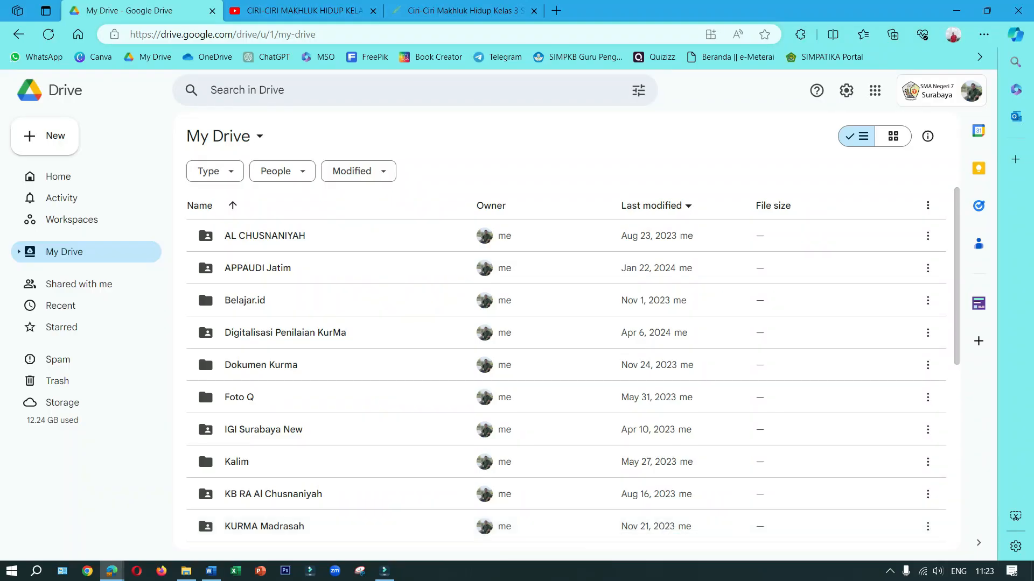
Open the Media Bagus folder, its Tema I subfolder and 1. Ciri-Ciri Makhluk Hidup, and inspect the files stored there
{"action": "scroll", "coordinate": [392, 247], "scroll_direction": "down", "scroll_amount": 1}
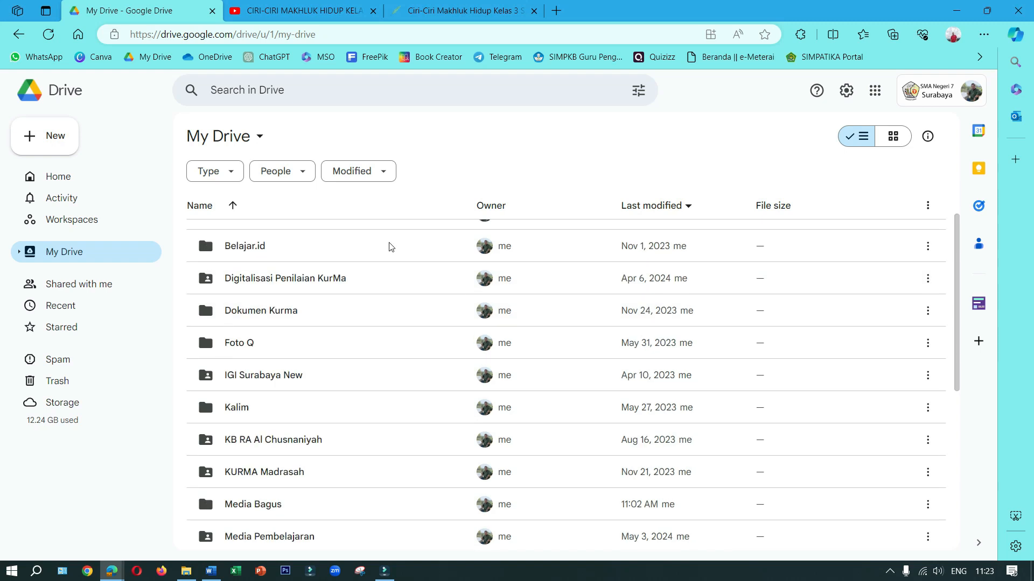
{"action": "scroll", "coordinate": [391, 247], "scroll_direction": "down", "scroll_amount": 3}
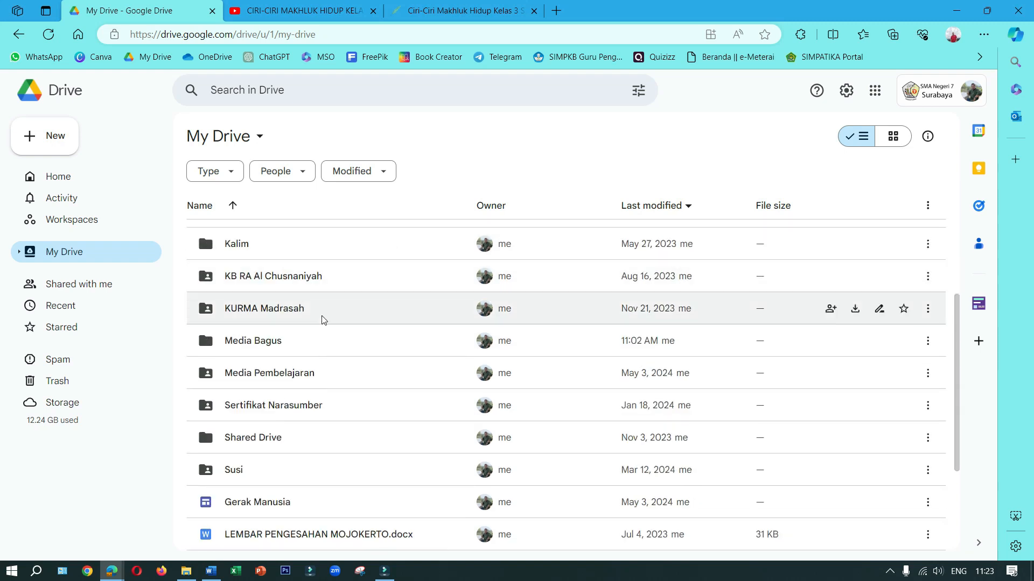
{"action": "left_click", "coordinate": [268, 344]}
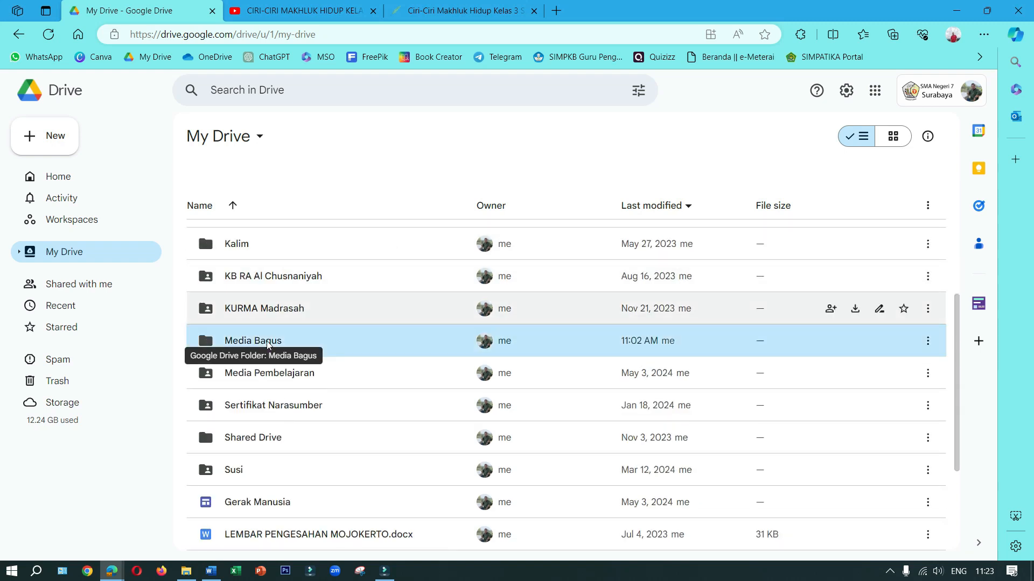
{"action": "double_click", "coordinate": [268, 345]}
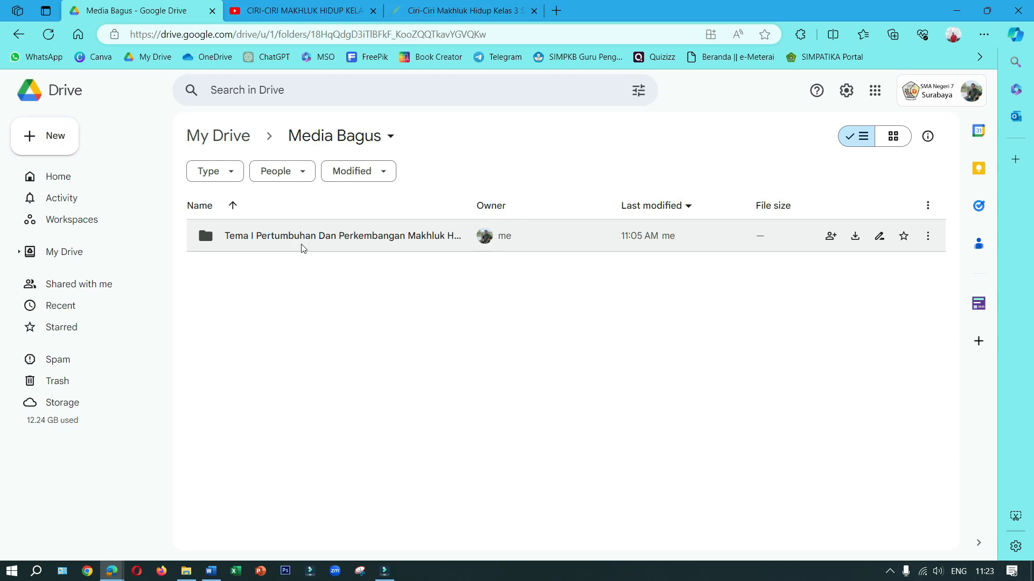
{"action": "double_click", "coordinate": [257, 239]}
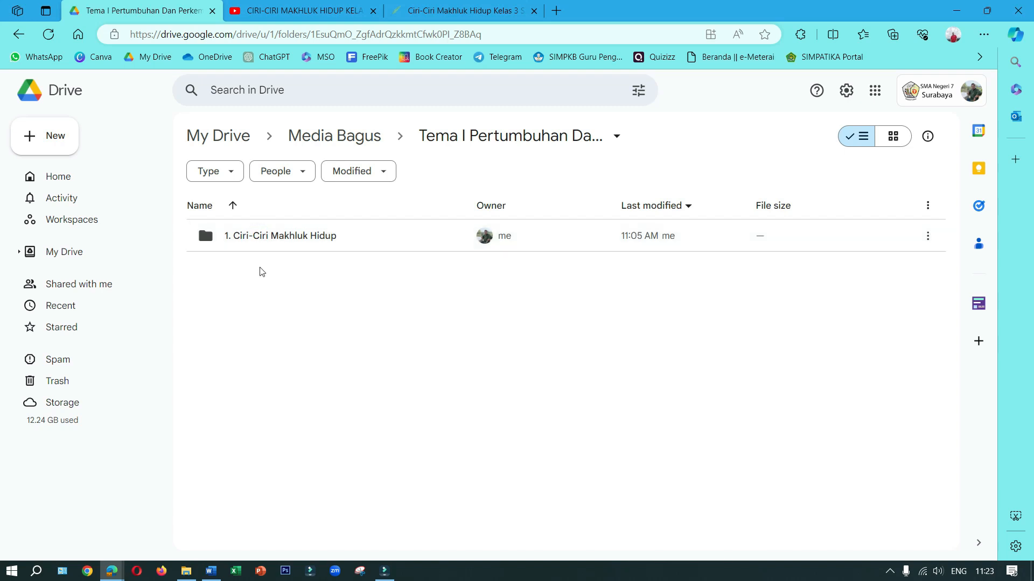
{"action": "left_click", "coordinate": [287, 241]}
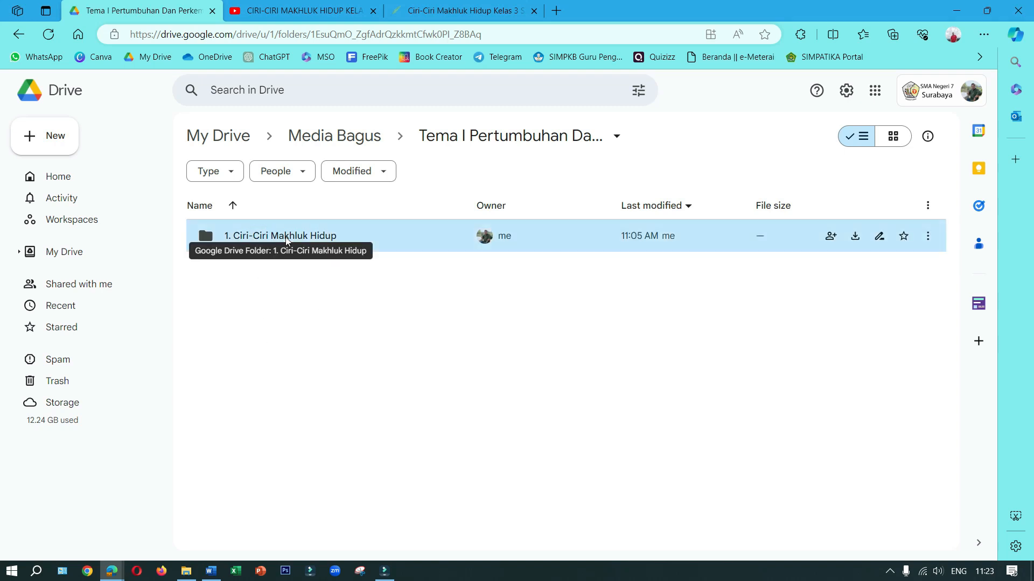
{"action": "double_click", "coordinate": [287, 241]}
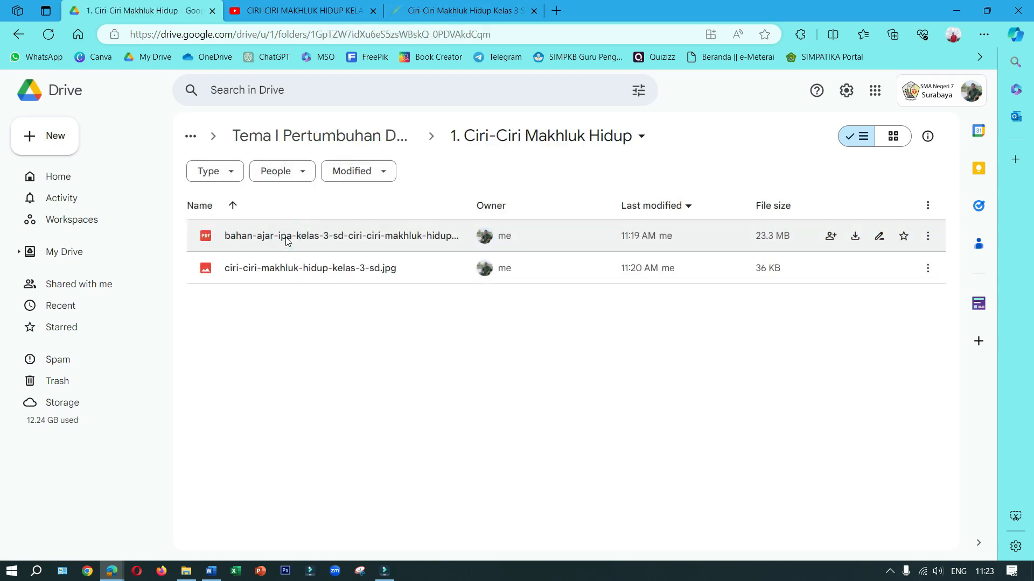
{"action": "left_click", "coordinate": [300, 269]}
{"action": "left_click", "coordinate": [321, 232]}
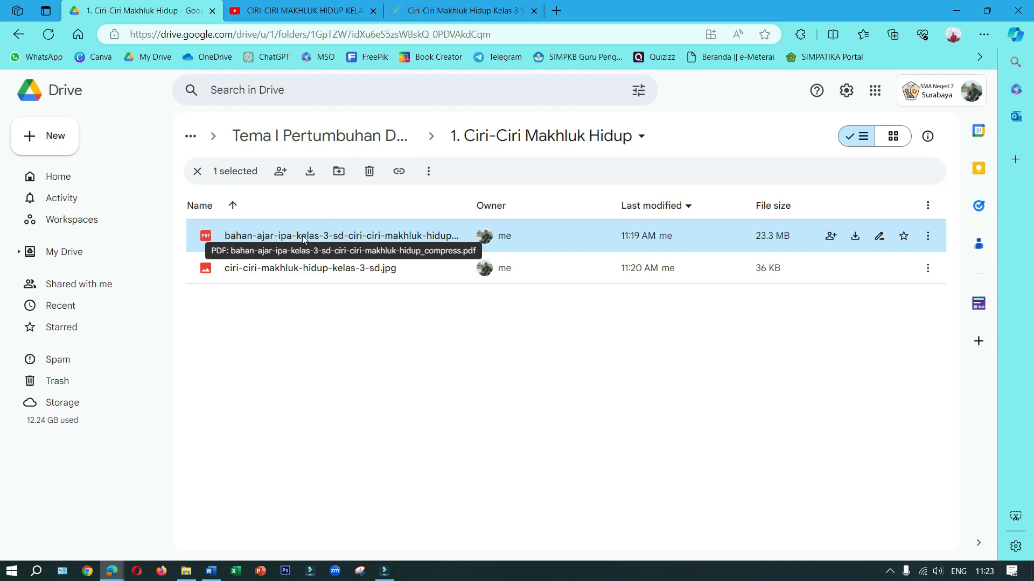
Return to My Drive and set the Media Bagus folder's general access to Anyone with the link
{"action": "left_click", "coordinate": [305, 141]}
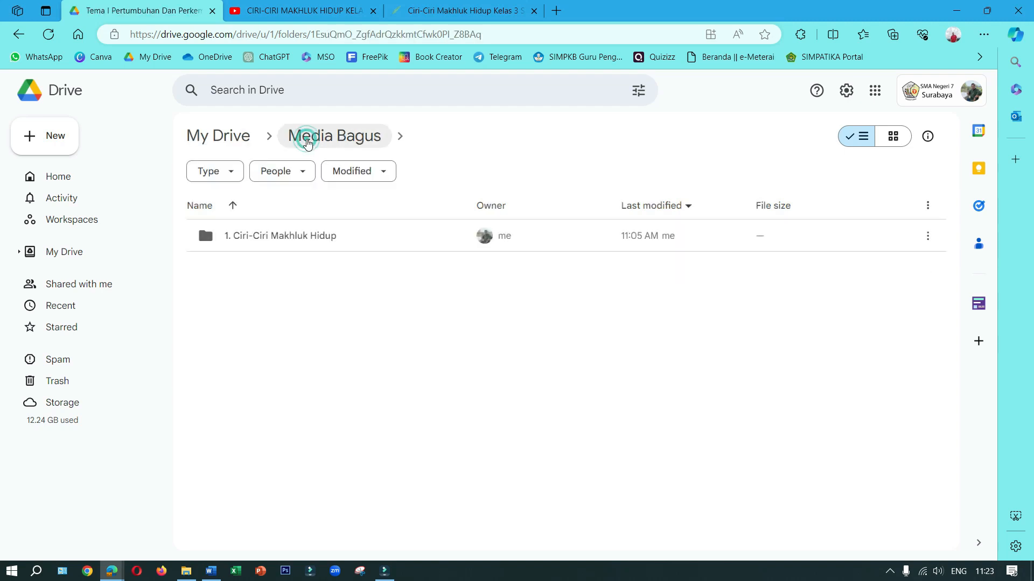
{"action": "left_click", "coordinate": [302, 136]}
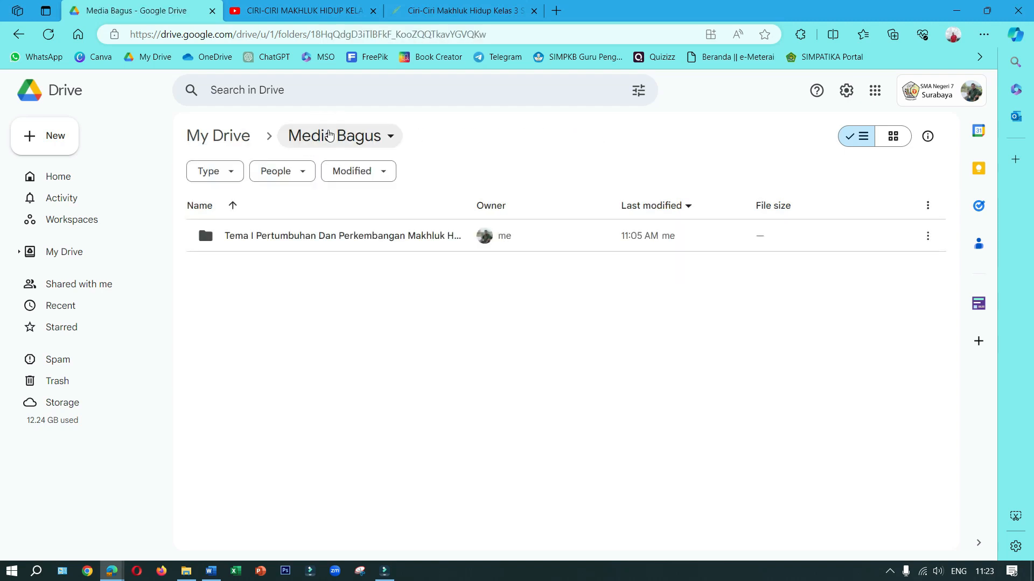
{"action": "left_click", "coordinate": [219, 136]}
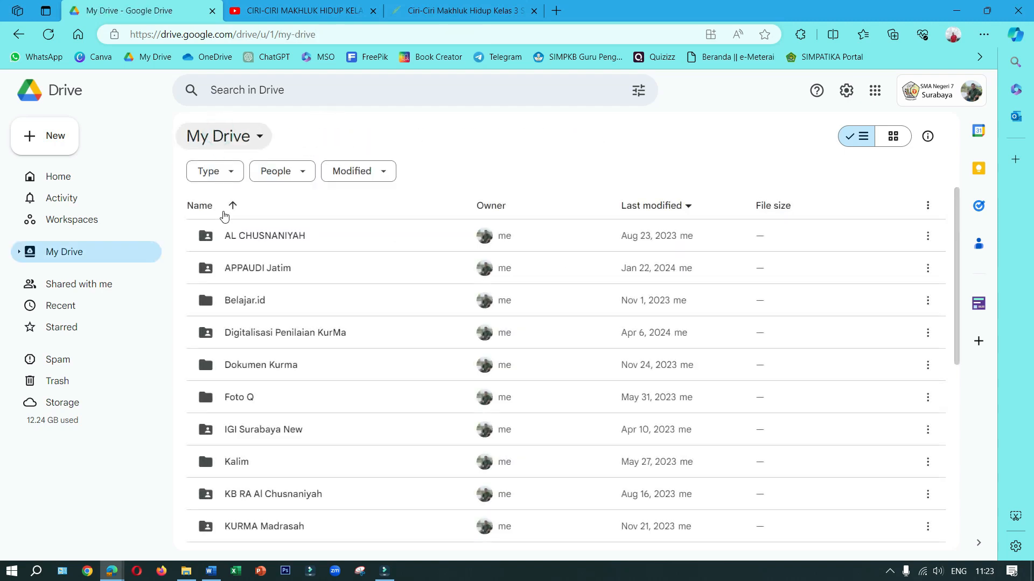
{"action": "scroll", "coordinate": [263, 423], "scroll_direction": "down", "scroll_amount": 3}
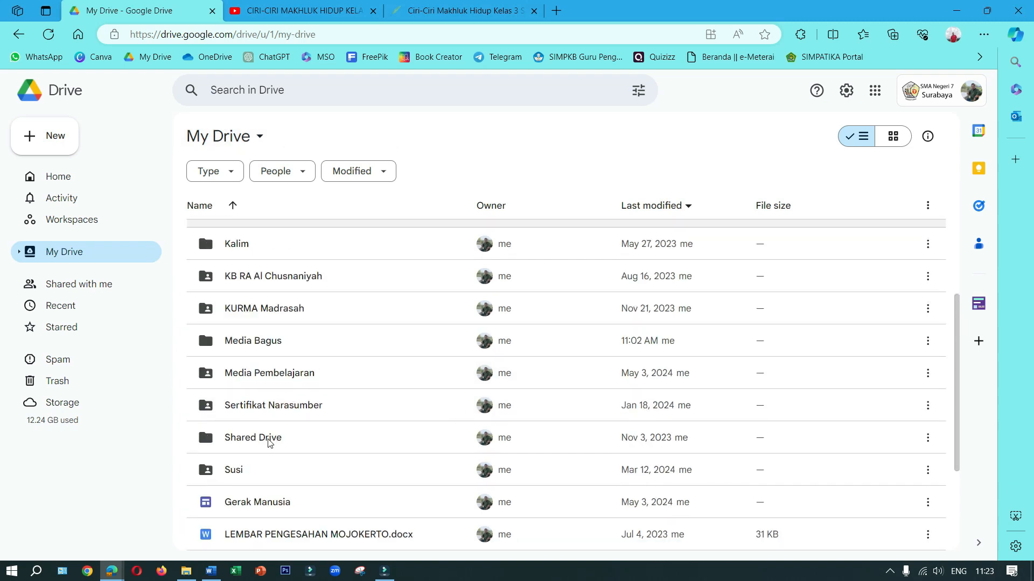
{"action": "left_click", "coordinate": [256, 338]}
{"action": "right_click", "coordinate": [255, 338]}
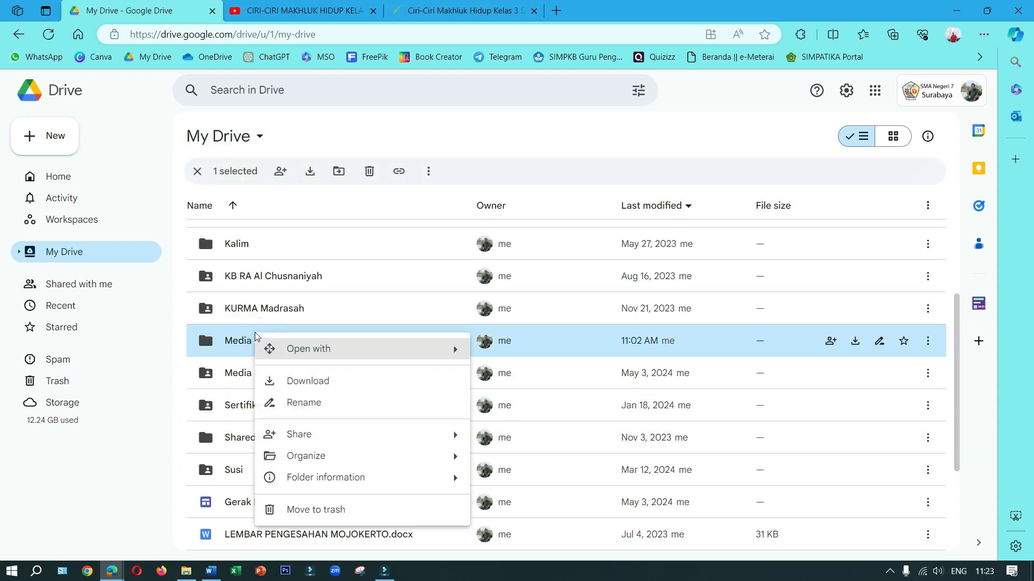
{"action": "mouse_move", "coordinate": [359, 441]}
{"action": "left_click", "coordinate": [531, 444]}
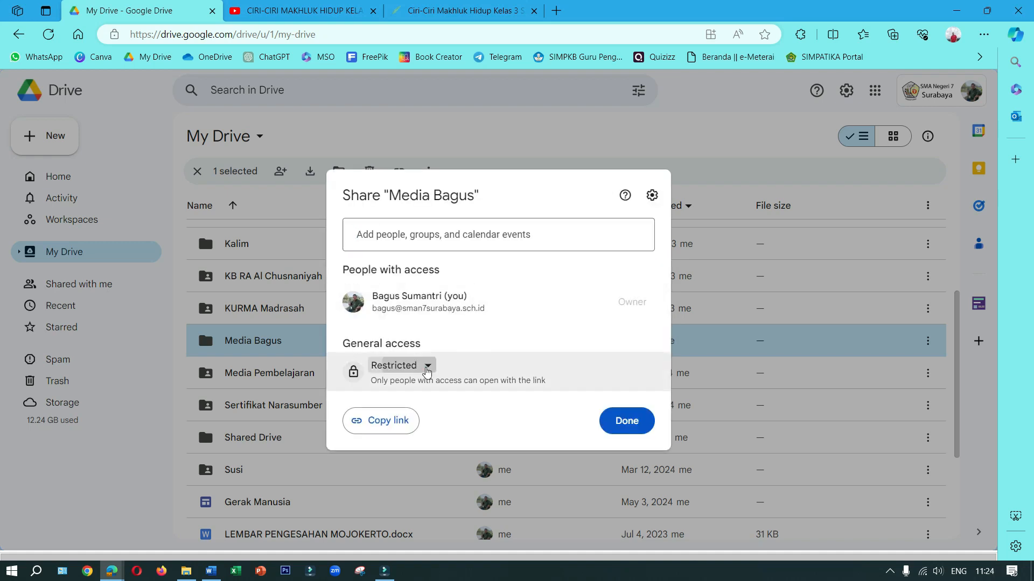
{"action": "left_click", "coordinate": [427, 368]}
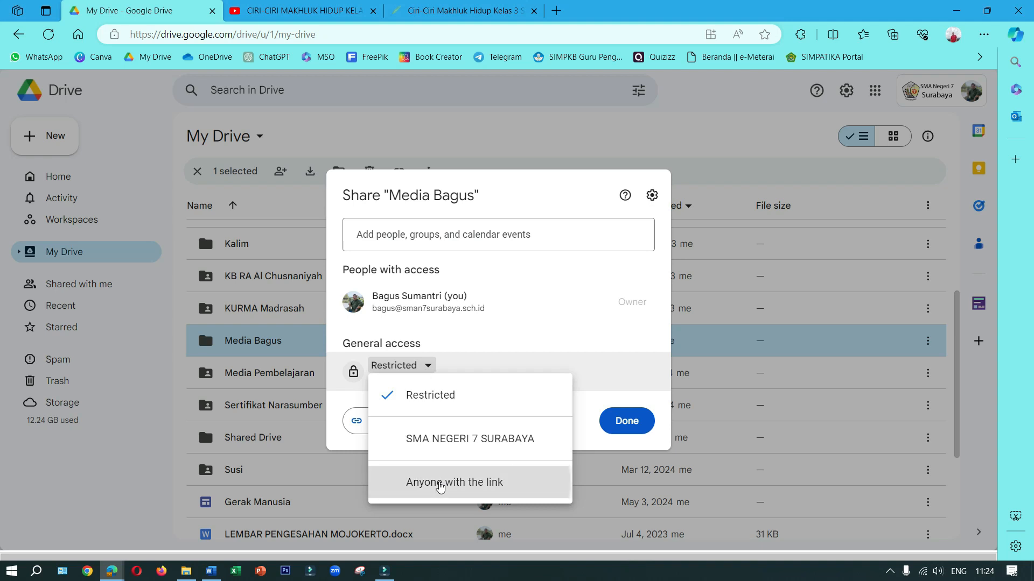
{"action": "left_click", "coordinate": [440, 484]}
{"action": "left_click", "coordinate": [627, 421]}
Open the bahan-ajar PDF inside Media Bagus's 1. Ciri-Ciri Makhluk Hidup subfolder and convert it with Google Docs
{"action": "double_click", "coordinate": [266, 344]}
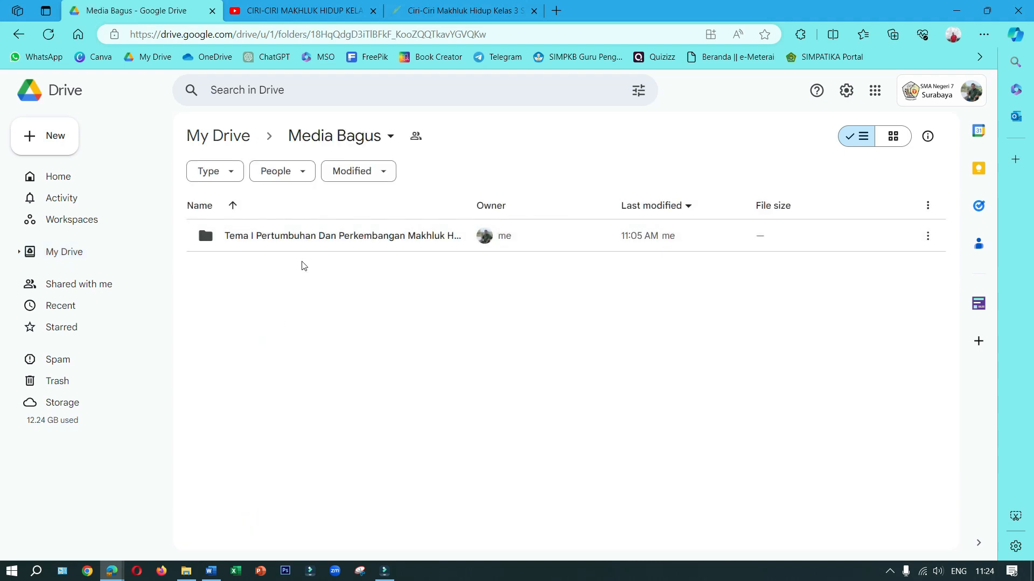
{"action": "double_click", "coordinate": [304, 244]}
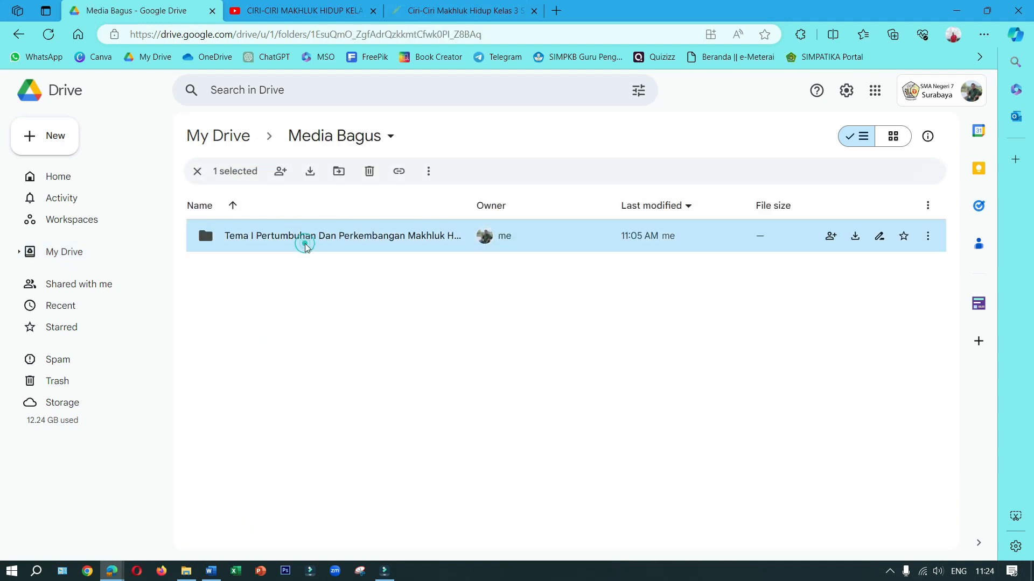
{"action": "double_click", "coordinate": [304, 244]}
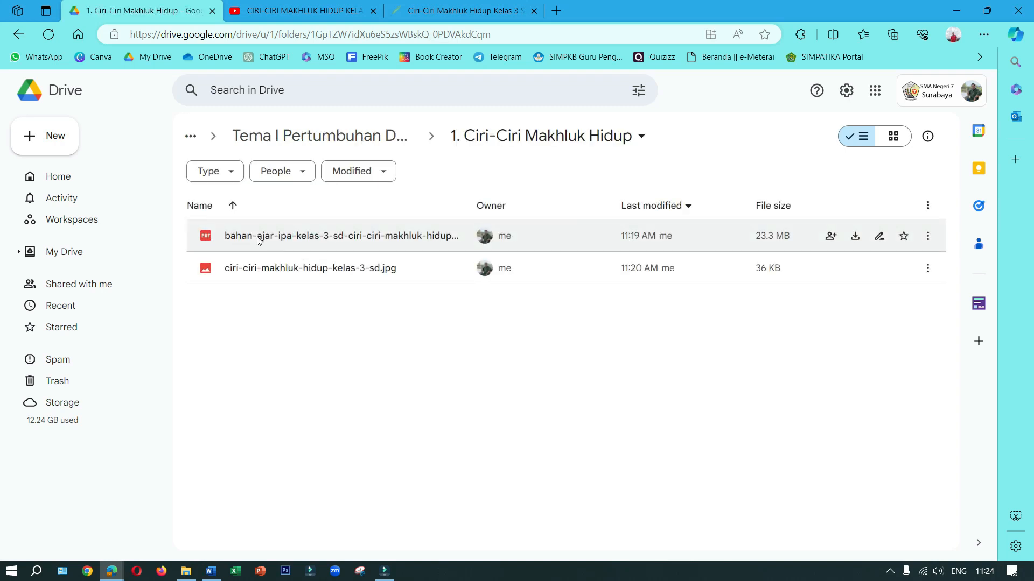
{"action": "double_click", "coordinate": [257, 237]}
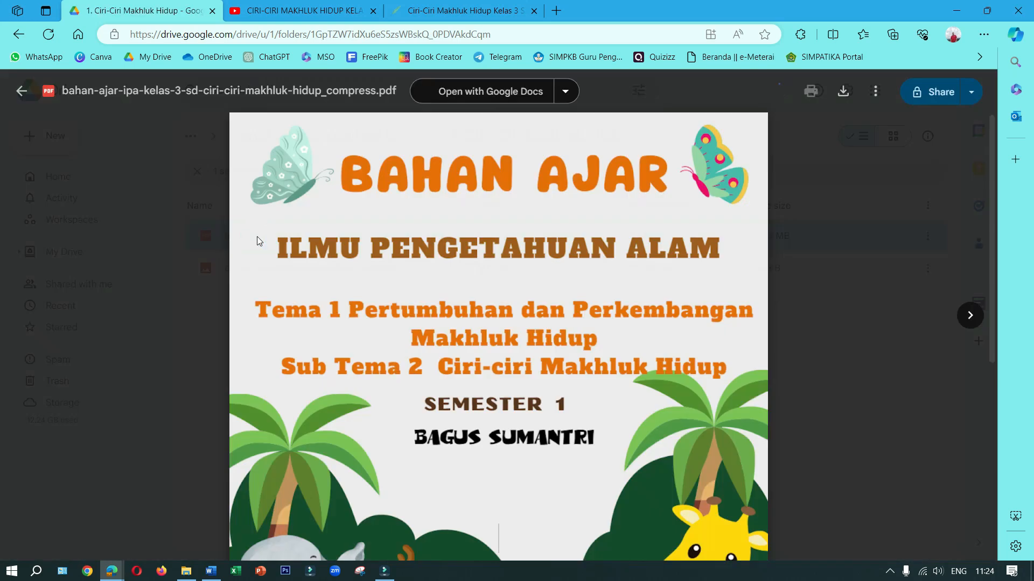
{"action": "scroll", "coordinate": [479, 351], "scroll_direction": "down", "scroll_amount": 4}
{"action": "scroll", "coordinate": [479, 351], "scroll_direction": "up", "scroll_amount": 4}
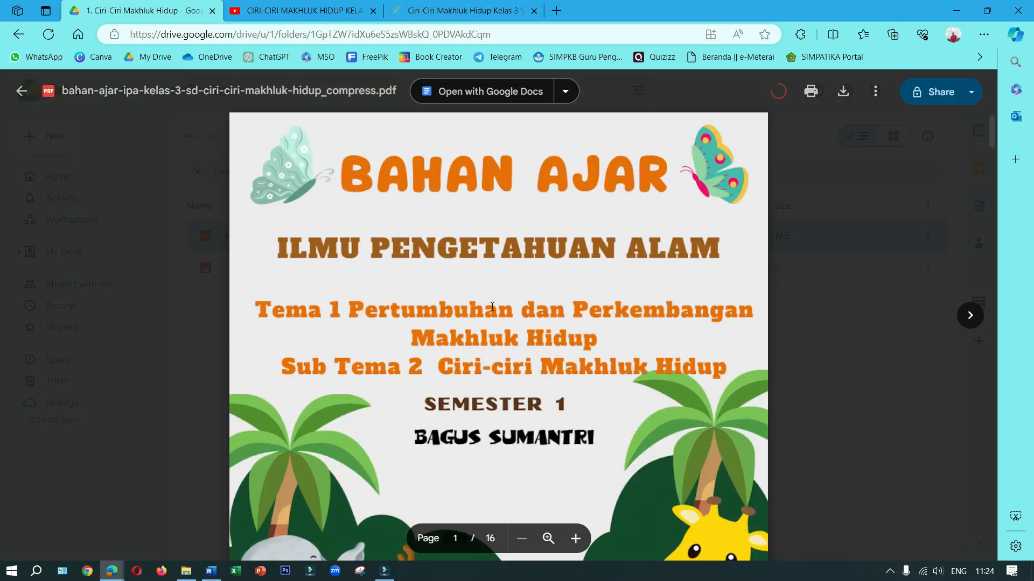
{"action": "left_click", "coordinate": [466, 101]}
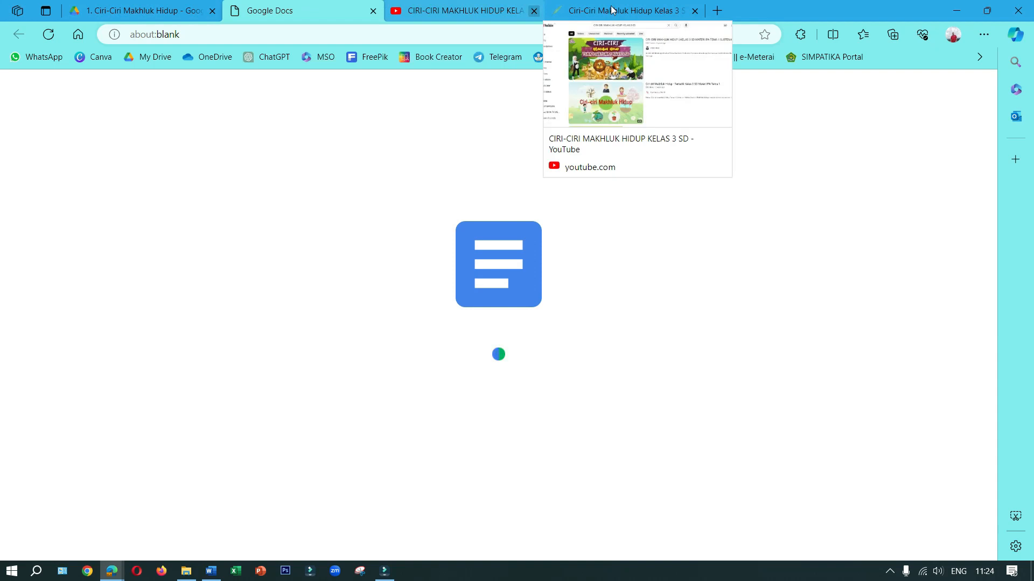
Close the PDF preview and look over the first pages of the converted bahan-ajar document
{"action": "left_click", "coordinate": [165, 10]}
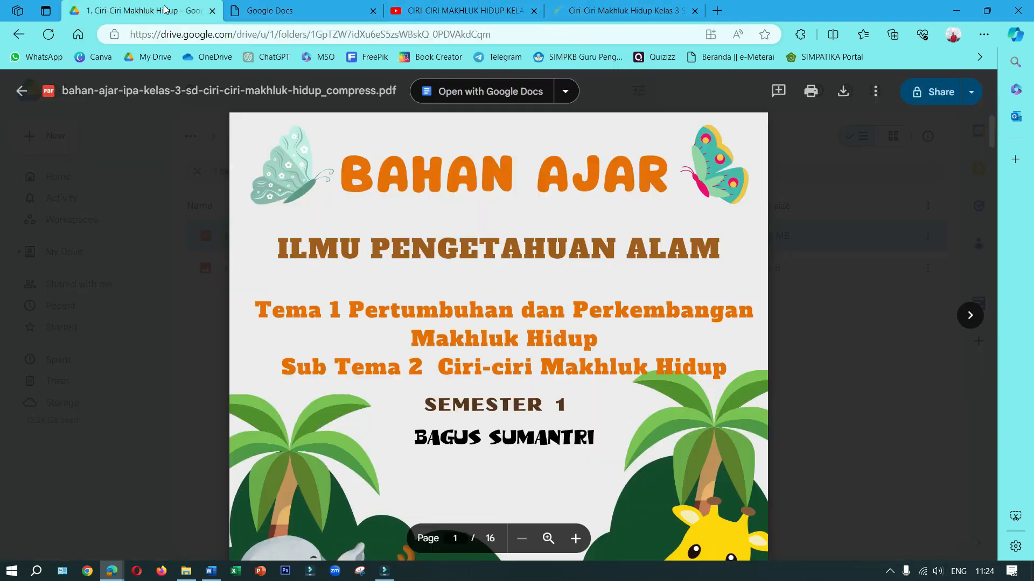
{"action": "left_click", "coordinate": [306, 12]}
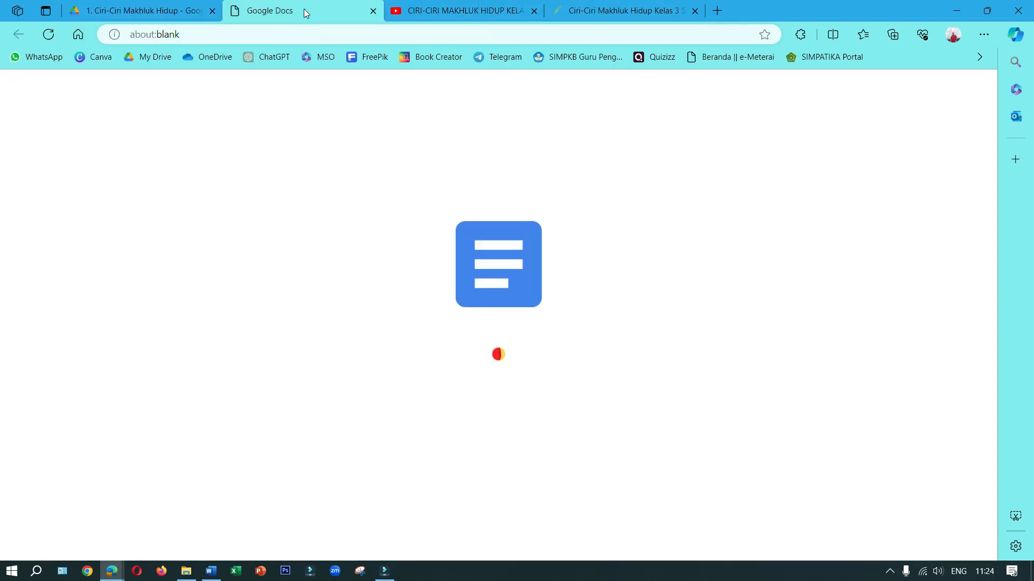
{"action": "left_click", "coordinate": [171, 4]}
{"action": "left_click", "coordinate": [198, 191]}
{"action": "left_click", "coordinate": [291, 5]}
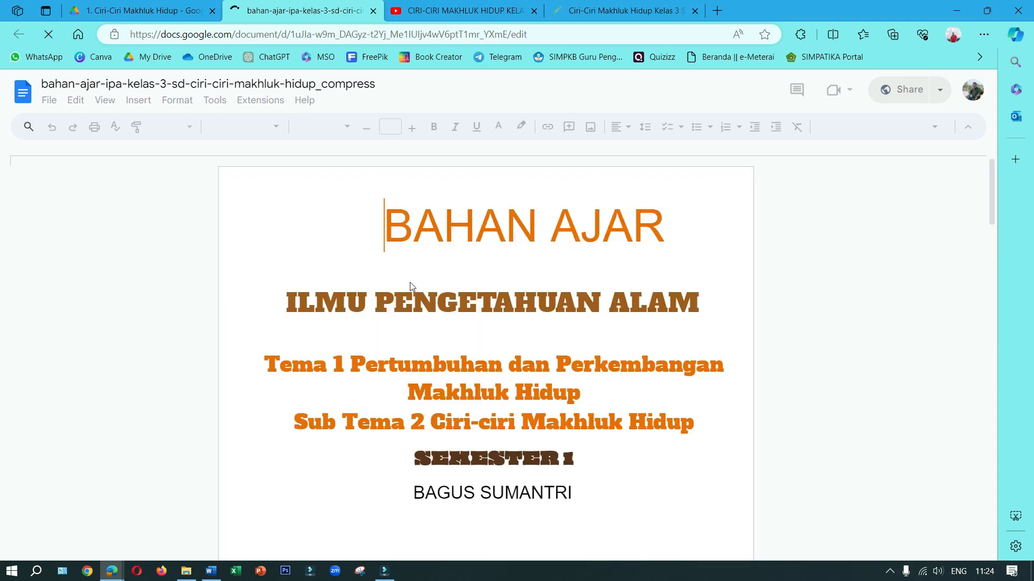
{"action": "scroll", "coordinate": [409, 282], "scroll_direction": "down", "scroll_amount": 3}
{"action": "scroll", "coordinate": [411, 286], "scroll_direction": "down", "scroll_amount": 10}
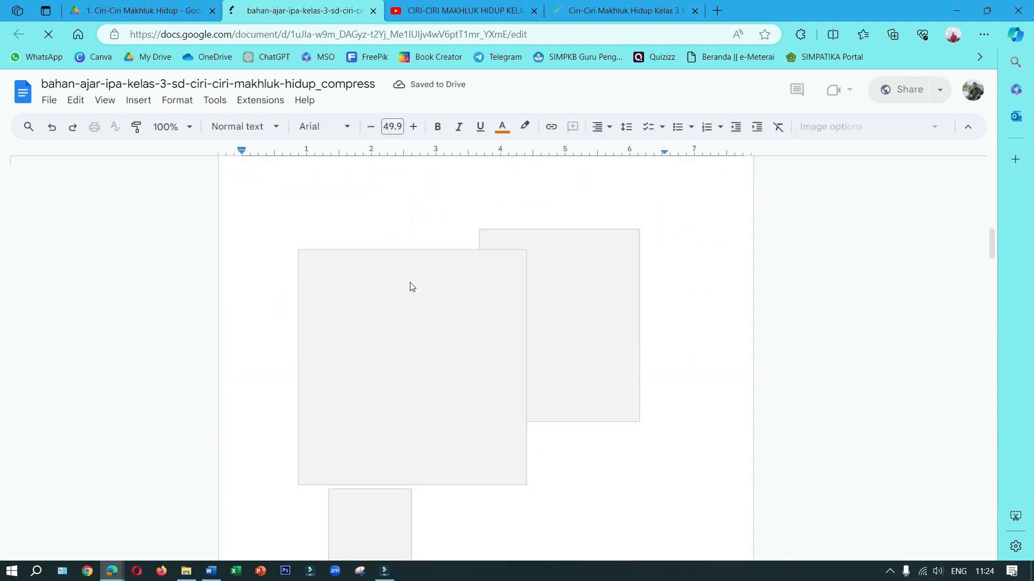
{"action": "scroll", "coordinate": [410, 282], "scroll_direction": "up", "scroll_amount": 10}
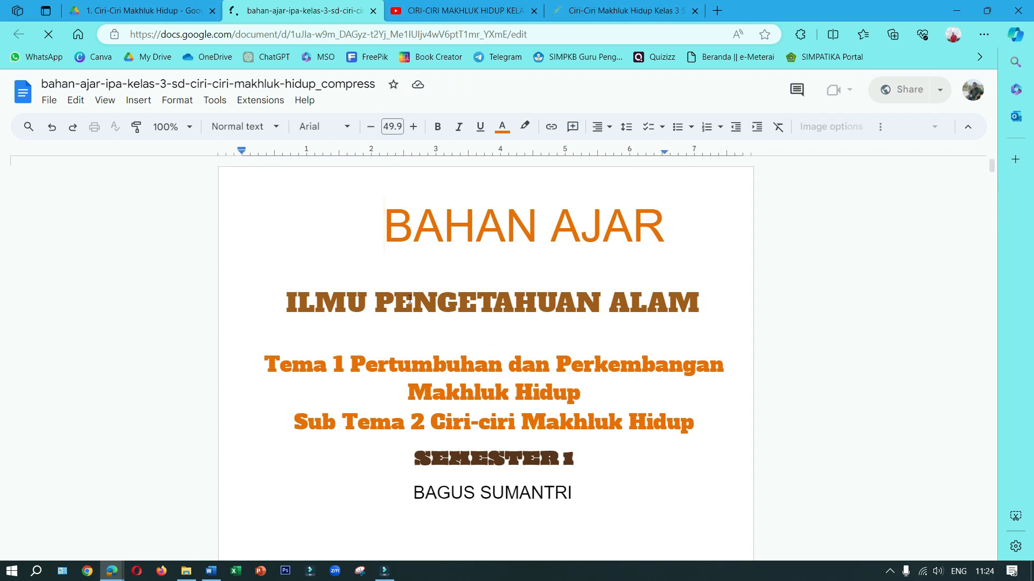
Move the original bahan-ajar PDF in the 1. Ciri-Ciri Makhluk Hidup folder to the trash
{"action": "left_click", "coordinate": [157, 7]}
{"action": "left_click", "coordinate": [277, 390]}
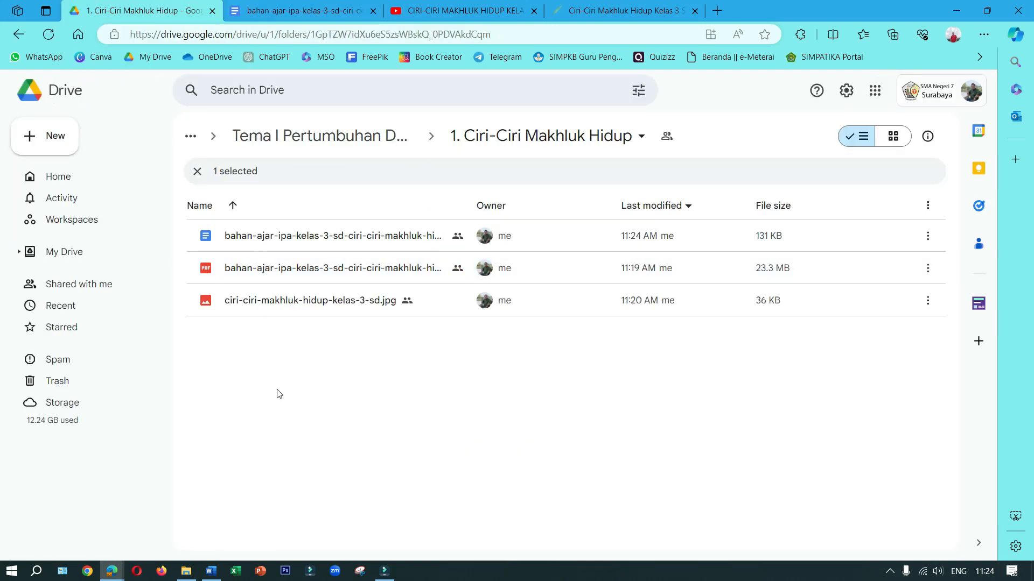
{"action": "left_click", "coordinate": [282, 277]}
{"action": "right_click", "coordinate": [282, 275]}
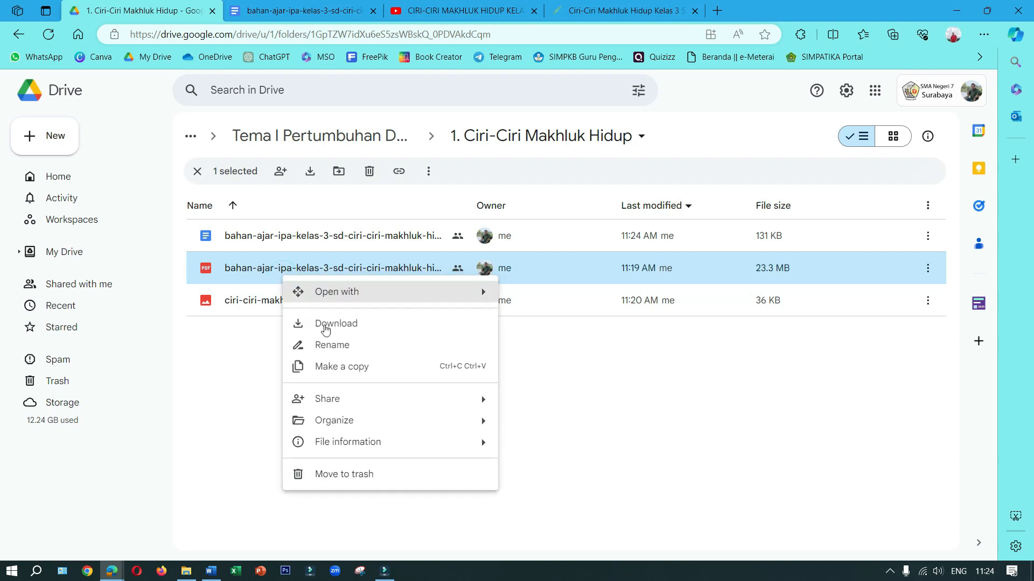
{"action": "left_click", "coordinate": [342, 480]}
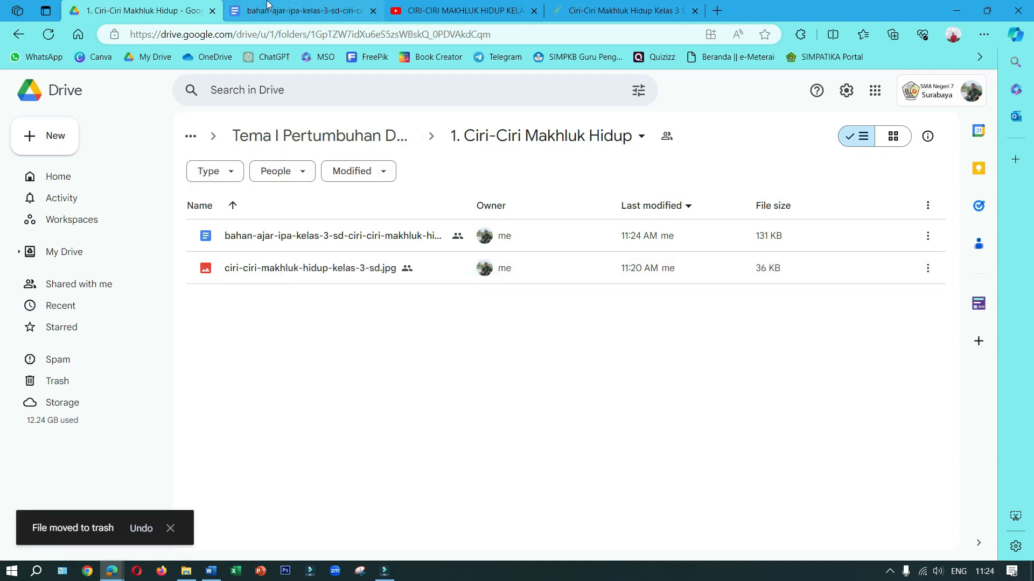
Review the converted bahan-ajar document from its cover through the competency, indicator and material pages
{"action": "left_click", "coordinate": [301, 11]}
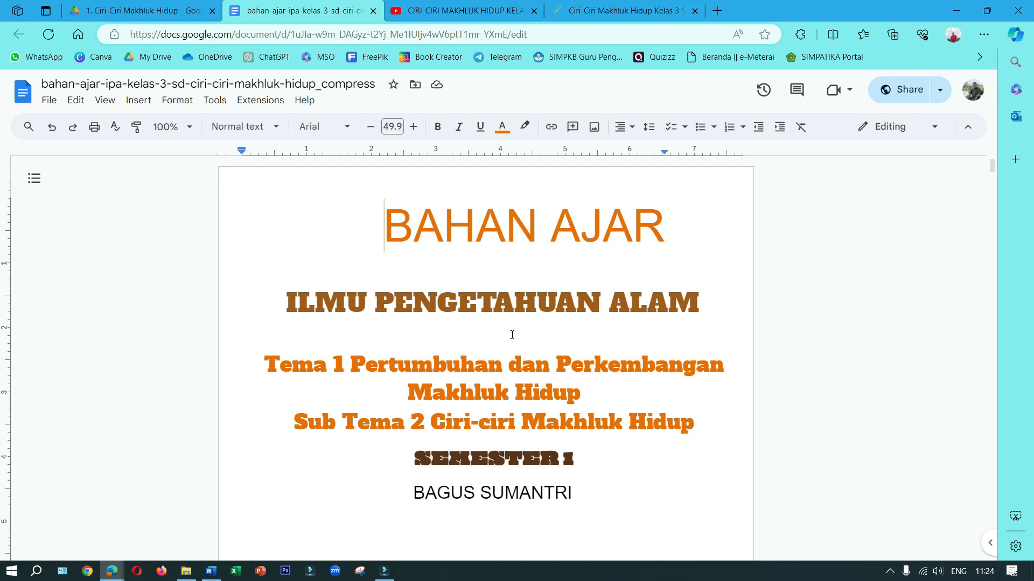
{"action": "scroll", "coordinate": [771, 321], "scroll_direction": "down", "scroll_amount": 6}
{"action": "scroll", "coordinate": [663, 368], "scroll_direction": "down", "scroll_amount": 15}
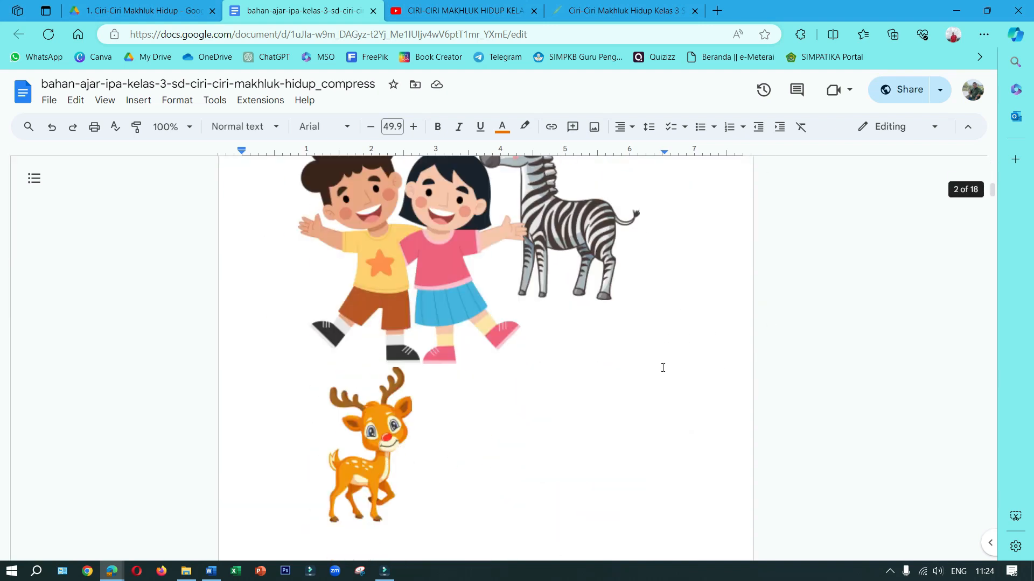
{"action": "scroll", "coordinate": [663, 368], "scroll_direction": "down", "scroll_amount": 15}
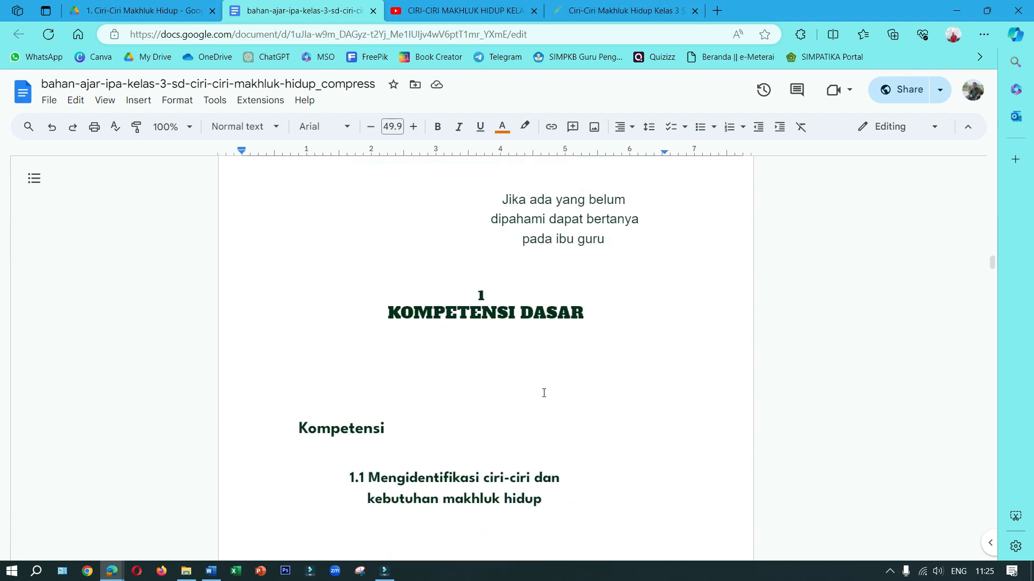
{"action": "scroll", "coordinate": [548, 438], "scroll_direction": "down", "scroll_amount": 7}
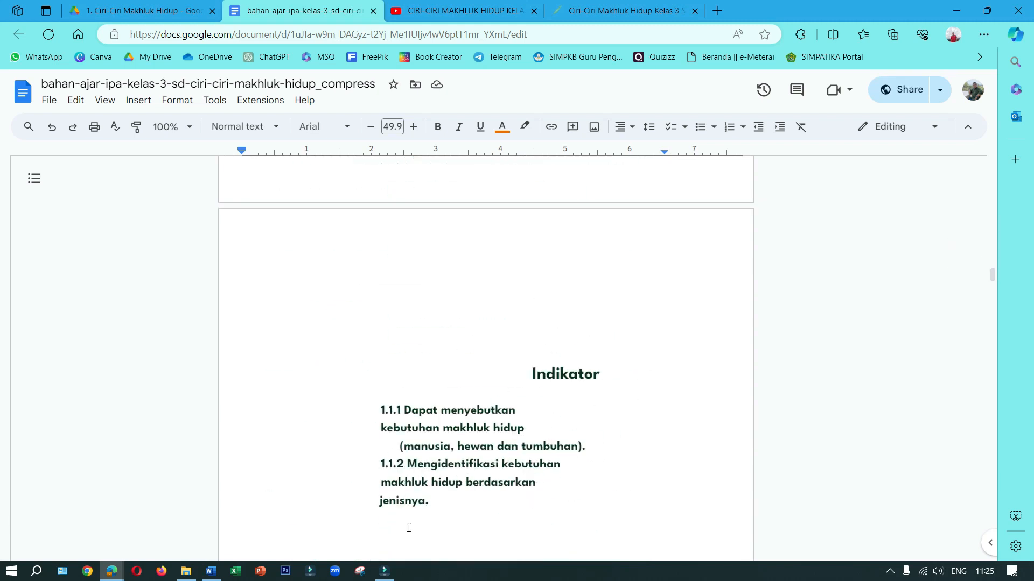
{"action": "scroll", "coordinate": [485, 435], "scroll_direction": "down", "scroll_amount": 15}
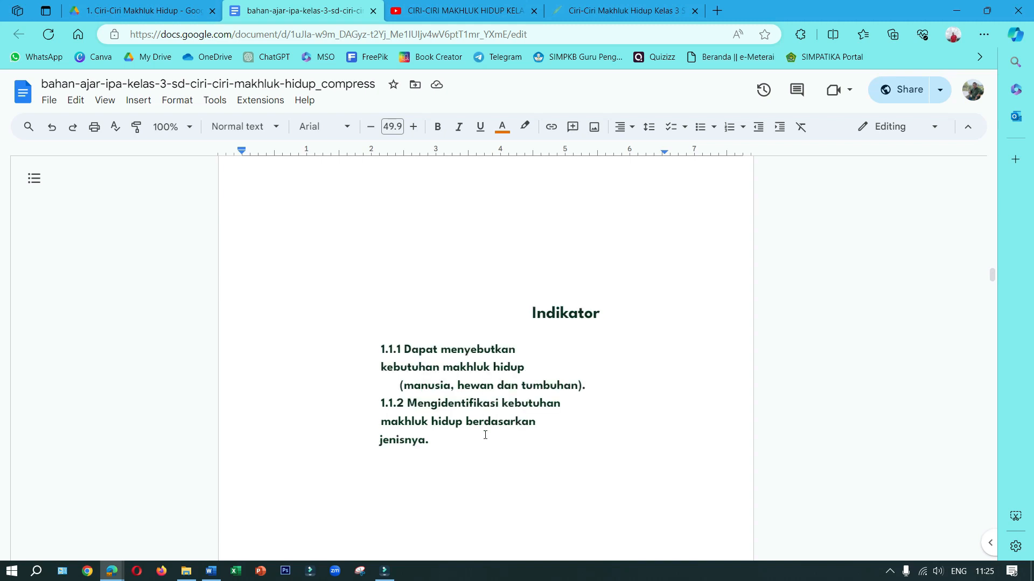
{"action": "scroll", "coordinate": [485, 435], "scroll_direction": "down", "scroll_amount": 10}
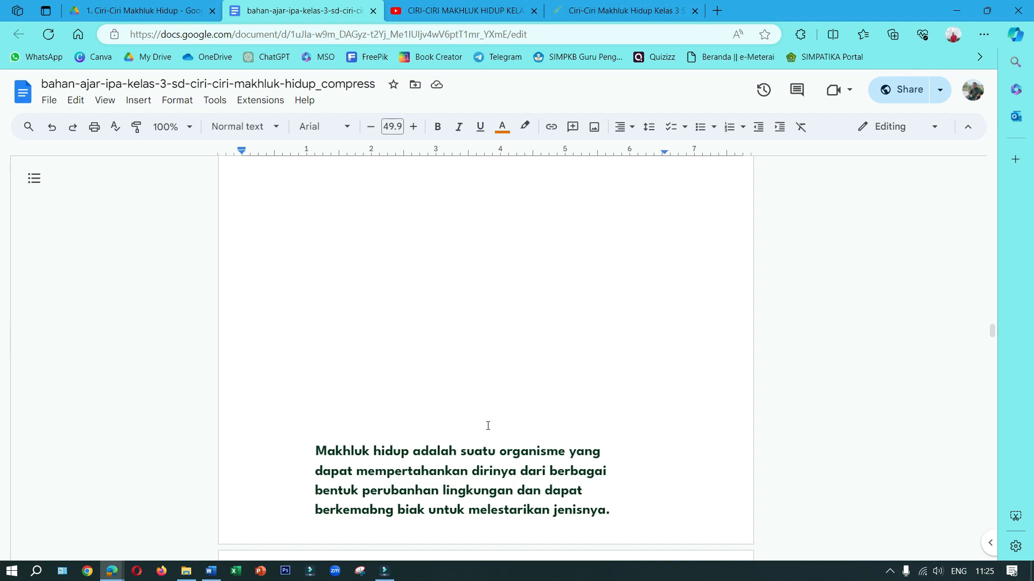
Close the converted bahan-ajar document and rename it in the Drive folder as ciri-ciri-makhluk-hidup_compress
{"action": "left_click", "coordinate": [373, 11]}
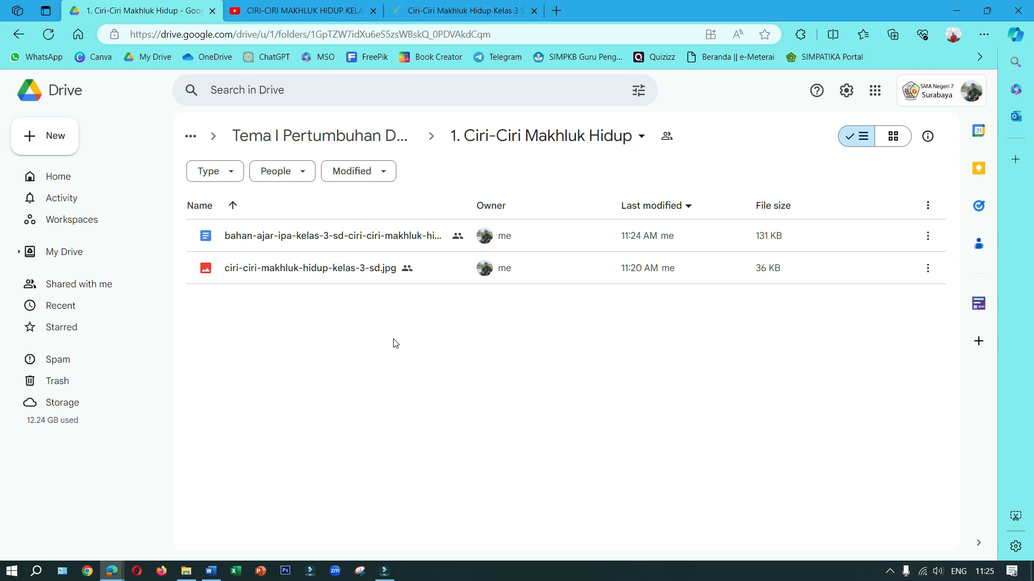
{"action": "left_click", "coordinate": [295, 239]}
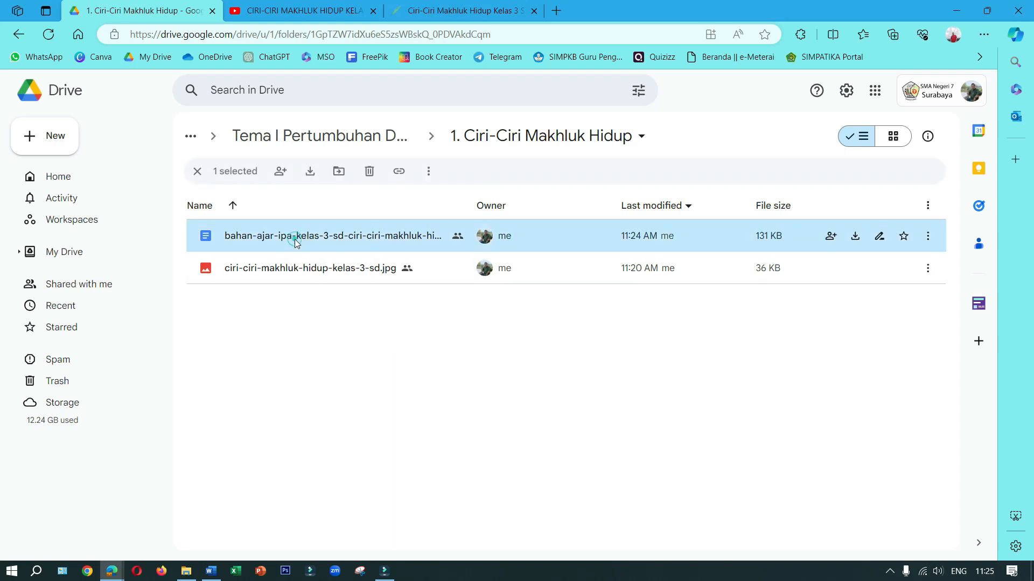
{"action": "right_click", "coordinate": [295, 241]}
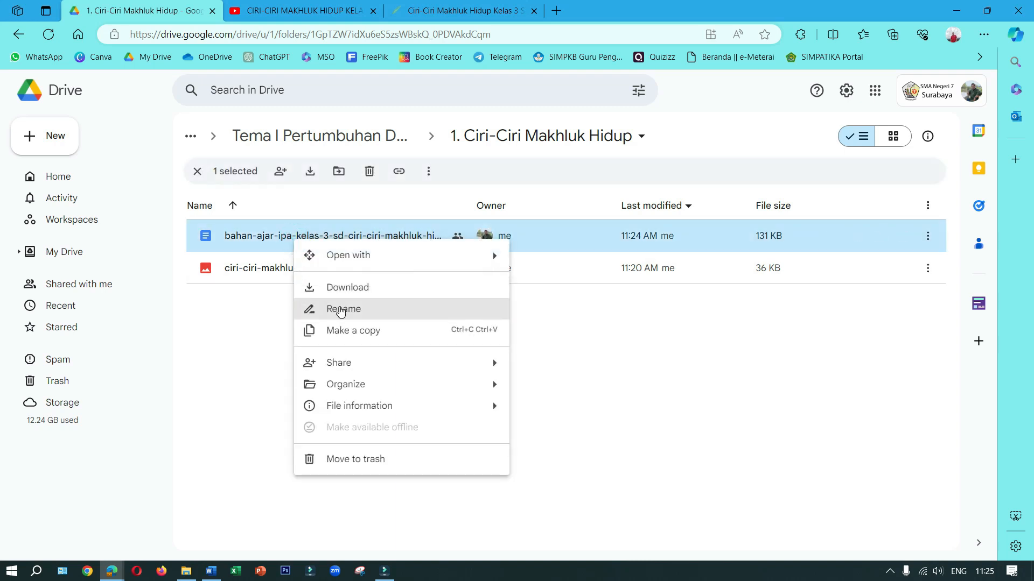
{"action": "left_click", "coordinate": [340, 309]}
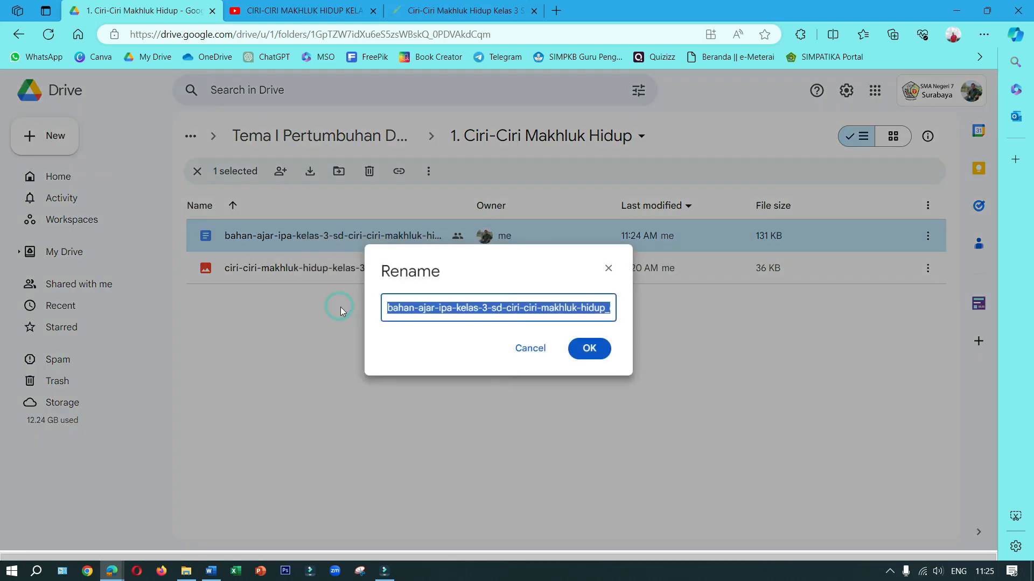
{"action": "left_click", "coordinate": [506, 308]}
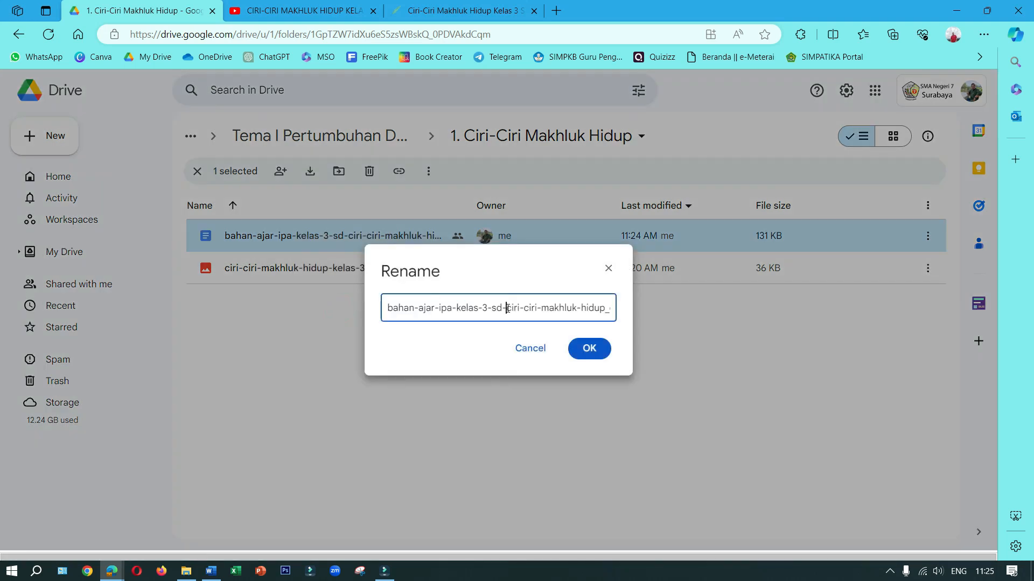
{"action": "left_click_drag", "start_coordinate": [506, 308], "coordinate": [378, 308]}
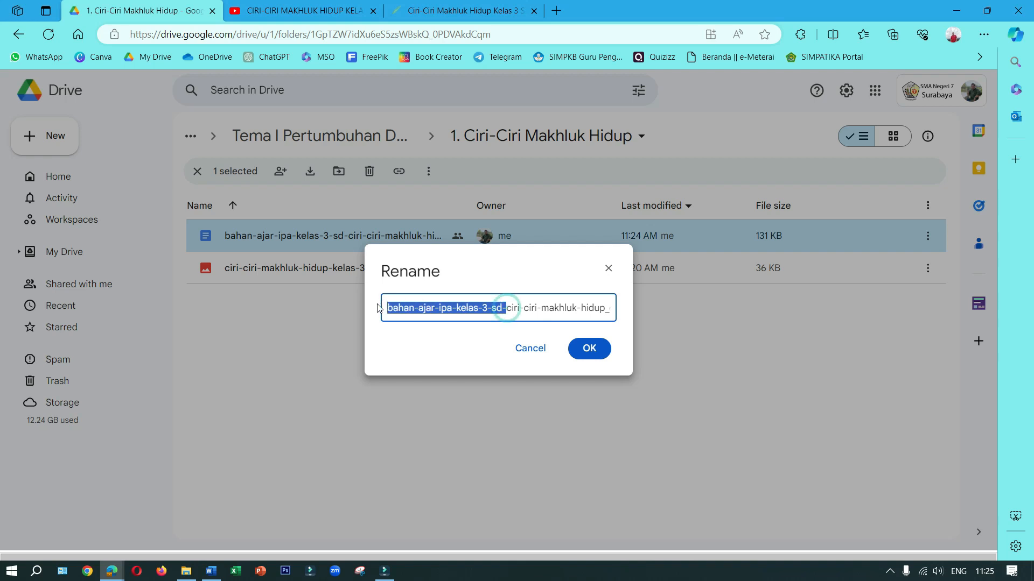
{"action": "key", "text": "BackSpace"}
{"action": "left_click", "coordinate": [589, 349]}
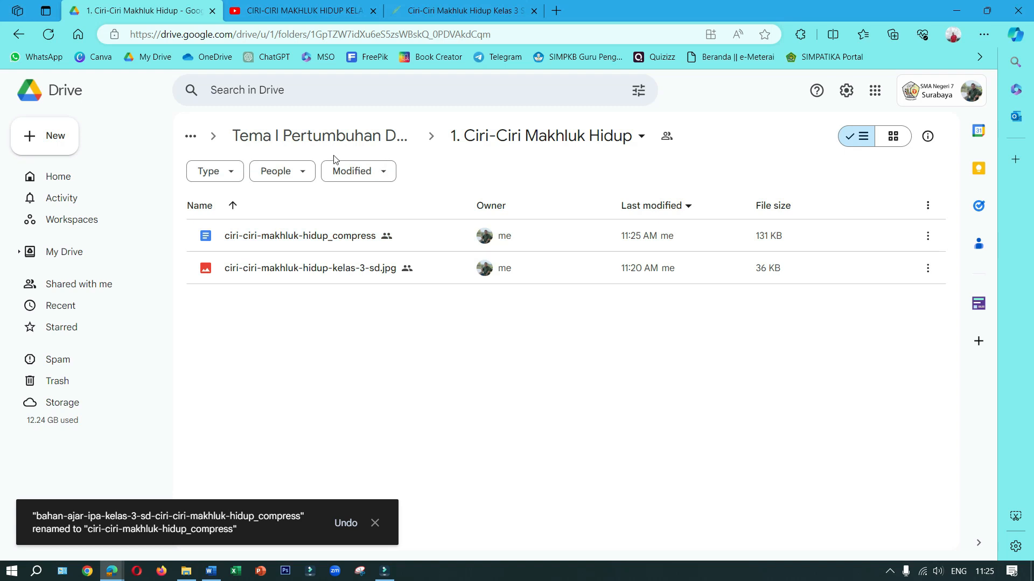
Look over the Pena Pengajar article on Ciri-Ciri Makhluk Hidup and the open YouTube video, and return to the Drive folder
{"action": "left_click", "coordinate": [471, 7]}
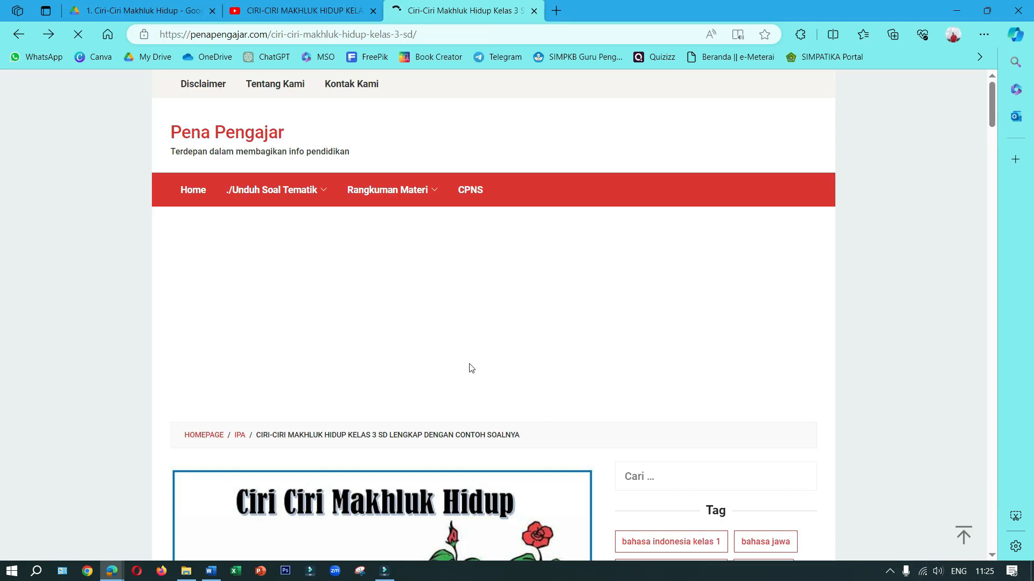
{"action": "scroll", "coordinate": [330, 278], "scroll_direction": "down", "scroll_amount": 4}
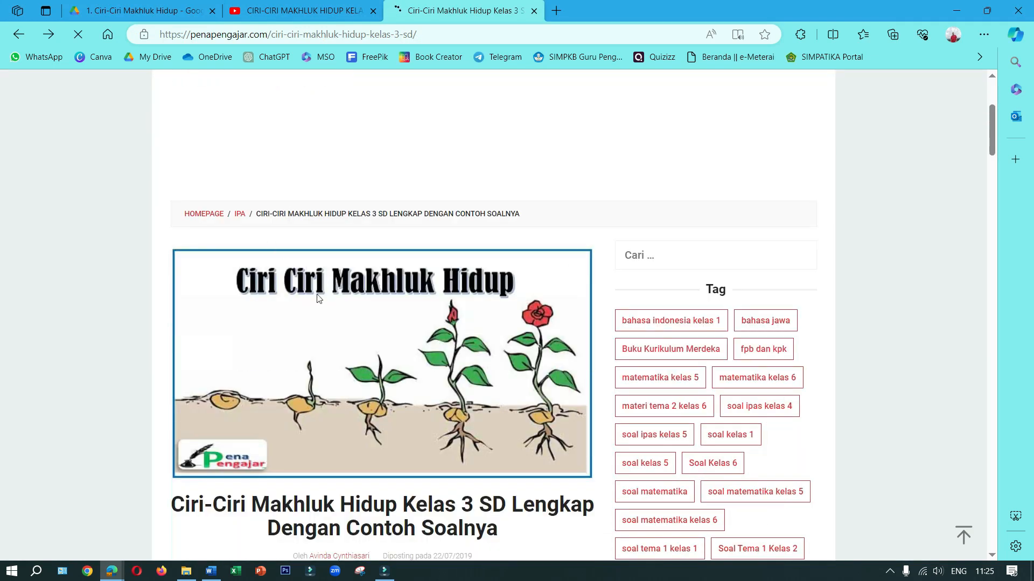
{"action": "scroll", "coordinate": [317, 298], "scroll_direction": "down", "scroll_amount": 3}
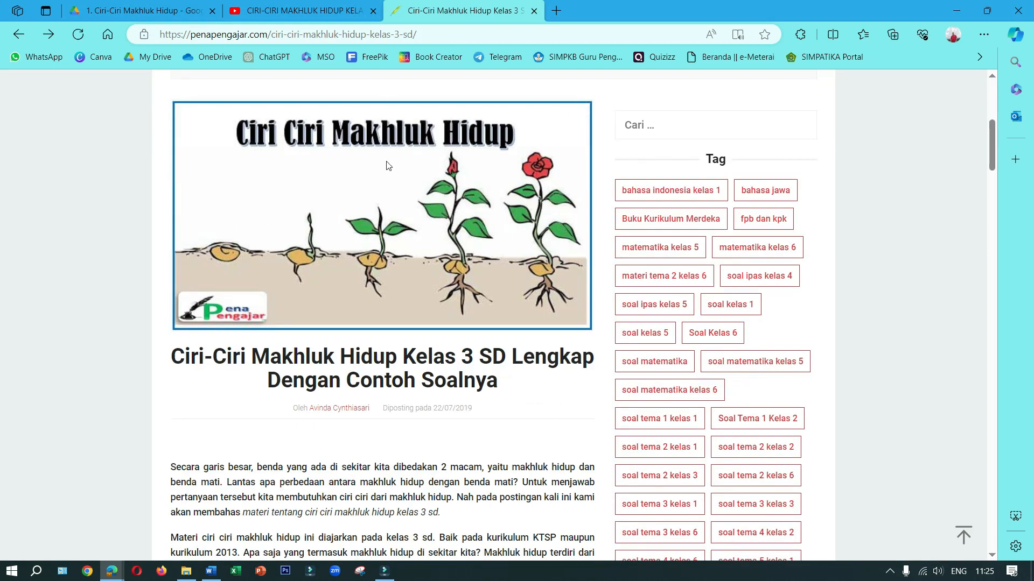
{"action": "left_click", "coordinate": [286, 15]}
{"action": "left_click", "coordinate": [413, 16]}
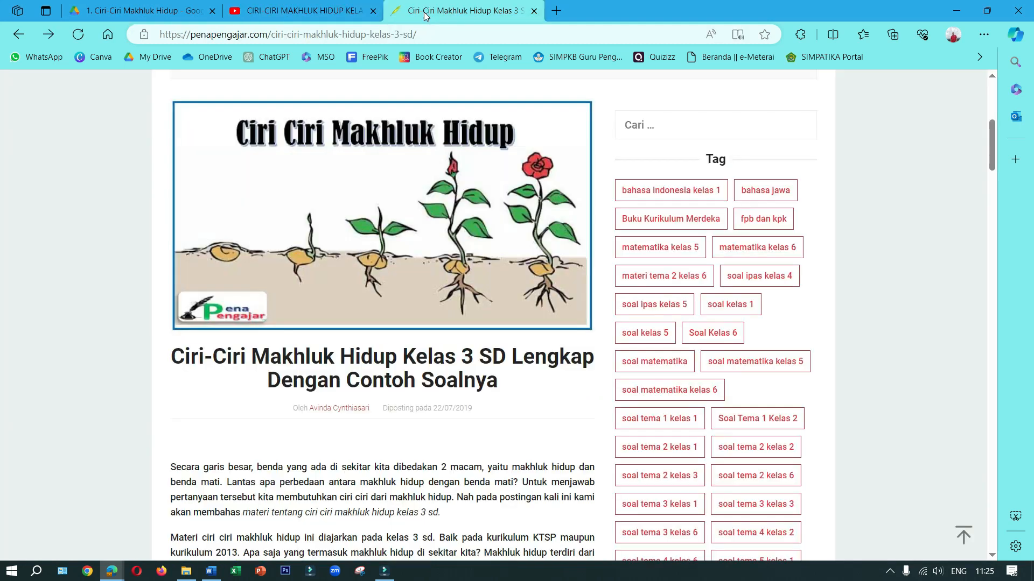
{"action": "left_click", "coordinate": [289, 12]}
{"action": "left_click", "coordinate": [155, 10]}
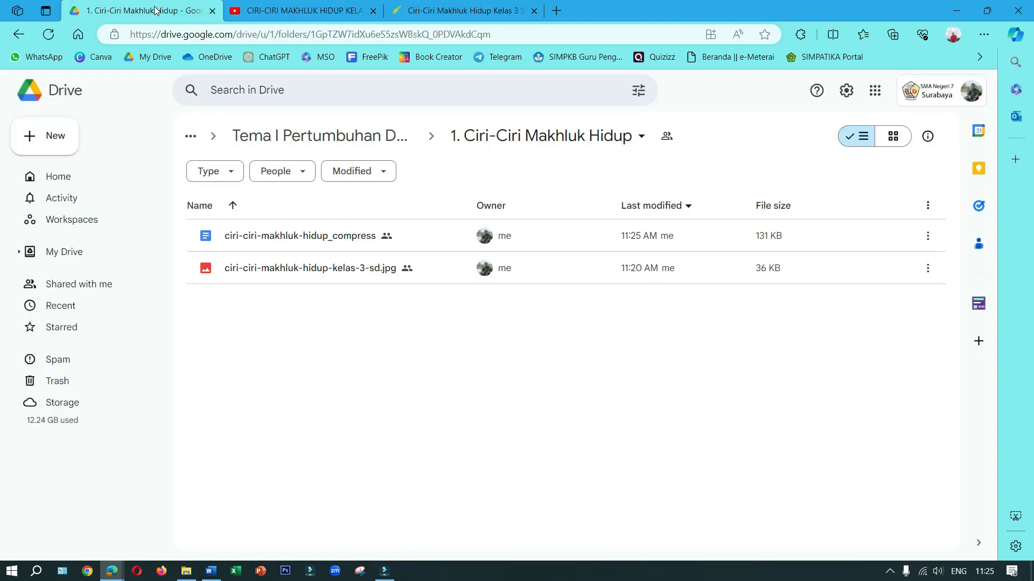
Open Google Sites from Drive and switch it to the SMA Negeri 7 Surabaya school account
{"action": "left_click", "coordinate": [874, 92]}
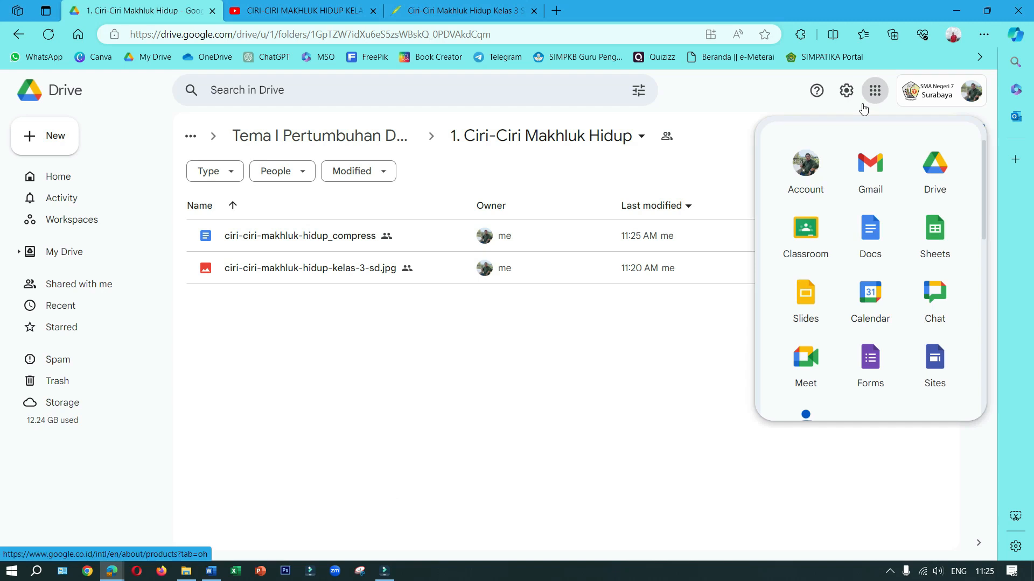
{"action": "scroll", "coordinate": [868, 326], "scroll_direction": "down", "scroll_amount": 2}
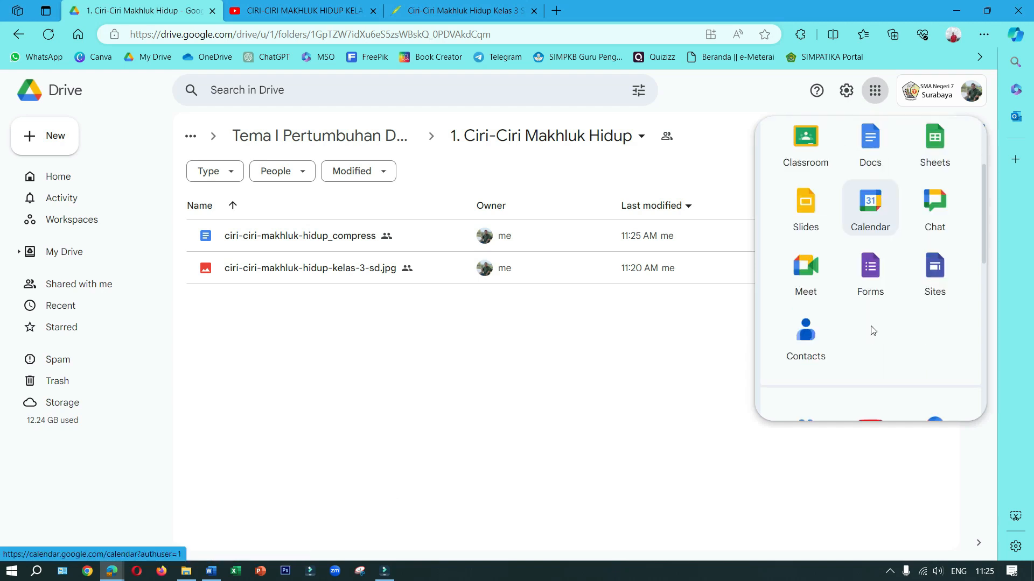
{"action": "left_click", "coordinate": [936, 279]}
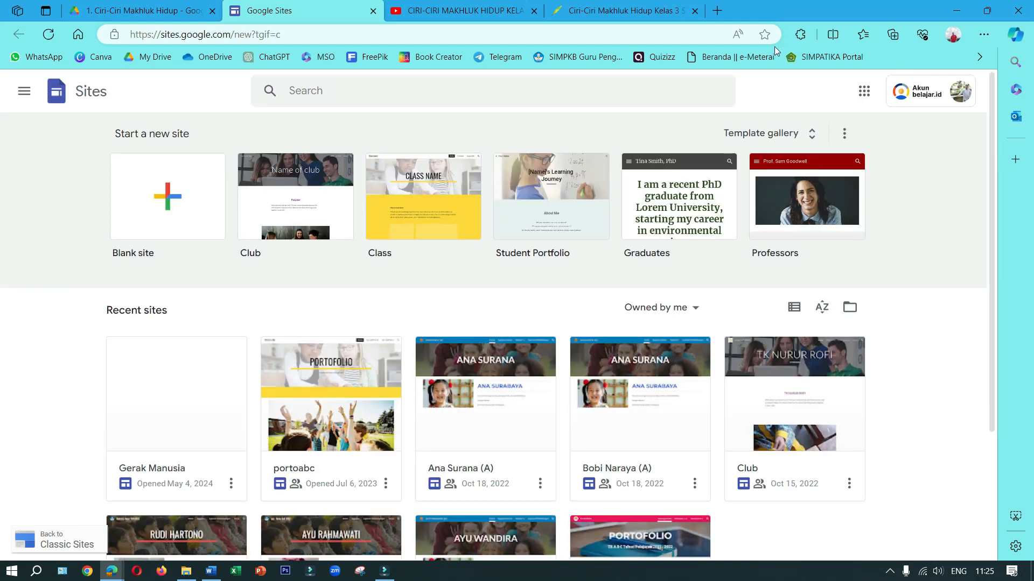
{"action": "left_click", "coordinate": [918, 94]}
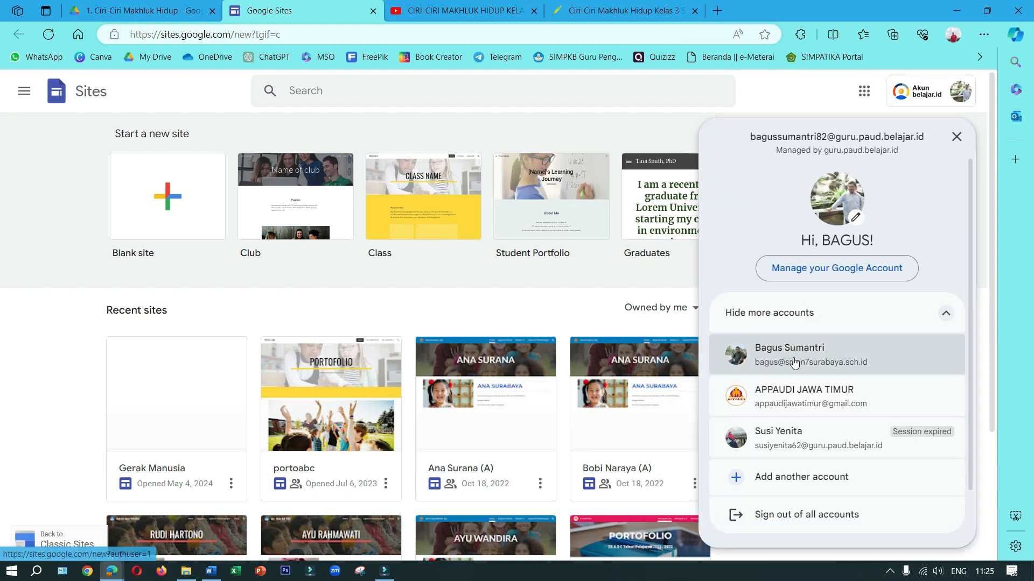
{"action": "left_click", "coordinate": [796, 358]}
{"action": "left_click", "coordinate": [372, 11]}
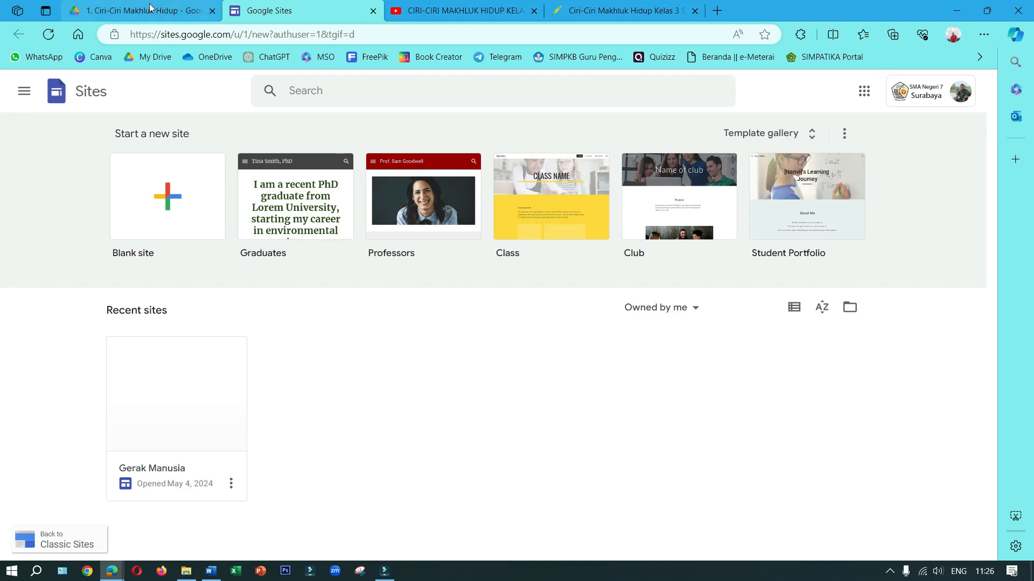
{"action": "left_click", "coordinate": [167, 9]}
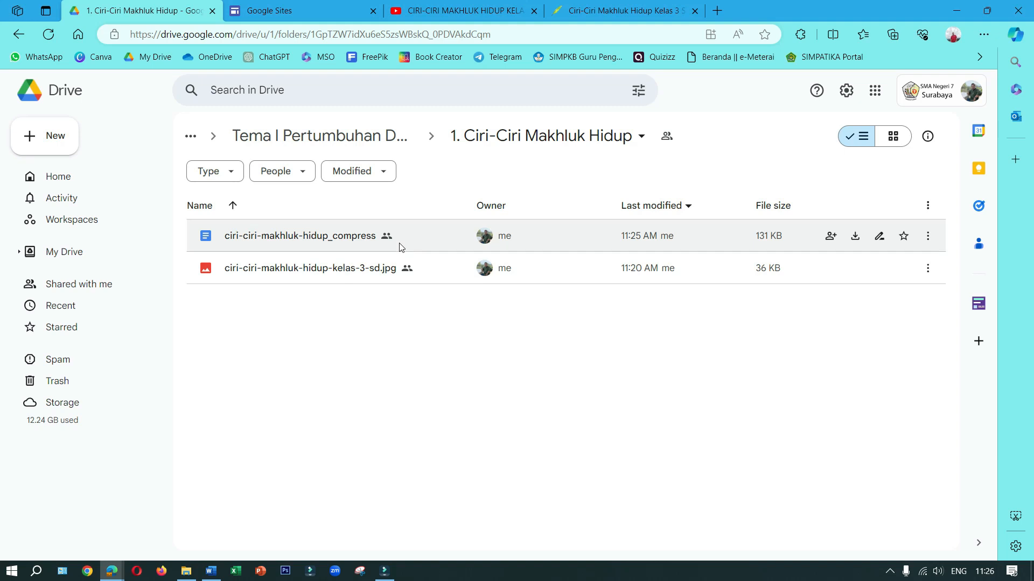
{"action": "left_click", "coordinate": [316, 7]}
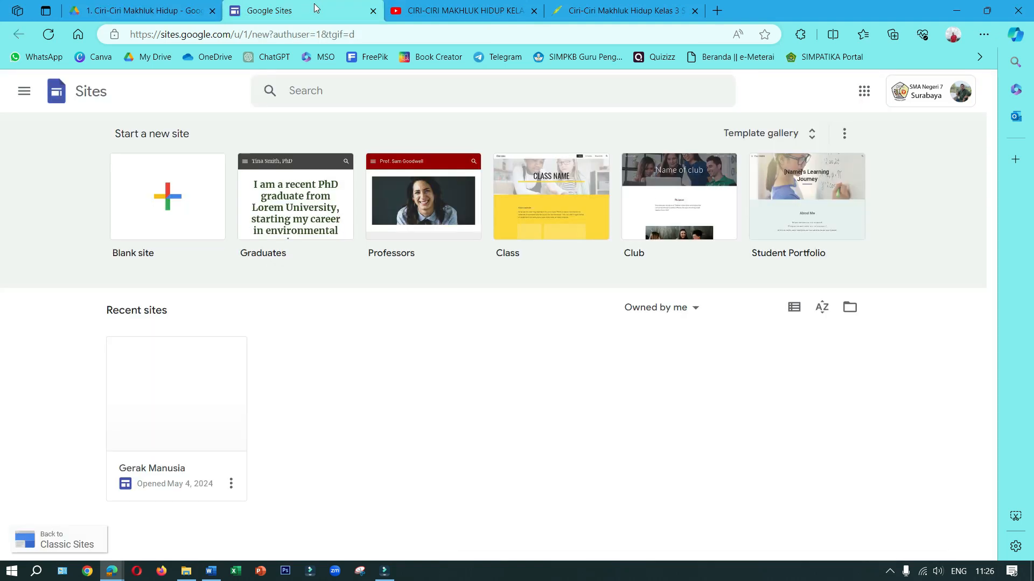
Create a blank site and name the site document Ciri MH
{"action": "left_click", "coordinate": [162, 200]}
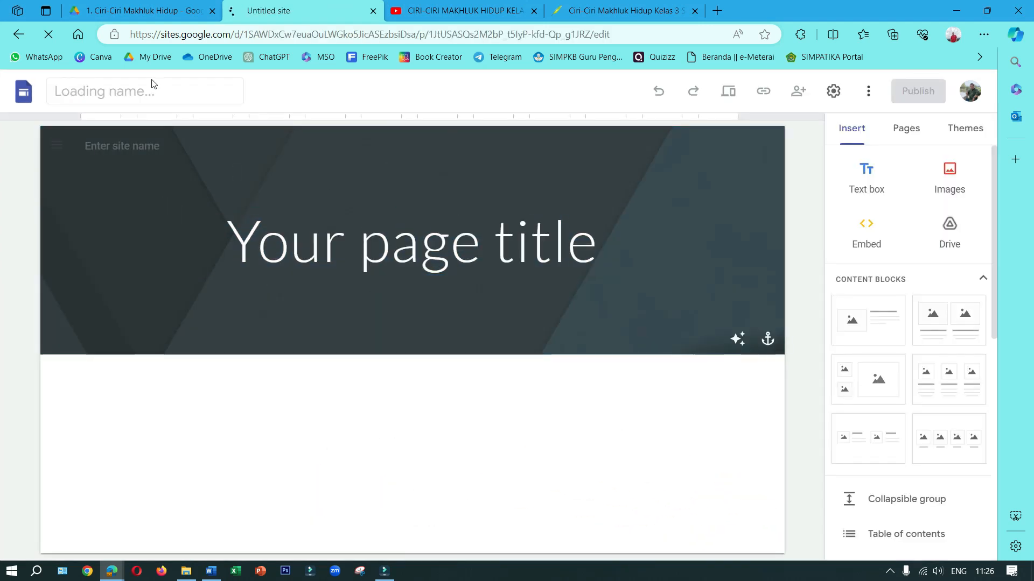
{"action": "left_click", "coordinate": [105, 90]}
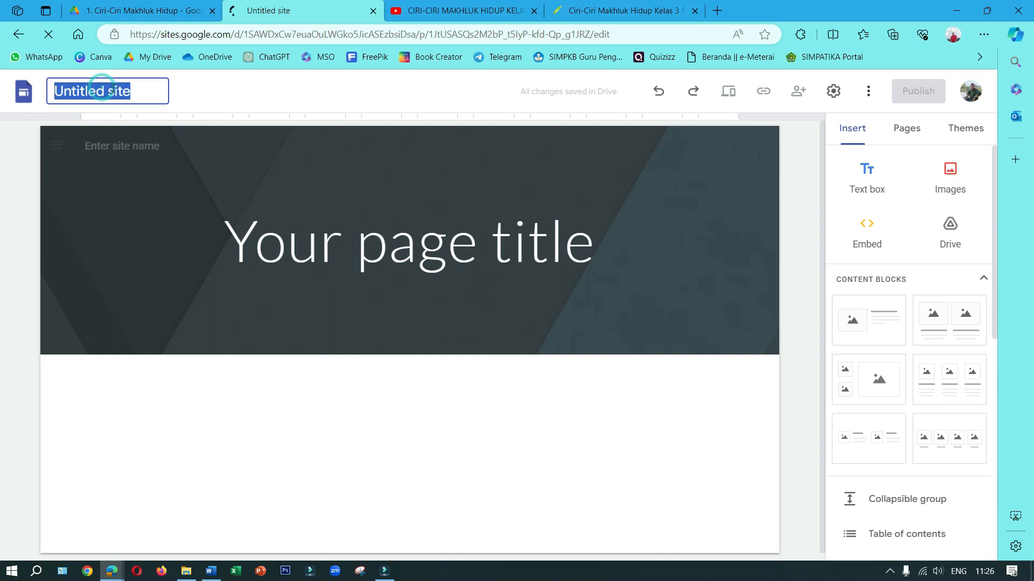
{"action": "type", "text": "C"}
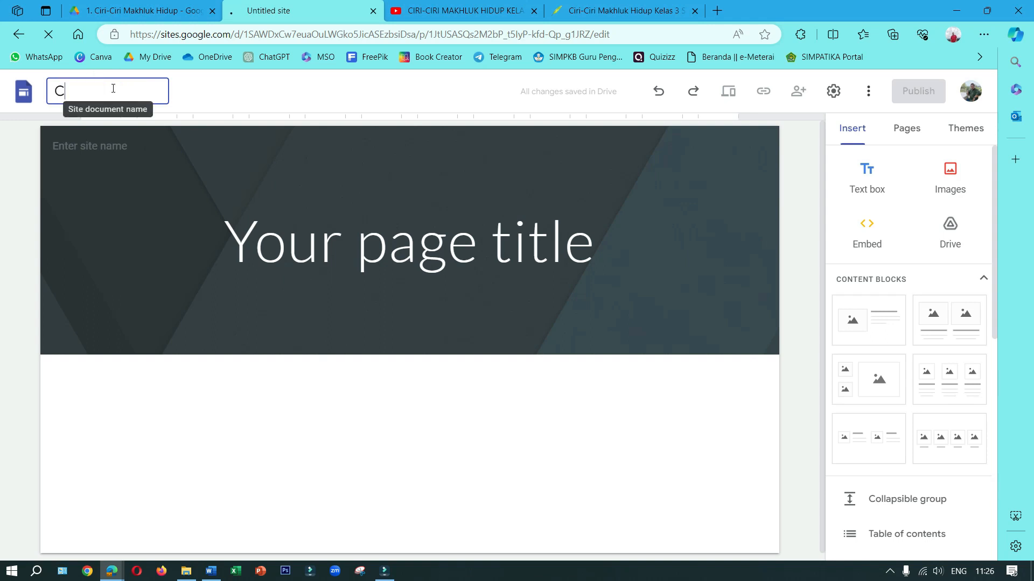
{"action": "type", "text": "ii"}
{"action": "key", "text": "Return"}
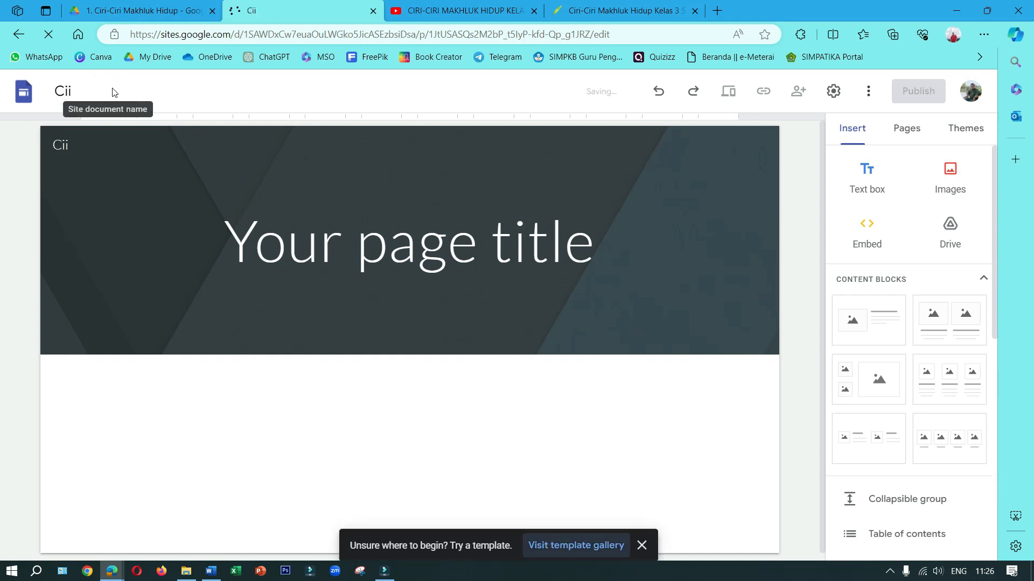
{"action": "left_click", "coordinate": [65, 89]}
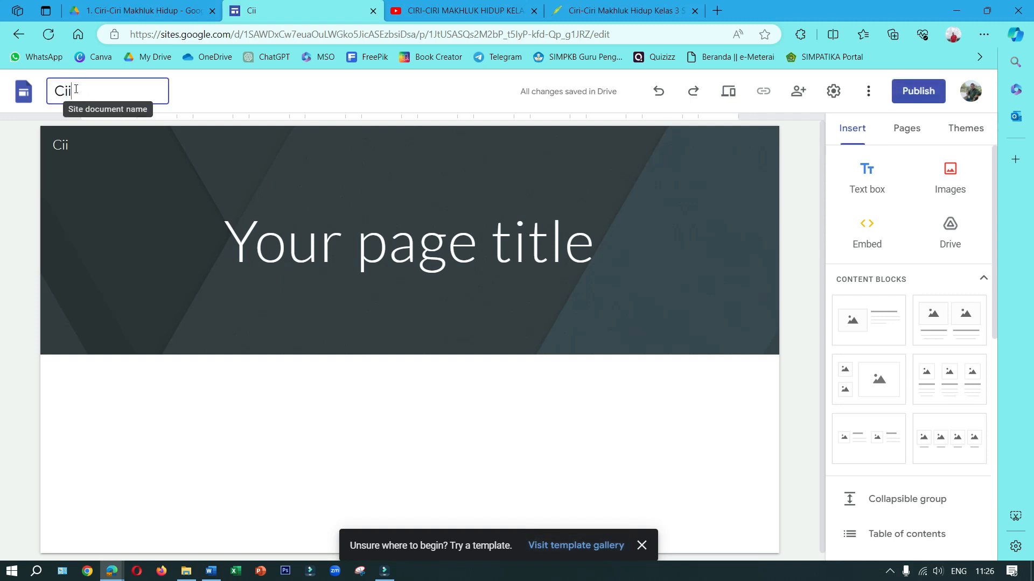
{"action": "type", "text": "MH"}
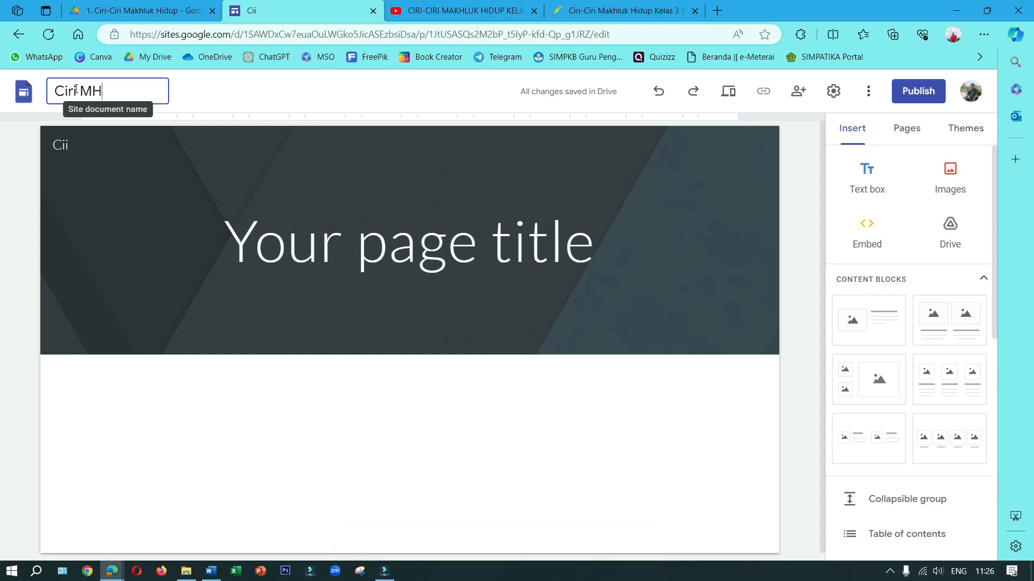
{"action": "left_click", "coordinate": [48, 109]}
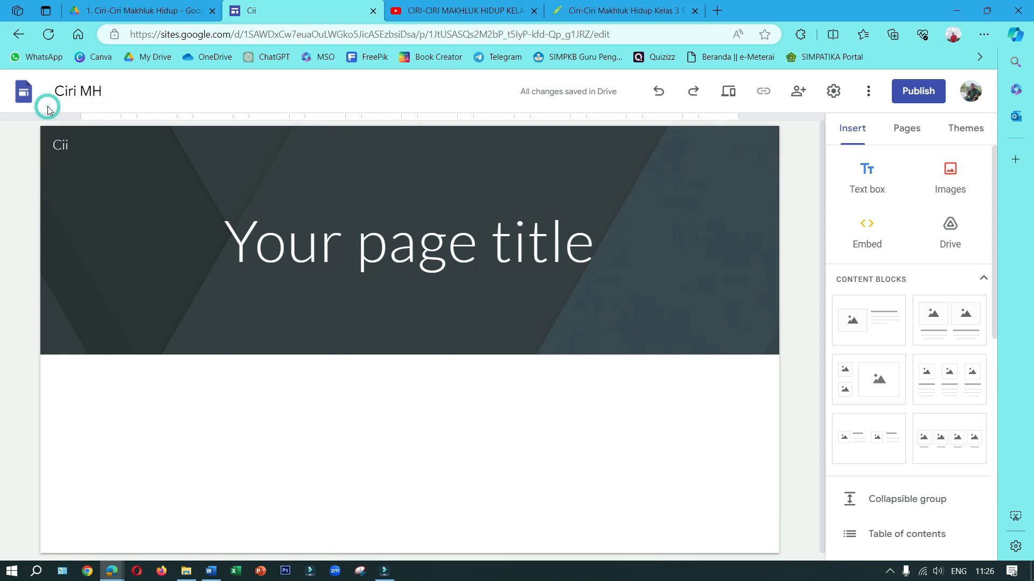
Set the site name in the page header to Ciri-Ciri Makhluk Hidup
{"action": "left_click", "coordinate": [65, 145]}
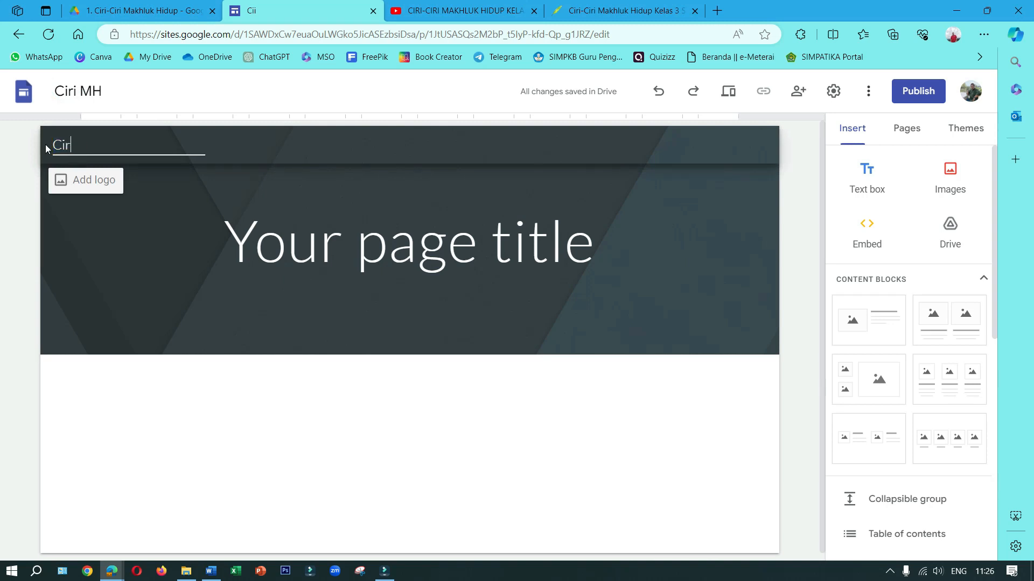
{"action": "type", "text": "Ciri Makhluk H"}
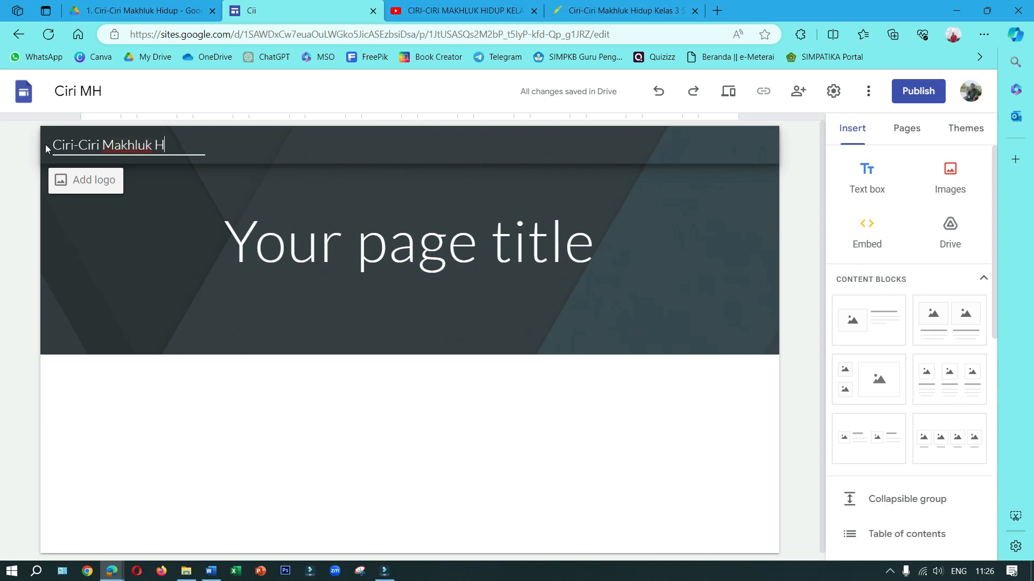
{"action": "type", "text": "idup"}
Start adding a logo to the site header and search Google Images for deer
{"action": "left_click", "coordinate": [102, 182]}
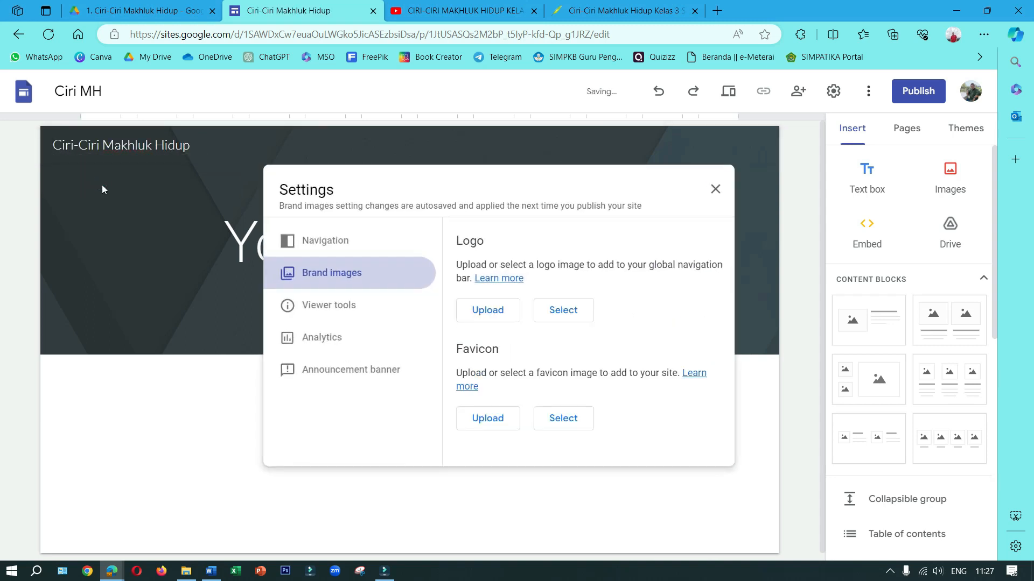
{"action": "left_click", "coordinate": [560, 312]}
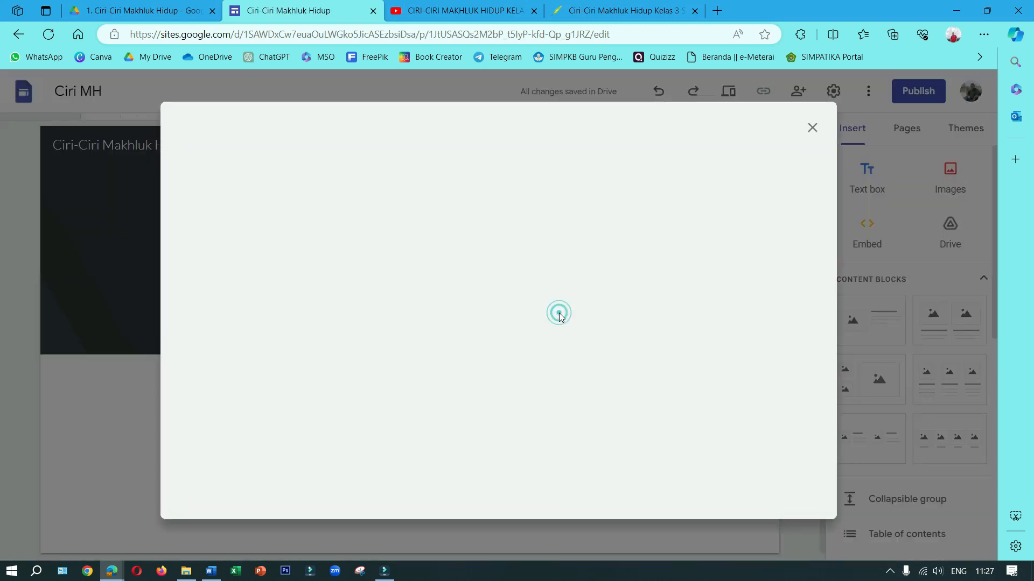
{"action": "left_click", "coordinate": [337, 171]}
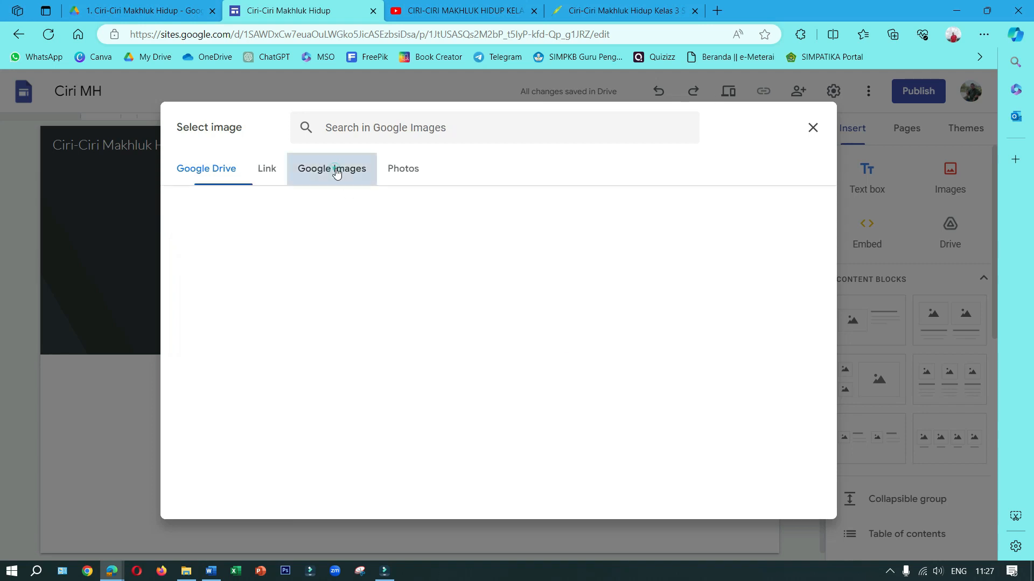
{"action": "left_click", "coordinate": [392, 124]}
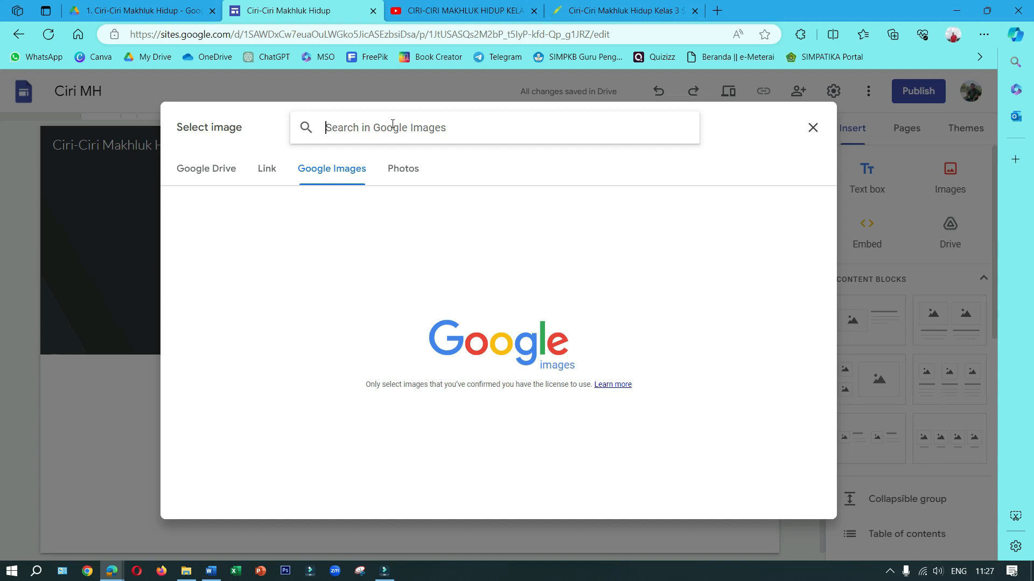
{"action": "type", "text": "derr"}
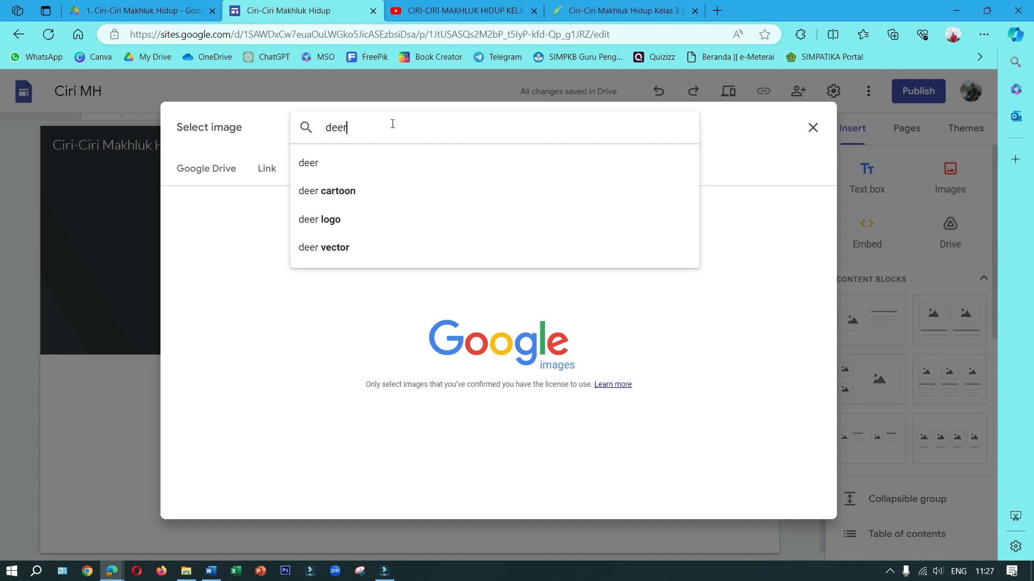
{"action": "key", "text": "Return"}
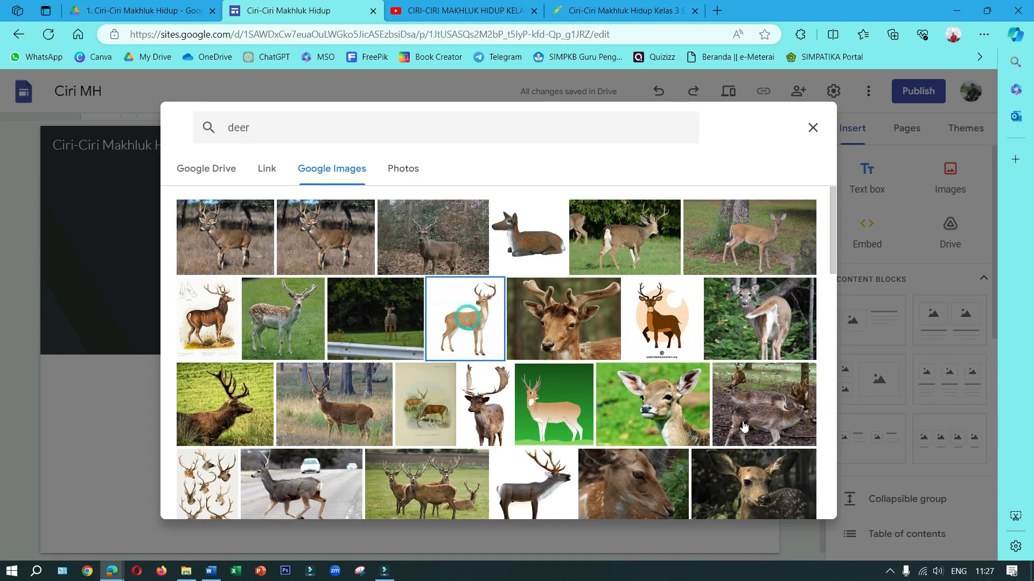
Insert the illustration of a brown deer in front of a pale orange circle as the site logo
{"action": "left_click", "coordinate": [468, 324]}
{"action": "left_click", "coordinate": [661, 326]}
{"action": "left_click", "coordinate": [798, 500]}
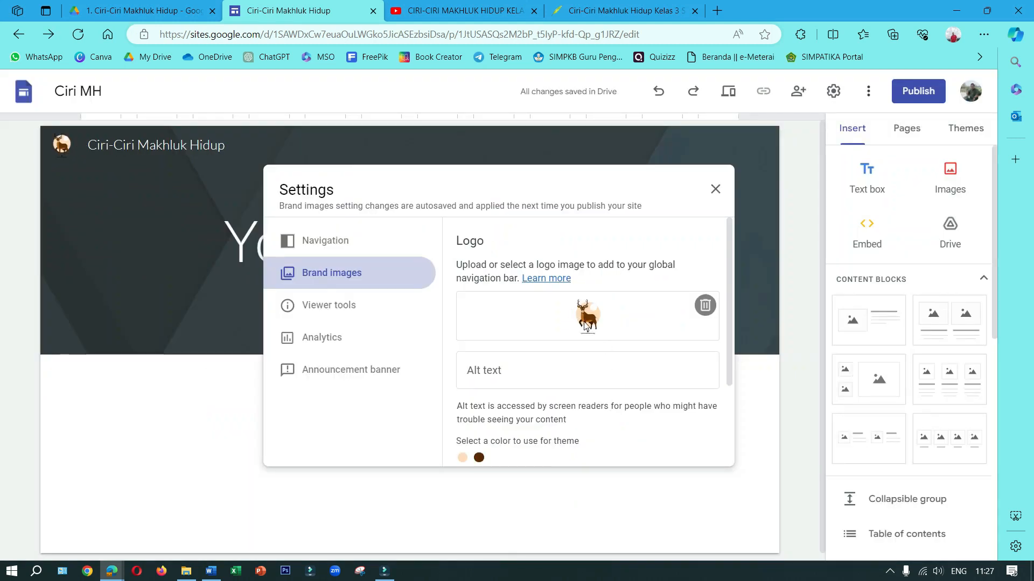
{"action": "scroll", "coordinate": [602, 323], "scroll_direction": "down", "scroll_amount": 2}
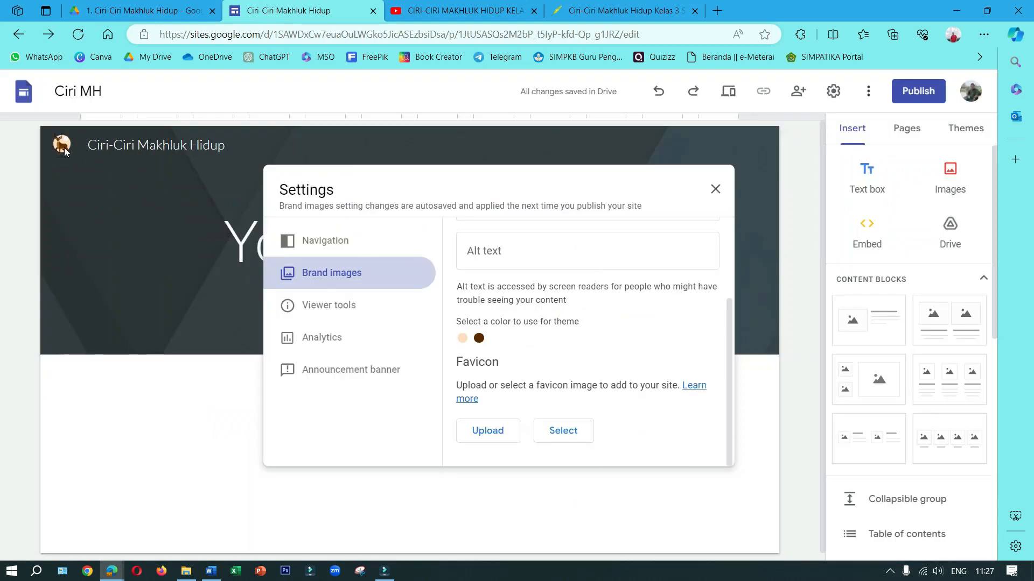
Close the site settings and replace the placeholder page title in the banner with CIRI-CIRI MAKHLUK HIDUP
{"action": "left_click", "coordinate": [715, 189]}
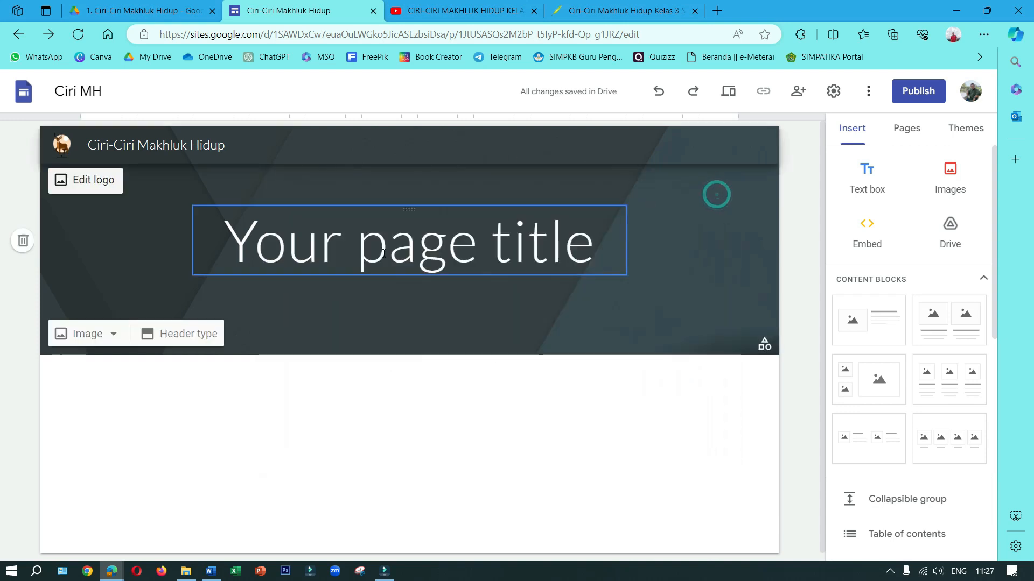
{"action": "triple_click", "coordinate": [377, 249]}
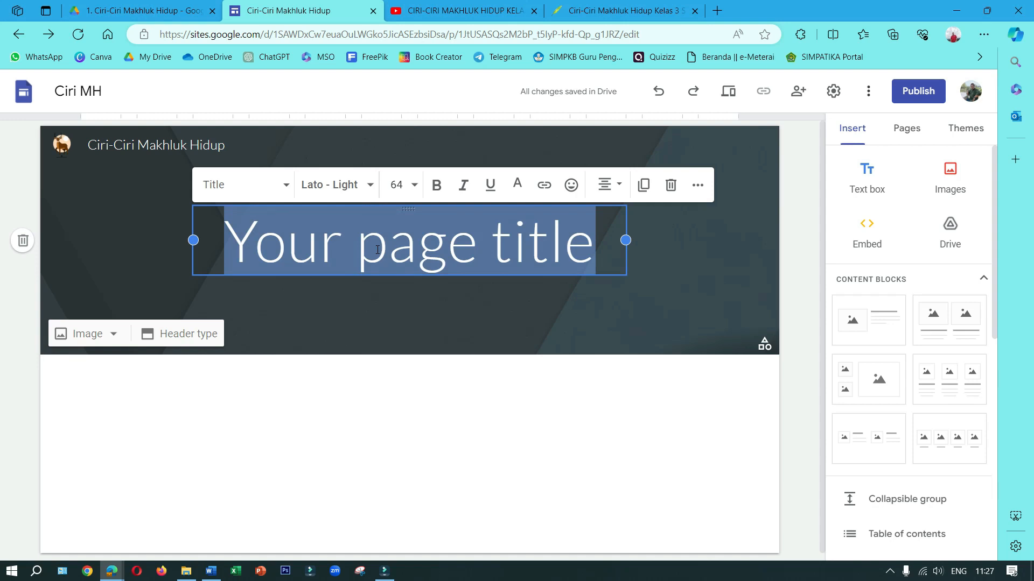
{"action": "type", "text": "CIRI"}
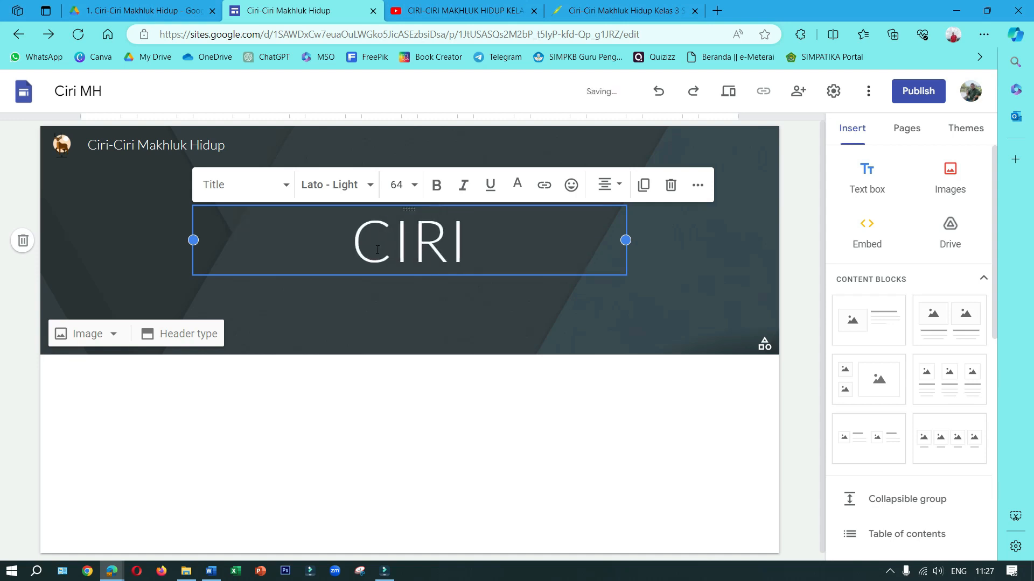
{"action": "type", "text": " -"}
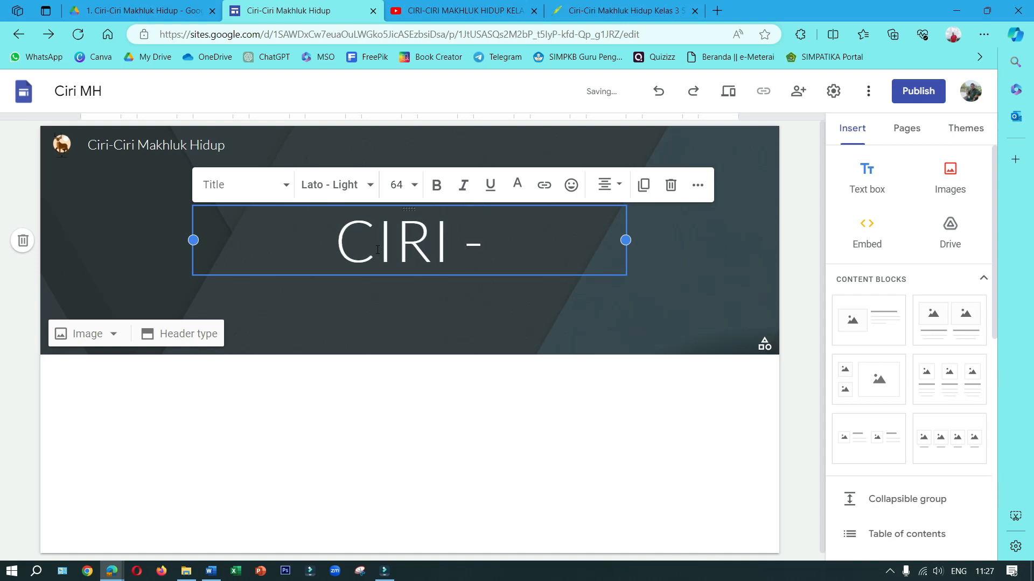
{"action": "key", "text": "BackSpace"}
{"action": "key", "text": "BackSpace"}
{"action": "type", "text": "-CIRI MAKHLUK HI"}
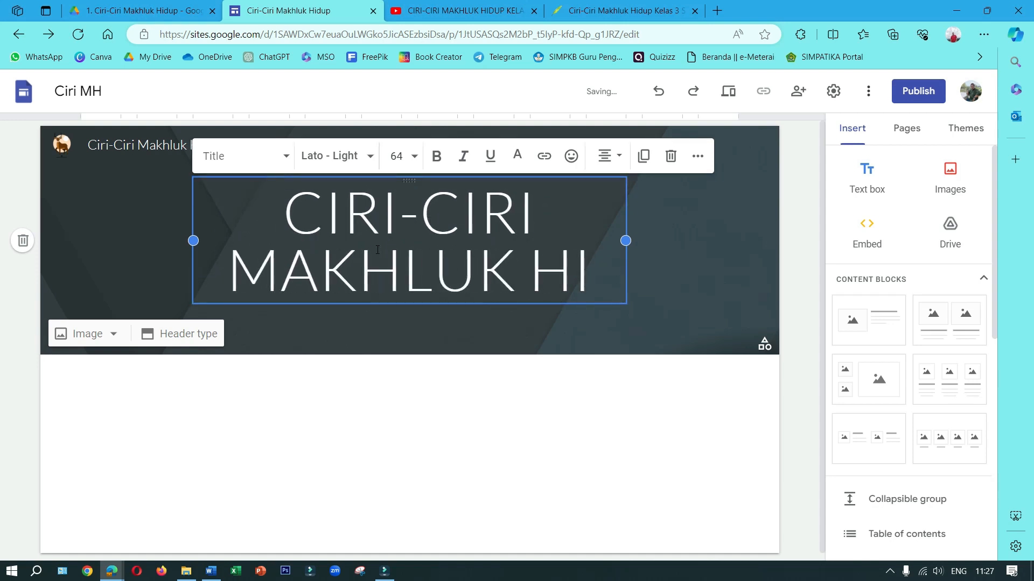
{"action": "type", "text": "DUOP"}
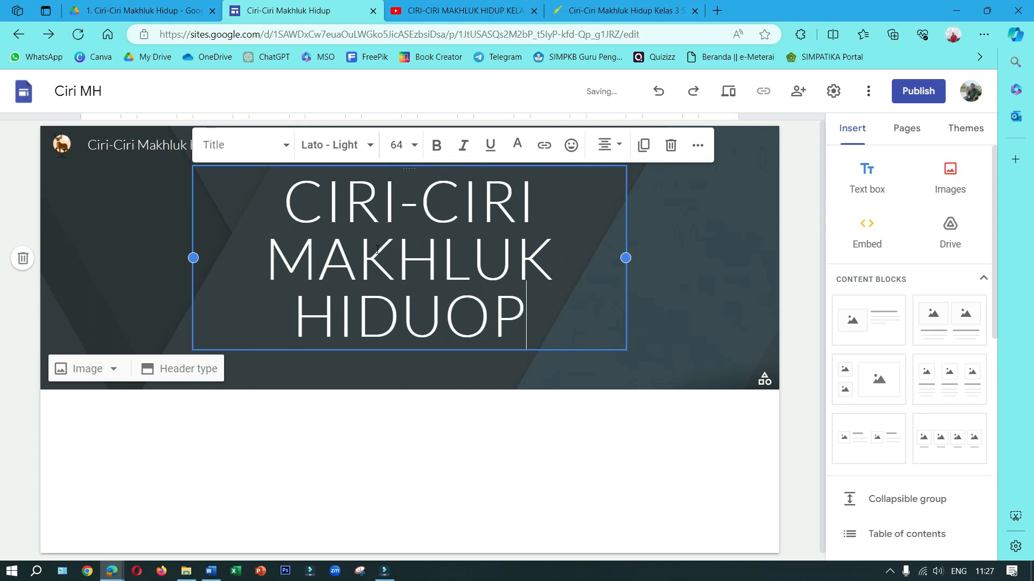
{"action": "key", "text": "BackSpace"}
{"action": "key", "text": "BackSpace"}
{"action": "type", "text": "P"}
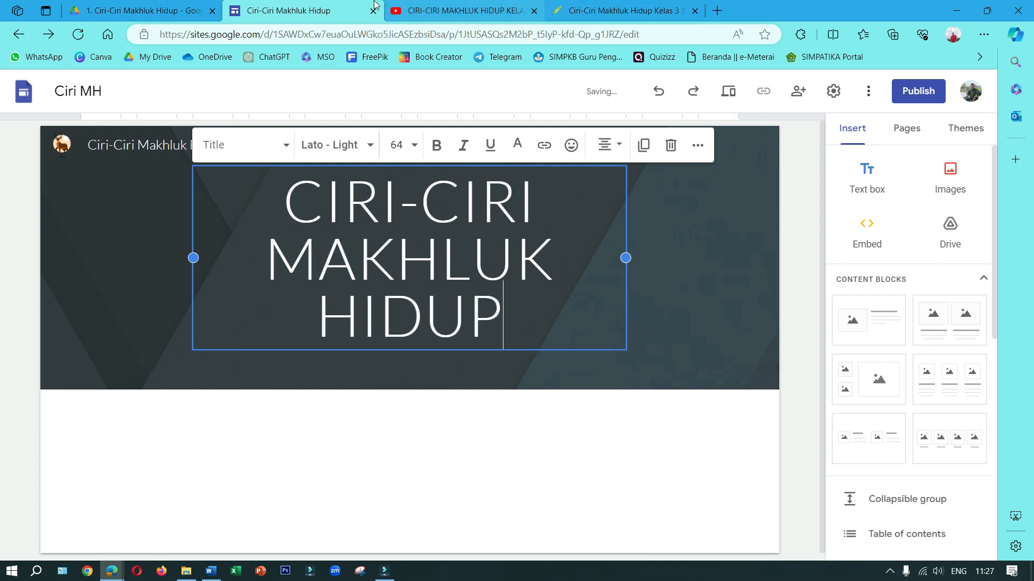
Make the whole page title bold and shift its text box slightly to the right within the banner
{"action": "left_click_drag", "start_coordinate": [515, 325], "coordinate": [307, 223]}
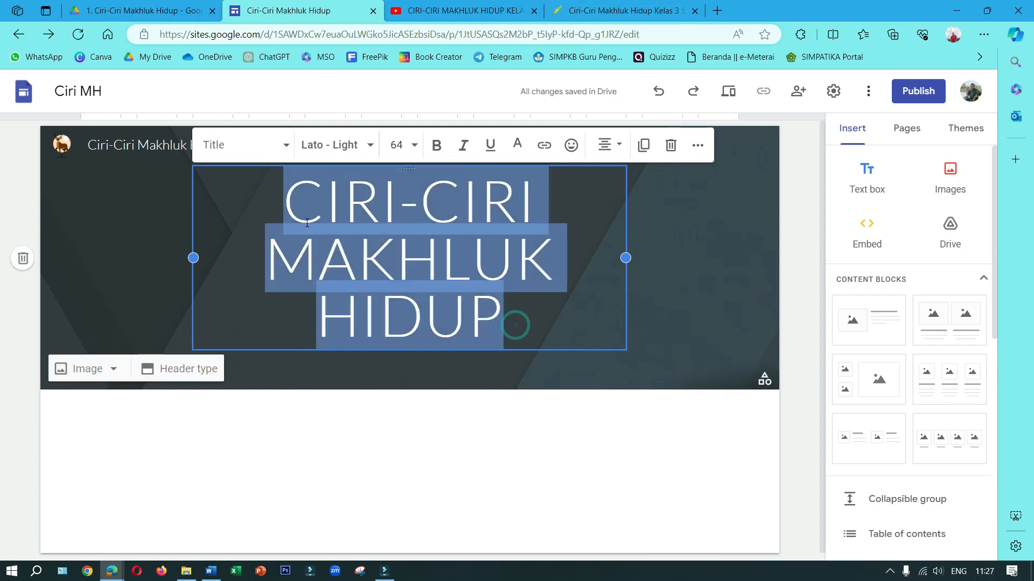
{"action": "left_click", "coordinate": [438, 152]}
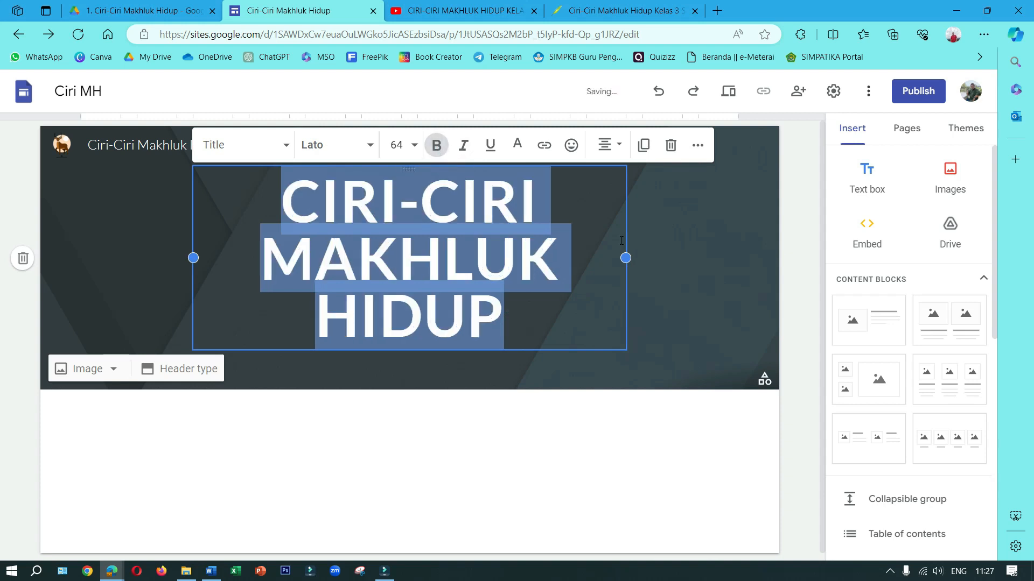
{"action": "left_click", "coordinate": [652, 240]}
{"action": "left_click", "coordinate": [513, 257]}
{"action": "left_click_drag", "start_coordinate": [625, 258], "coordinate": [681, 267]}
{"action": "left_click_drag", "start_coordinate": [197, 261], "coordinate": [250, 258]}
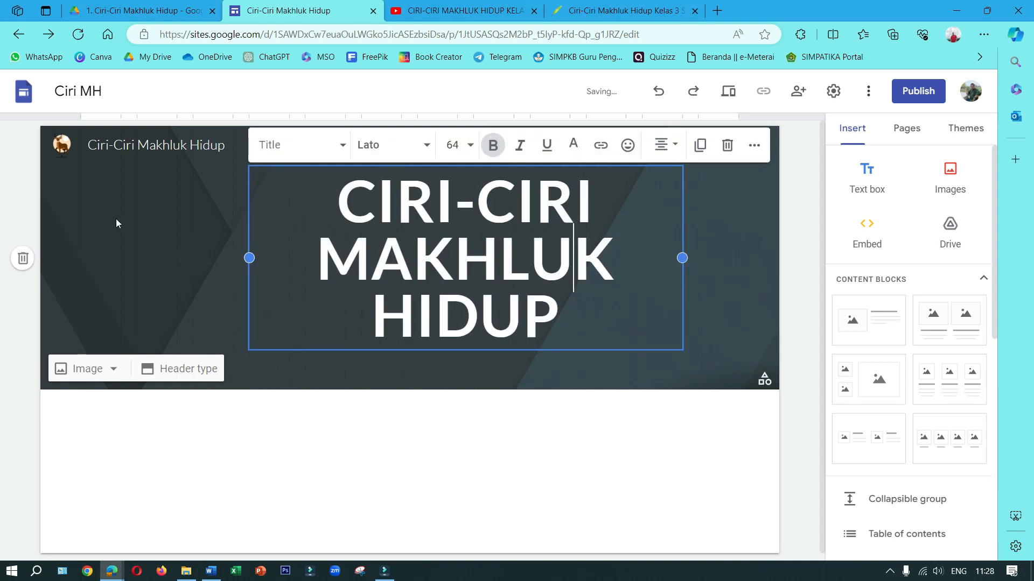
Start selecting an existing image for the banner background and browse Google Images results for Human
{"action": "left_click", "coordinate": [89, 371]}
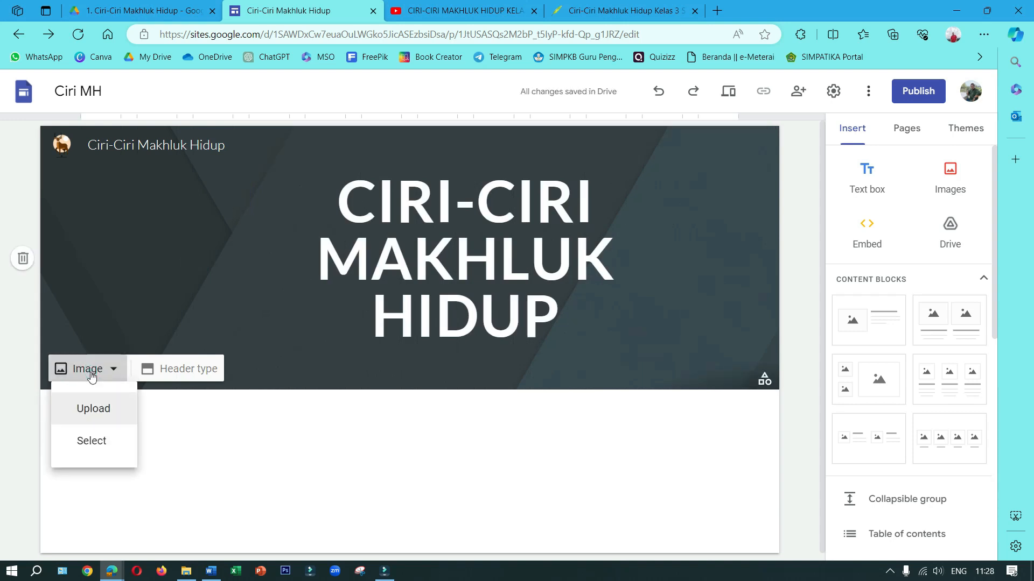
{"action": "left_click", "coordinate": [92, 444]}
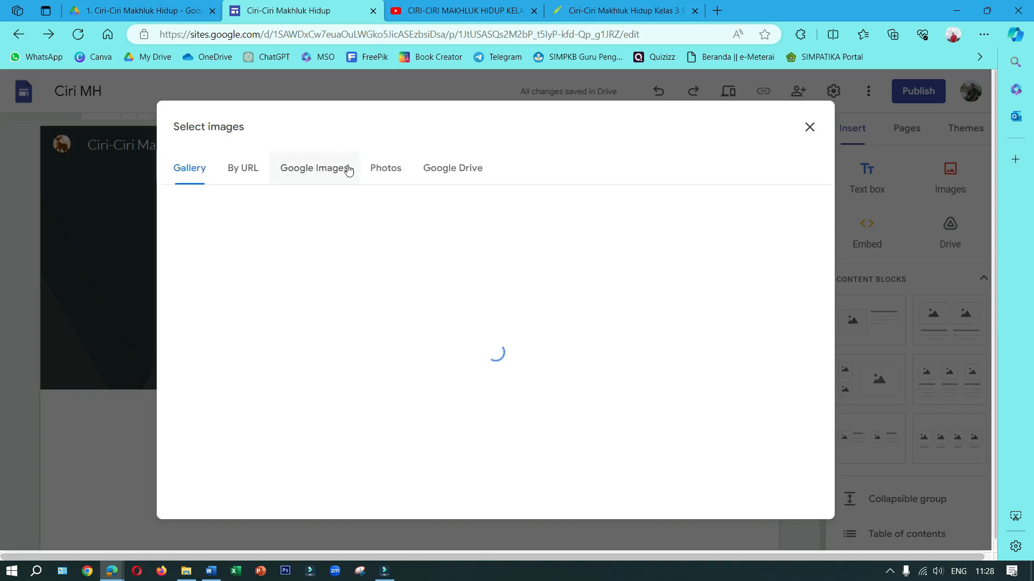
{"action": "left_click", "coordinate": [334, 168]}
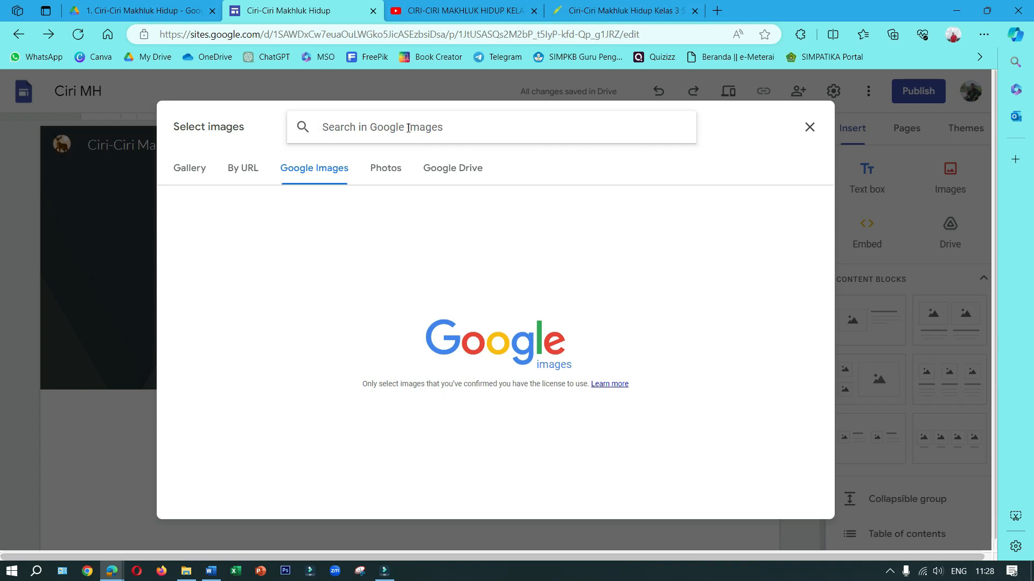
{"action": "type", "text": "Human"}
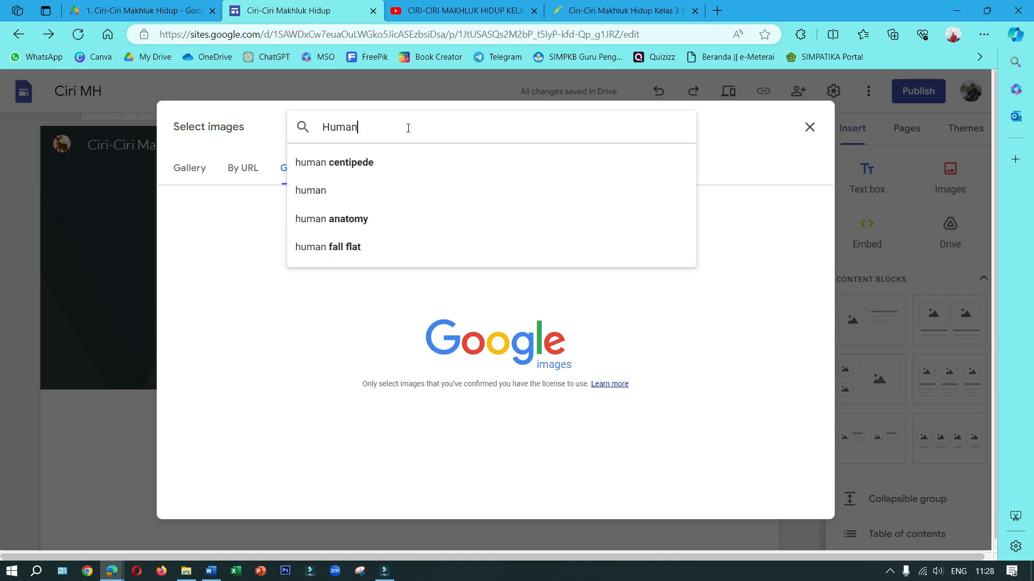
{"action": "key", "text": "Return"}
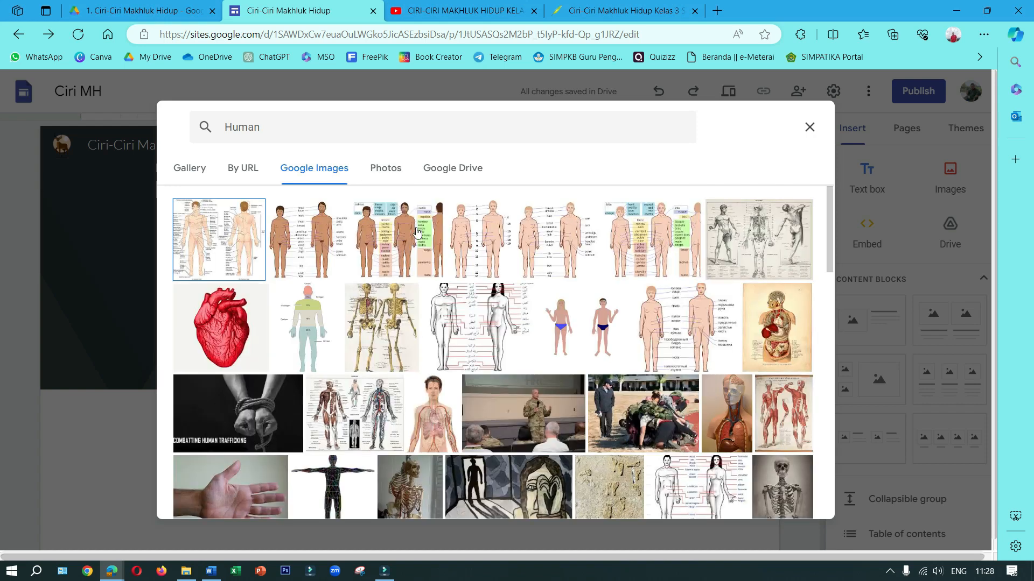
{"action": "scroll", "coordinate": [441, 301], "scroll_direction": "down", "scroll_amount": 3}
{"action": "scroll", "coordinate": [440, 300], "scroll_direction": "down", "scroll_amount": 3}
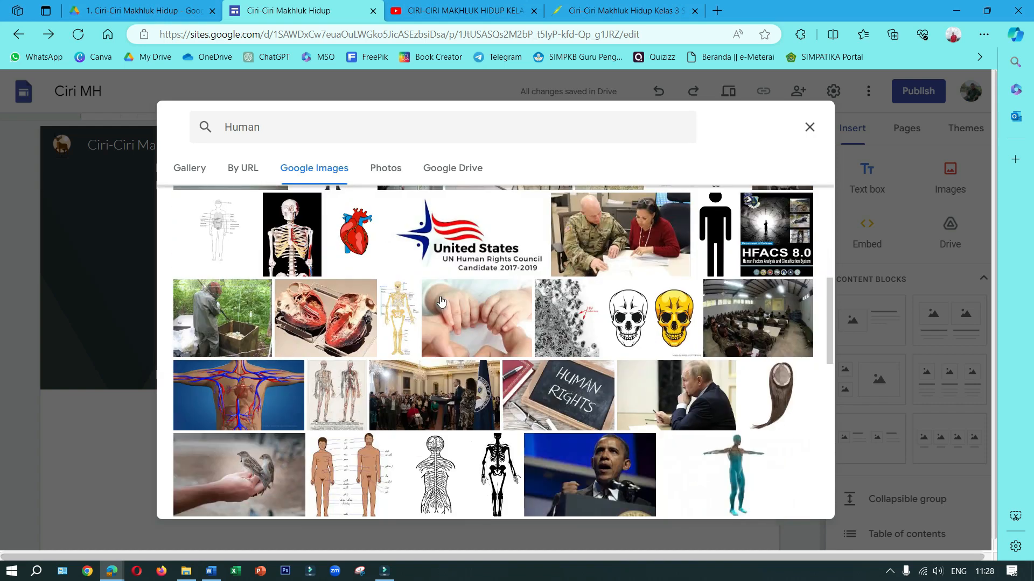
{"action": "scroll", "coordinate": [440, 300], "scroll_direction": "down", "scroll_amount": 3}
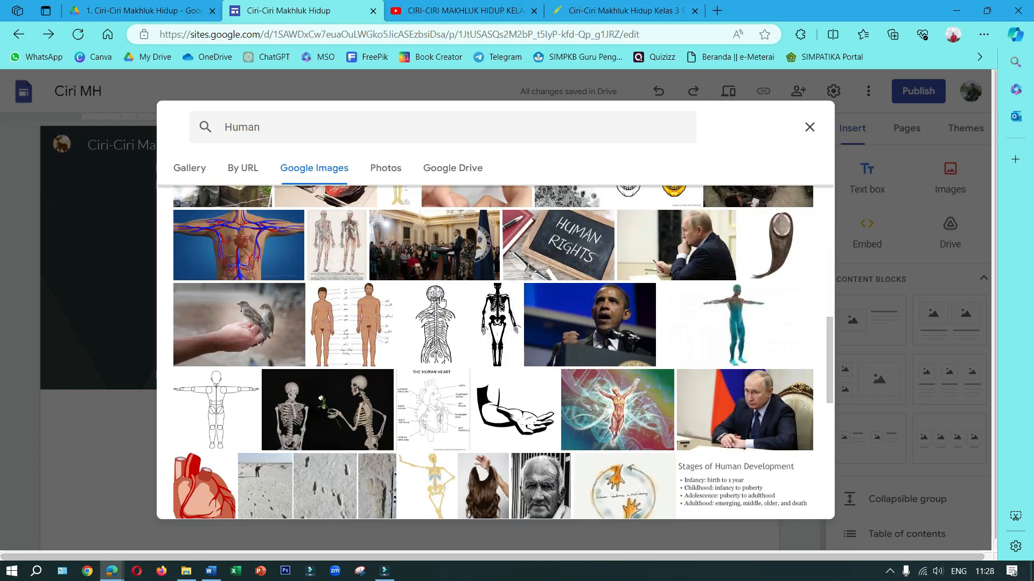
{"action": "scroll", "coordinate": [441, 302], "scroll_direction": "down", "scroll_amount": 4}
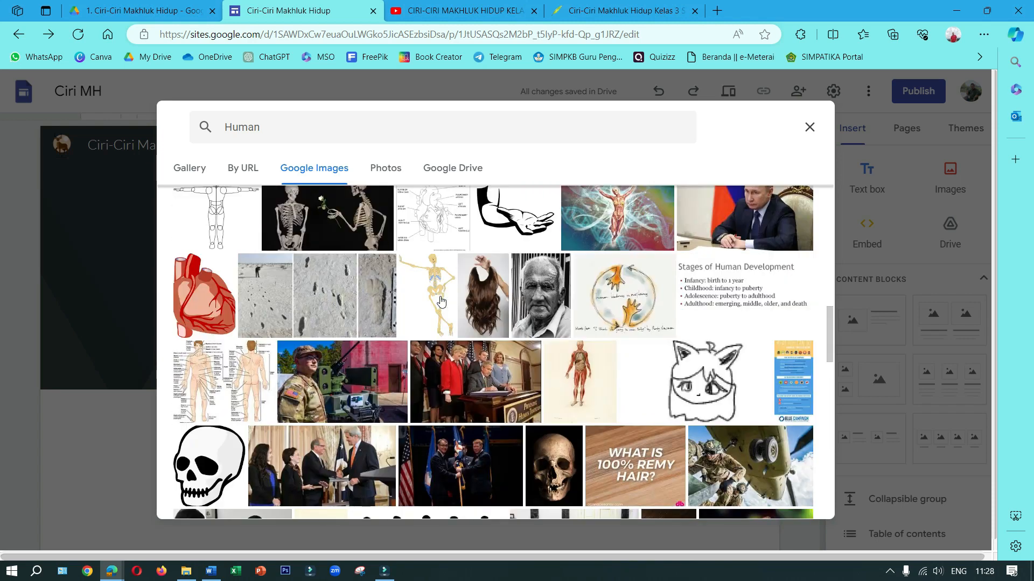
{"action": "scroll", "coordinate": [441, 300], "scroll_direction": "up", "scroll_amount": 15}
Search Google Images for man and insert the illustration of a faceless man in a dark suit and red tie as the banner background
{"action": "double_click", "coordinate": [222, 128]}
{"action": "type", "text": "man"}
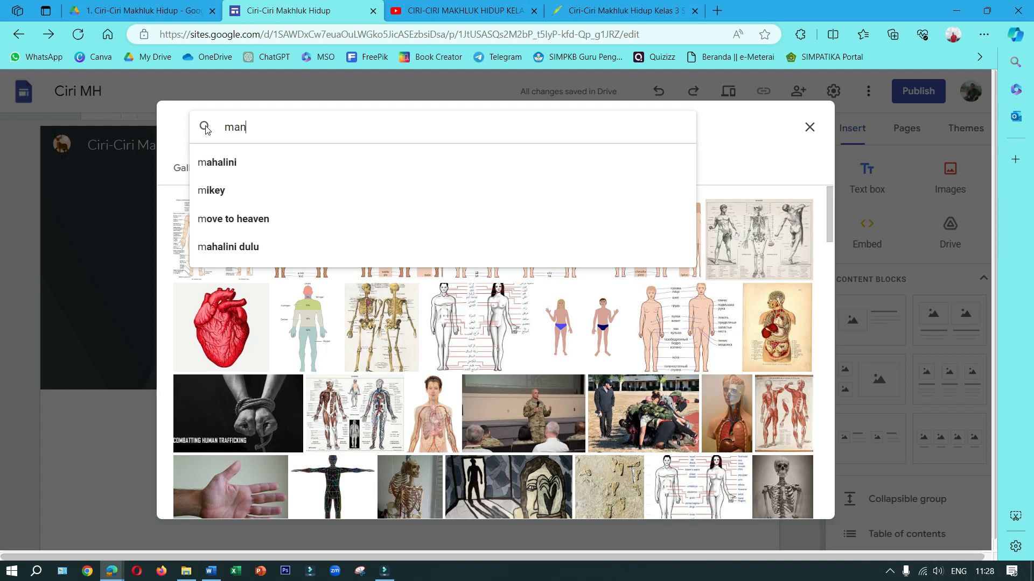
{"action": "key", "text": "Return"}
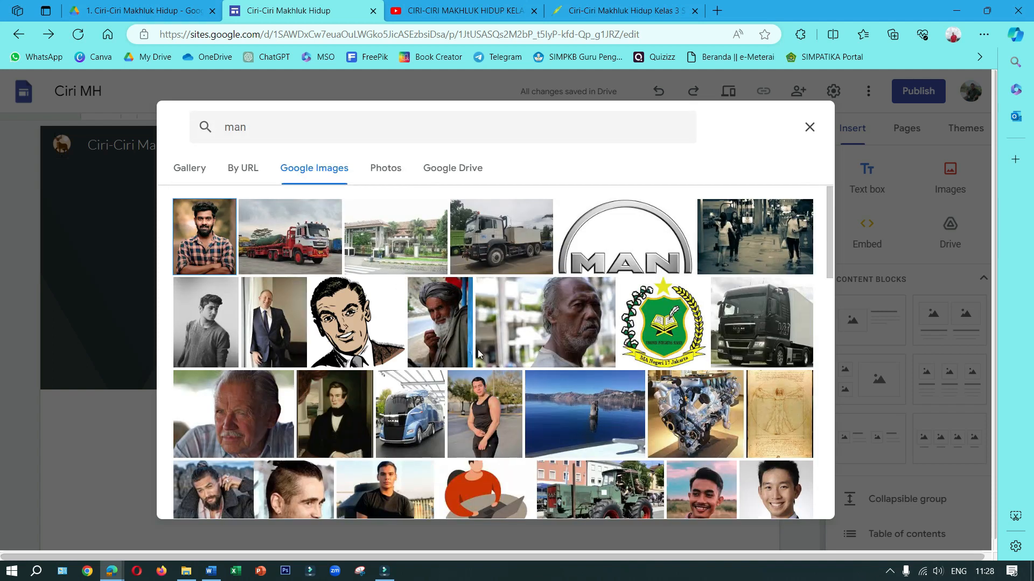
{"action": "scroll", "coordinate": [661, 342], "scroll_direction": "down", "scroll_amount": 1}
{"action": "scroll", "coordinate": [661, 342], "scroll_direction": "down", "scroll_amount": 2}
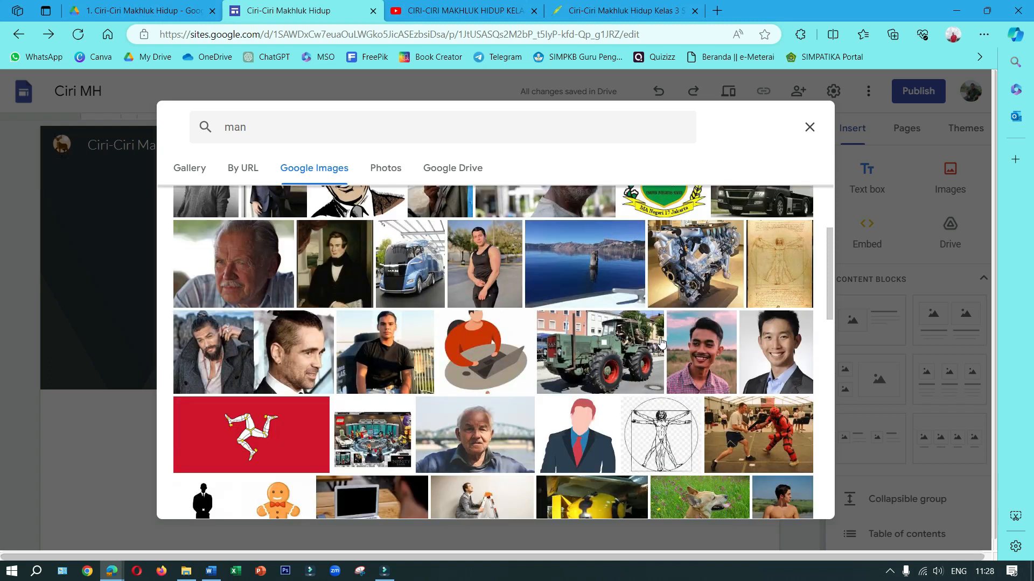
{"action": "left_click", "coordinate": [563, 433]}
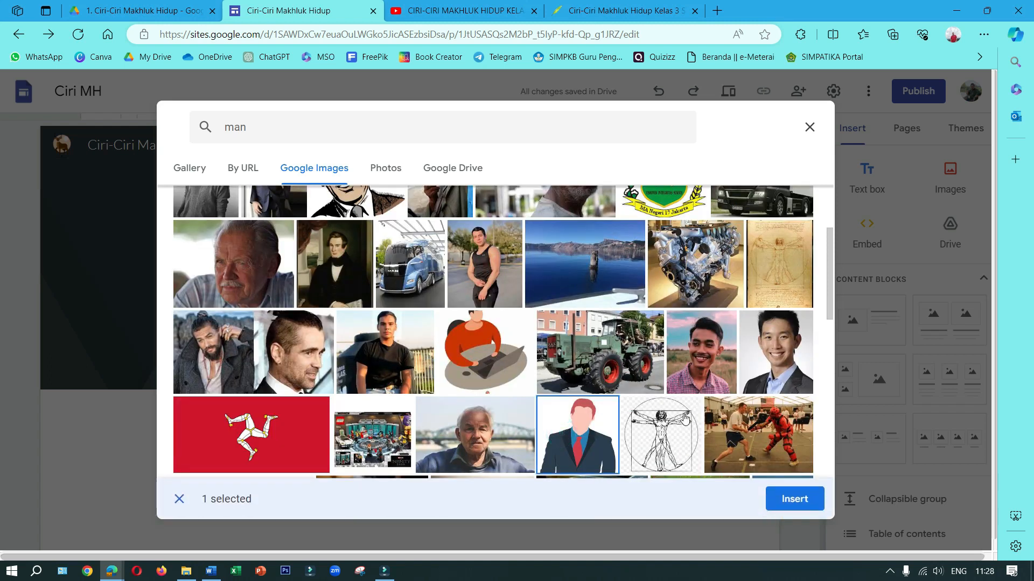
{"action": "left_click", "coordinate": [790, 505]}
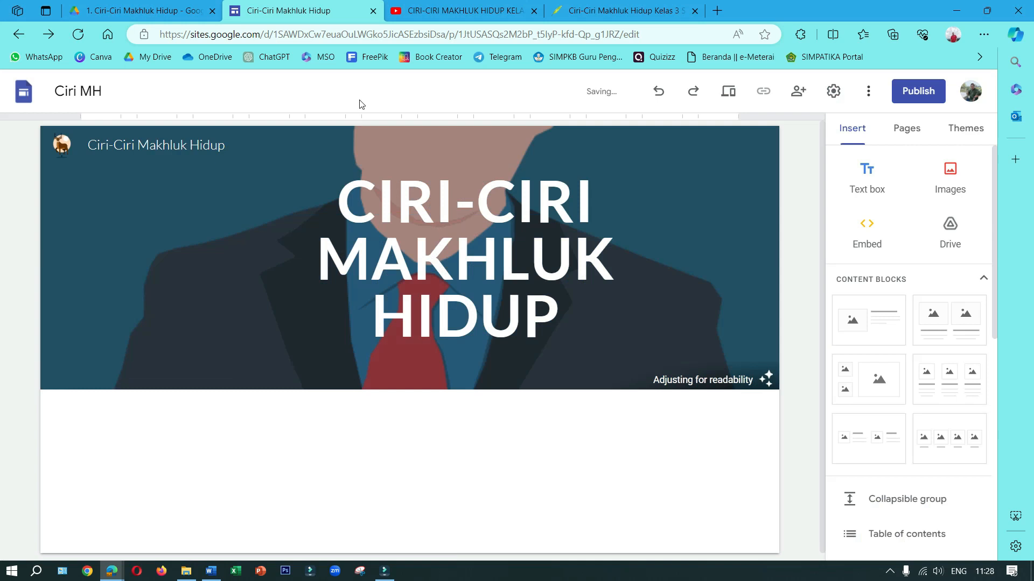
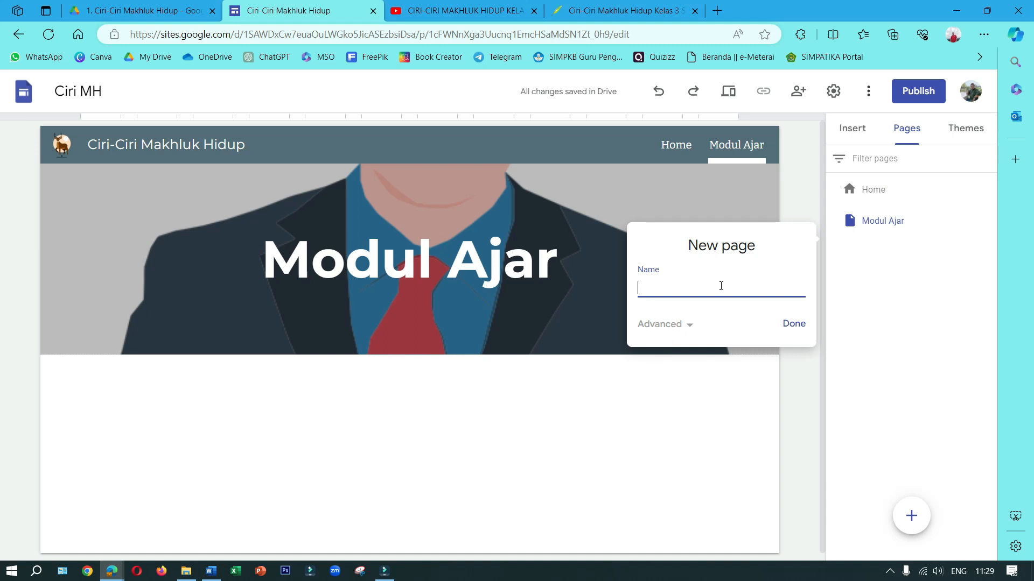
Name the new page Materi Pelajaran and create it
{"action": "type", "text": "ateri"}
{"action": "type", "text": "Pelajaran"}
{"action": "left_click", "coordinate": [794, 324]}
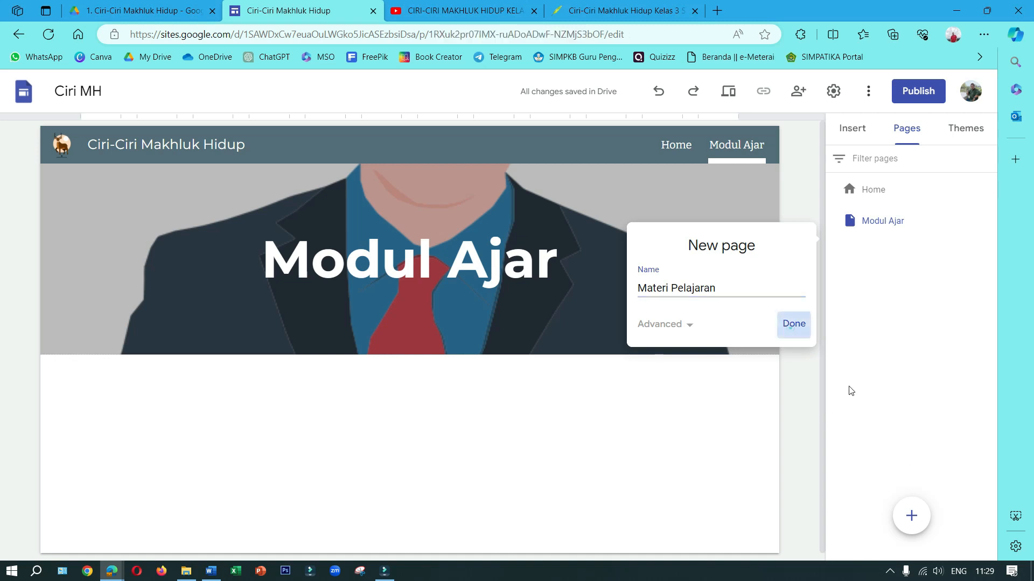
Add two more site pages named Video and Evaluasi
{"action": "left_click", "coordinate": [912, 515]}
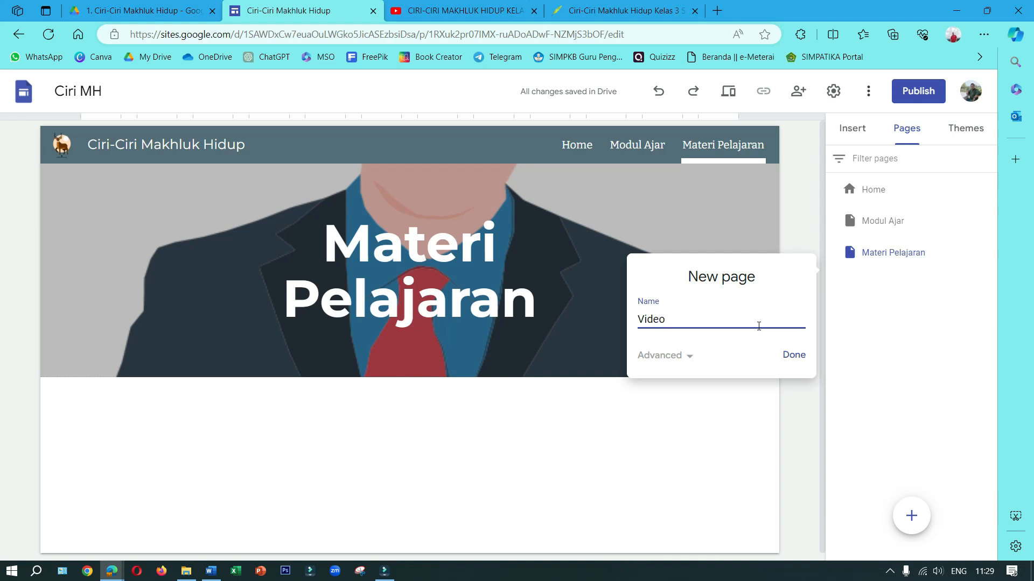
{"action": "left_click", "coordinate": [792, 355]}
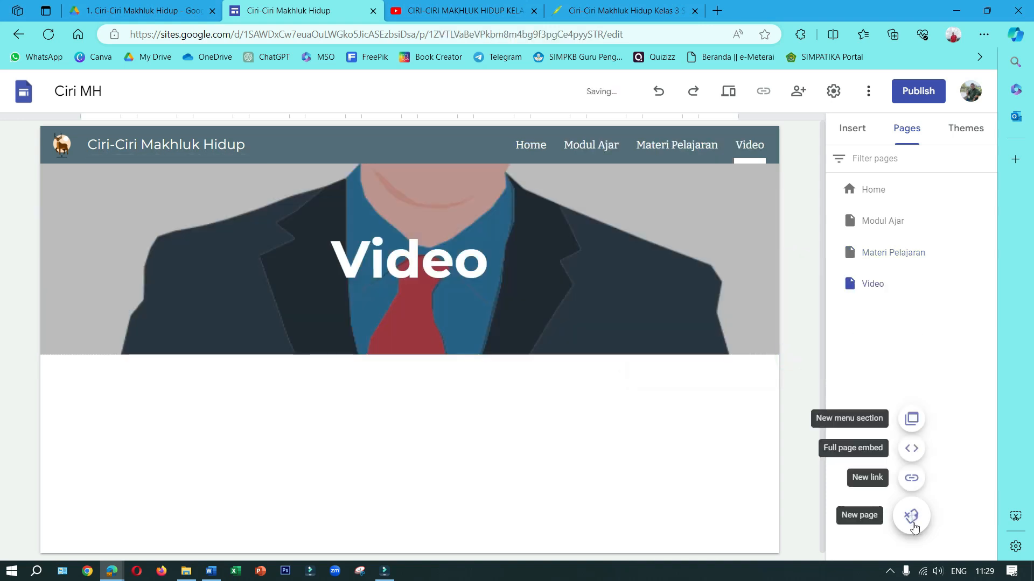
{"action": "left_click", "coordinate": [913, 518]}
{"action": "type", "text": "Evaluasi"}
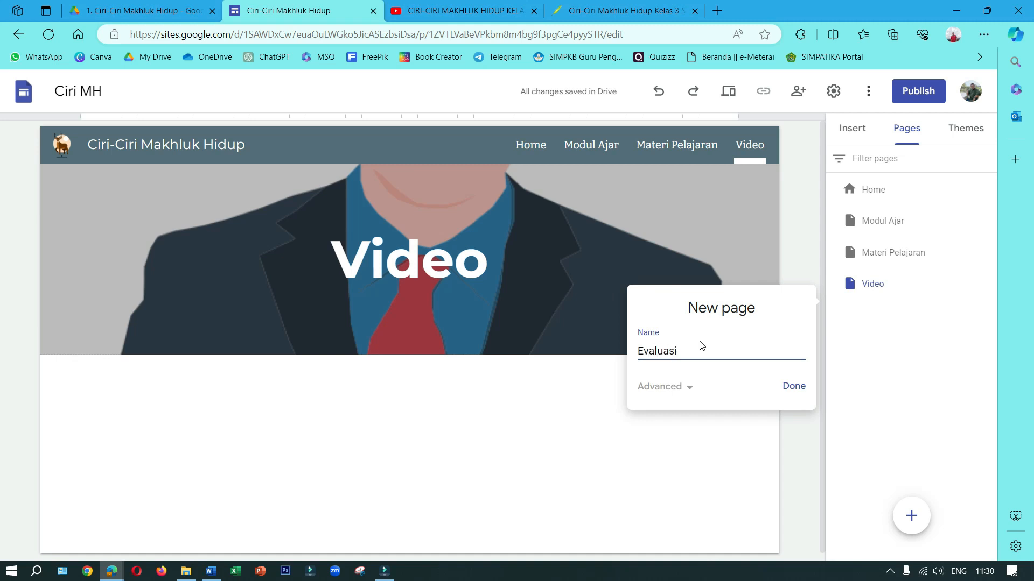
{"action": "left_click", "coordinate": [792, 386]}
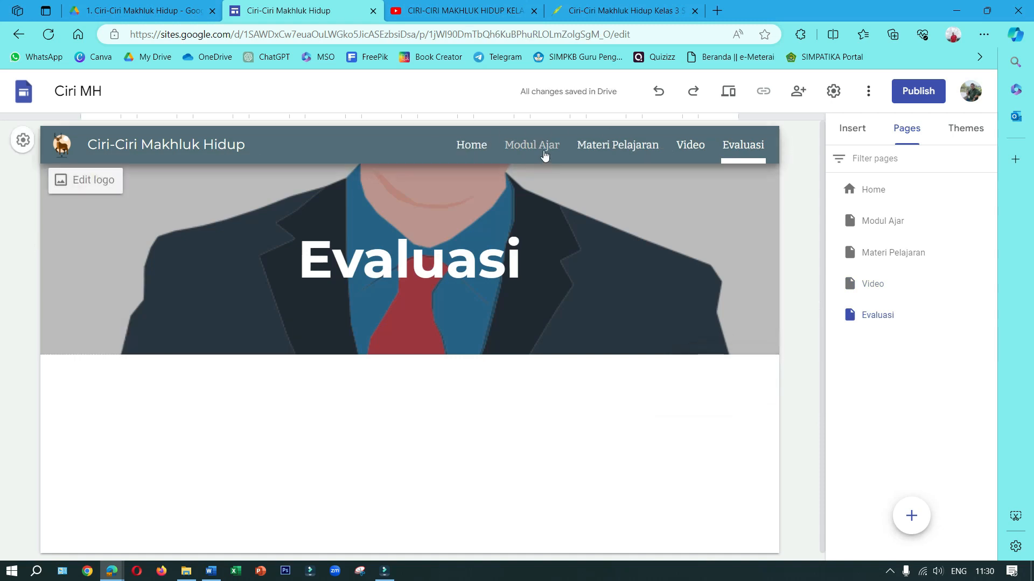
Link the Modul Ajar page's banner title to the Home page and remove the underline from the linked text
{"action": "left_click", "coordinate": [545, 155]}
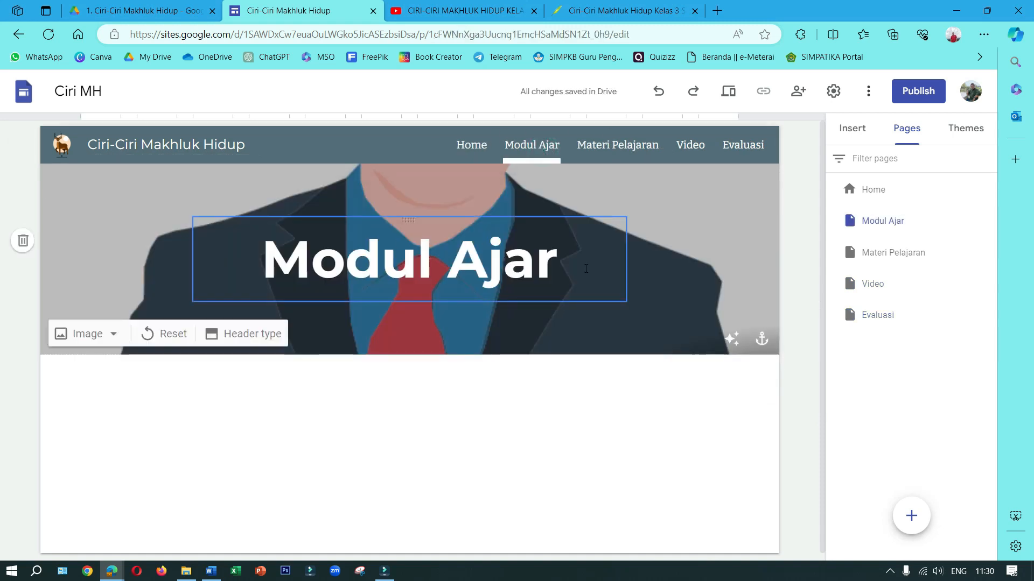
{"action": "left_click_drag", "start_coordinate": [576, 260], "coordinate": [269, 260]}
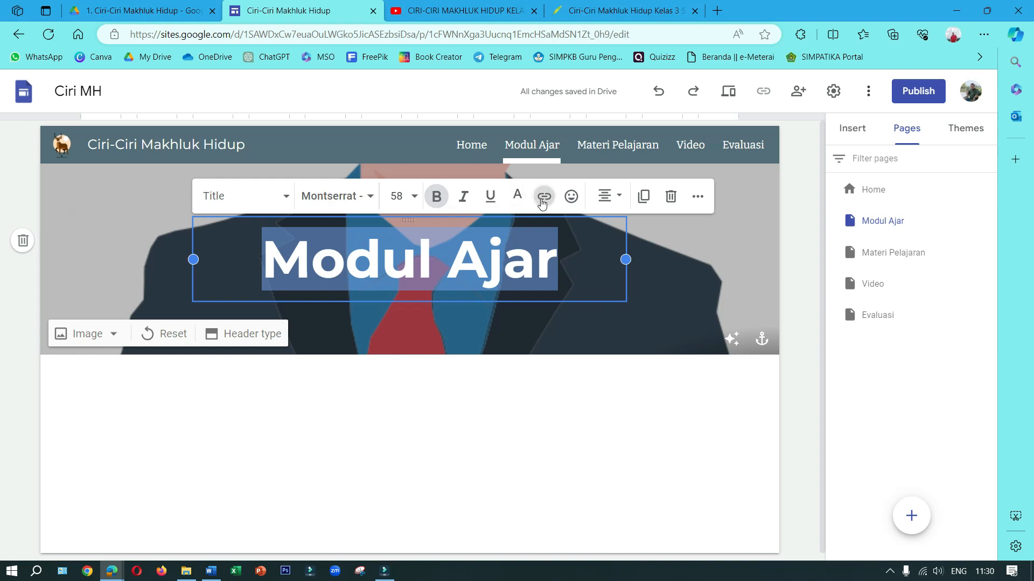
{"action": "left_click", "coordinate": [535, 201]}
{"action": "left_click", "coordinate": [319, 410]}
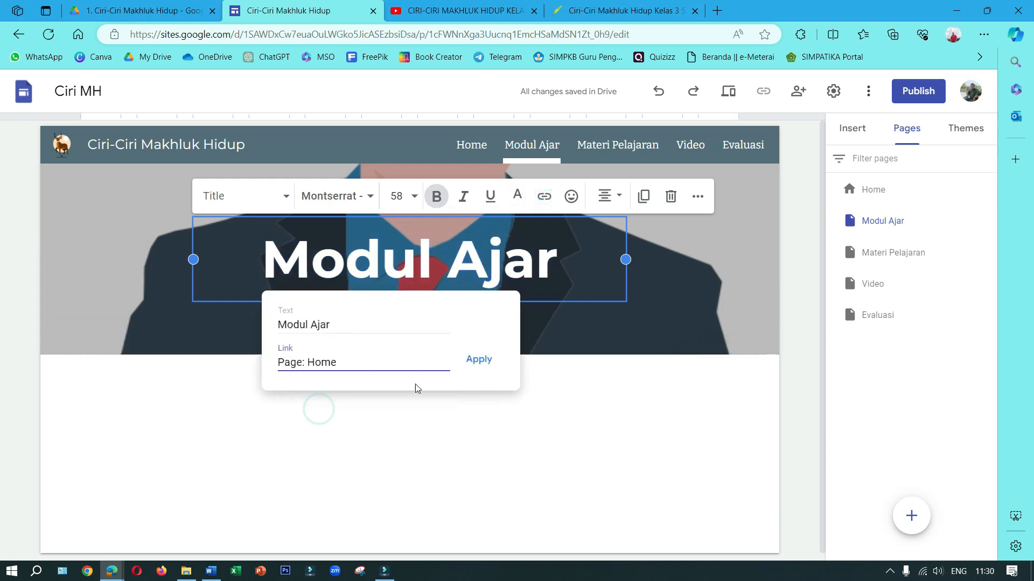
{"action": "left_click", "coordinate": [479, 360]}
{"action": "left_click_drag", "start_coordinate": [548, 258], "coordinate": [262, 260]}
{"action": "left_click", "coordinate": [489, 197]}
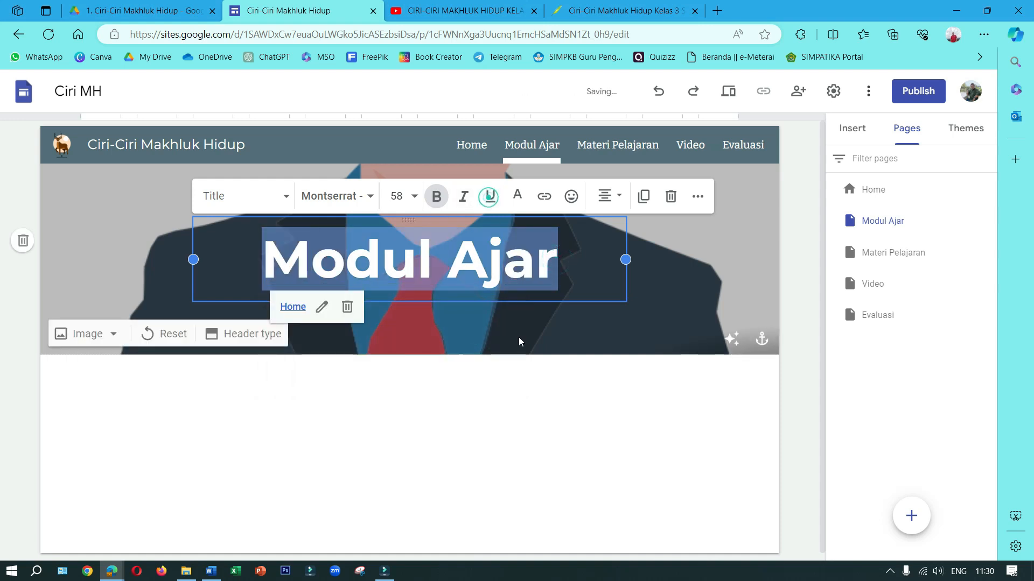
{"action": "left_click", "coordinate": [539, 389]}
On the Materi Pelajaran page, link the whole banner title to the Home page and remove its underline
{"action": "left_click", "coordinate": [604, 134]}
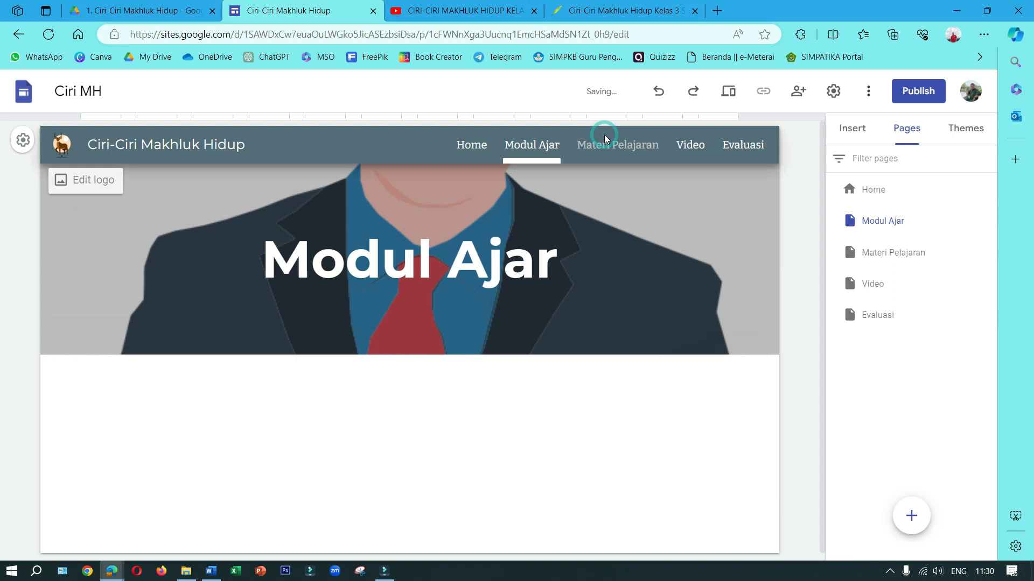
{"action": "left_click", "coordinate": [606, 145]}
{"action": "left_click", "coordinate": [330, 235]}
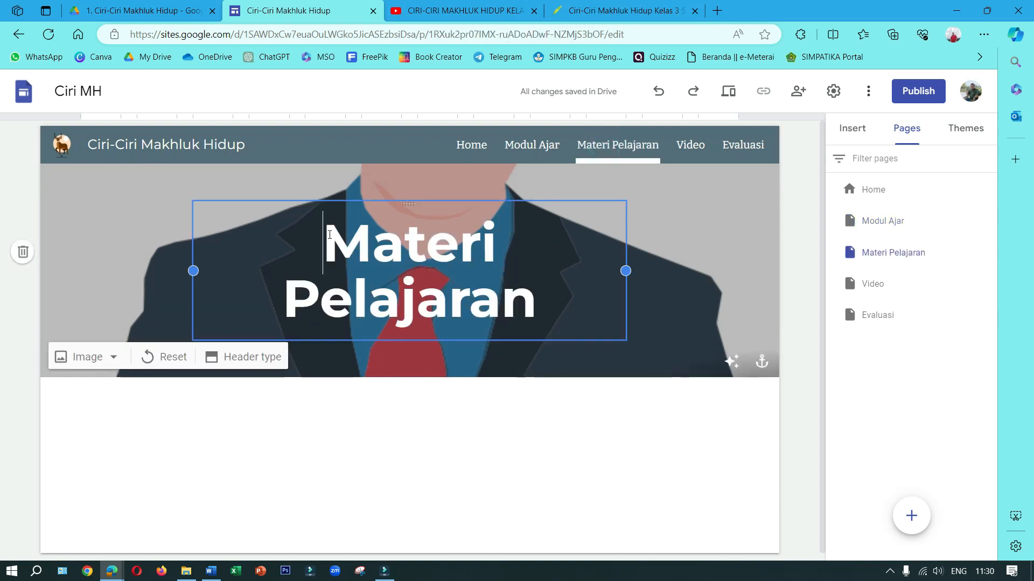
{"action": "left_click_drag", "start_coordinate": [330, 235], "coordinate": [540, 294]}
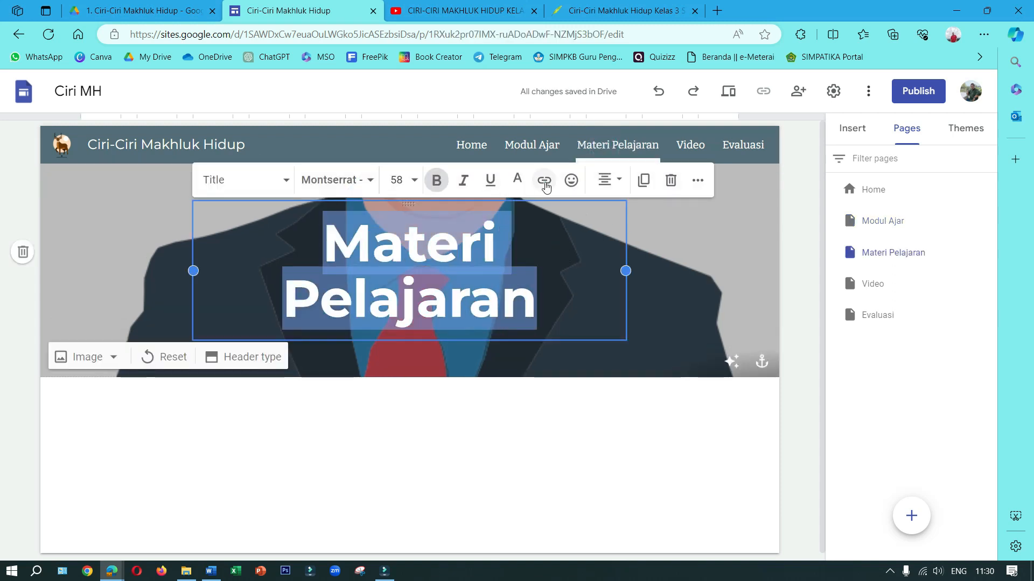
{"action": "left_click", "coordinate": [543, 180]}
{"action": "left_click", "coordinate": [361, 462]}
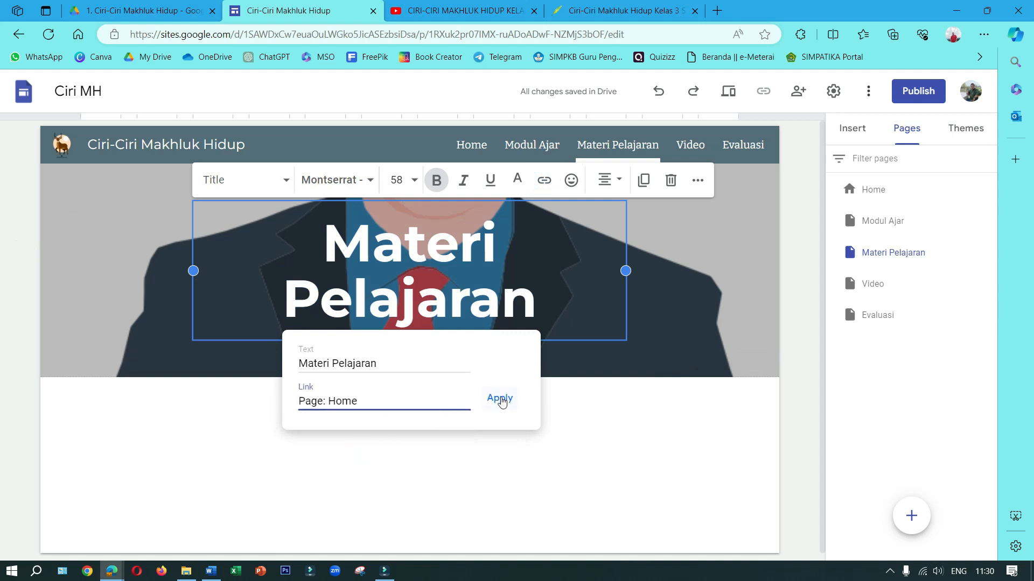
{"action": "left_click", "coordinate": [500, 398]}
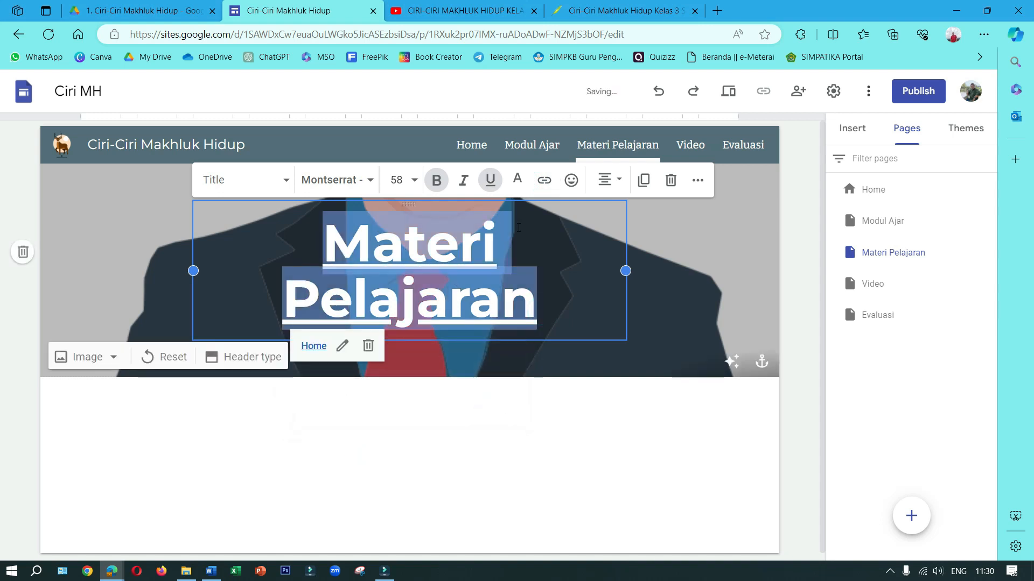
{"action": "left_click", "coordinate": [485, 185]}
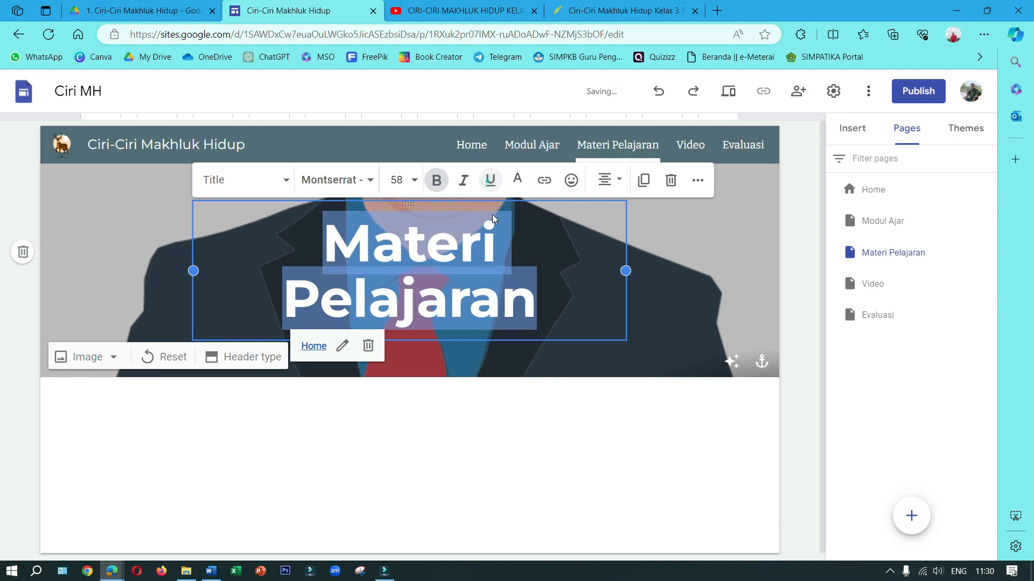
{"action": "left_click", "coordinate": [605, 361]}
On the Video page, link the banner title to the Home page
{"action": "left_click", "coordinate": [690, 146]}
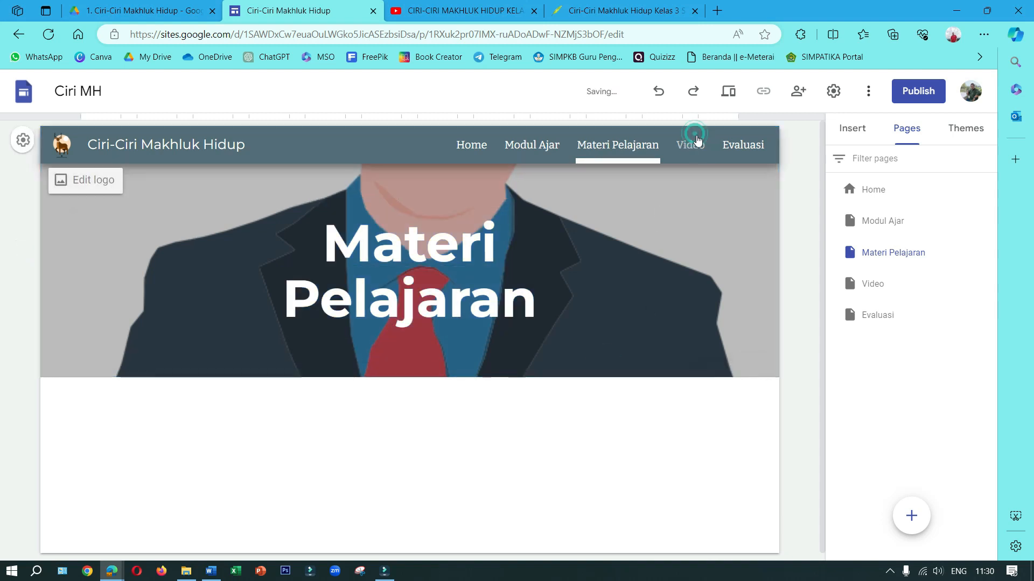
{"action": "left_click", "coordinate": [297, 265]}
{"action": "double_click", "coordinate": [296, 265]}
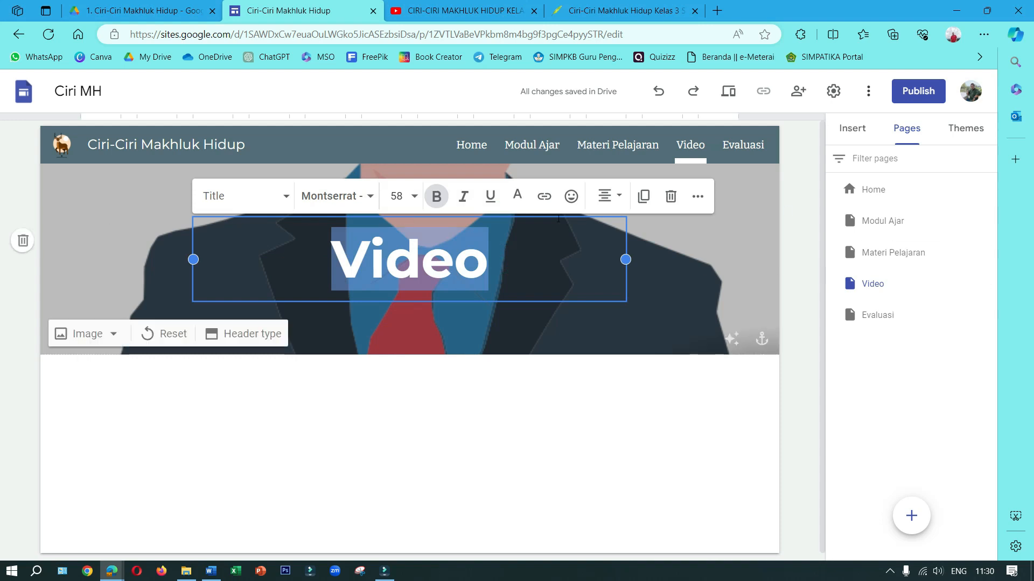
{"action": "left_click", "coordinate": [544, 196]}
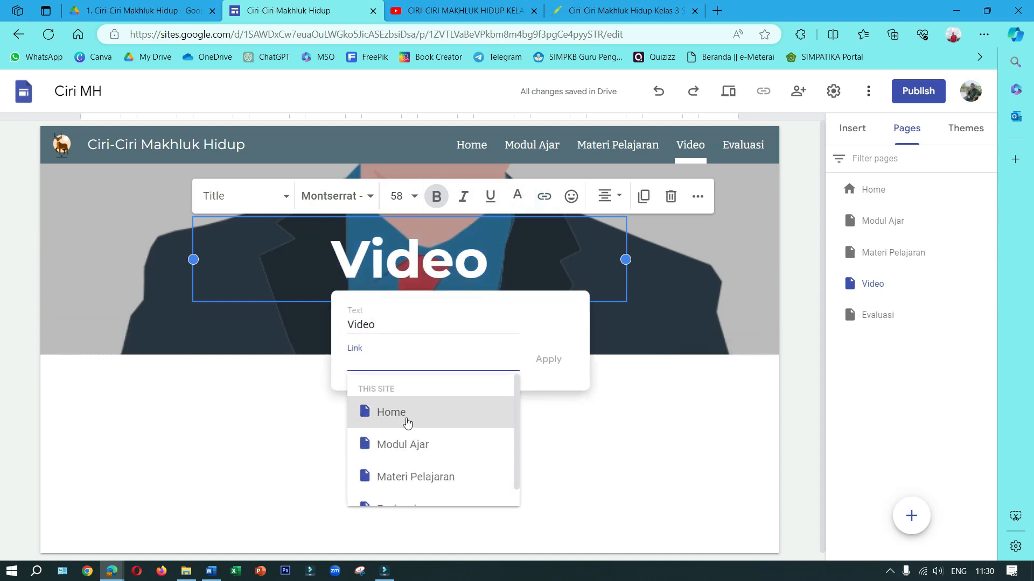
{"action": "left_click", "coordinate": [403, 418]}
{"action": "left_click", "coordinate": [548, 359]}
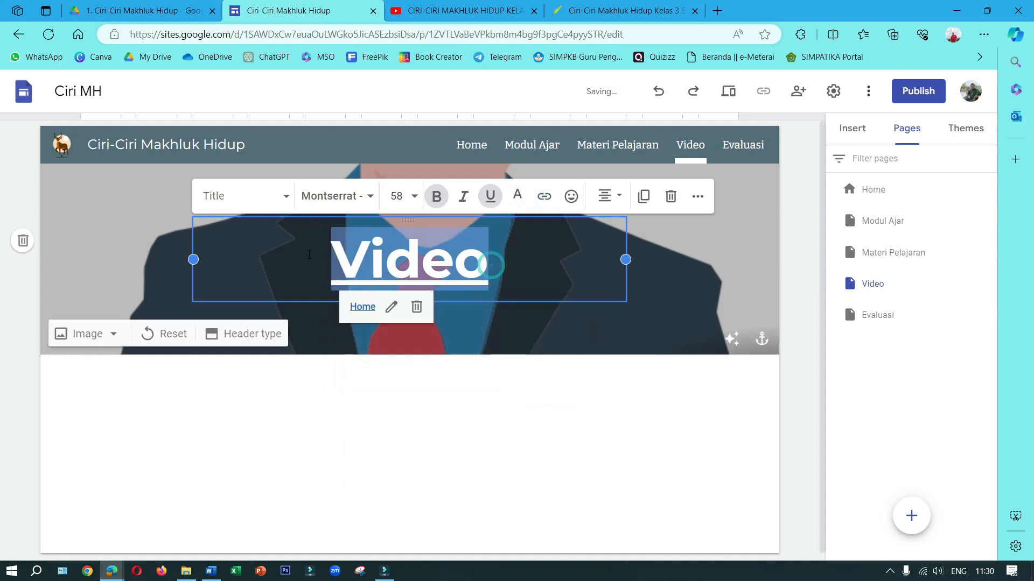
{"action": "left_click", "coordinate": [697, 264]}
On the Evaluasi page, link the banner title to the Home page and remove its underline
{"action": "left_click", "coordinate": [744, 150]}
{"action": "double_click", "coordinate": [334, 257]}
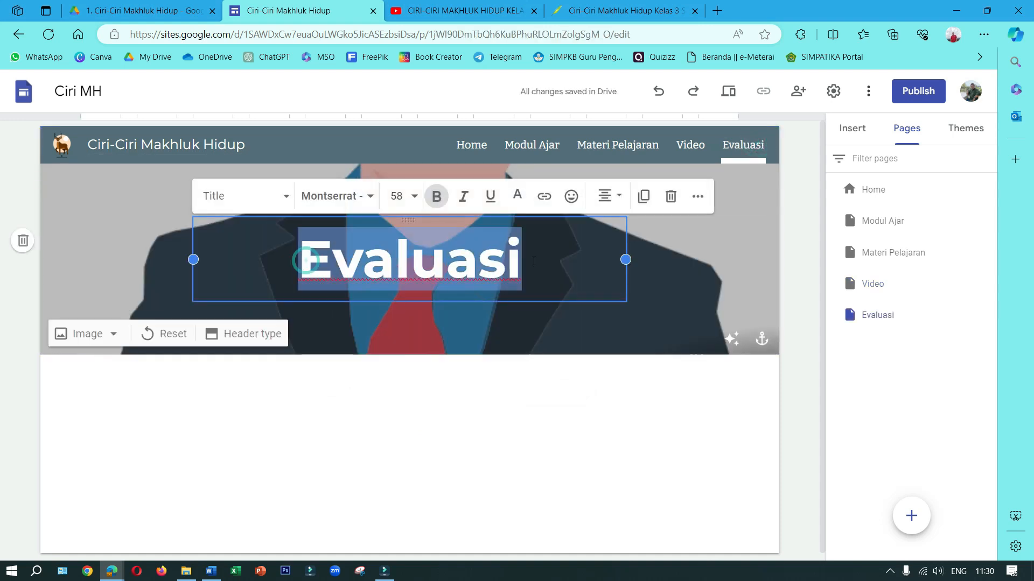
{"action": "left_click", "coordinate": [544, 195]}
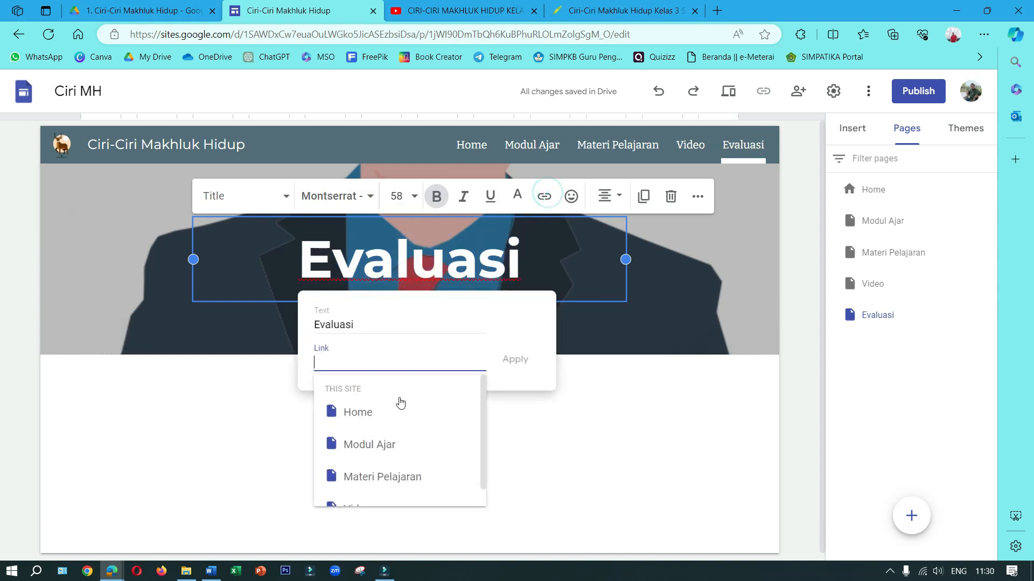
{"action": "left_click", "coordinate": [374, 408]}
{"action": "left_click", "coordinate": [512, 362]}
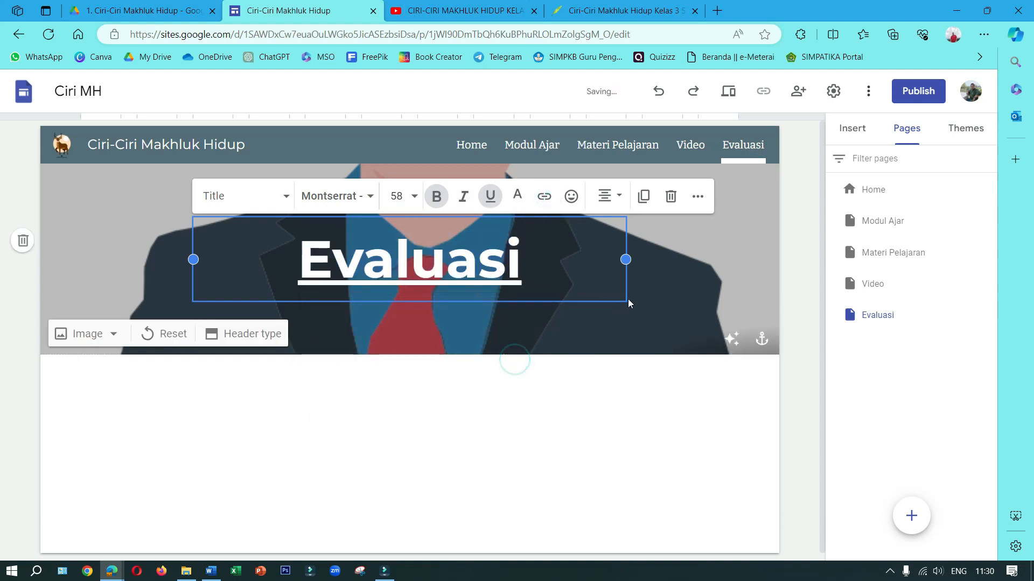
{"action": "double_click", "coordinate": [563, 261]}
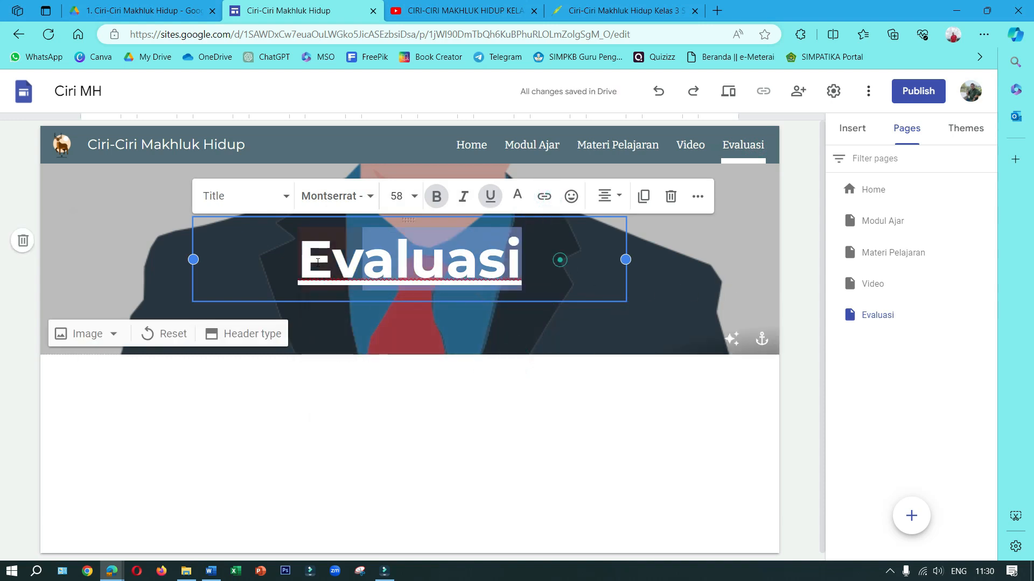
{"action": "left_click", "coordinate": [709, 286]}
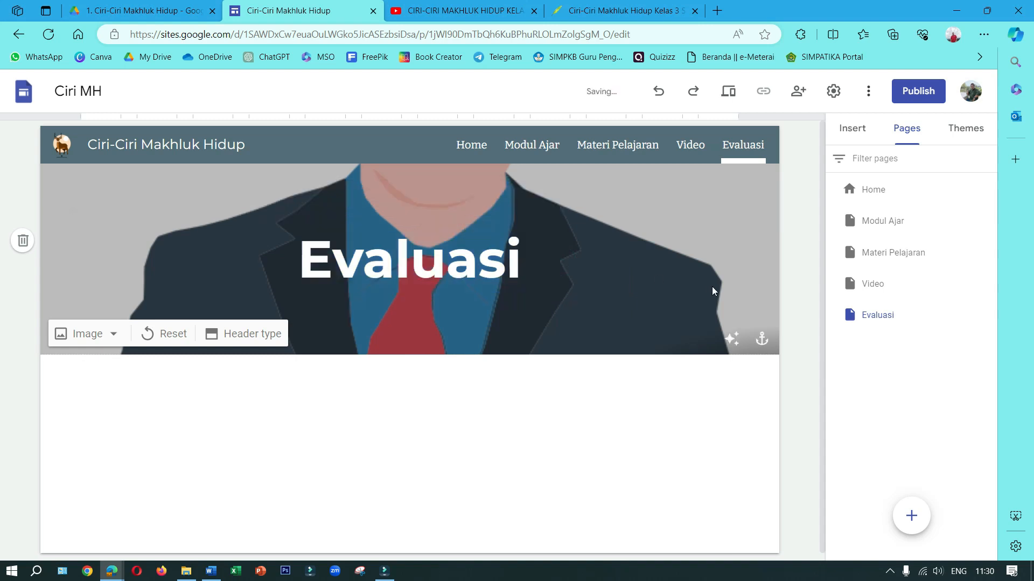
{"action": "left_click", "coordinate": [791, 320]}
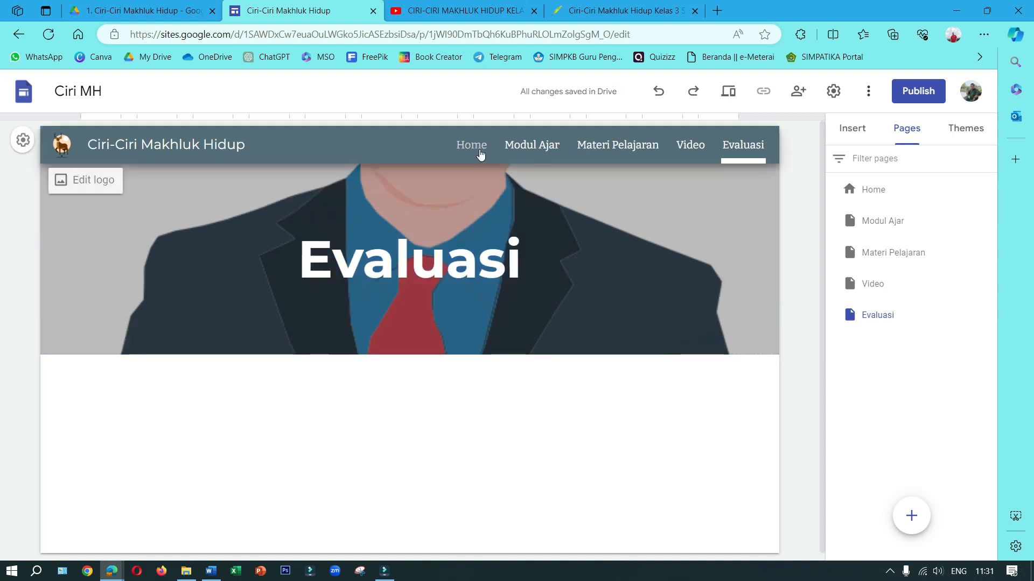
Preview the site, test the Home links on the Modul Ajar and Materi Pelajaran titles, and return to editing
{"action": "left_click", "coordinate": [479, 153]}
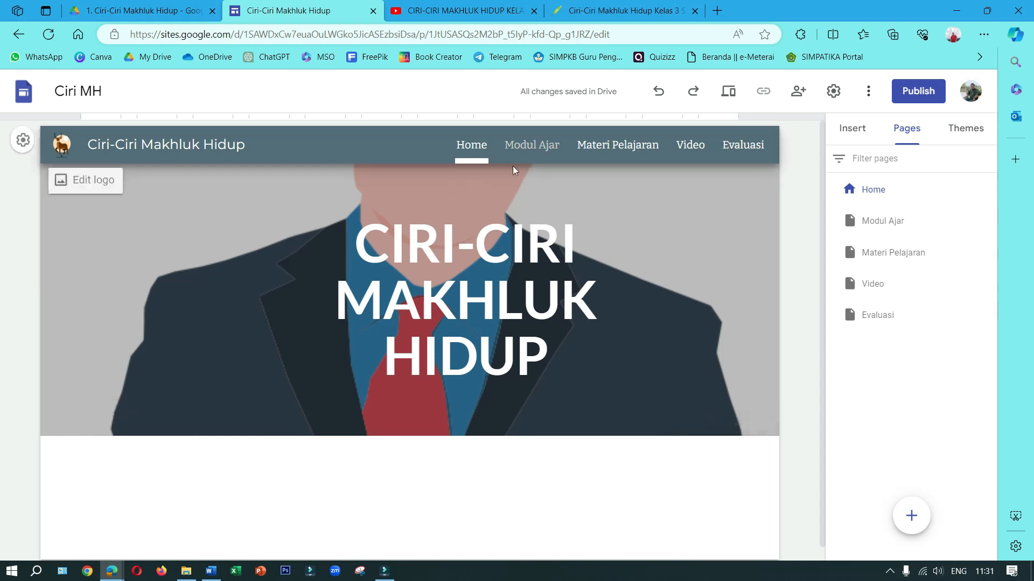
{"action": "left_click", "coordinate": [532, 146]}
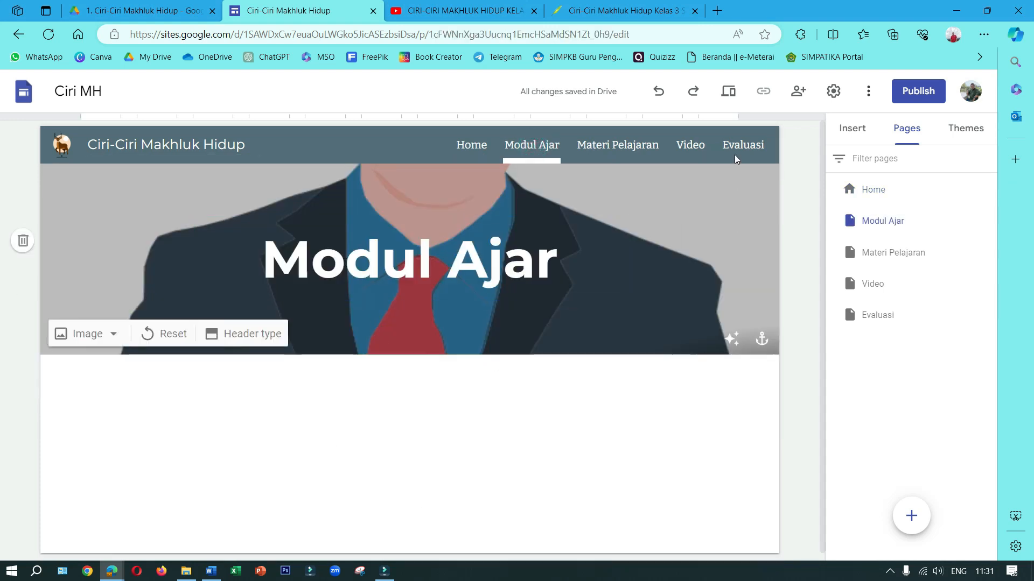
{"action": "left_click", "coordinate": [727, 91]}
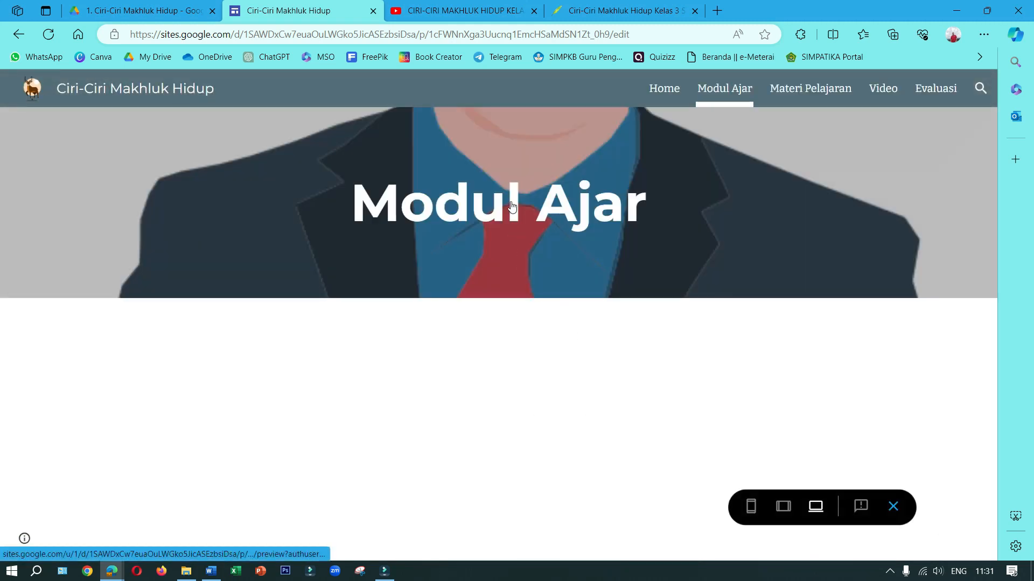
{"action": "left_click", "coordinate": [511, 205]}
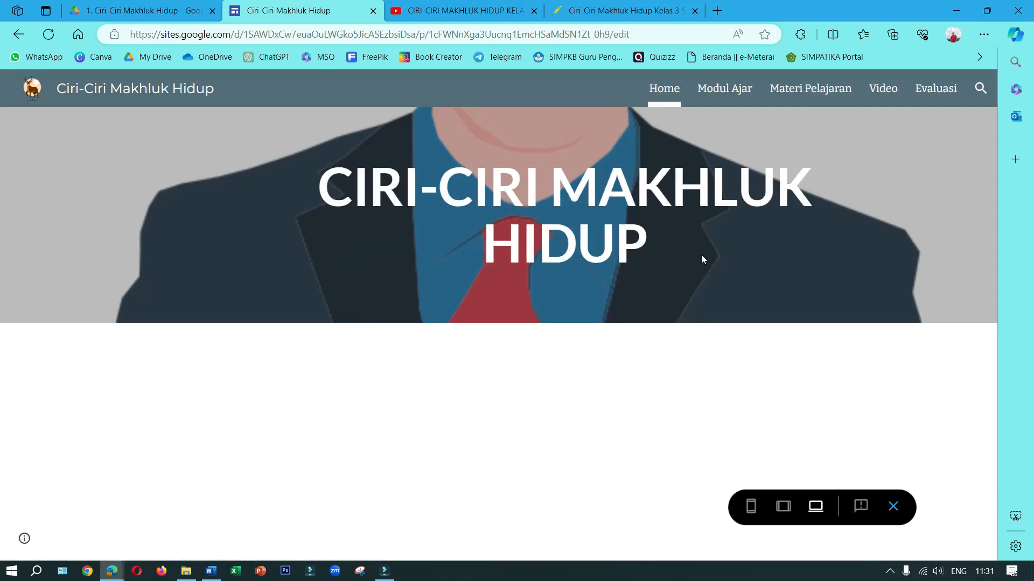
{"action": "left_click", "coordinate": [831, 89]}
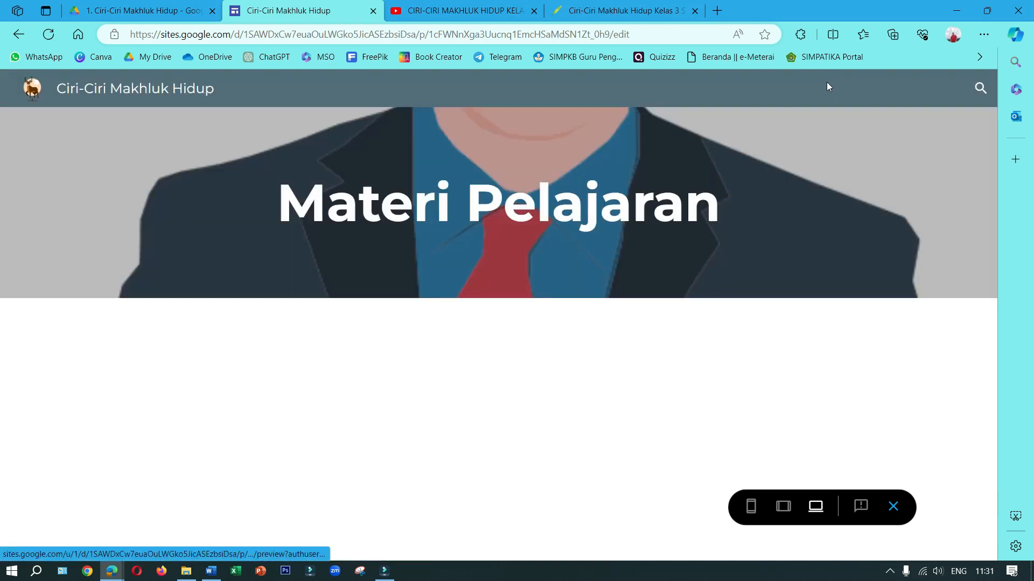
{"action": "left_click", "coordinate": [569, 210]}
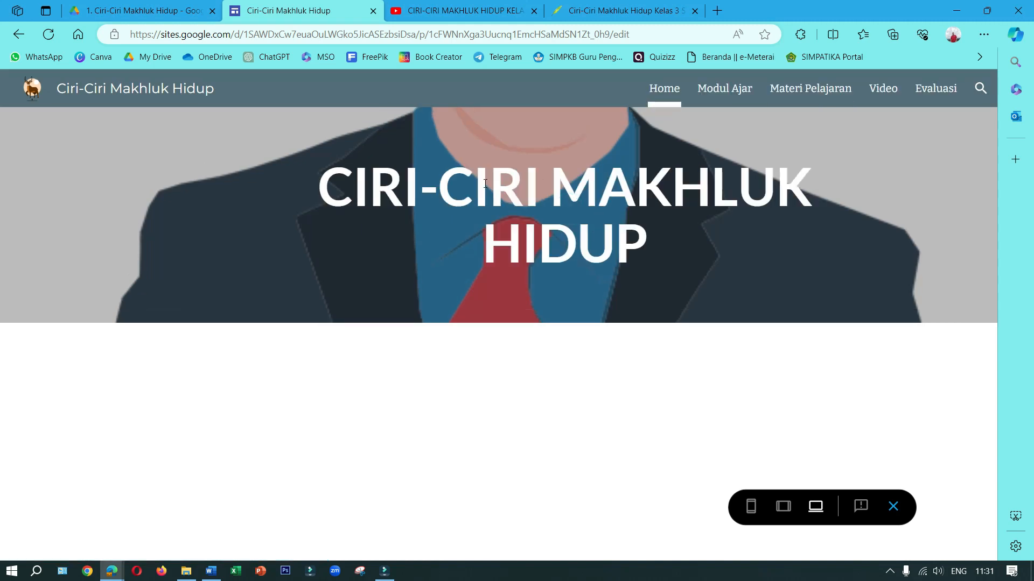
{"action": "left_click", "coordinate": [894, 507]}
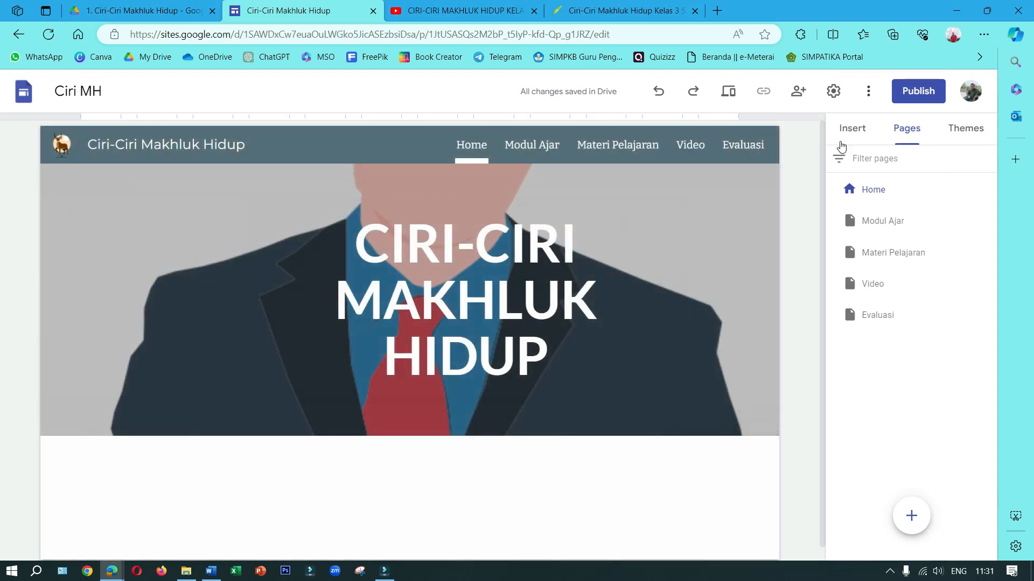
Insert the content block with four captioned image placeholders below the Home page banner
{"action": "left_click", "coordinate": [857, 141]}
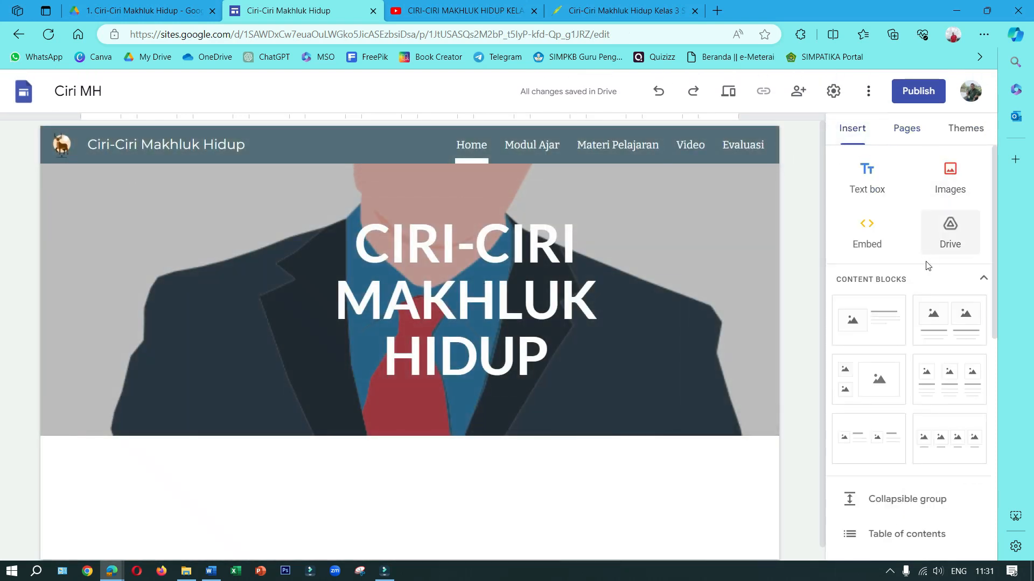
{"action": "scroll", "coordinate": [922, 266], "scroll_direction": "down", "scroll_amount": 1}
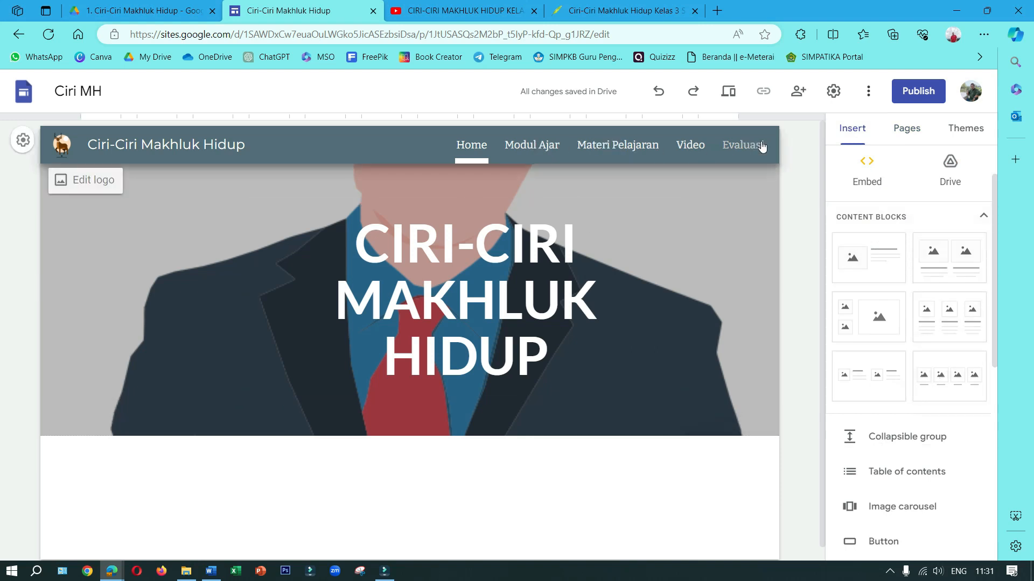
{"action": "left_click", "coordinate": [958, 383]}
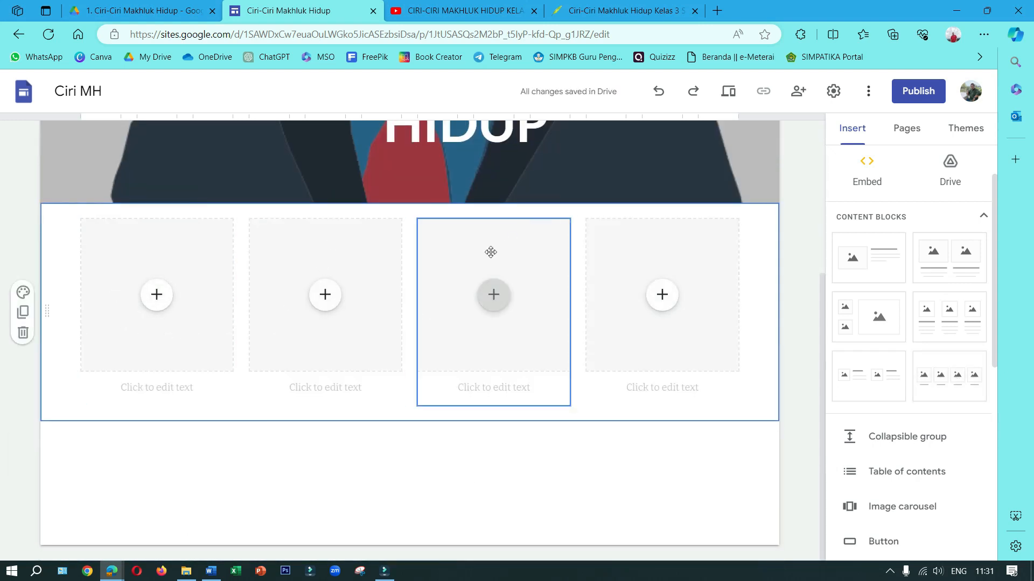
For the first image placeholder below the Home banner, search Google Images for "book"
{"action": "scroll", "coordinate": [491, 250], "scroll_direction": "up", "scroll_amount": 5}
{"action": "scroll", "coordinate": [164, 338], "scroll_direction": "down", "scroll_amount": 4}
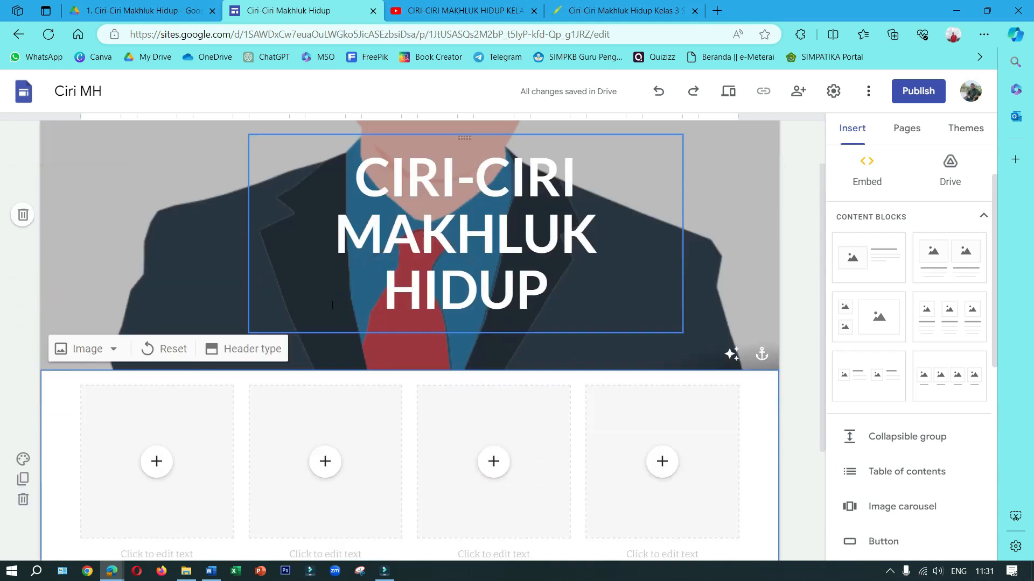
{"action": "left_click", "coordinate": [165, 338]}
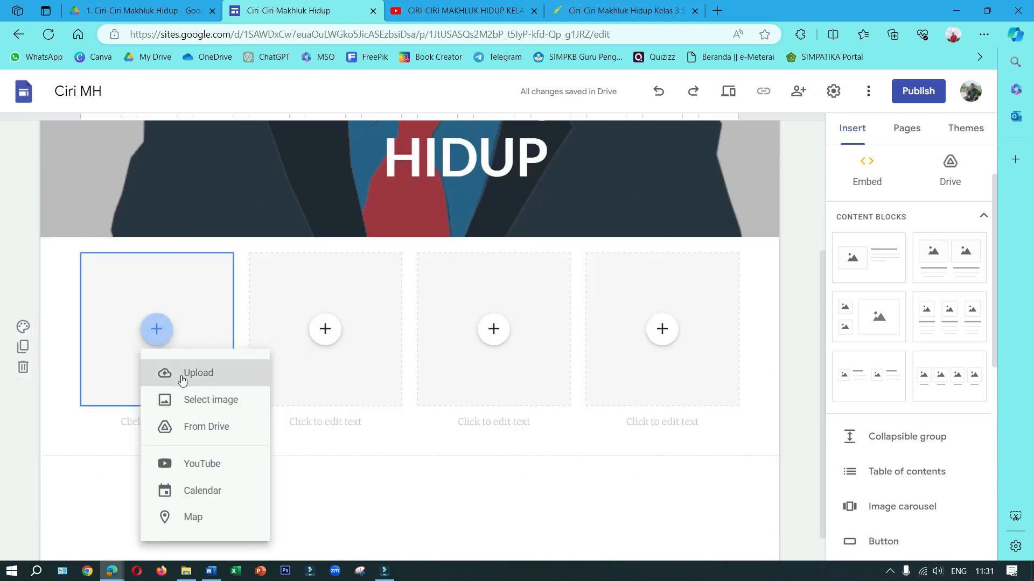
{"action": "left_click", "coordinate": [195, 402]}
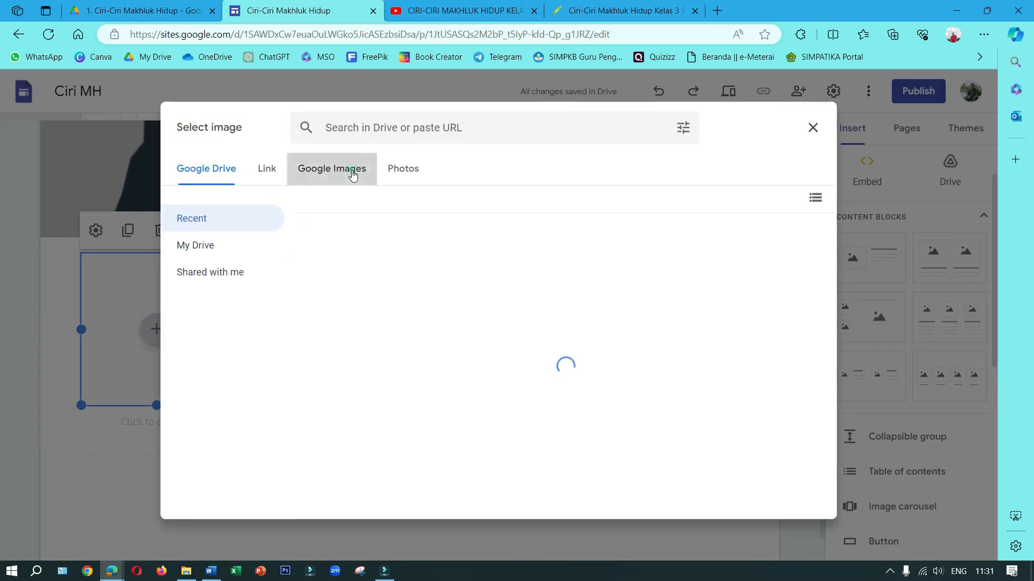
{"action": "left_click", "coordinate": [351, 170]}
{"action": "left_click", "coordinate": [339, 127]}
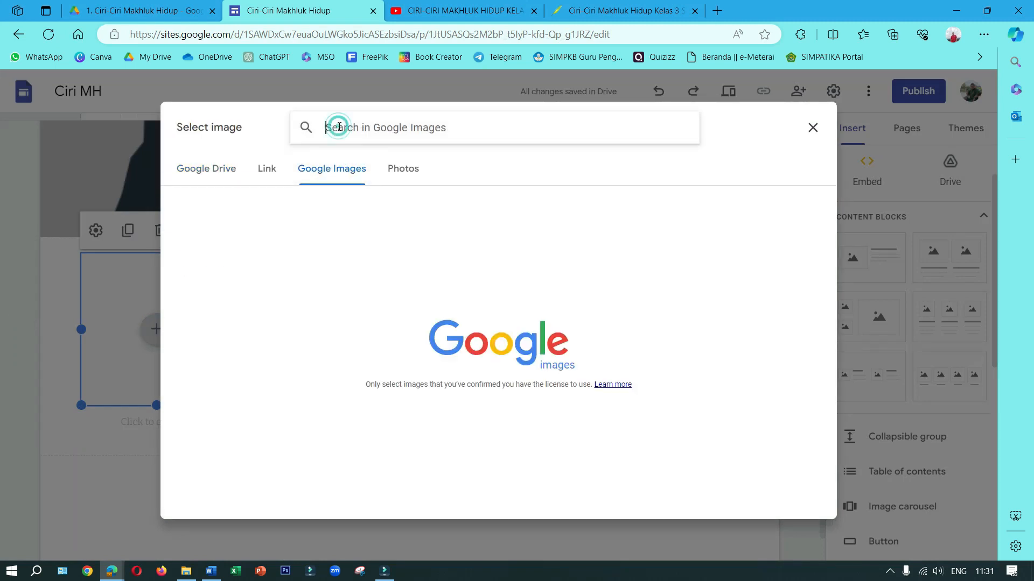
{"action": "type", "text": "book"}
{"action": "key", "text": "Return"}
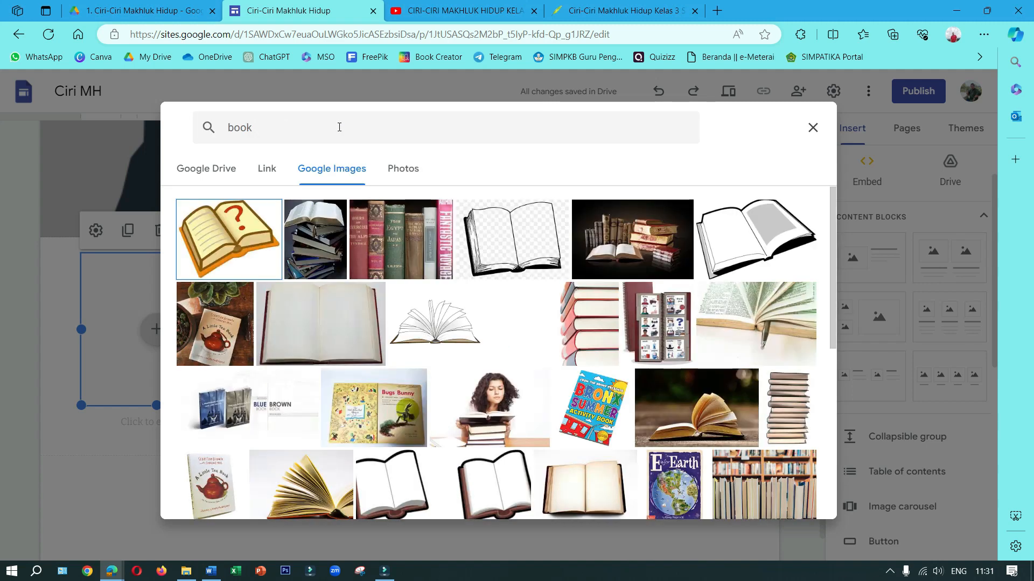
Insert the picture of stacked red, yellow, blue and green books into the first placeholder
{"action": "scroll", "coordinate": [445, 365], "scroll_direction": "down", "scroll_amount": 2}
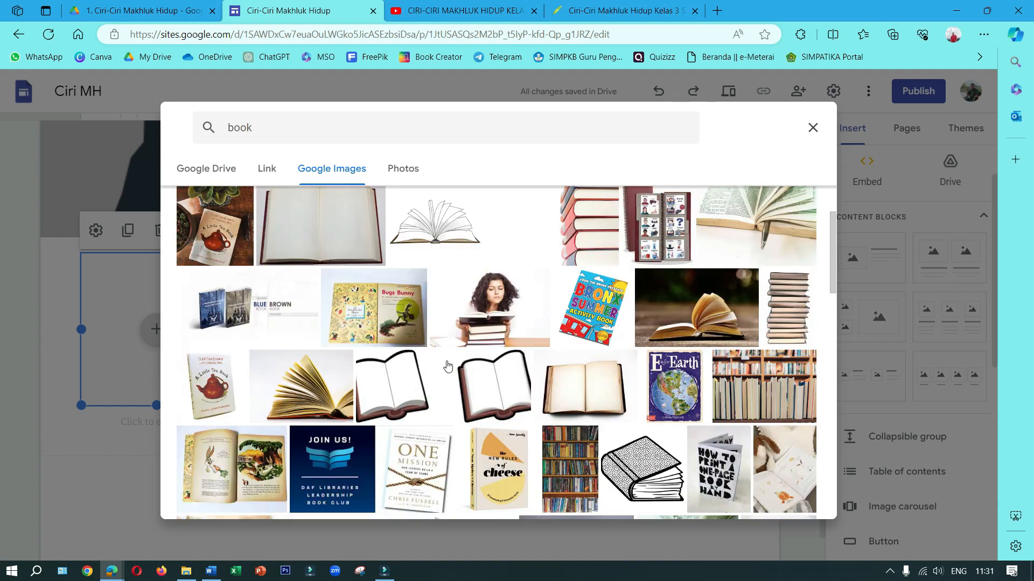
{"action": "scroll", "coordinate": [593, 381], "scroll_direction": "down", "scroll_amount": 6}
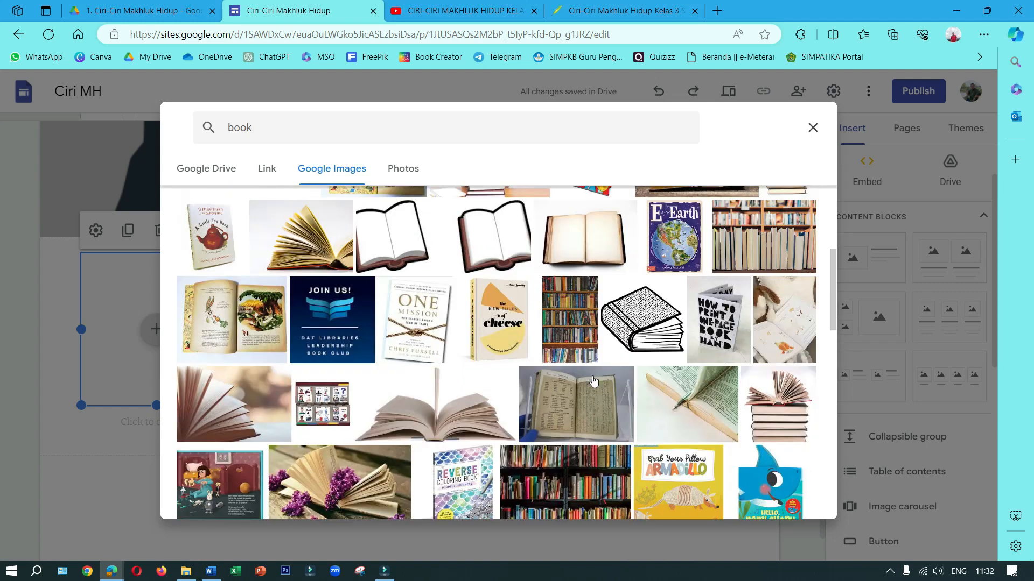
{"action": "scroll", "coordinate": [592, 380], "scroll_direction": "down", "scroll_amount": 2}
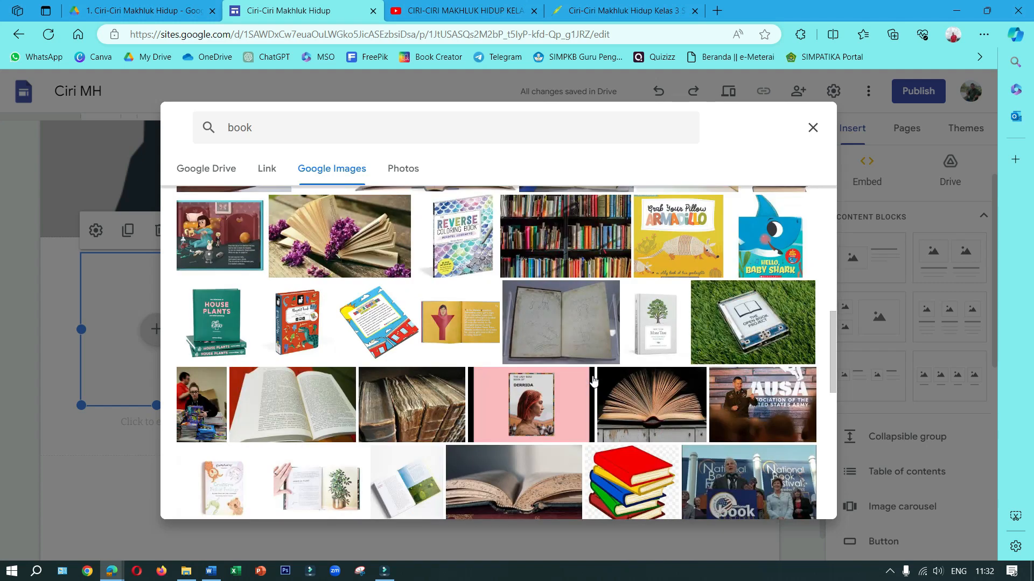
{"action": "scroll", "coordinate": [593, 381], "scroll_direction": "down", "scroll_amount": 3}
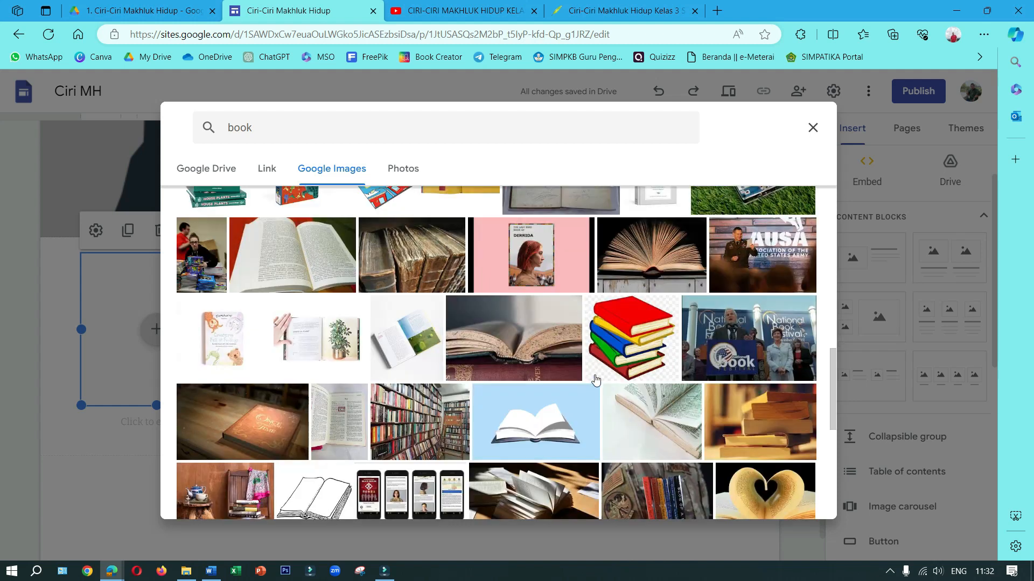
{"action": "left_click", "coordinate": [635, 331]}
{"action": "left_click", "coordinate": [782, 498]}
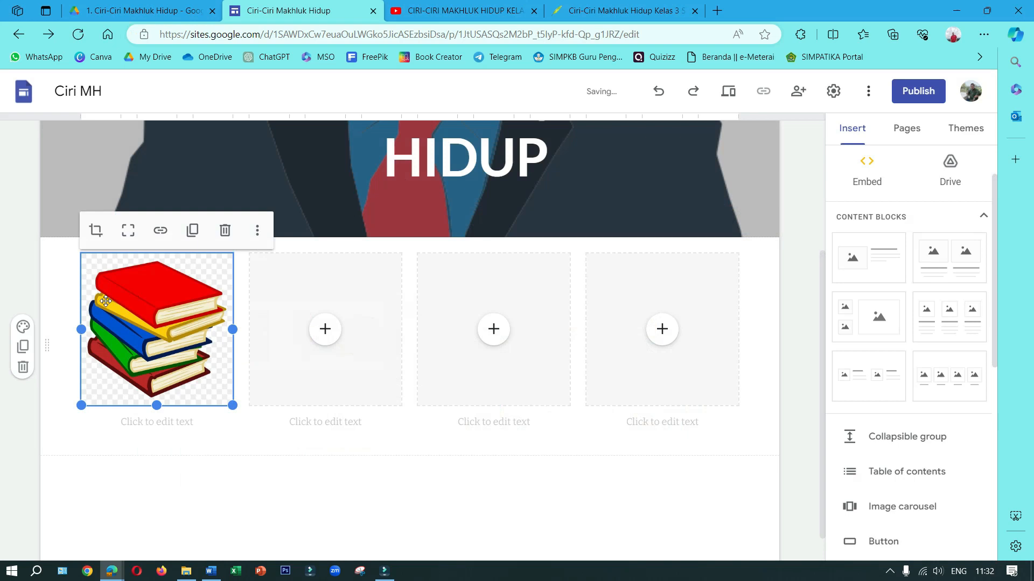
Caption the stacked books image "Modul Ajar", checking the page names in the site navigation
{"action": "left_click", "coordinate": [136, 429]}
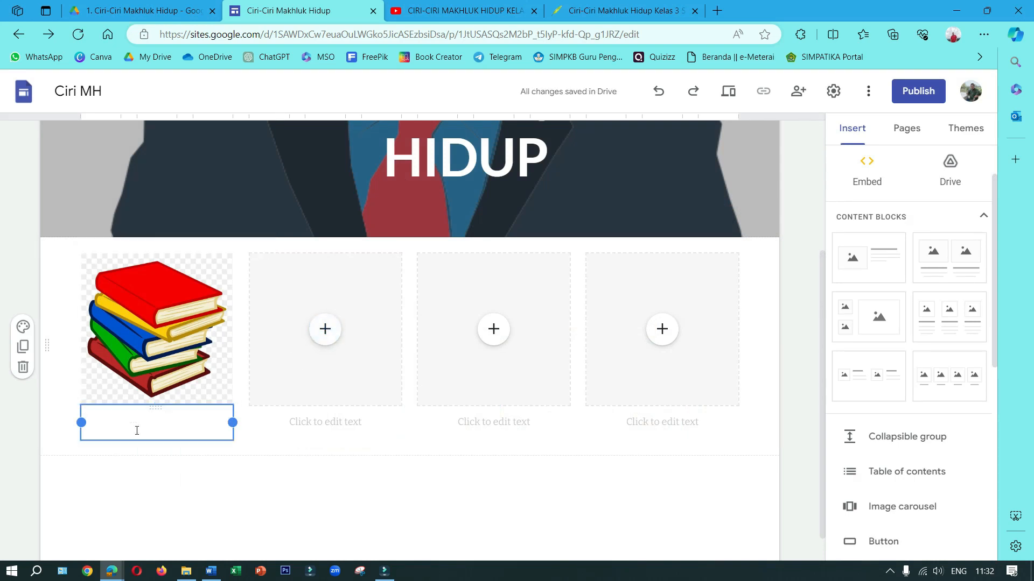
{"action": "type", "text": "Mo"}
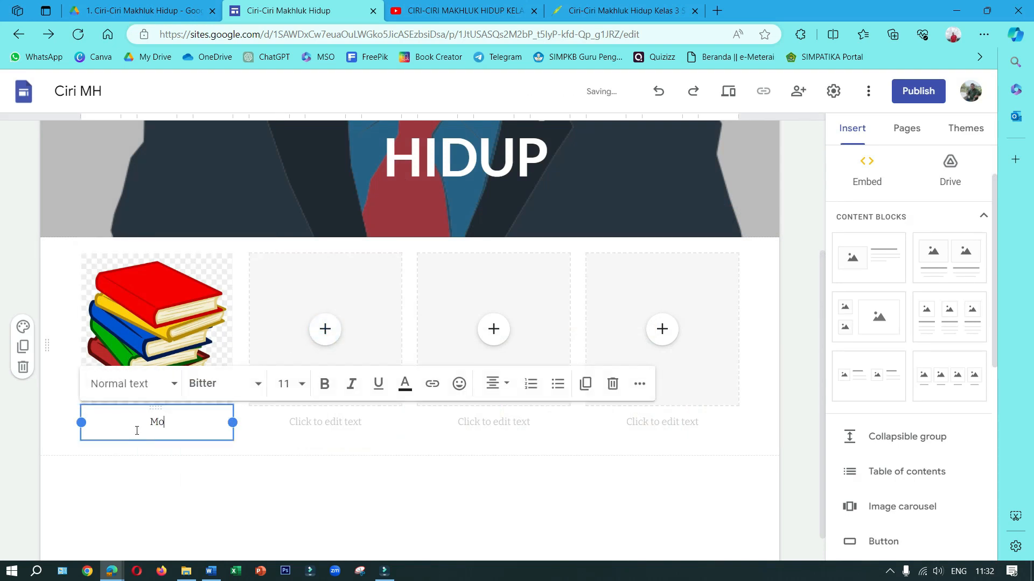
{"action": "type", "text": "dul Ajar"}
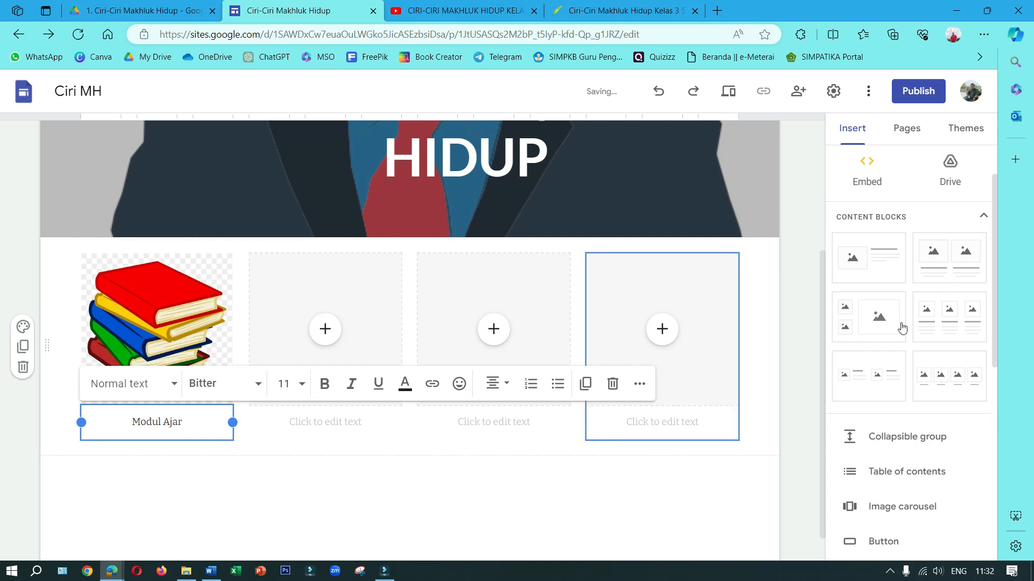
{"action": "scroll", "coordinate": [657, 180], "scroll_direction": "up", "scroll_amount": 4}
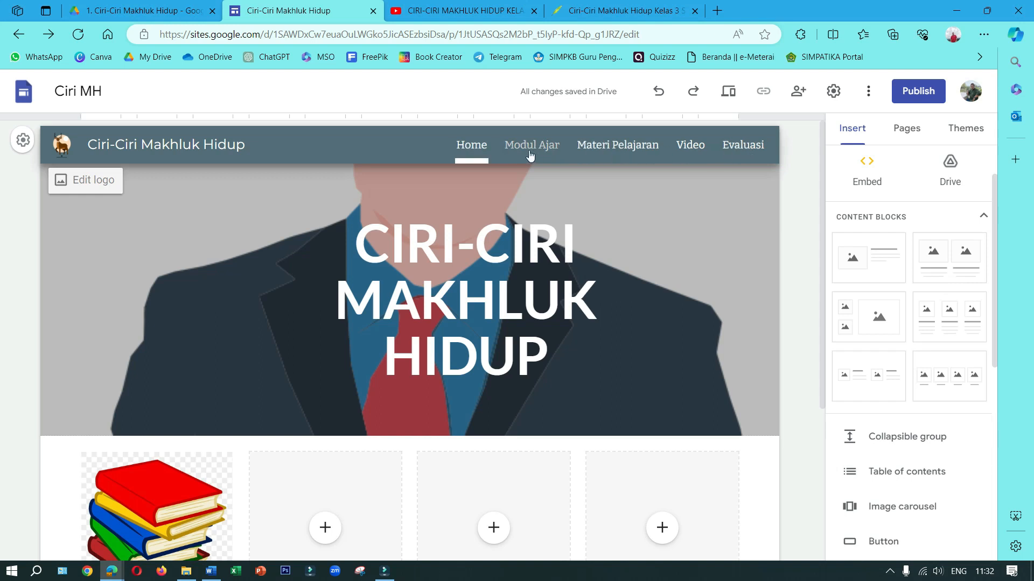
{"action": "scroll", "coordinate": [220, 438], "scroll_direction": "down", "scroll_amount": 4}
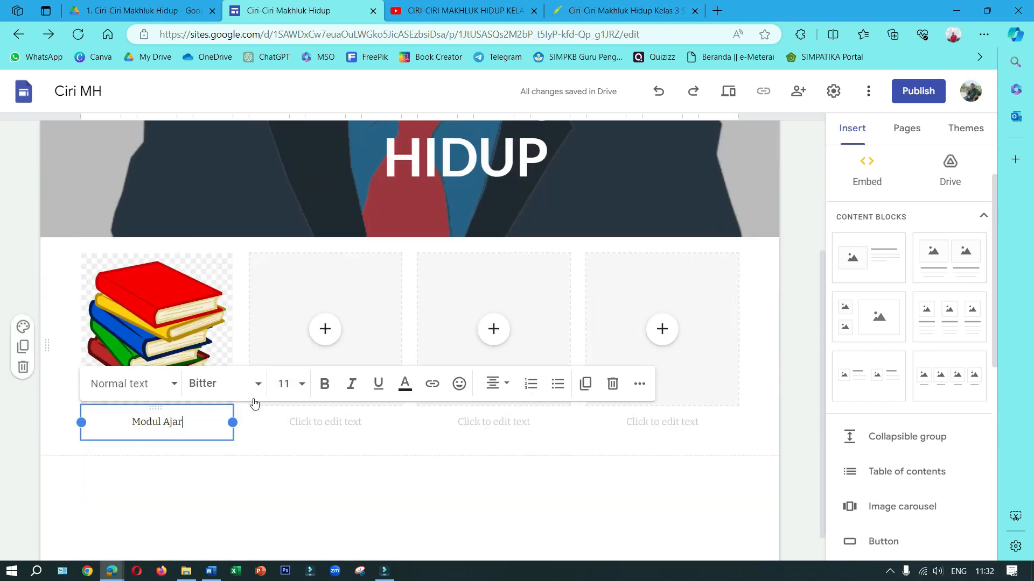
For the second image placeholder, search Google Images for "Form"
{"action": "left_click", "coordinate": [323, 327]}
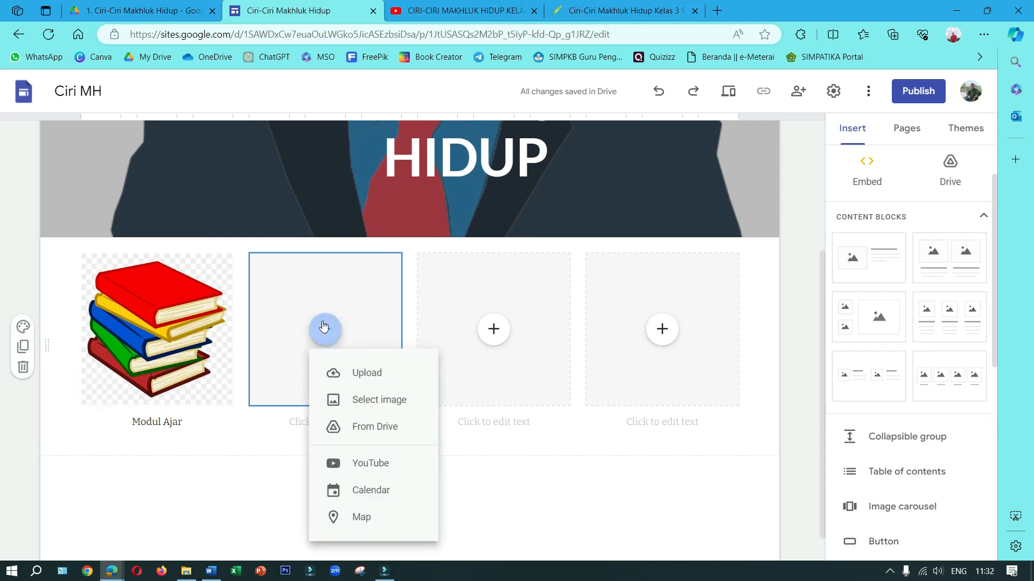
{"action": "left_click", "coordinate": [365, 402]}
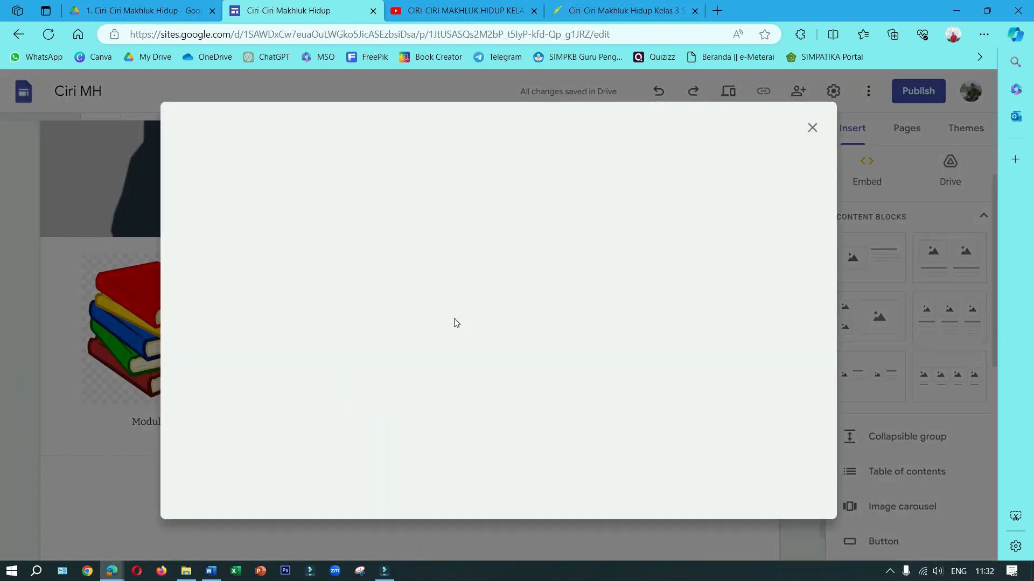
{"action": "left_click", "coordinate": [330, 171]}
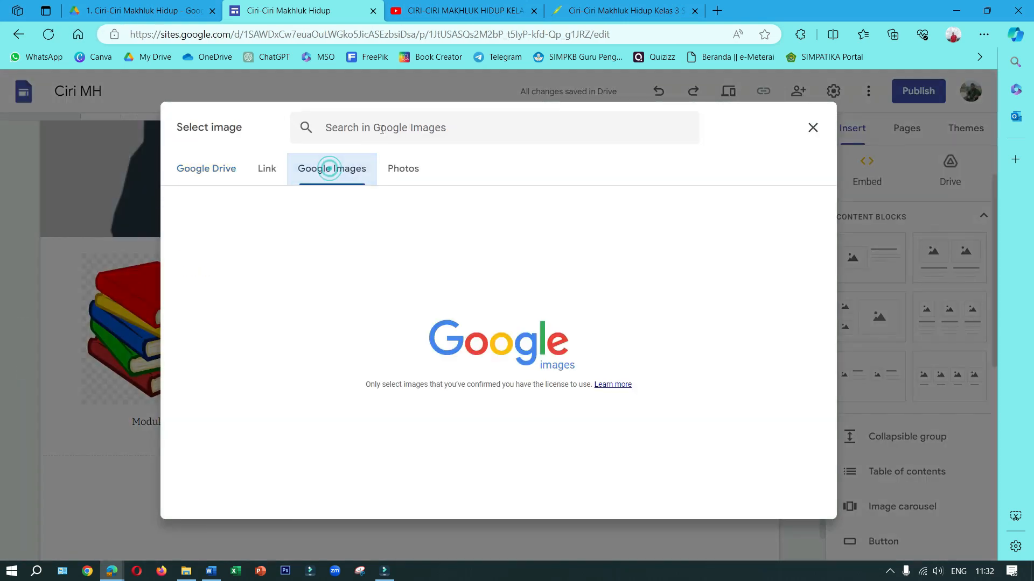
{"action": "left_click", "coordinate": [381, 127]}
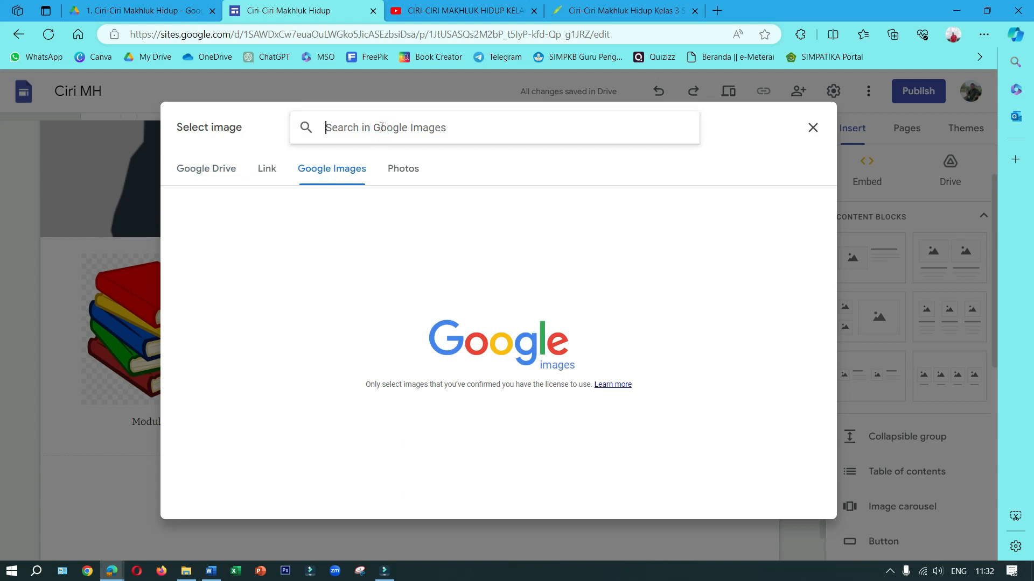
{"action": "type", "text": "Form"}
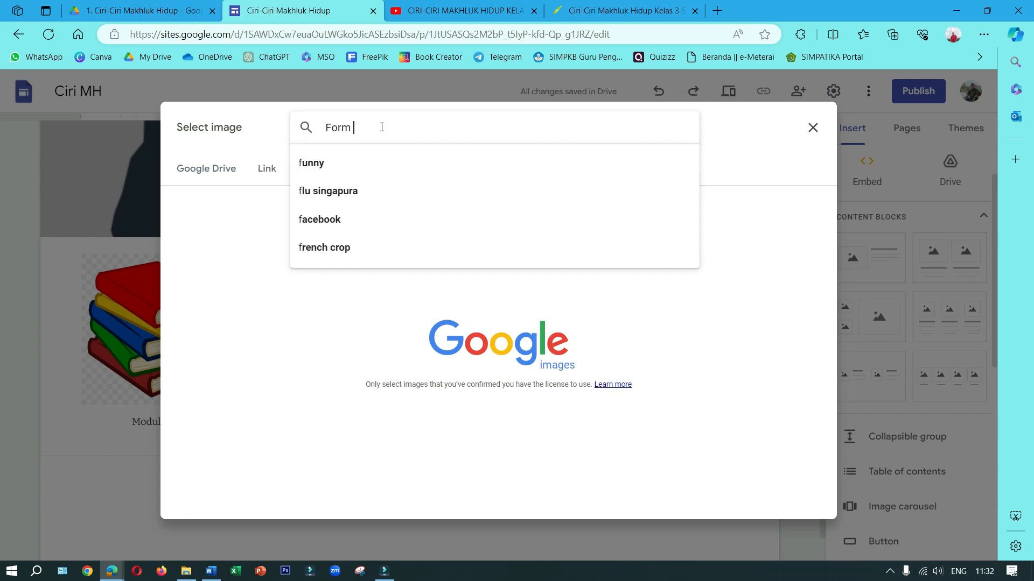
{"action": "key", "text": "Return"}
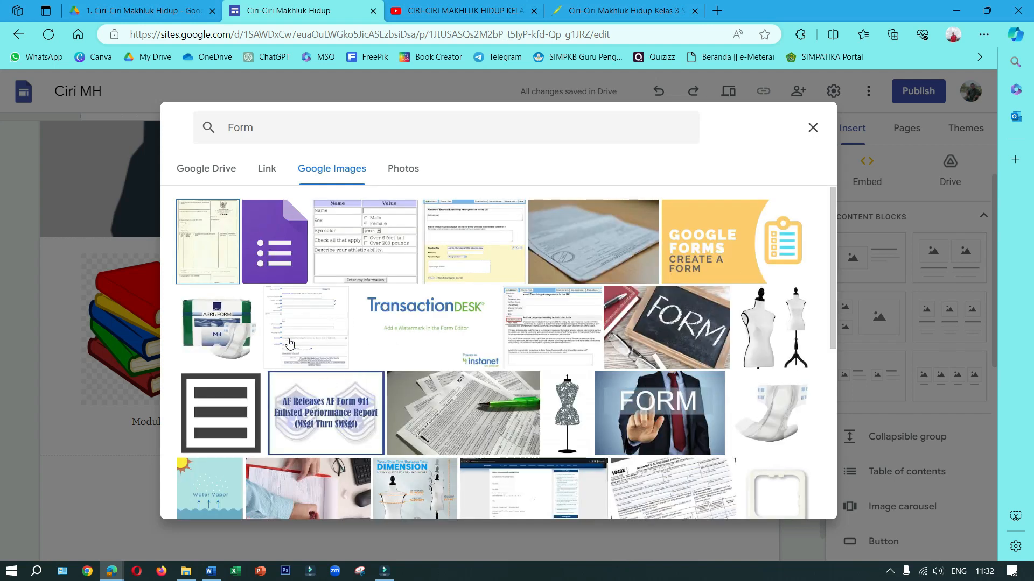
Insert the purple Google Forms icon into the second placeholder and caption it "Materi"
{"action": "scroll", "coordinate": [289, 343], "scroll_direction": "down", "scroll_amount": 1}
{"action": "scroll", "coordinate": [315, 356], "scroll_direction": "down", "scroll_amount": 3}
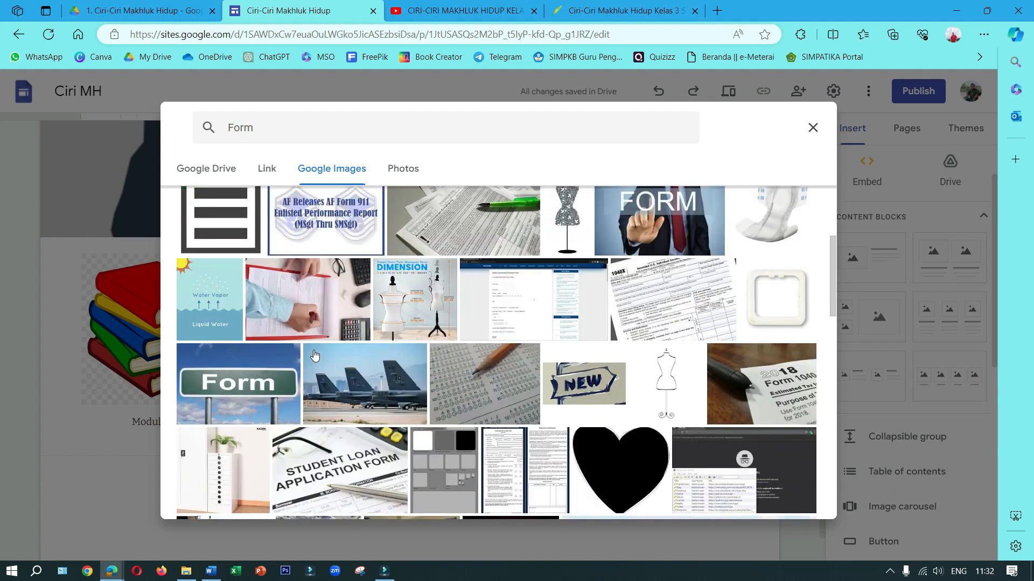
{"action": "scroll", "coordinate": [315, 355], "scroll_direction": "down", "scroll_amount": 1}
{"action": "scroll", "coordinate": [315, 355], "scroll_direction": "down", "scroll_amount": 2}
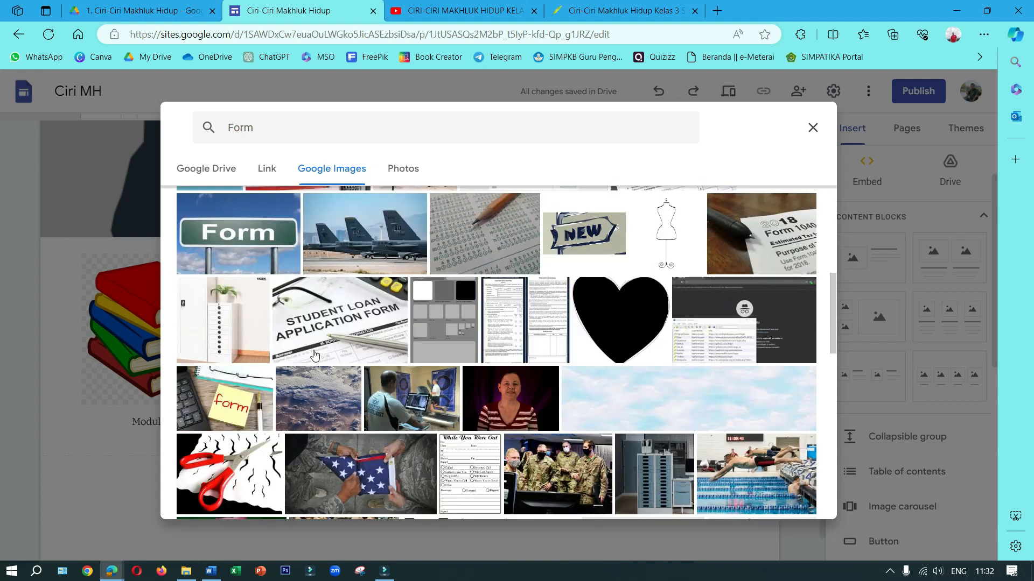
{"action": "scroll", "coordinate": [345, 312], "scroll_direction": "up", "scroll_amount": 7}
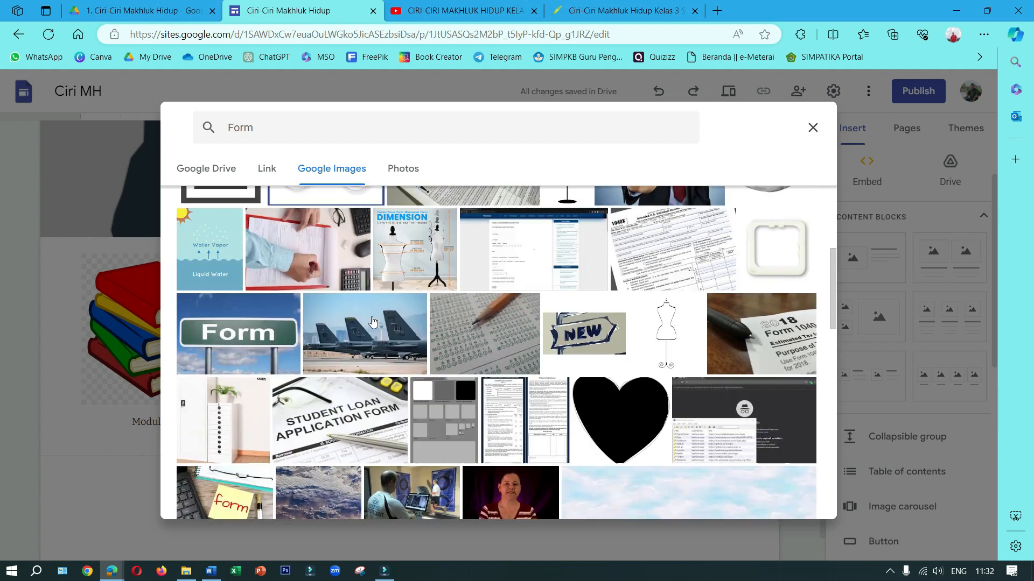
{"action": "left_click", "coordinate": [746, 501]}
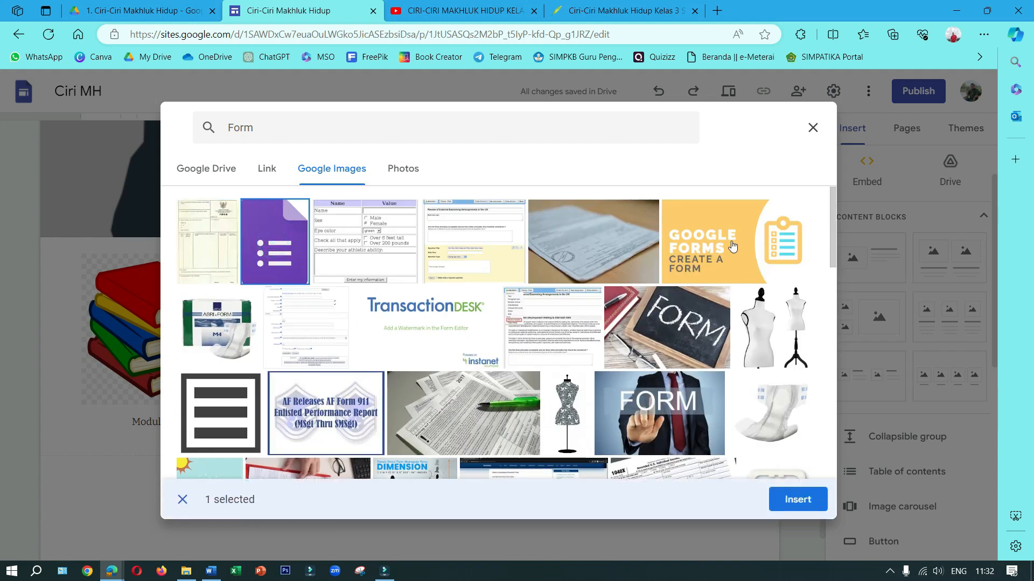
{"action": "left_click", "coordinate": [797, 500]}
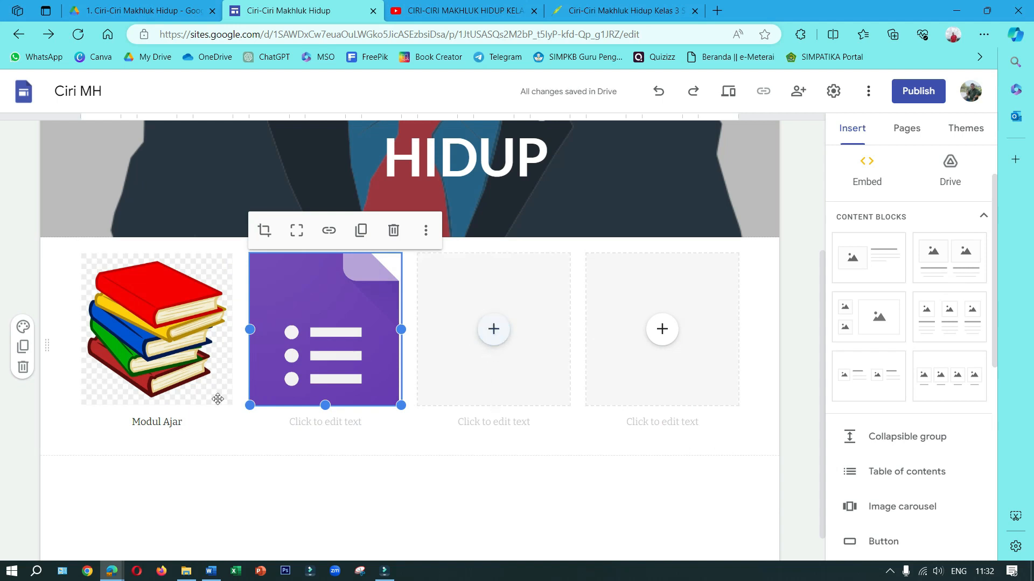
{"action": "left_click", "coordinate": [341, 420]}
{"action": "type", "text": "Materi"}
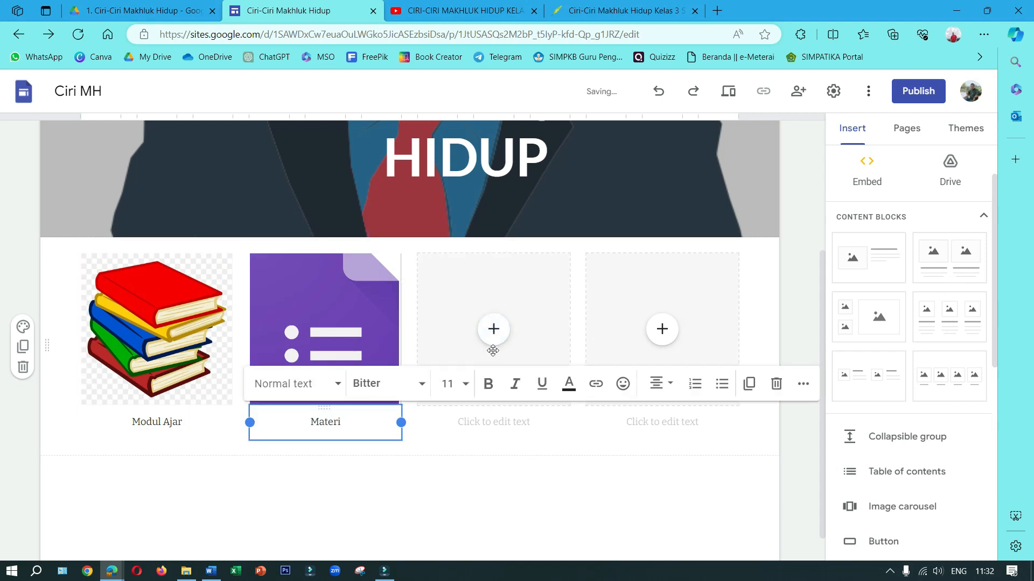
For the third image placeholder, search Google Images for "Video"
{"action": "left_click", "coordinate": [497, 334]}
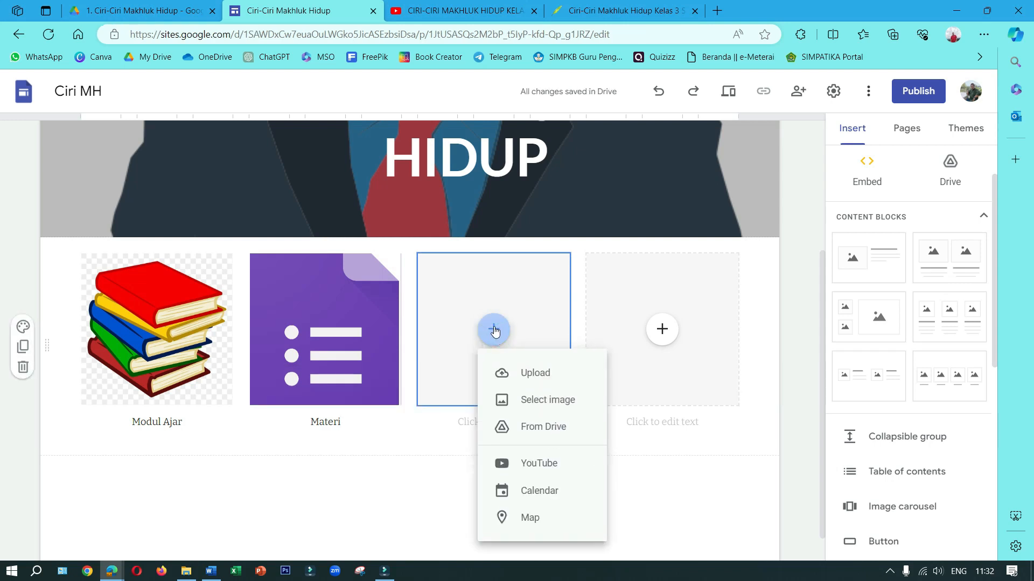
{"action": "left_click", "coordinate": [536, 398]}
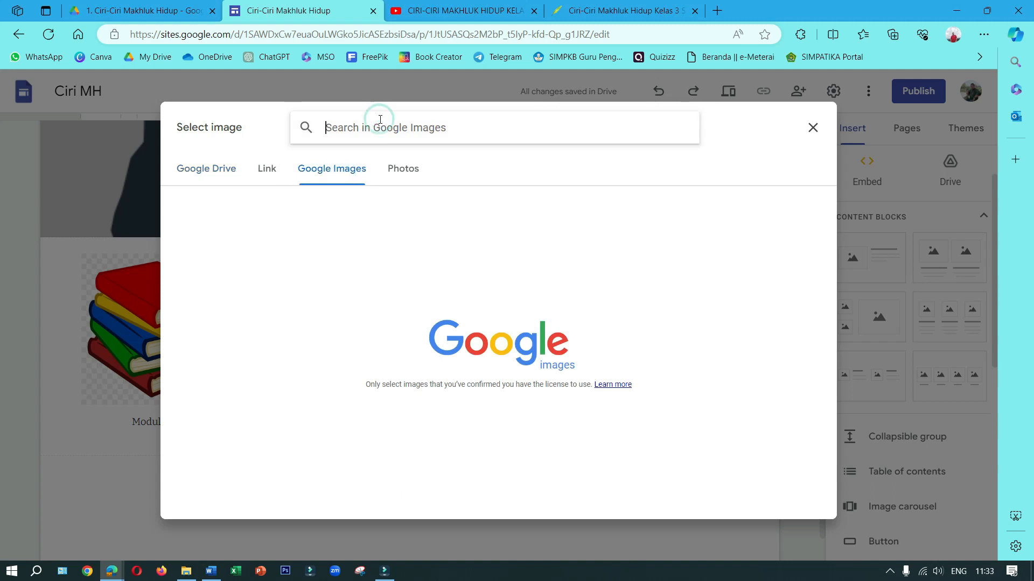
{"action": "type", "text": "Video"}
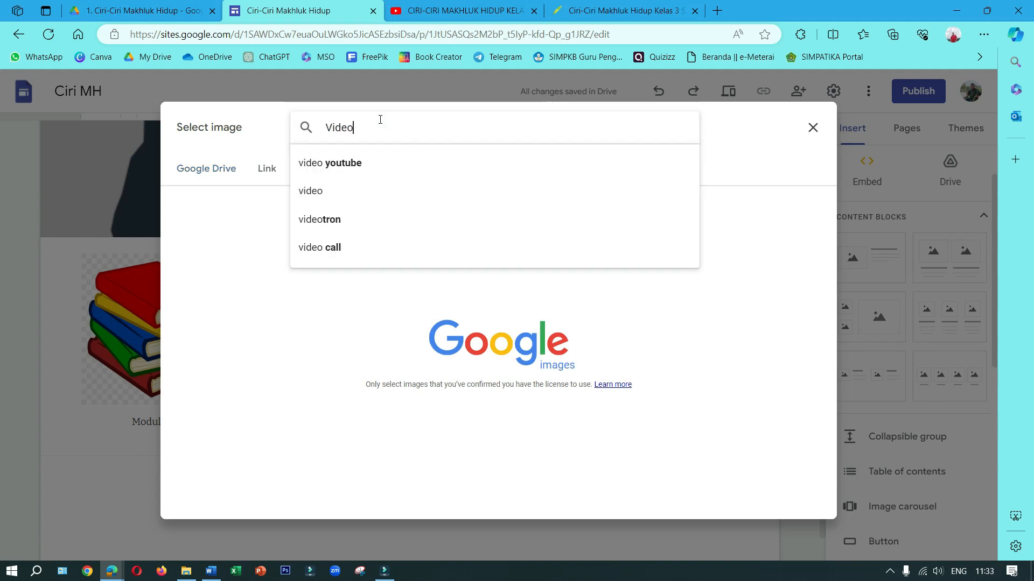
{"action": "key", "text": "Return"}
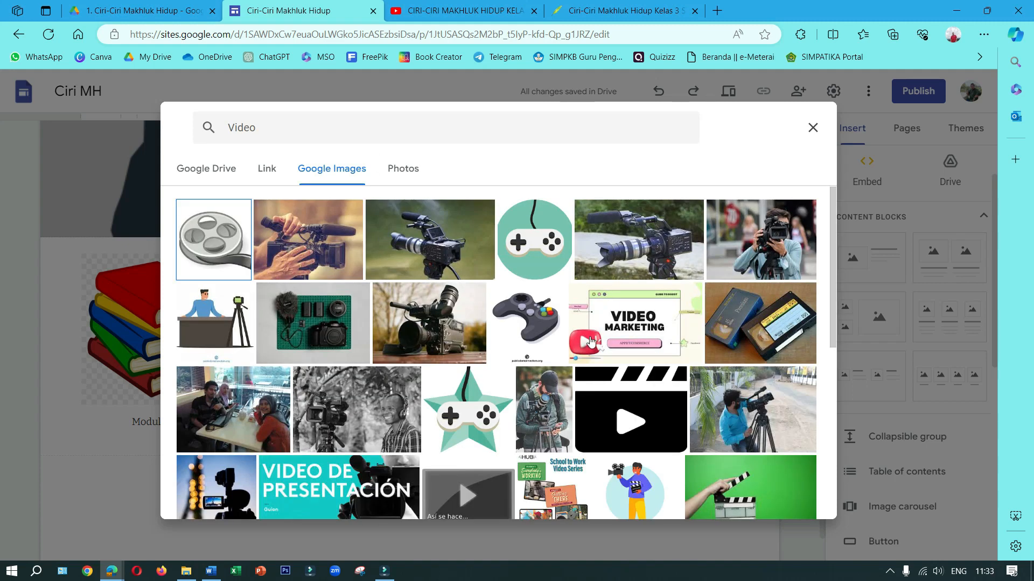
Insert the grey film reel picture from the results into the third placeholder
{"action": "scroll", "coordinate": [590, 340], "scroll_direction": "down", "scroll_amount": 5}
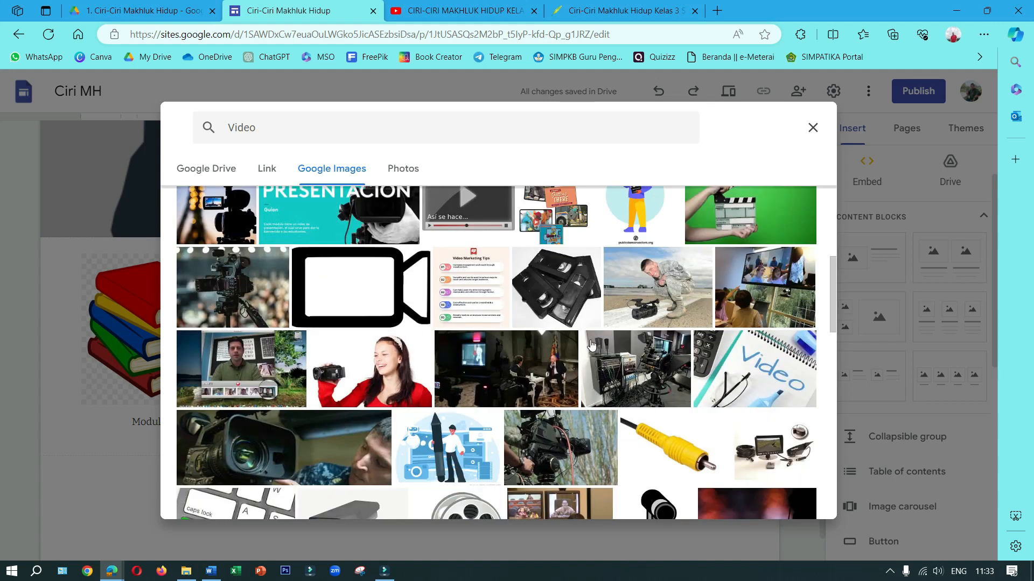
{"action": "scroll", "coordinate": [591, 344], "scroll_direction": "down", "scroll_amount": 3}
{"action": "left_click", "coordinate": [471, 377]}
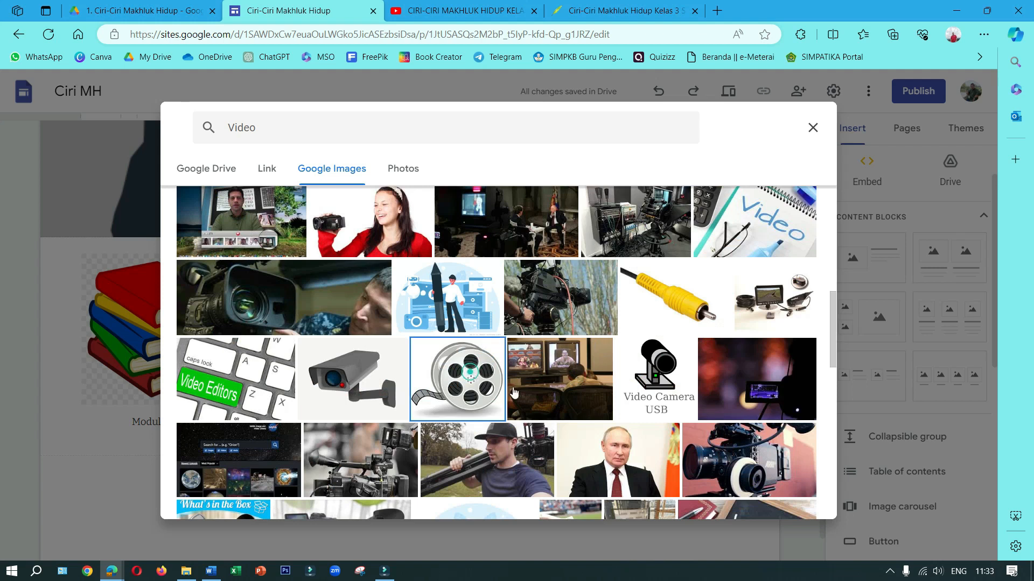
{"action": "left_click", "coordinate": [796, 498]}
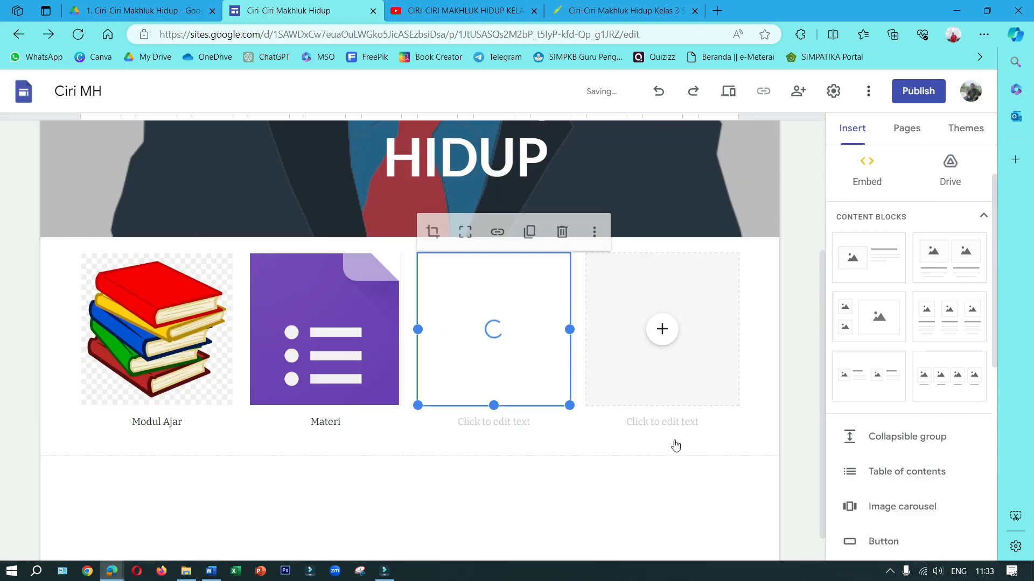
For the fourth image placeholder, search Google Images for "evaluasi"
{"action": "left_click", "coordinate": [660, 337]}
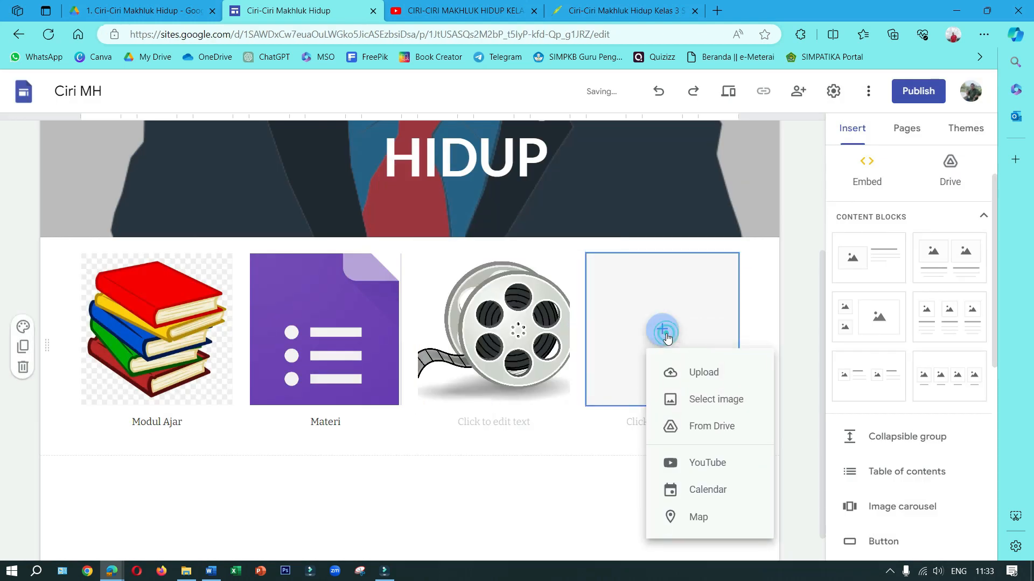
{"action": "left_click", "coordinate": [687, 401]}
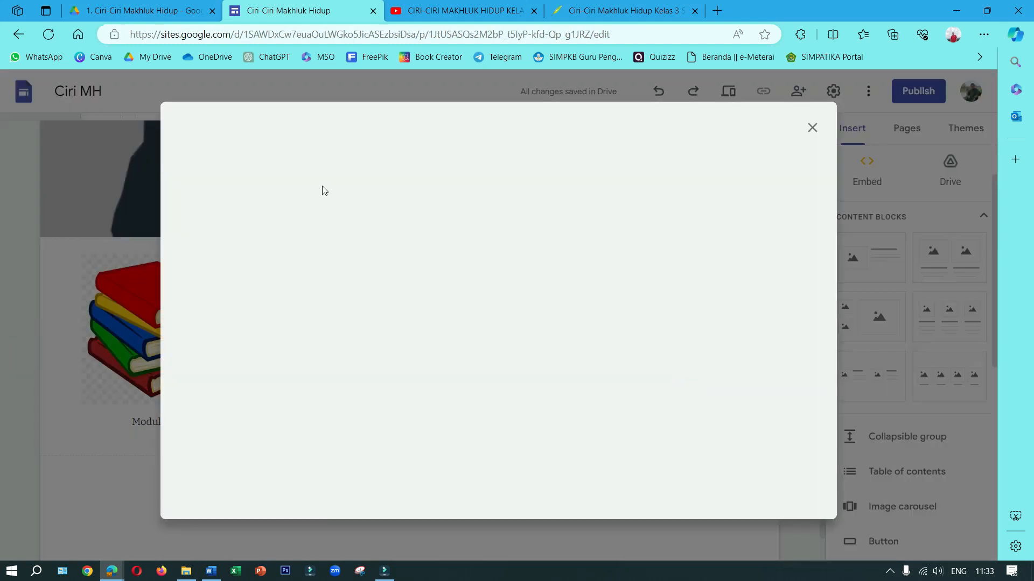
{"action": "left_click", "coordinate": [334, 127]}
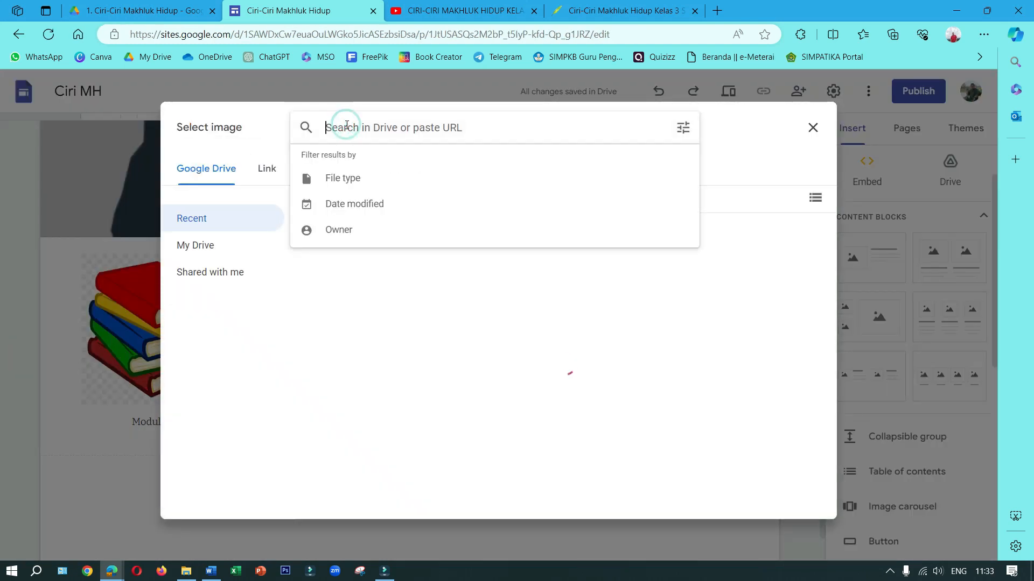
{"action": "left_click", "coordinate": [330, 169]}
{"action": "left_click", "coordinate": [347, 123]}
{"action": "type", "text": "Eva"}
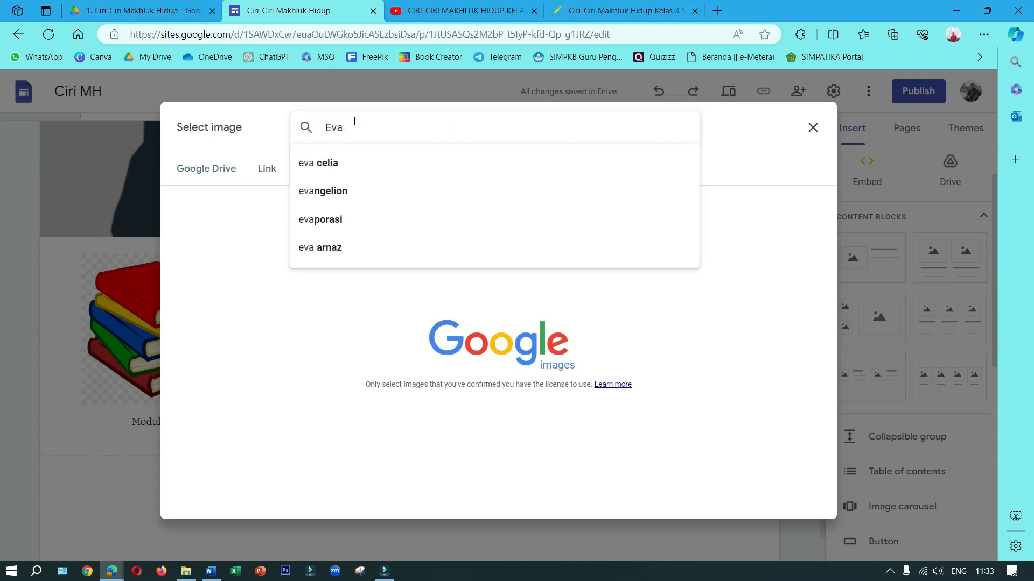
{"action": "type", "text": "luasi"}
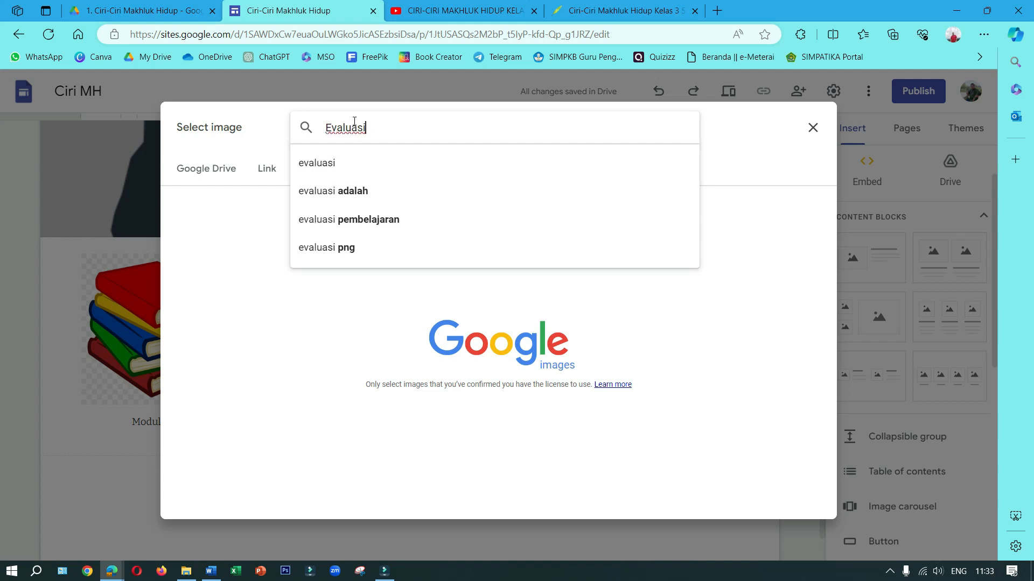
{"action": "left_click", "coordinate": [354, 164]}
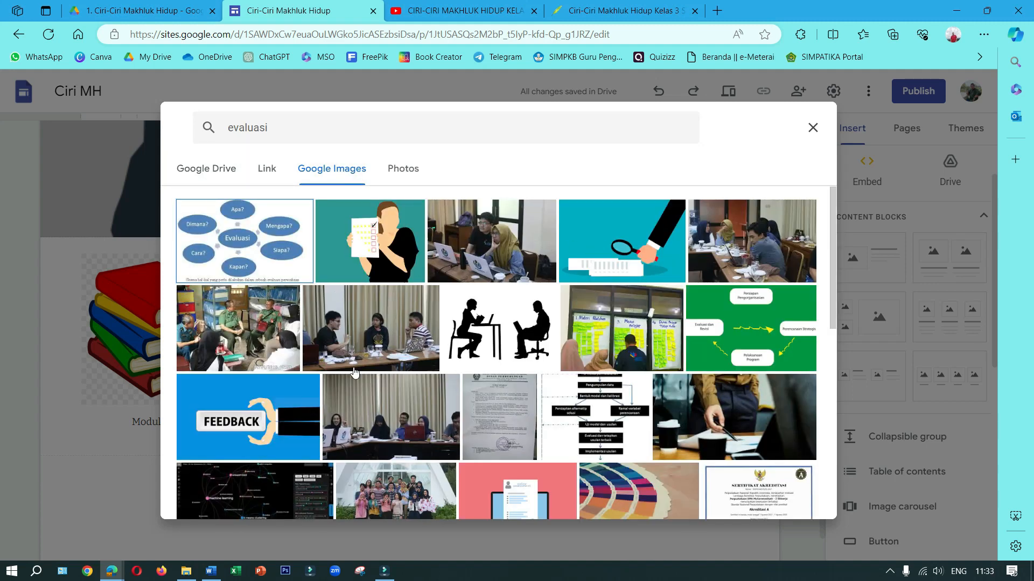
Insert the illustration of a person holding a checklist on a teal background into the fourth placeholder
{"action": "scroll", "coordinate": [515, 262], "scroll_direction": "down", "scroll_amount": 3}
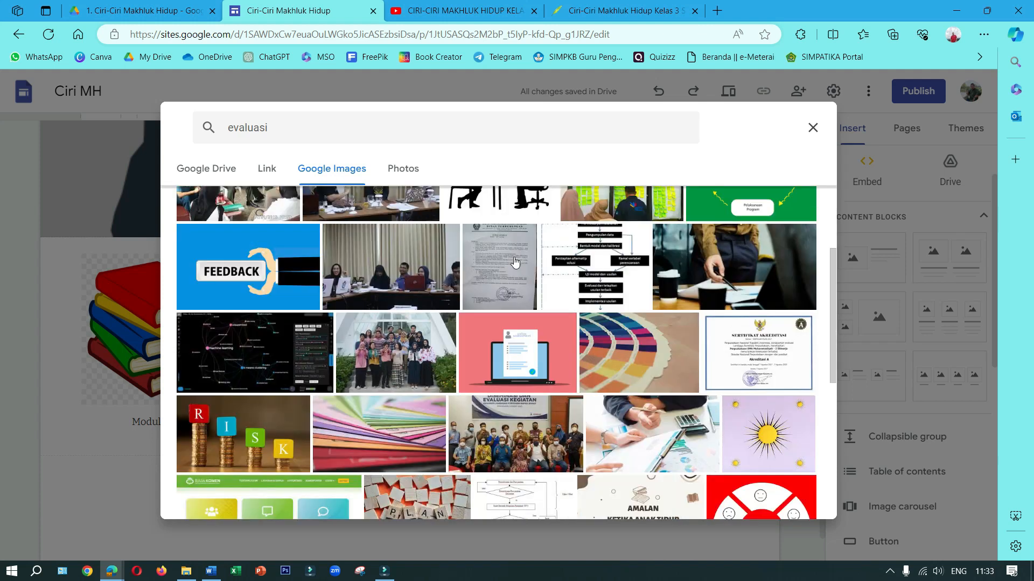
{"action": "scroll", "coordinate": [515, 262], "scroll_direction": "down", "scroll_amount": 2}
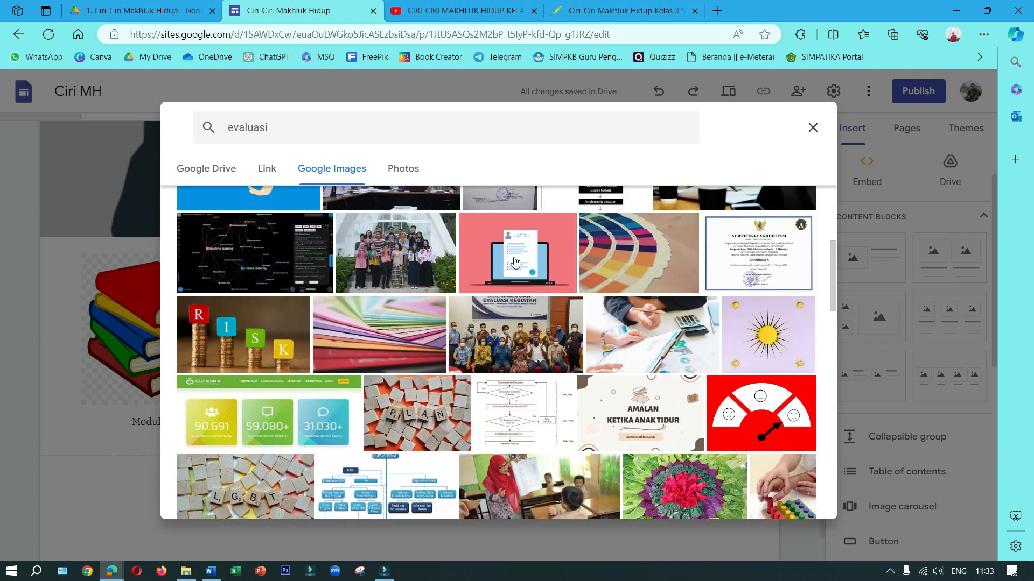
{"action": "scroll", "coordinate": [515, 262], "scroll_direction": "up", "scroll_amount": 5}
{"action": "left_click", "coordinate": [404, 258]}
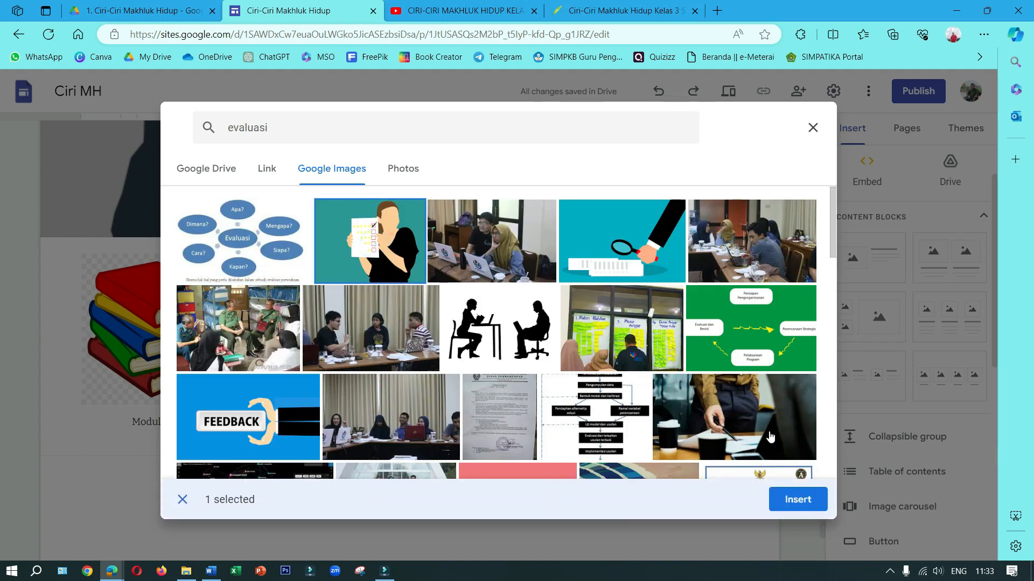
{"action": "left_click", "coordinate": [796, 497]}
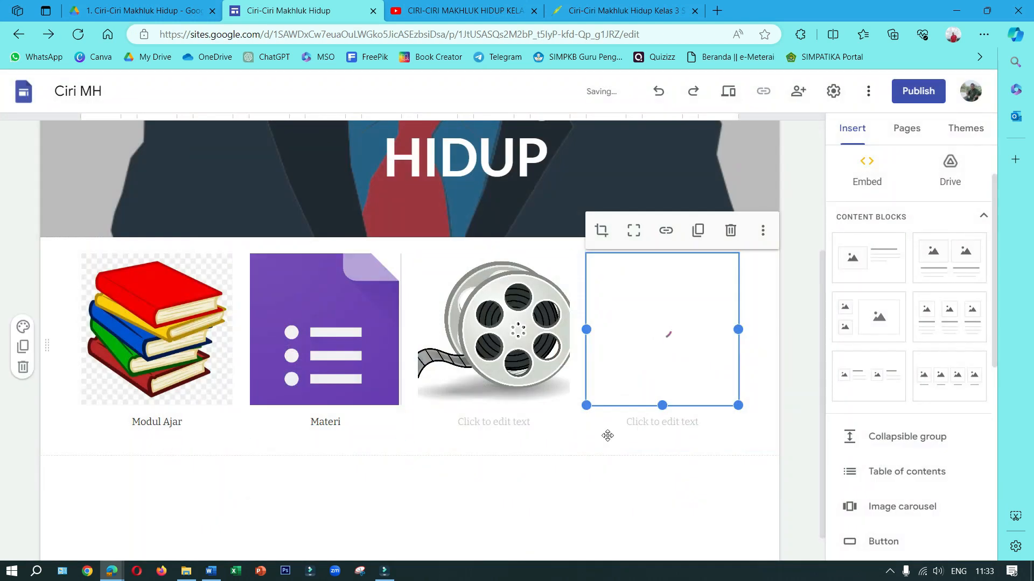
Caption the film reel image "Video" and the checklist image "Evaluasi"
{"action": "left_click", "coordinate": [526, 424]}
{"action": "type", "text": "Video"}
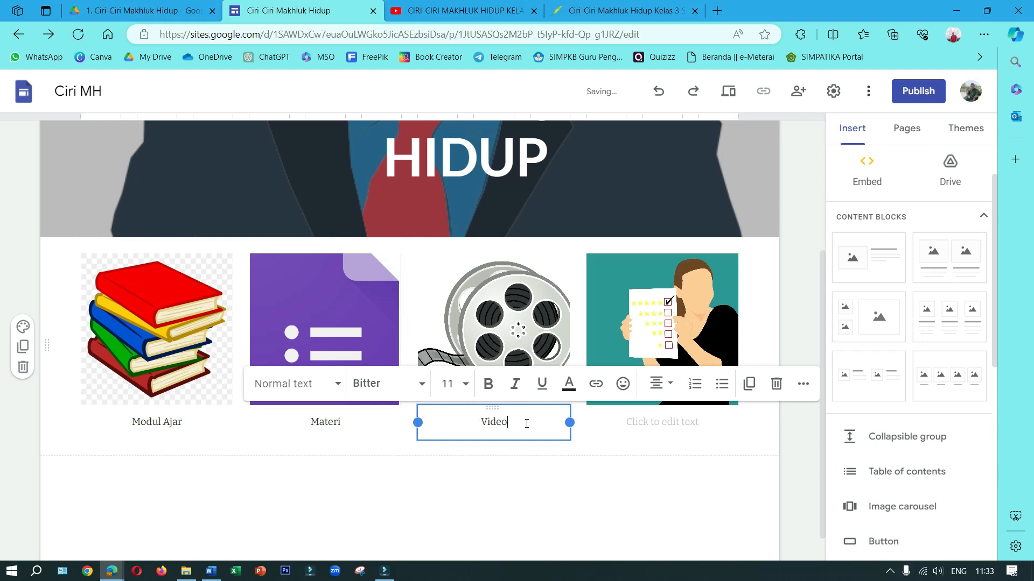
{"action": "left_click", "coordinate": [690, 427]}
{"action": "type", "text": "Evaluasi"}
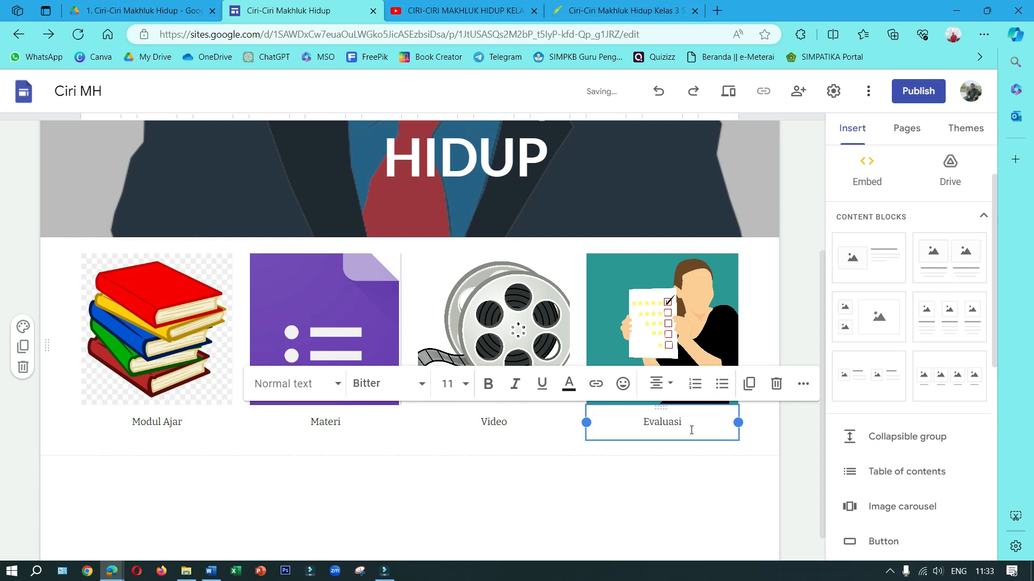
{"action": "left_click", "coordinate": [769, 484]}
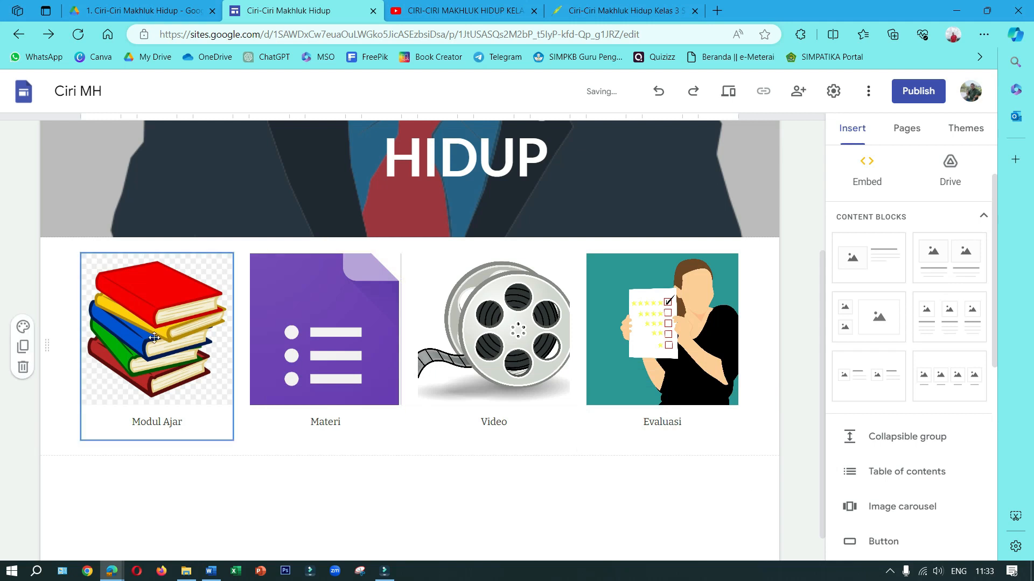
Try to link the stacked books image to the site's Modul Ajar page
{"action": "scroll", "coordinate": [672, 351], "scroll_direction": "up", "scroll_amount": 4}
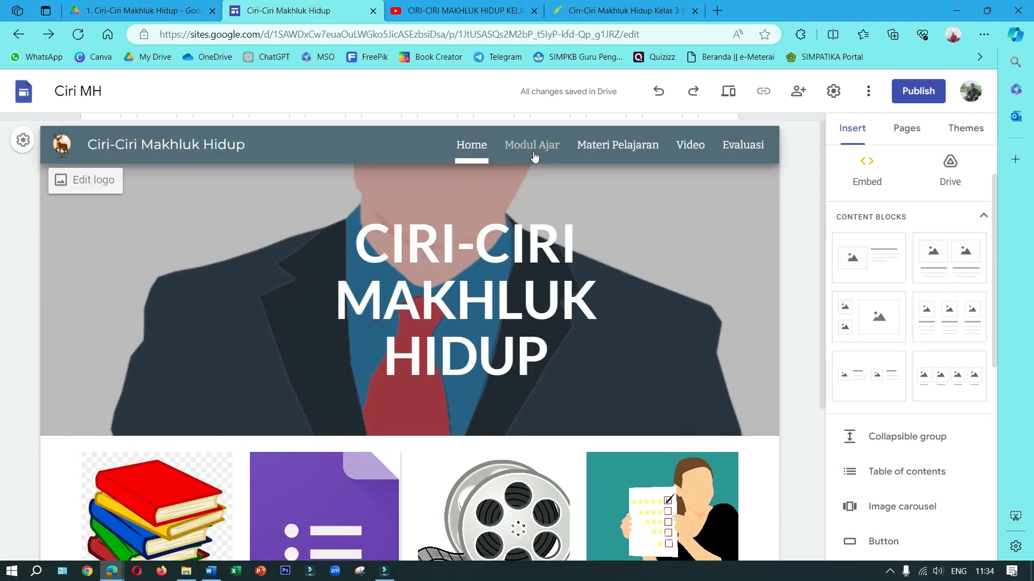
{"action": "left_click", "coordinate": [906, 128]}
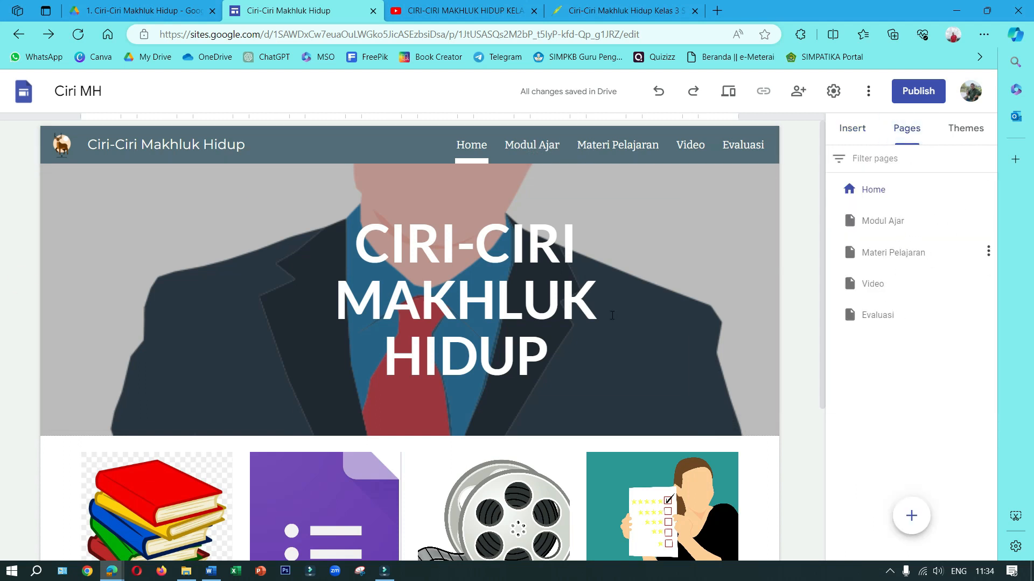
{"action": "scroll", "coordinate": [129, 464], "scroll_direction": "down", "scroll_amount": 3}
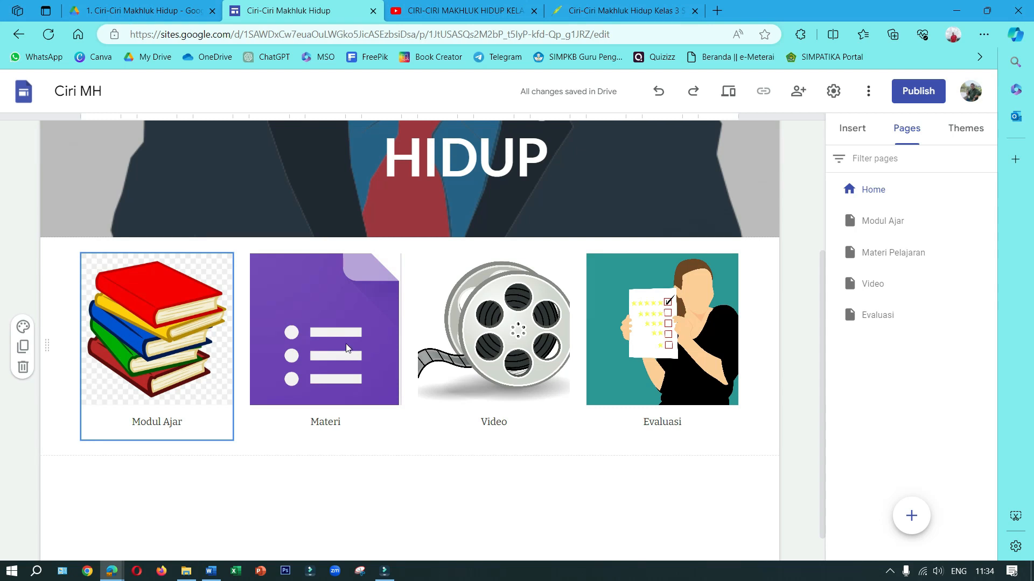
{"action": "left_click", "coordinate": [158, 316]}
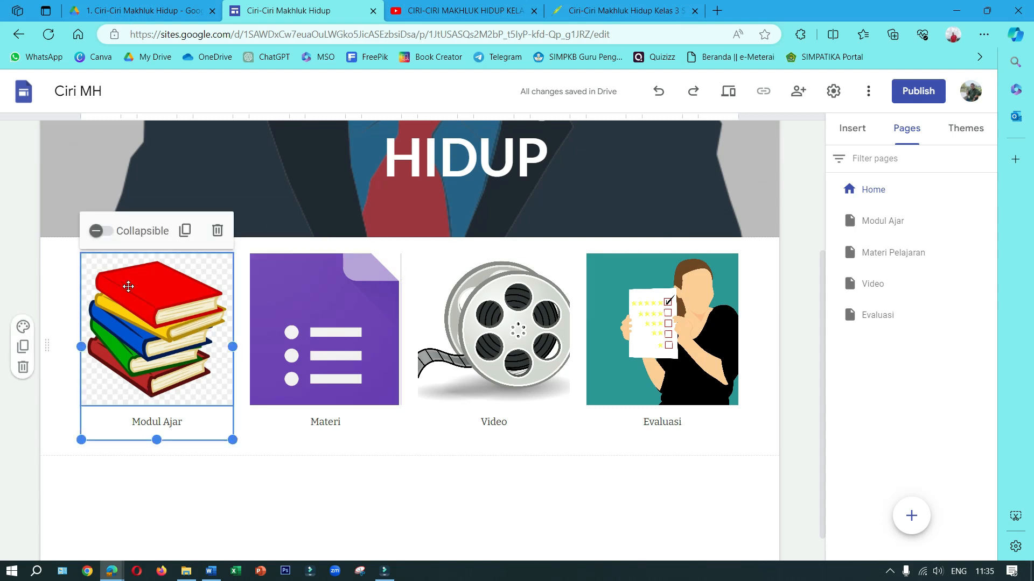
{"action": "left_click", "coordinate": [171, 317]}
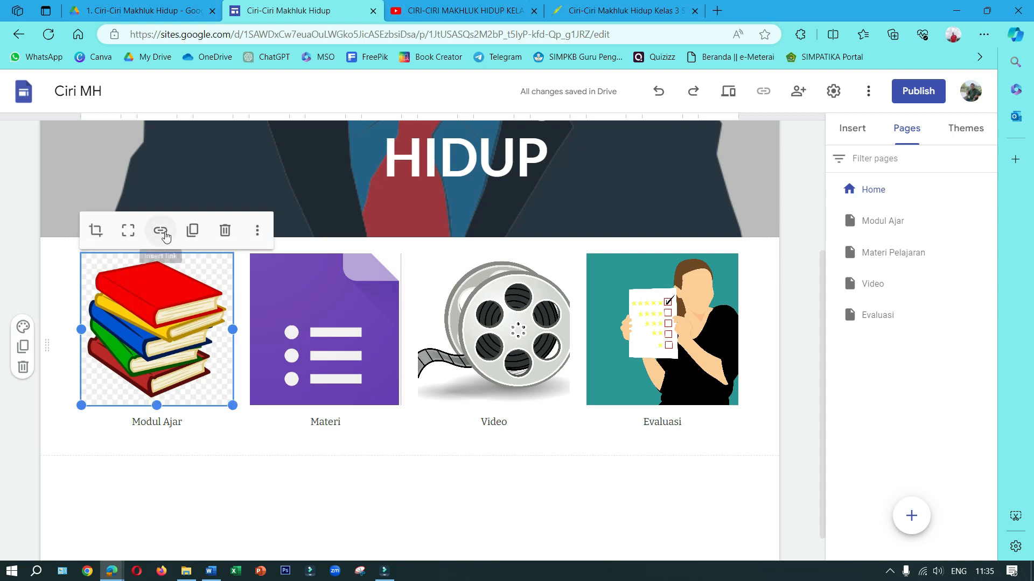
{"action": "left_click", "coordinate": [162, 231]}
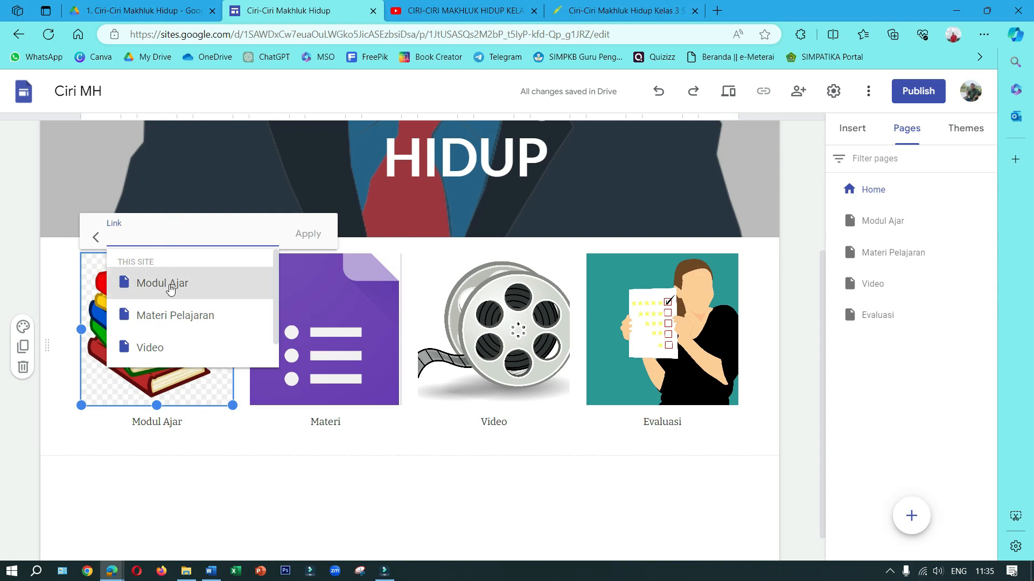
{"action": "left_click", "coordinate": [169, 284]}
Try to link the purple Materi image to the site's Materi Pelajaran page
{"action": "left_click", "coordinate": [336, 333]}
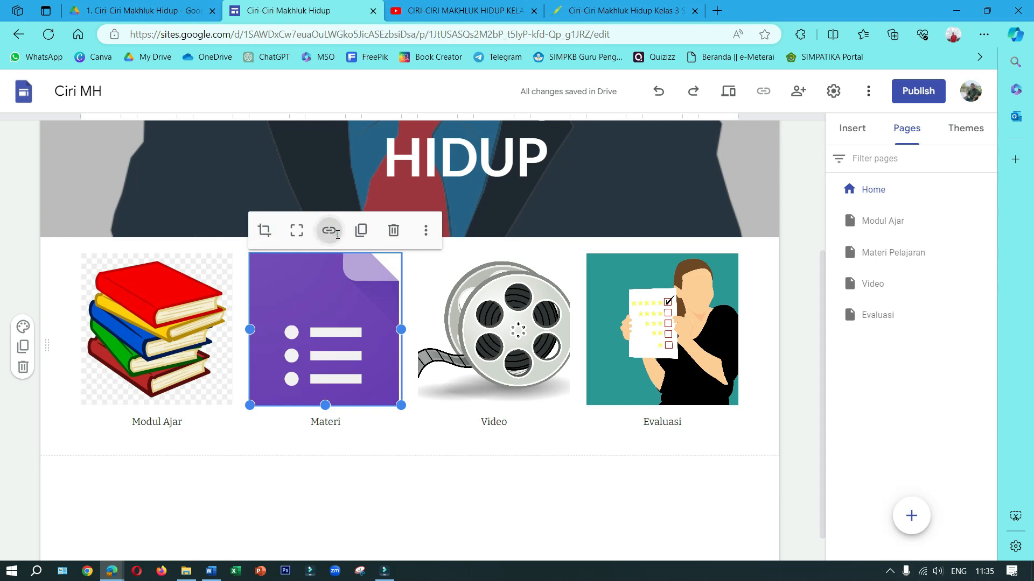
{"action": "left_click", "coordinate": [337, 233]}
{"action": "left_click", "coordinate": [300, 233]}
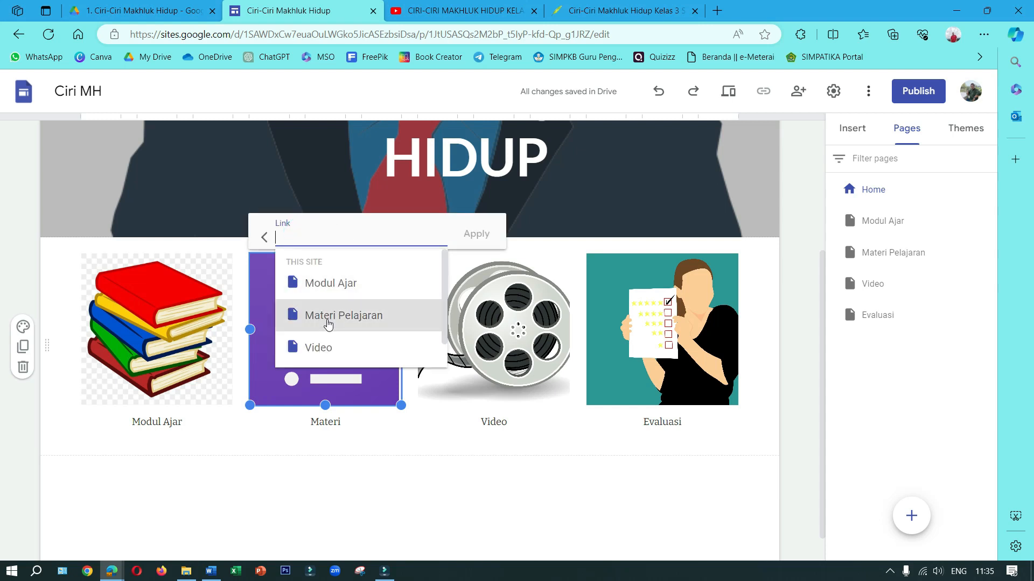
{"action": "left_click", "coordinate": [327, 319]}
Try to link the film reel image to the site's Video page
{"action": "left_click", "coordinate": [486, 342]}
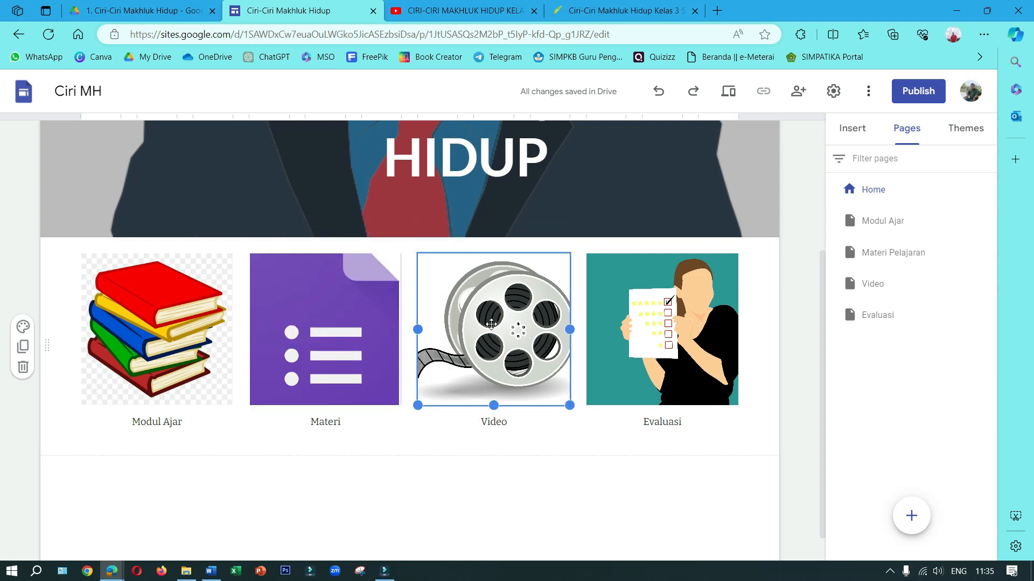
{"action": "left_click", "coordinate": [490, 325]}
{"action": "left_click", "coordinate": [497, 231]}
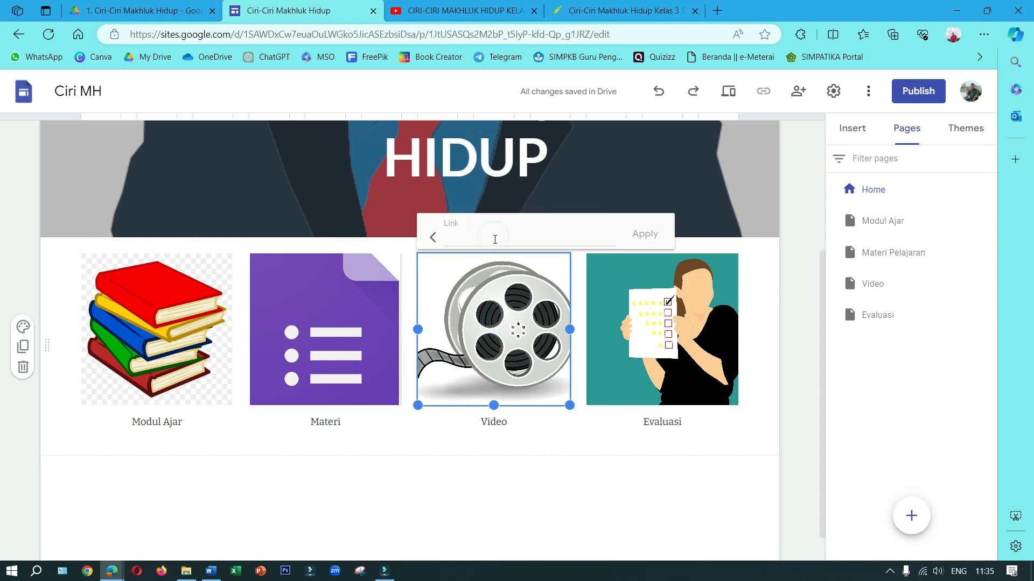
{"action": "left_click", "coordinate": [495, 238]}
{"action": "left_click", "coordinate": [491, 349]}
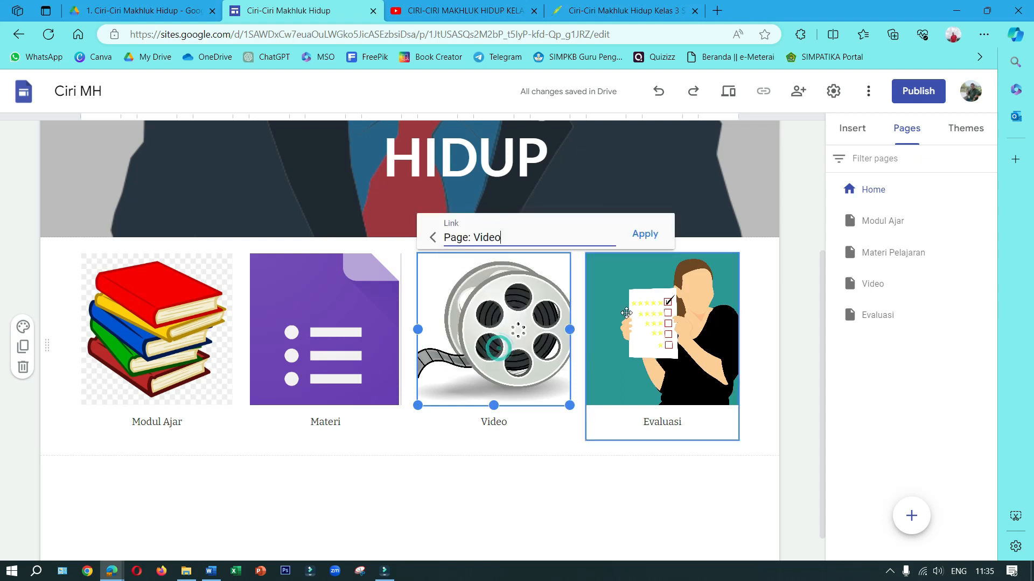
Try to link the checklist image to the site's Evaluasi page
{"action": "left_click", "coordinate": [646, 308]}
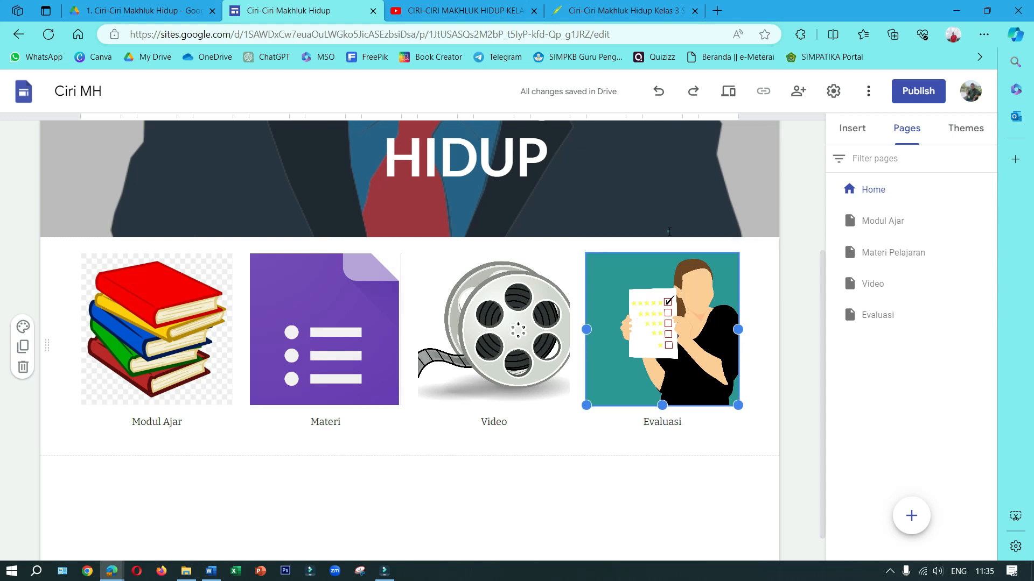
{"action": "left_click", "coordinate": [666, 231]}
{"action": "left_click", "coordinate": [627, 231]}
{"action": "scroll", "coordinate": [635, 270], "scroll_direction": "down", "scroll_amount": 1}
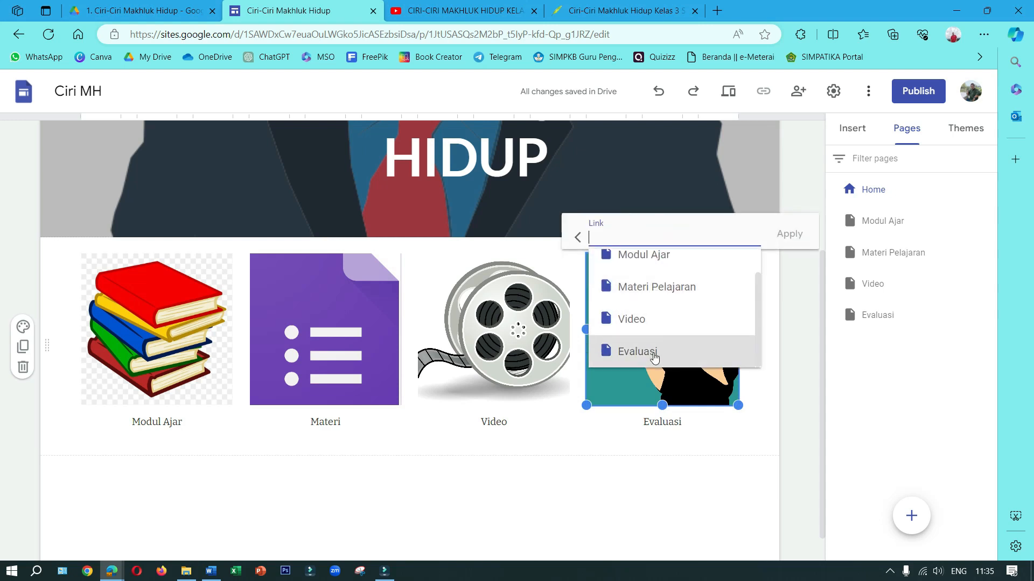
{"action": "left_click", "coordinate": [653, 353]}
{"action": "left_click", "coordinate": [683, 474]}
Preview the site, test the link on the Modul Ajar image, and return to the editor
{"action": "scroll", "coordinate": [594, 431], "scroll_direction": "up", "scroll_amount": 4}
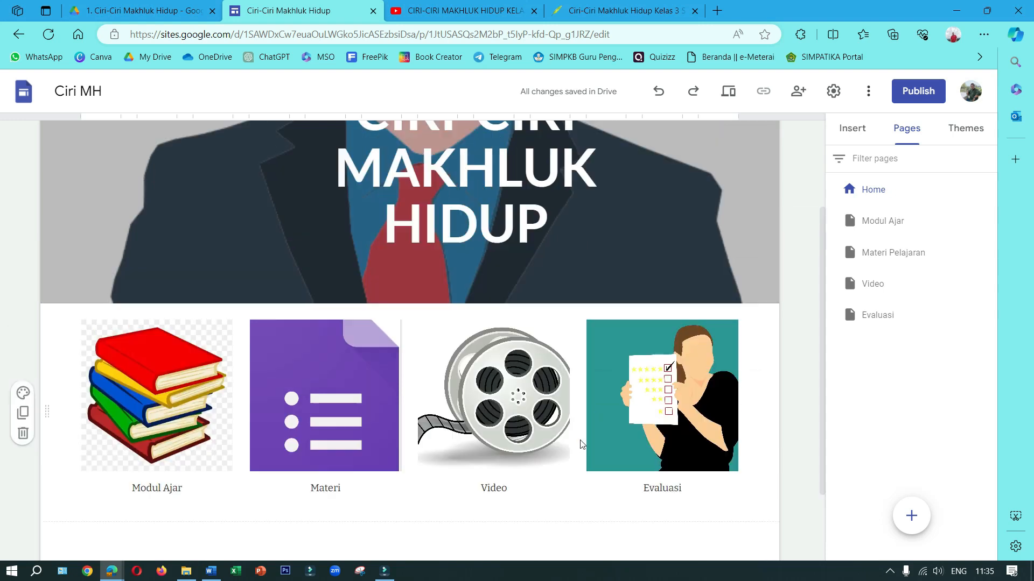
{"action": "left_click", "coordinate": [729, 95]}
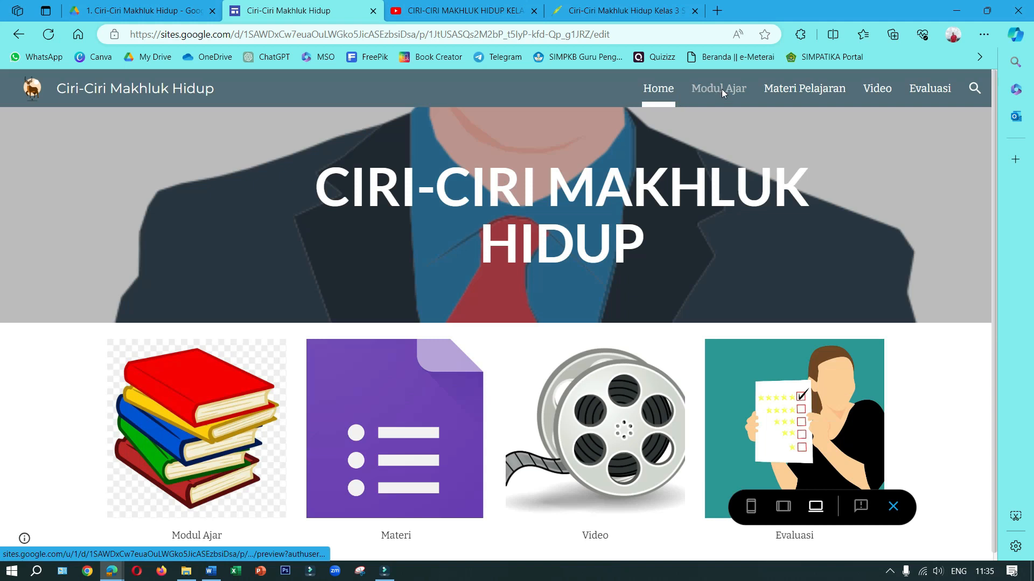
{"action": "left_click", "coordinate": [722, 89]}
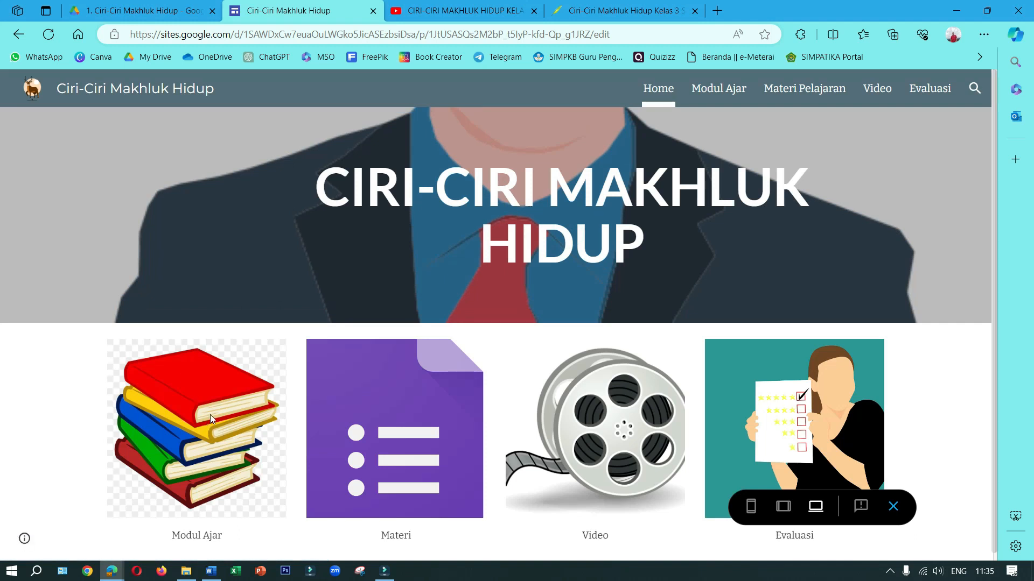
{"action": "left_click", "coordinate": [209, 415]}
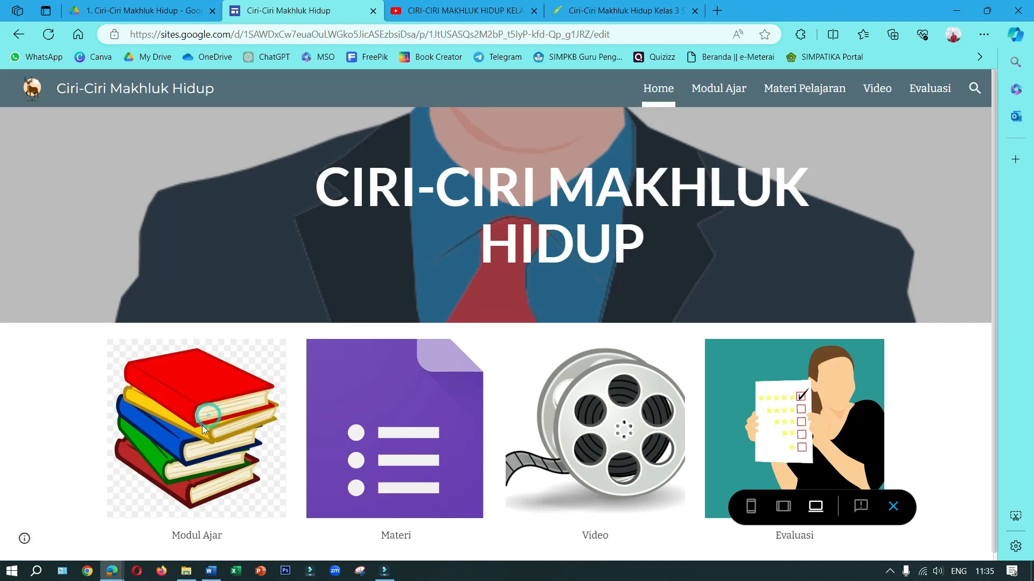
{"action": "left_click", "coordinate": [892, 508]}
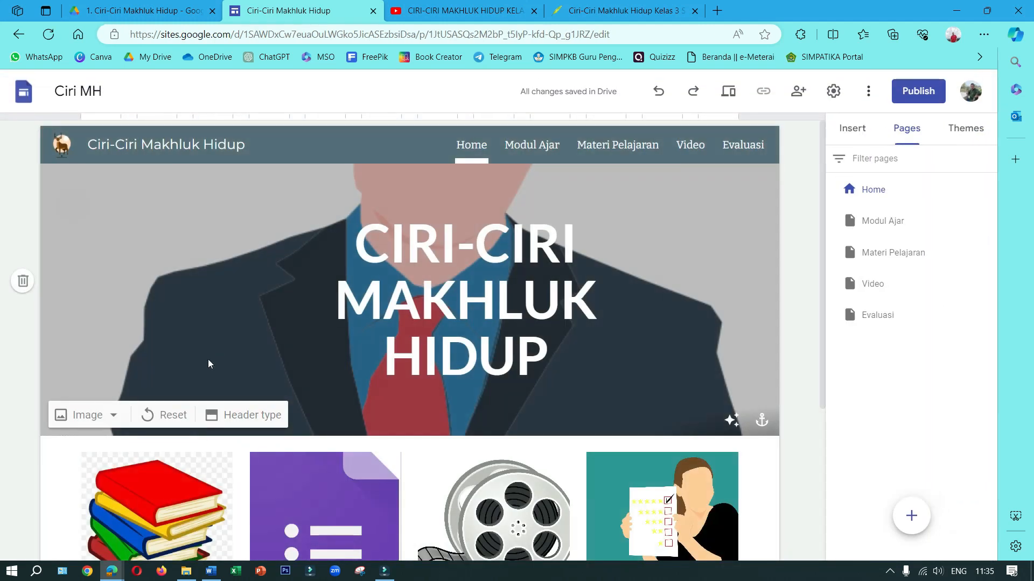
Link the stacked books image to the Modul Ajar page and apply the link
{"action": "left_click", "coordinate": [162, 463]}
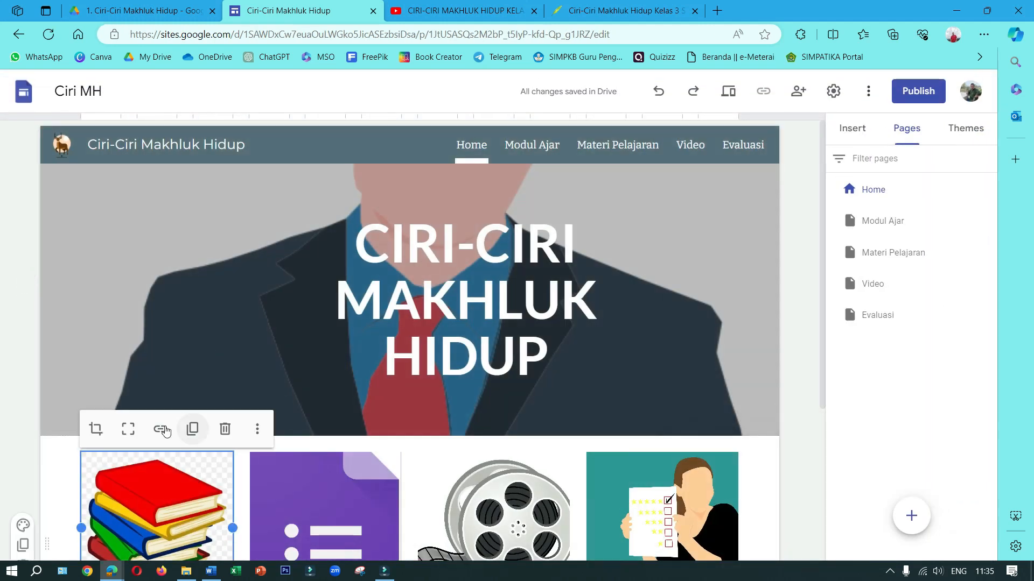
{"action": "left_click", "coordinate": [161, 429]}
{"action": "scroll", "coordinate": [186, 342], "scroll_direction": "down", "scroll_amount": 4}
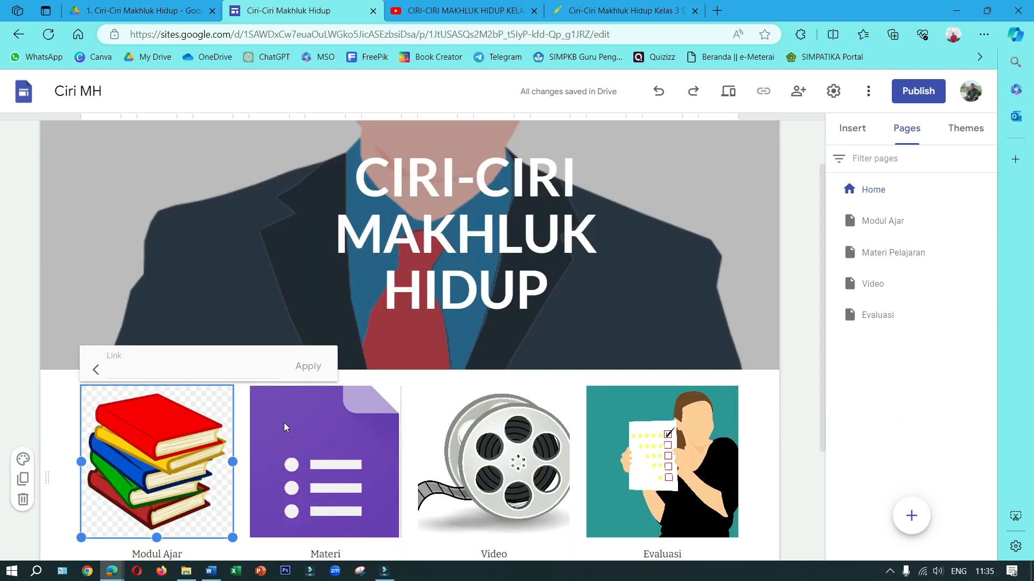
{"action": "left_click", "coordinate": [146, 229]}
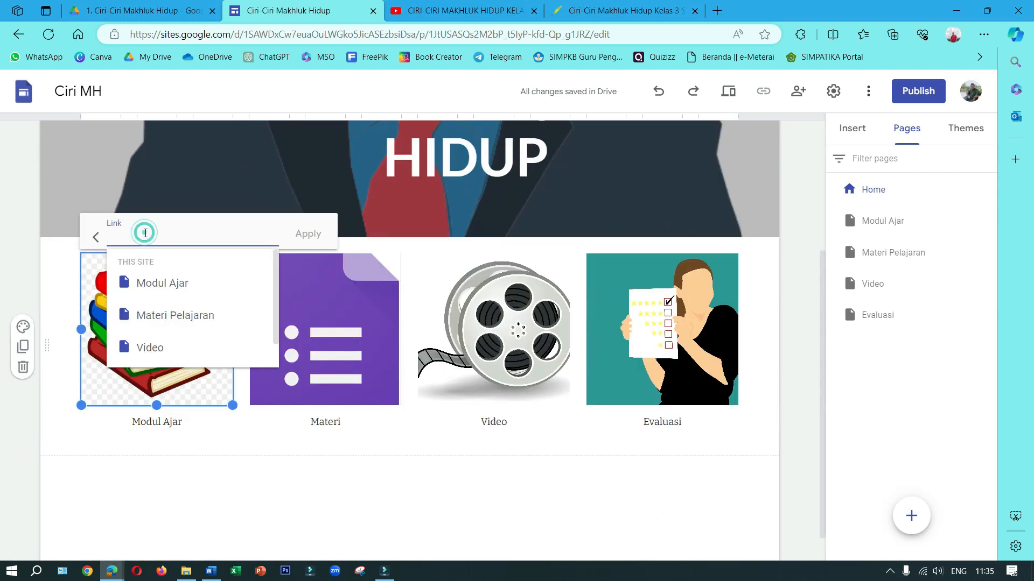
{"action": "left_click", "coordinate": [155, 286]}
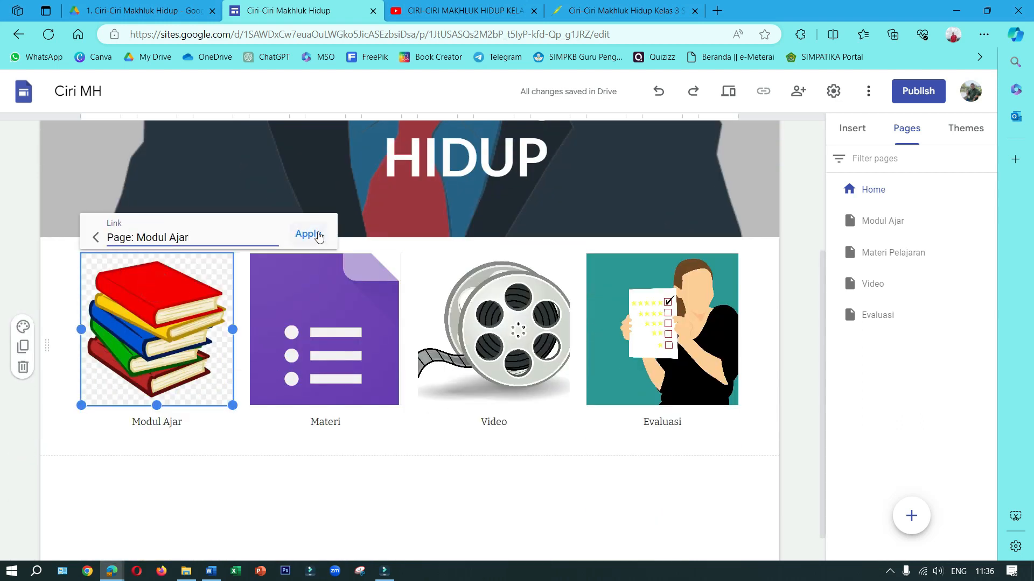
{"action": "left_click", "coordinate": [316, 234]}
Link the purple list image captioned Materi to the site's Materi Pelajaran page and apply the link
{"action": "left_click", "coordinate": [326, 298]}
{"action": "left_click", "coordinate": [328, 230]}
{"action": "left_click", "coordinate": [318, 237]}
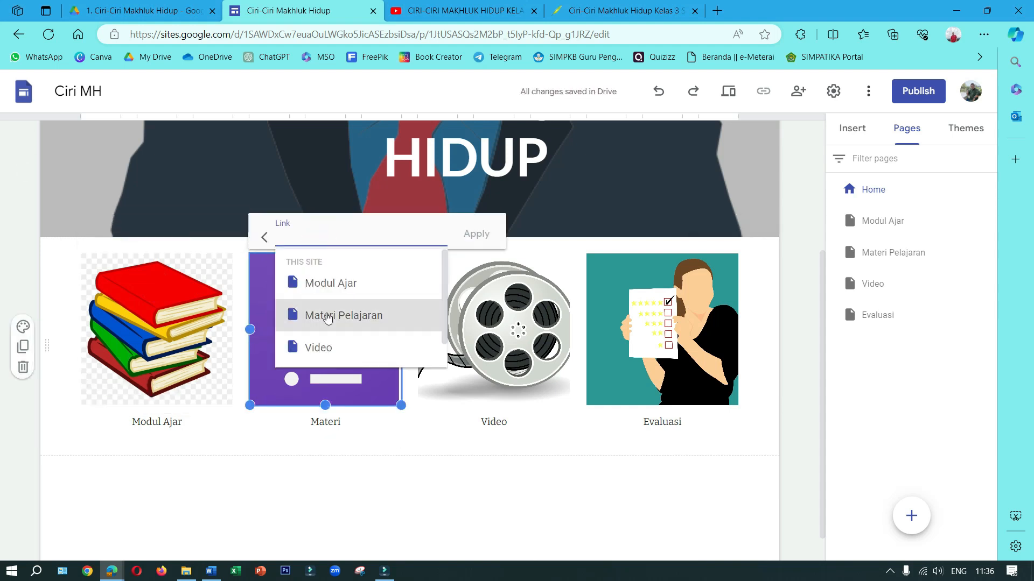
{"action": "left_click", "coordinate": [327, 316]}
{"action": "left_click", "coordinate": [475, 232]}
Link the film reel image to the site's Video page and apply the link
{"action": "left_click", "coordinate": [509, 305]}
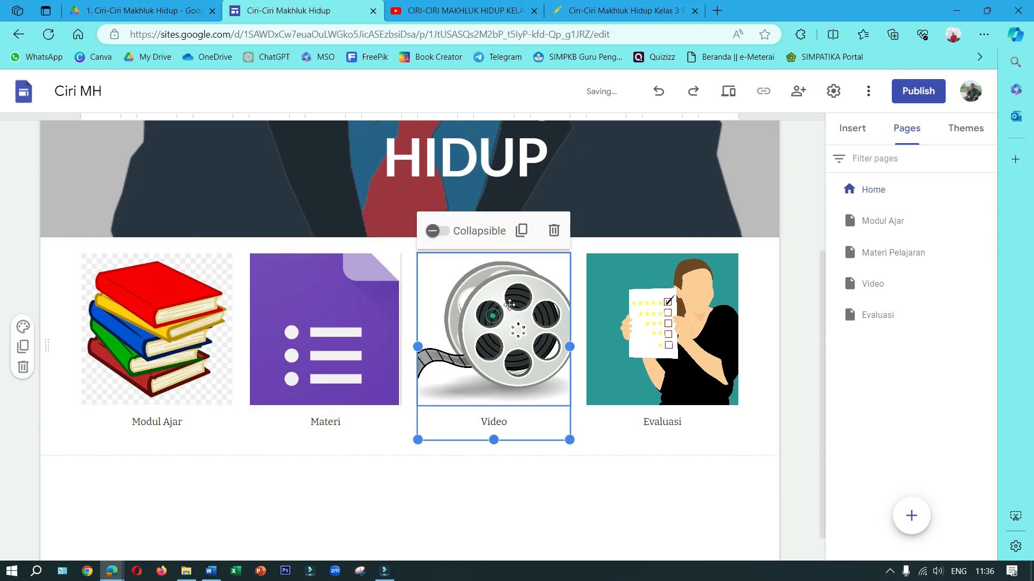
{"action": "left_click", "coordinate": [509, 305]}
{"action": "left_click", "coordinate": [498, 230]}
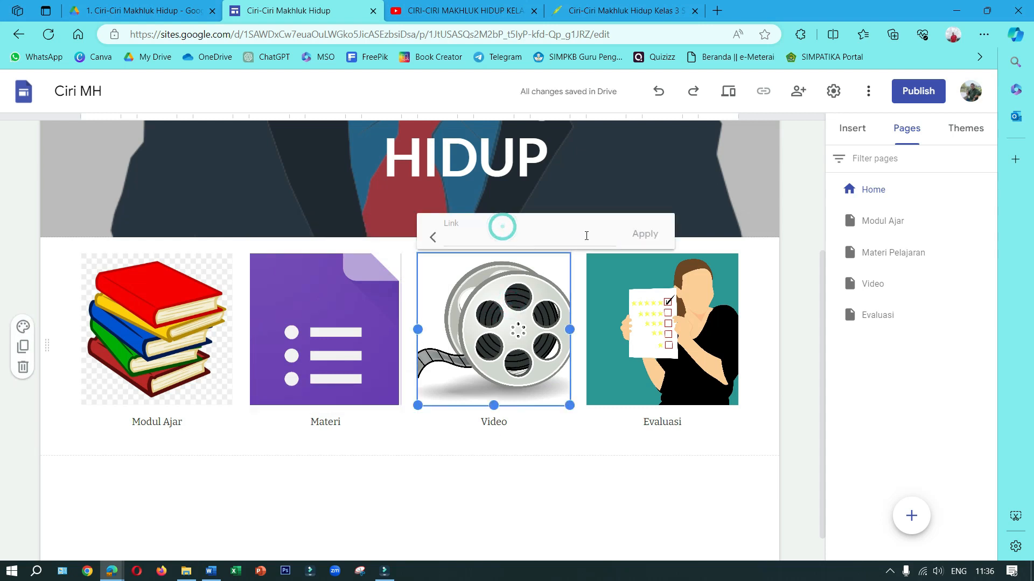
{"action": "left_click", "coordinate": [541, 239]}
{"action": "left_click", "coordinate": [528, 344]}
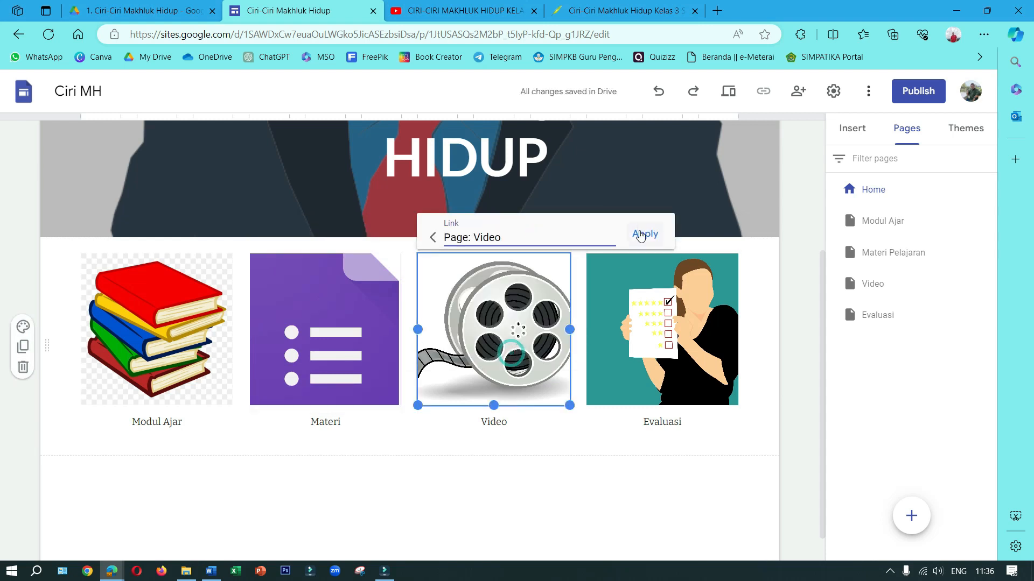
{"action": "left_click", "coordinate": [642, 233]}
Link the checklist image to the site's Evaluasi page, apply the link and deselect the image
{"action": "left_click", "coordinate": [650, 278]}
{"action": "left_click", "coordinate": [650, 278]}
{"action": "left_click", "coordinate": [675, 229]}
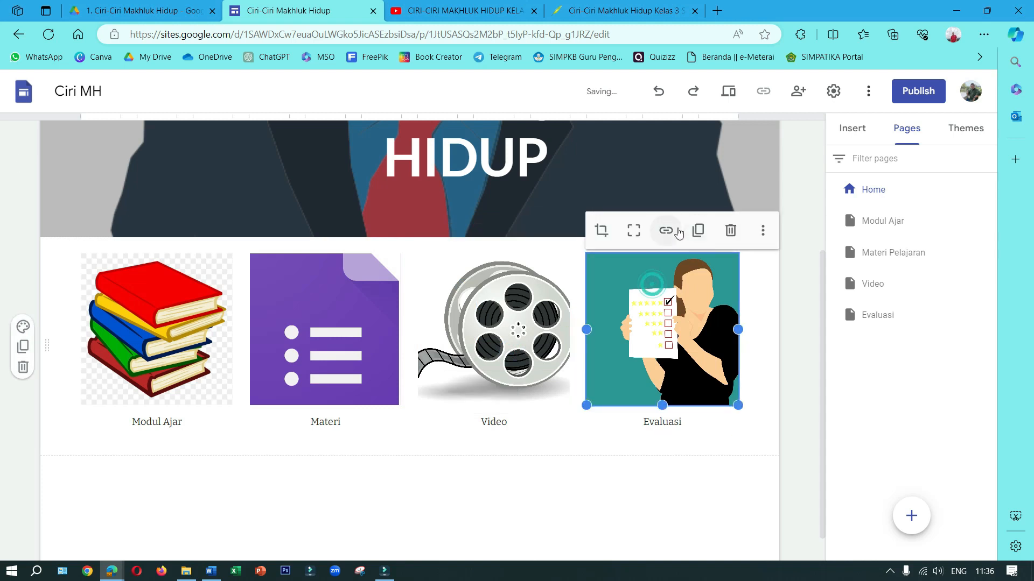
{"action": "left_click", "coordinate": [704, 233]}
{"action": "scroll", "coordinate": [663, 312], "scroll_direction": "down", "scroll_amount": 1}
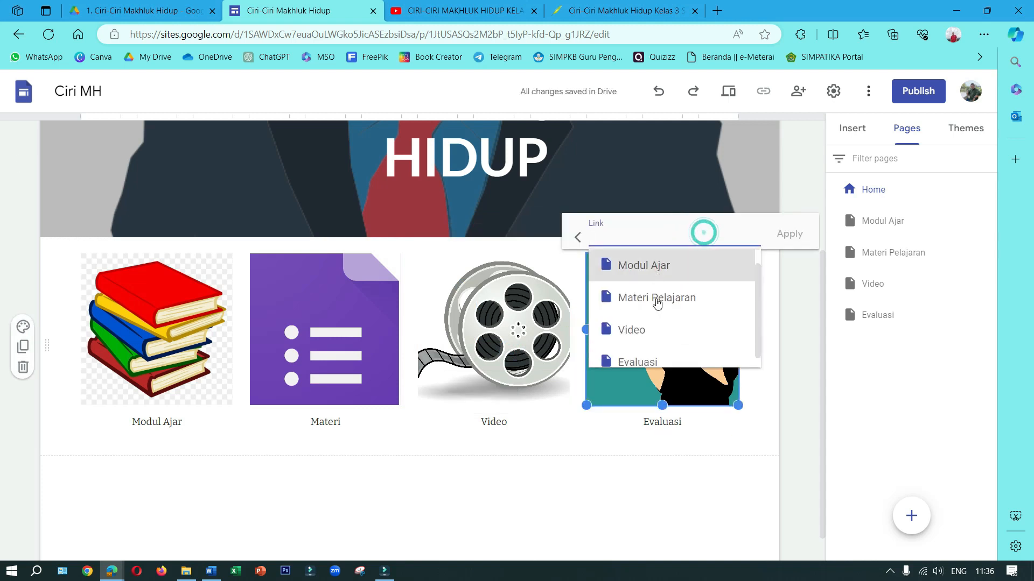
{"action": "left_click", "coordinate": [651, 351]}
{"action": "left_click", "coordinate": [790, 233]}
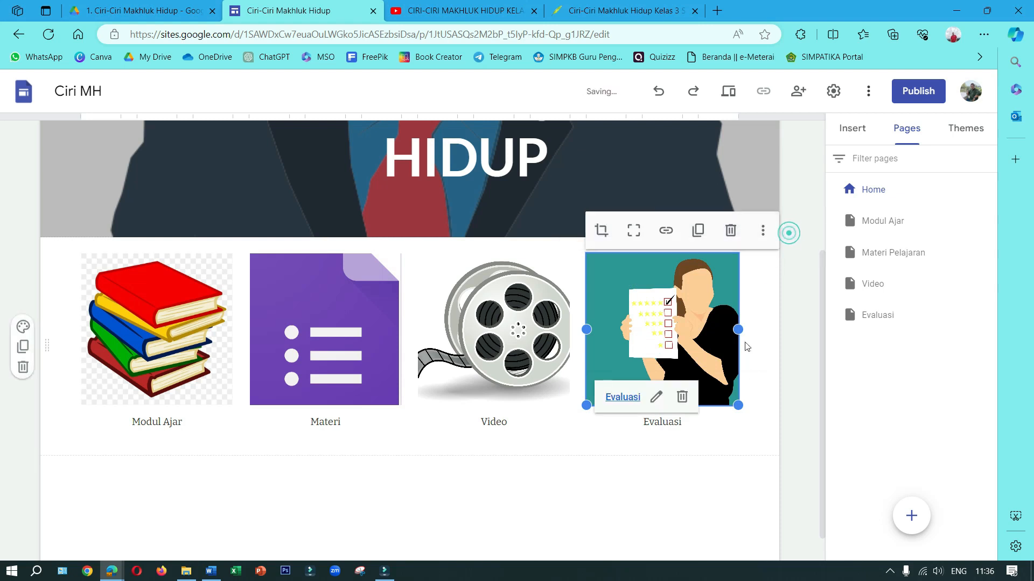
{"action": "left_click", "coordinate": [693, 481]}
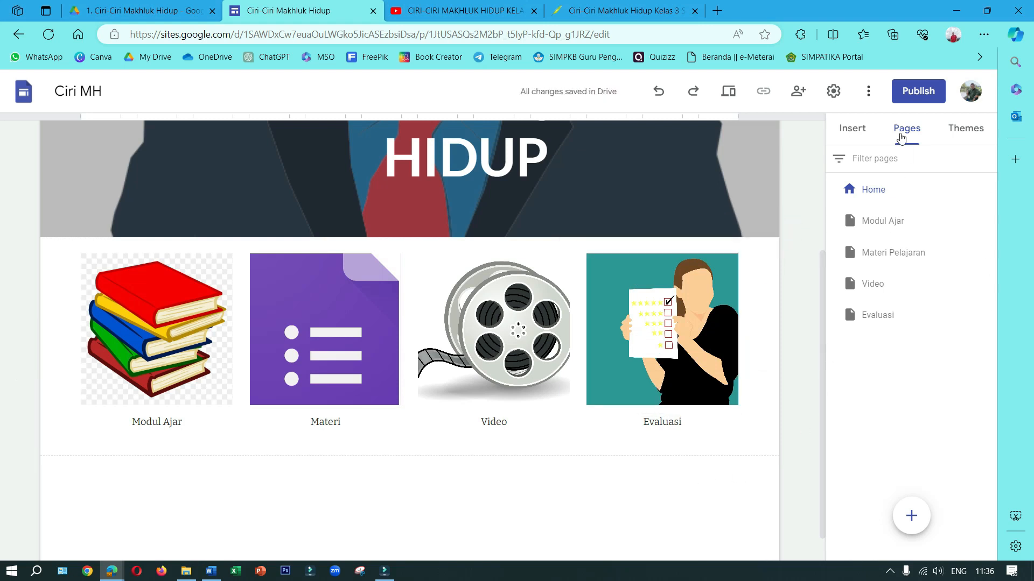
Preview the site, test the stacked books image's link to the Modul Ajar page, and return to the editor
{"action": "left_click", "coordinate": [728, 98]}
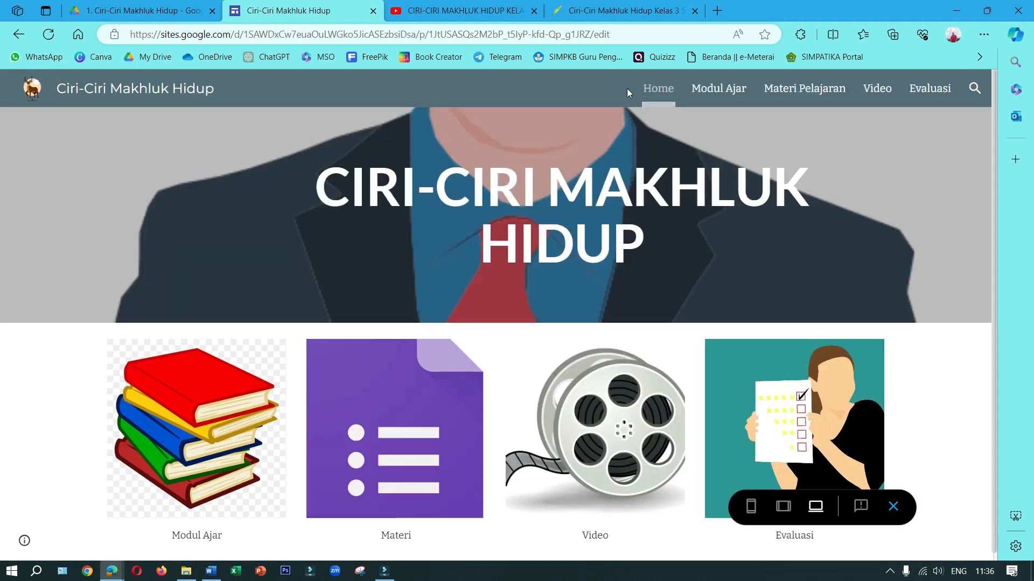
{"action": "left_click", "coordinate": [209, 415]}
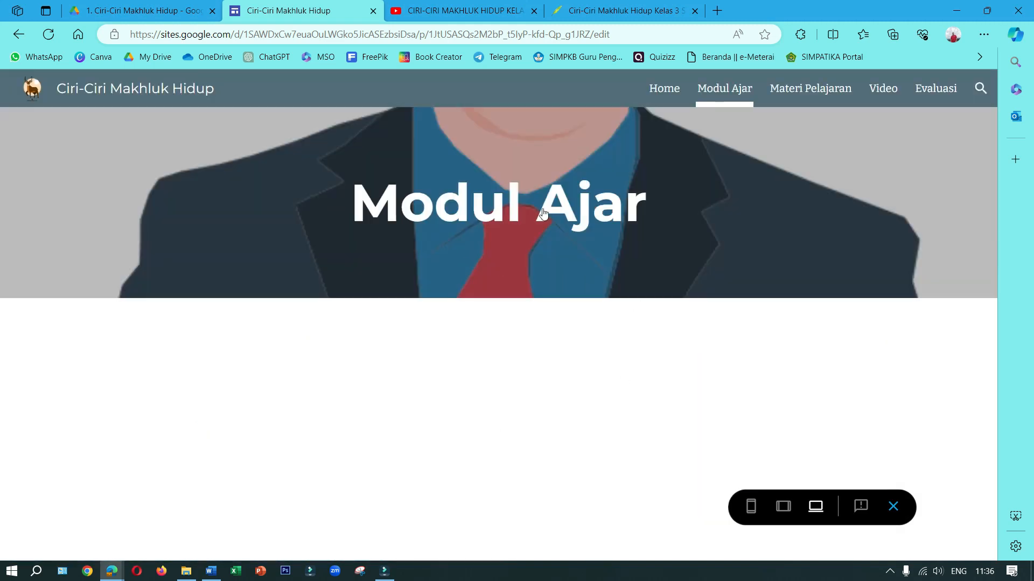
{"action": "left_click", "coordinate": [507, 199]}
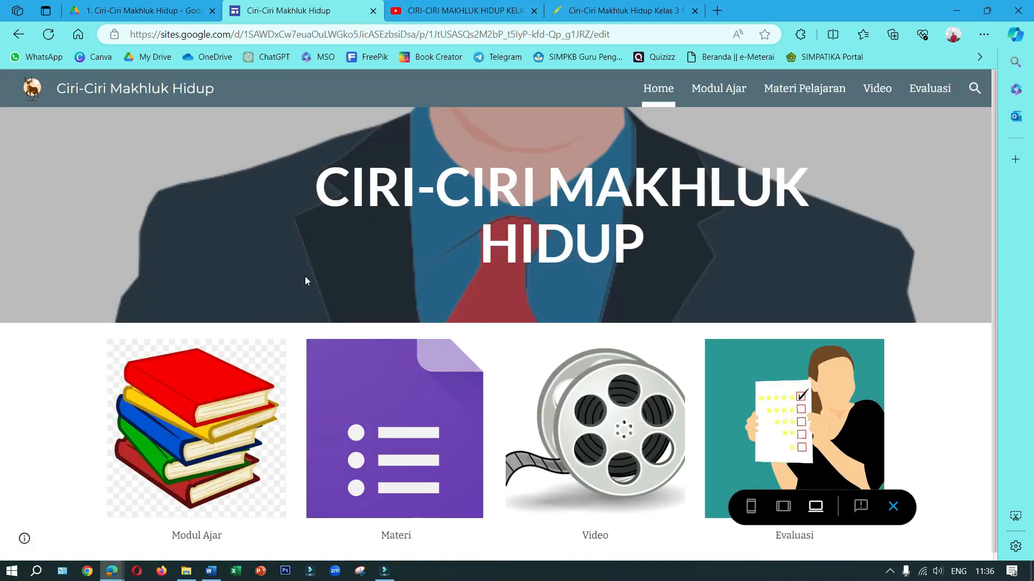
{"action": "left_click", "coordinate": [888, 516]}
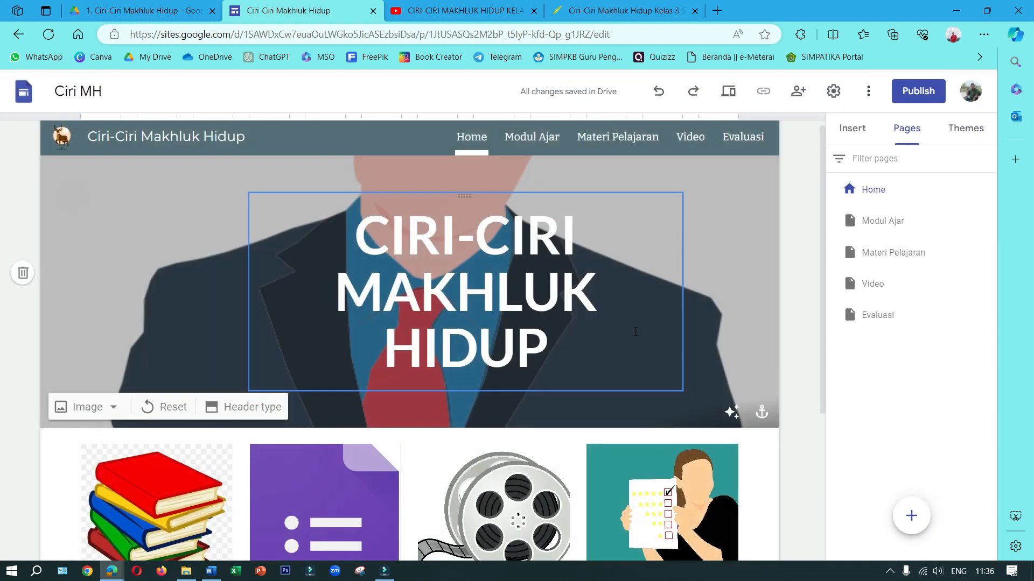
On the Modul Ajar page, insert the Google Docs file dated today whose name starts with ciri-ciri-makhluk
{"action": "left_click", "coordinate": [883, 221]}
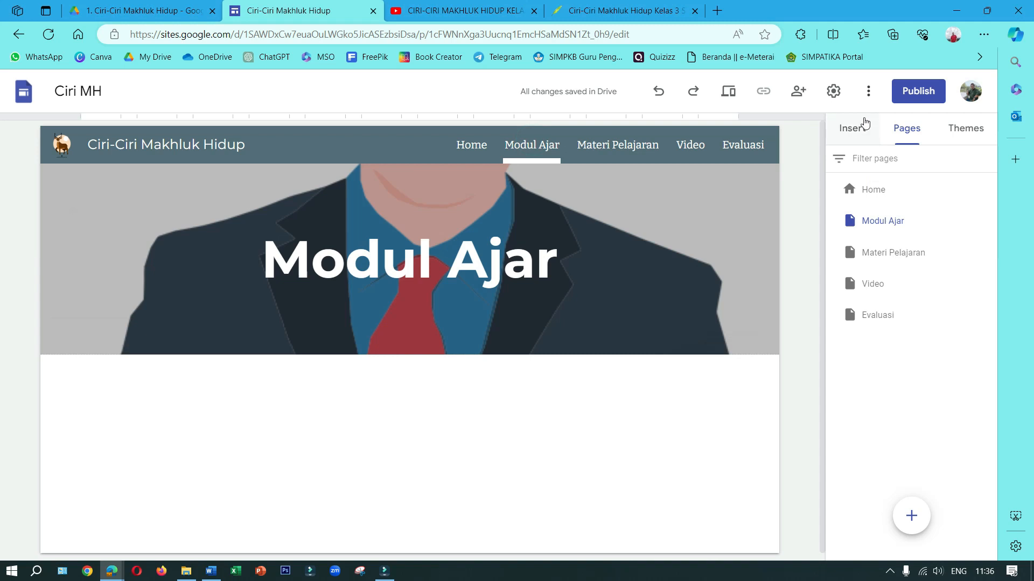
{"action": "left_click", "coordinate": [859, 134]}
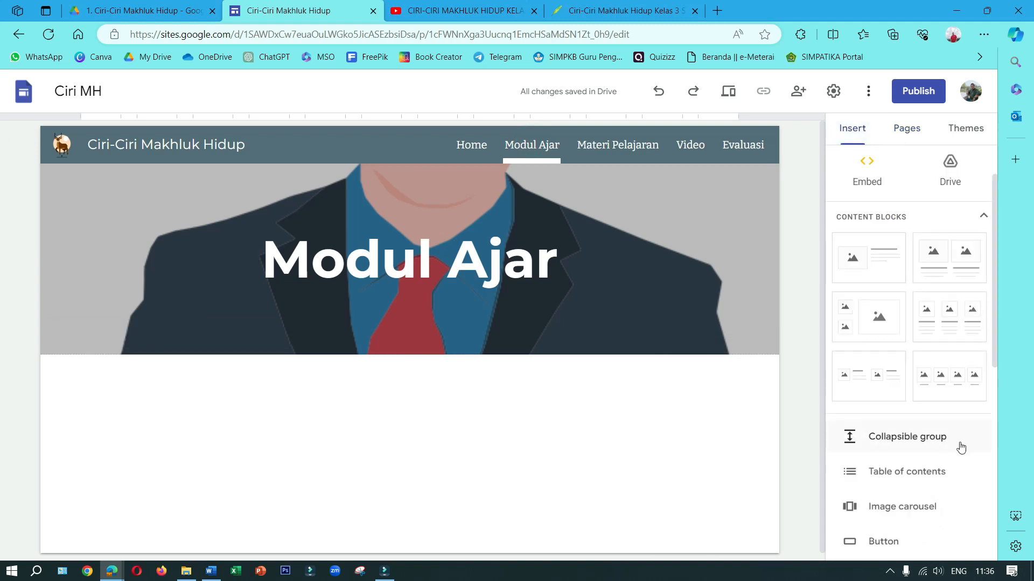
{"action": "scroll", "coordinate": [943, 474], "scroll_direction": "down", "scroll_amount": 8}
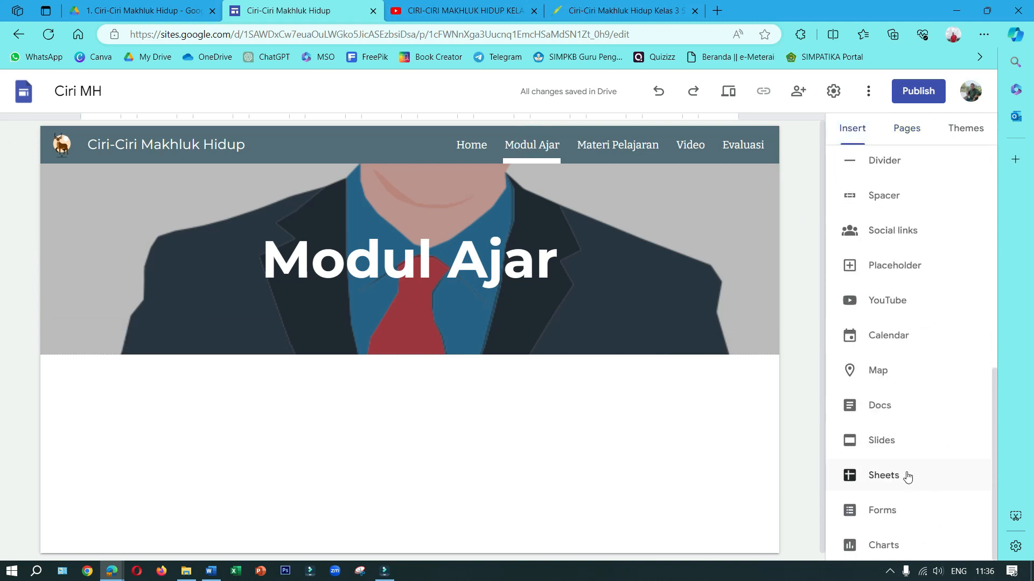
{"action": "left_click", "coordinate": [893, 411]}
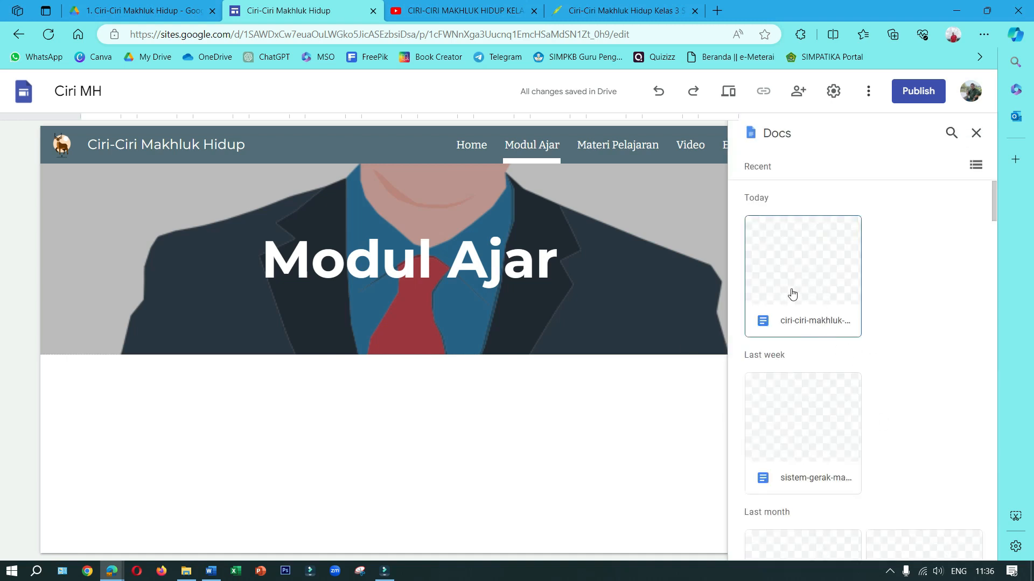
{"action": "left_click", "coordinate": [809, 284]}
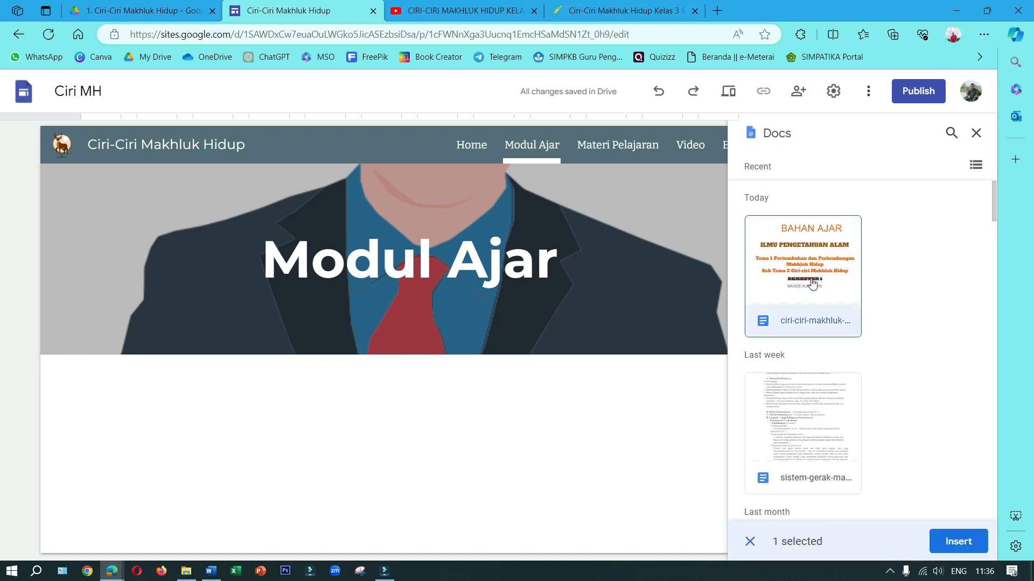
{"action": "left_click", "coordinate": [954, 540]}
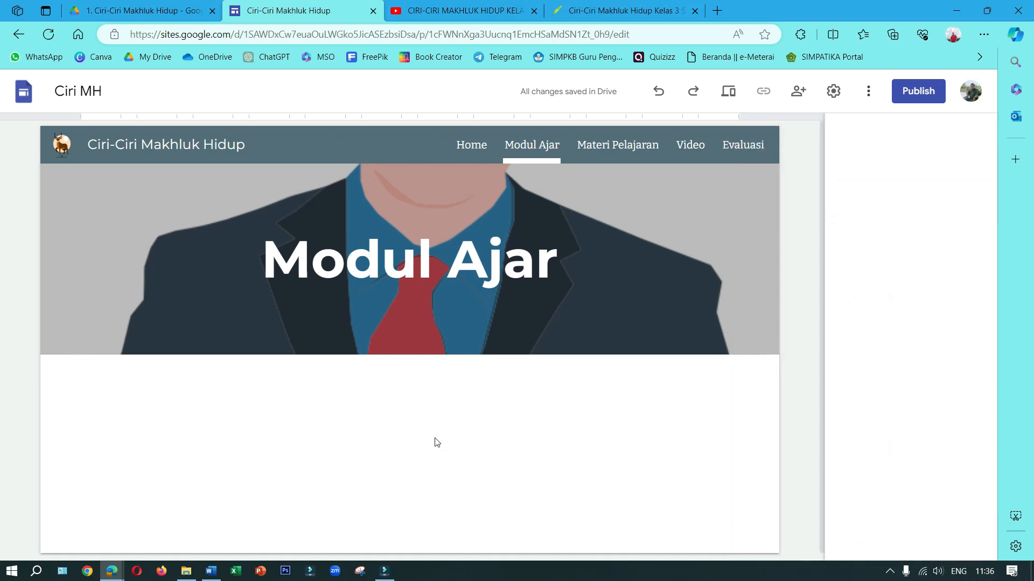
Enlarge the embedded Bahan Ajar document on the Modul Ajar page by extending its lower edge downward
{"action": "scroll", "coordinate": [438, 338], "scroll_direction": "up", "scroll_amount": 2}
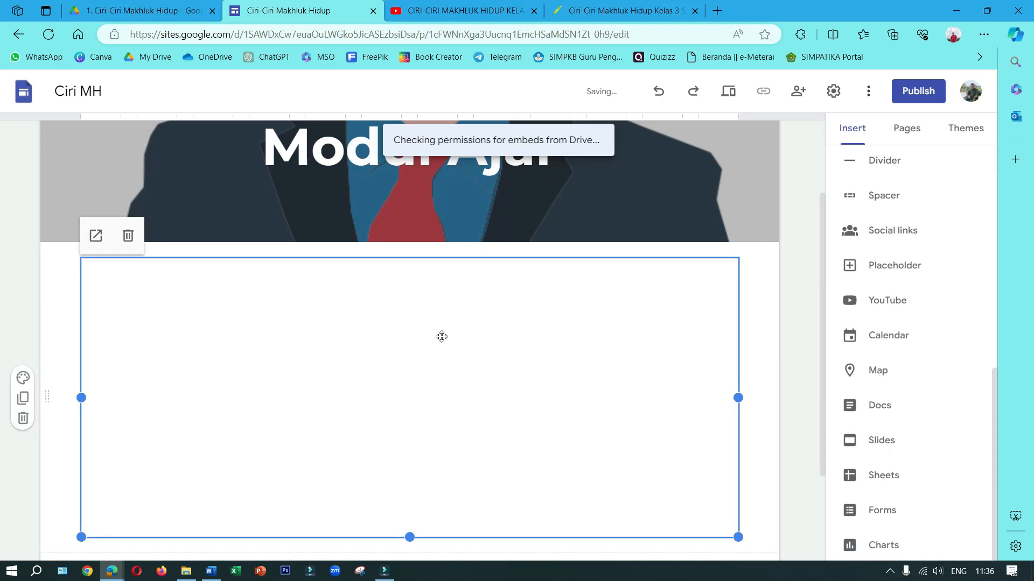
{"action": "scroll", "coordinate": [521, 416], "scroll_direction": "down", "scroll_amount": 1}
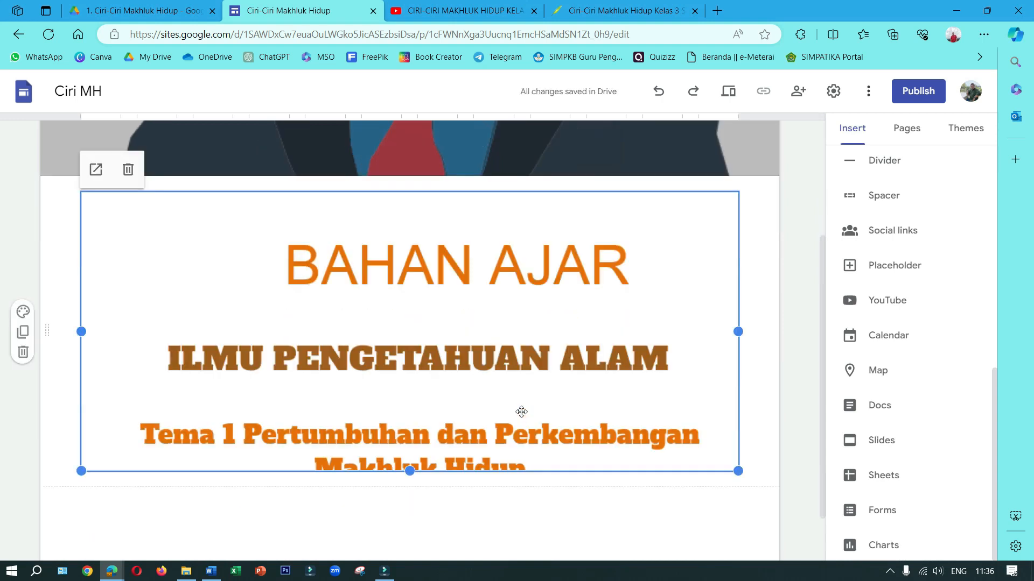
{"action": "left_click_drag", "start_coordinate": [411, 472], "coordinate": [425, 427]}
{"action": "left_click_drag", "start_coordinate": [411, 474], "coordinate": [411, 526]}
{"action": "scroll", "coordinate": [454, 456], "scroll_direction": "up", "scroll_amount": 1}
{"action": "scroll", "coordinate": [465, 502], "scroll_direction": "down", "scroll_amount": 2}
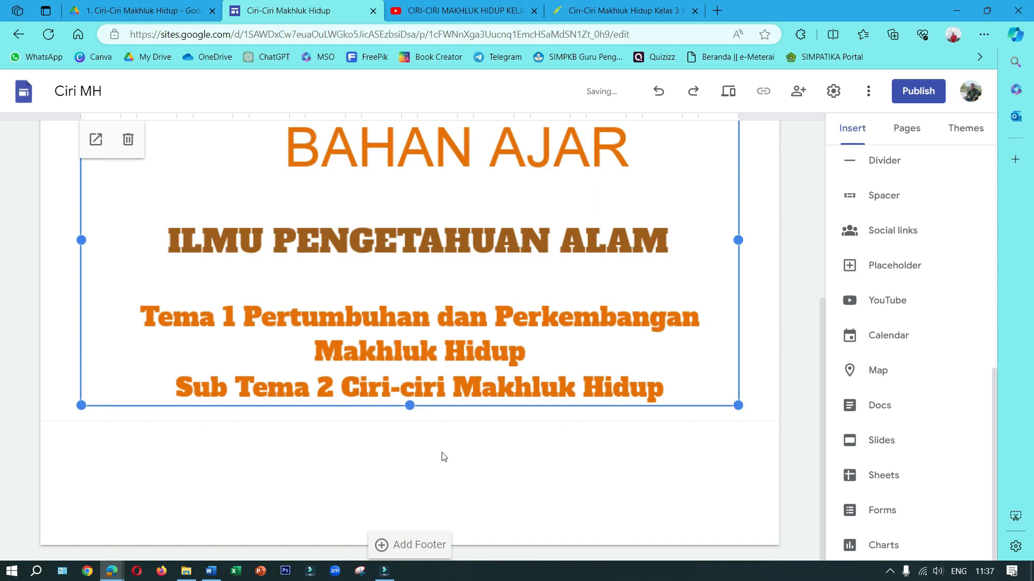
{"action": "left_click_drag", "start_coordinate": [411, 421], "coordinate": [413, 499]}
On the Materi Pelajaran page, insert the content block that has one image beside a title and text
{"action": "scroll", "coordinate": [646, 467], "scroll_direction": "up", "scroll_amount": 3}
{"action": "scroll", "coordinate": [646, 467], "scroll_direction": "up", "scroll_amount": 3}
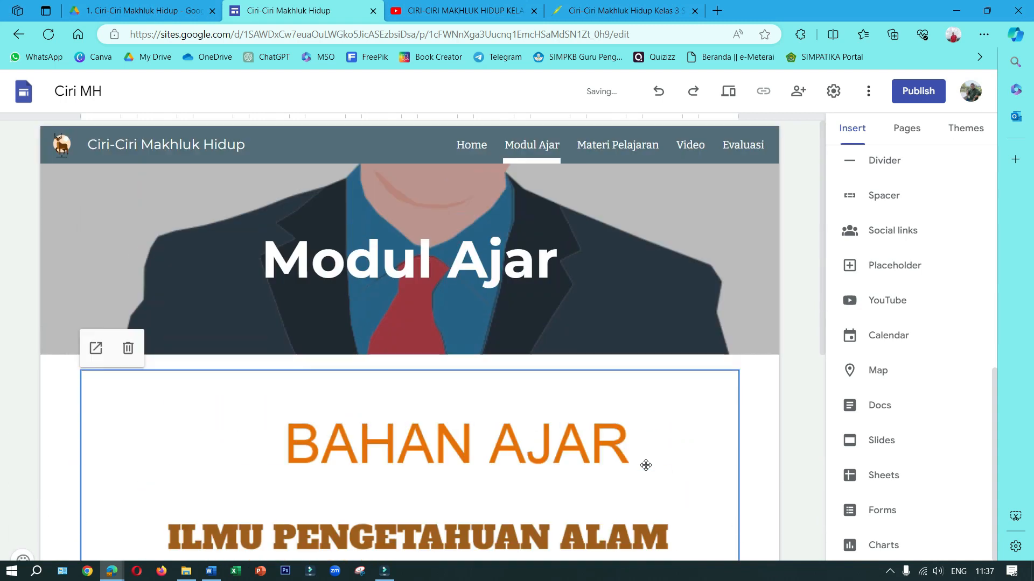
{"action": "left_click", "coordinate": [614, 146]}
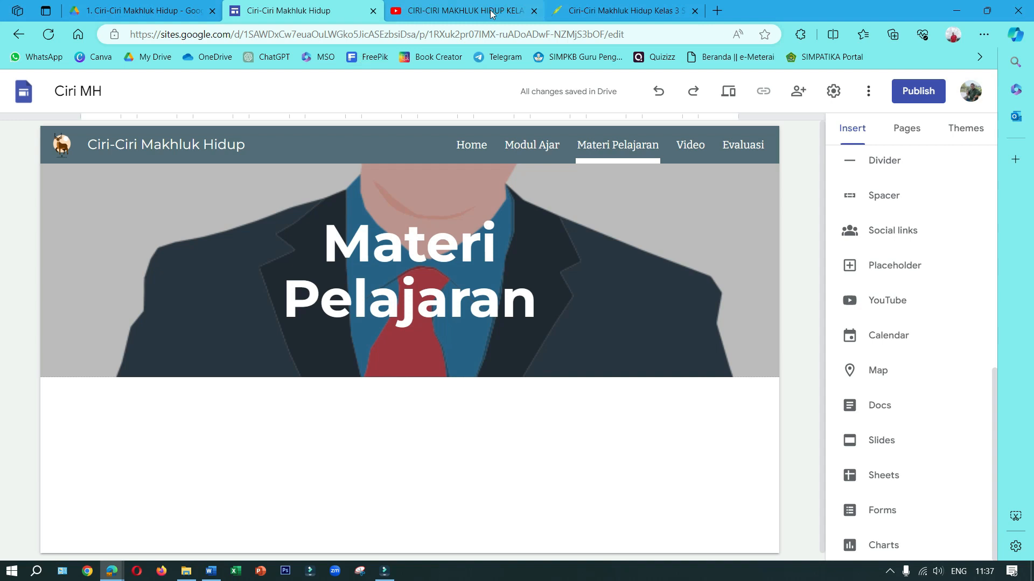
{"action": "left_click", "coordinate": [596, 12]}
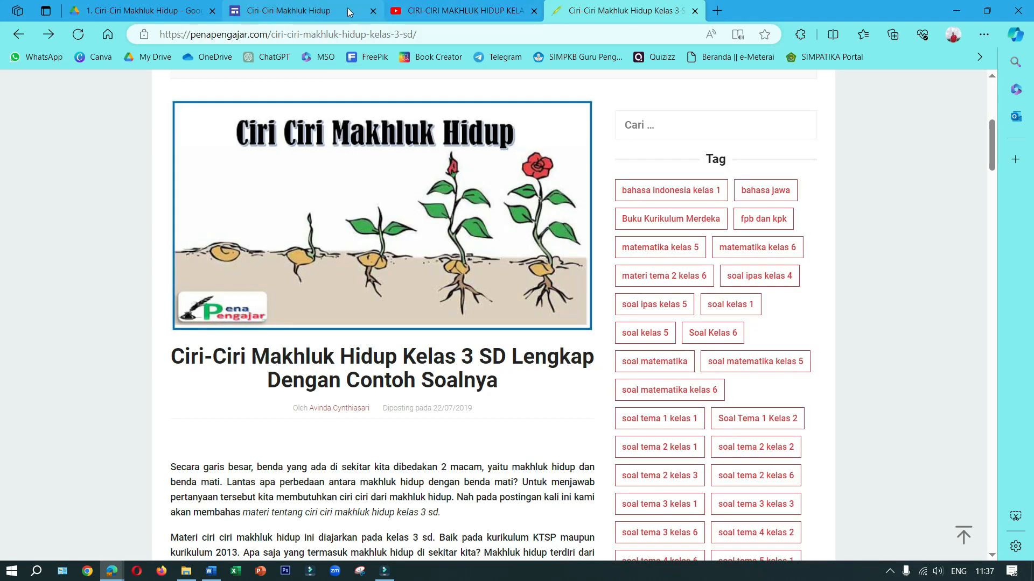
{"action": "left_click", "coordinate": [325, 15]}
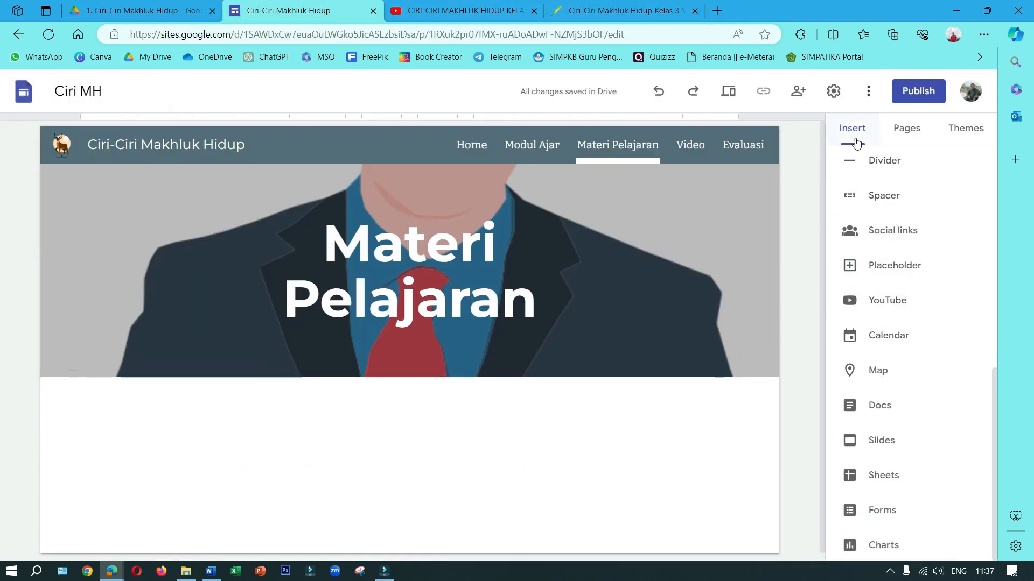
{"action": "scroll", "coordinate": [940, 350], "scroll_direction": "up", "scroll_amount": 3}
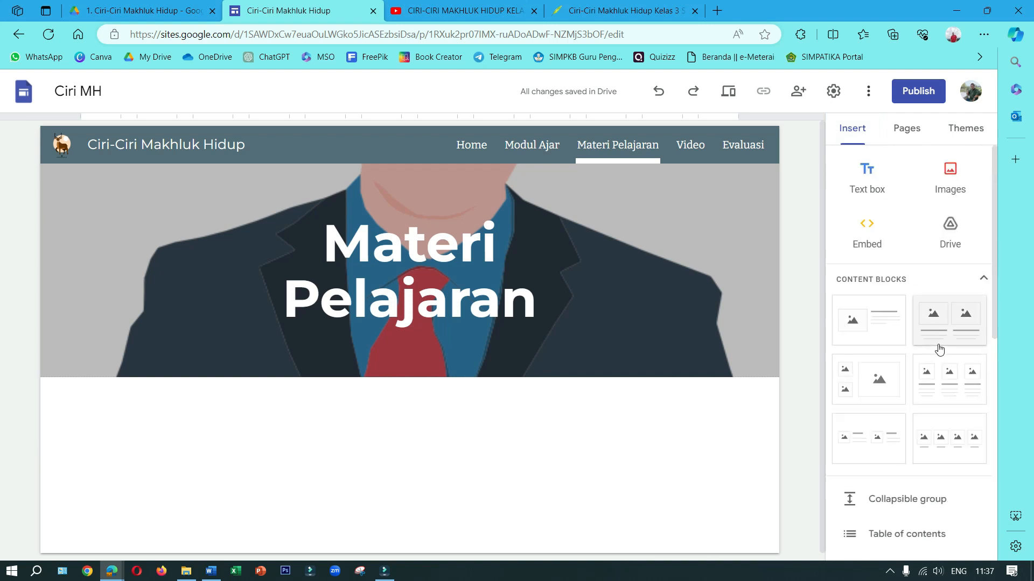
{"action": "left_click", "coordinate": [845, 326]}
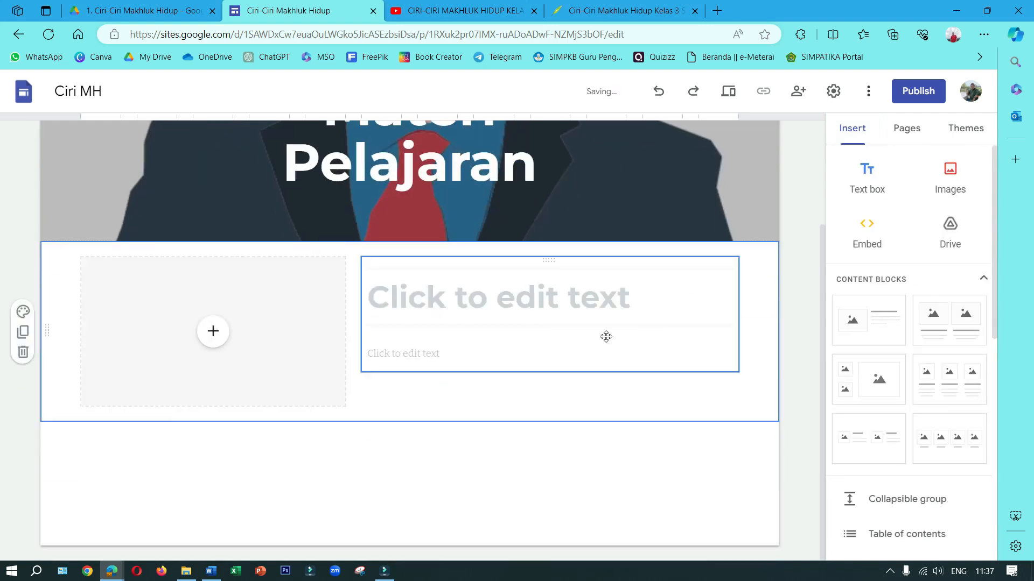
Enter "Ciri-ciri Makhluk Hidul" as the title of the new content block
{"action": "left_click", "coordinate": [503, 307]}
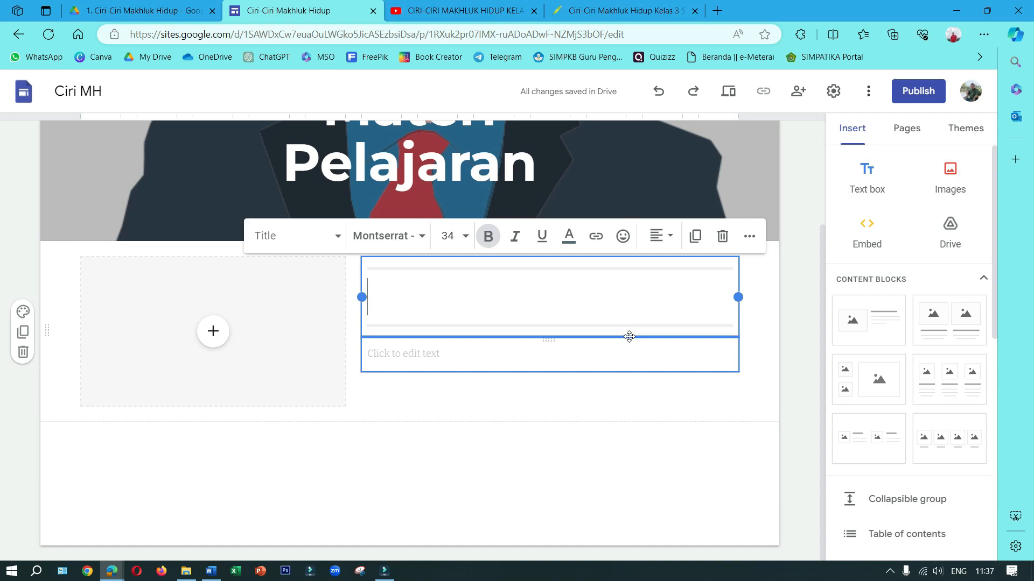
{"action": "type", "text": "Ciri"}
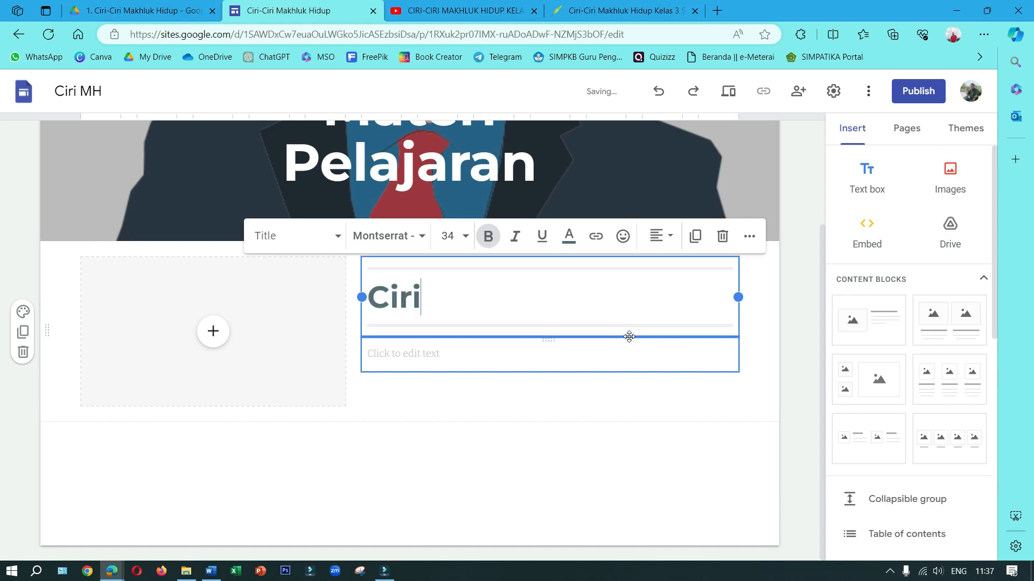
{"action": "type", "text": "-ciri Mah"}
{"action": "type", "text": "luk"}
{"action": "key", "text": "Left"}
{"action": "key", "text": "Left"}
{"action": "key", "text": "Left"}
{"action": "key", "text": "Left"}
{"action": "type", "text": "k"}
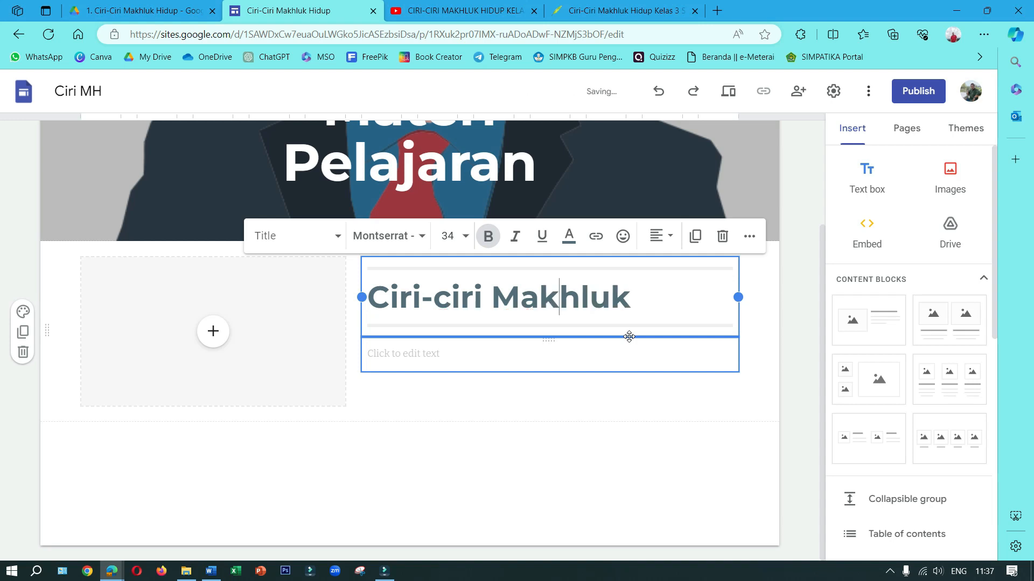
{"action": "key", "text": "End"}
{"action": "type", "text": "Hidu"}
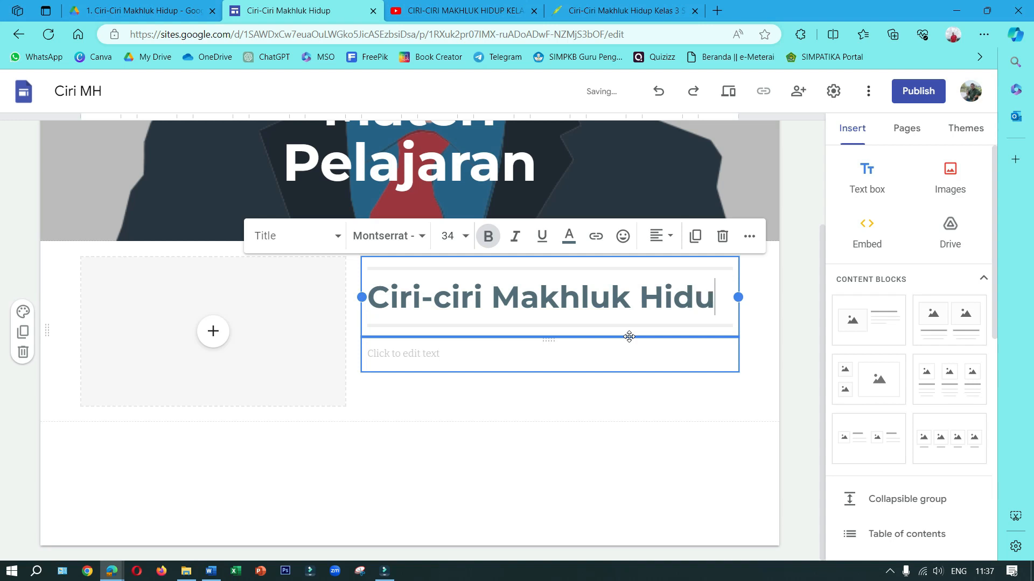
Enter "Silakan Klik Gambar disamping" as the body text below the content block's title
{"action": "left_click", "coordinate": [485, 356]}
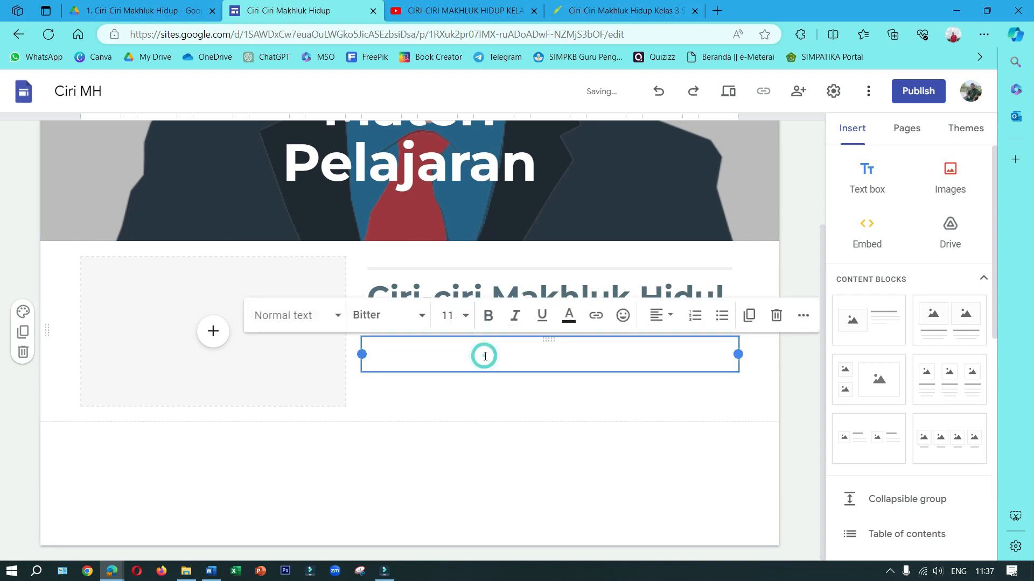
{"action": "type", "text": "Silakan Klik Gambar disamping"}
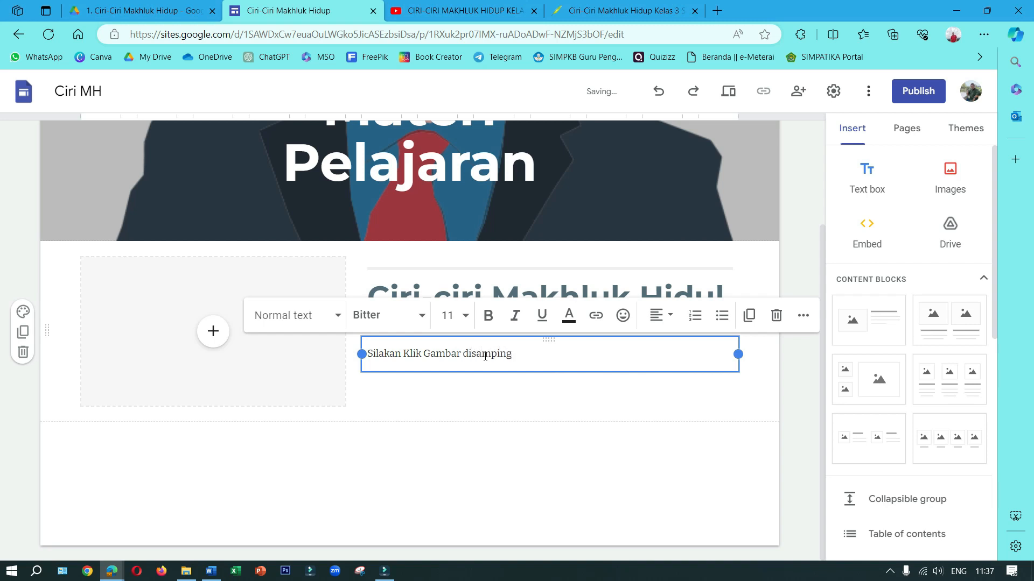
Fill the content block's image placeholder with the "Ciri Ciri Makhluk Hidup" plant-growth picture from the topic's subfolder of Media Bagus in Drive
{"action": "left_click", "coordinate": [215, 341]}
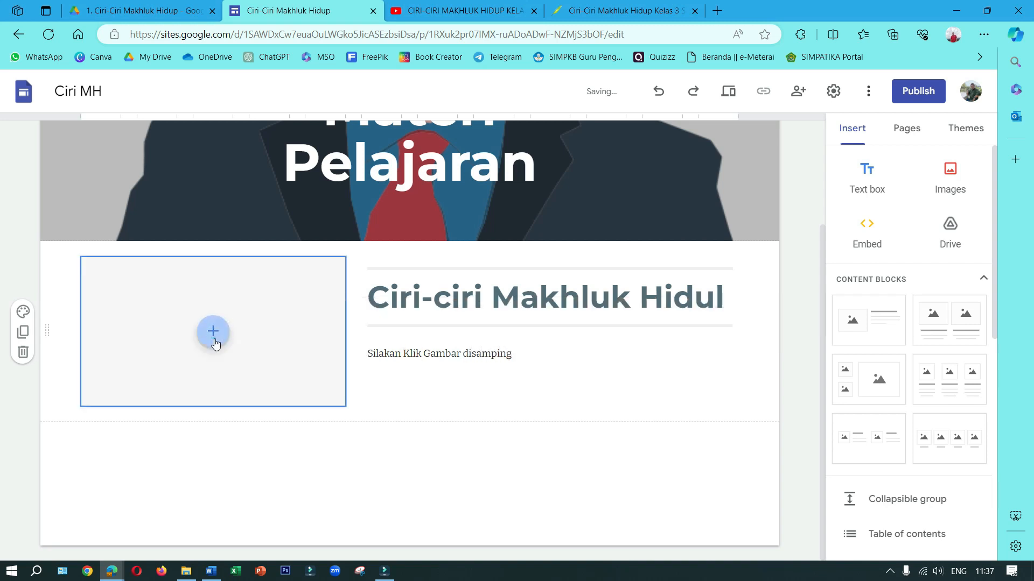
{"action": "left_click", "coordinate": [248, 400]}
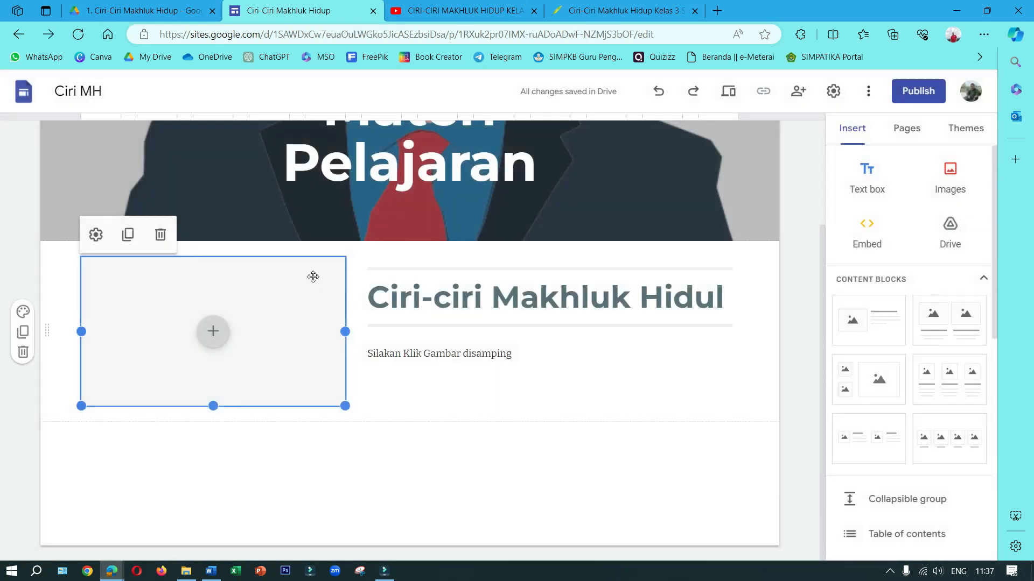
{"action": "left_click", "coordinate": [211, 332]}
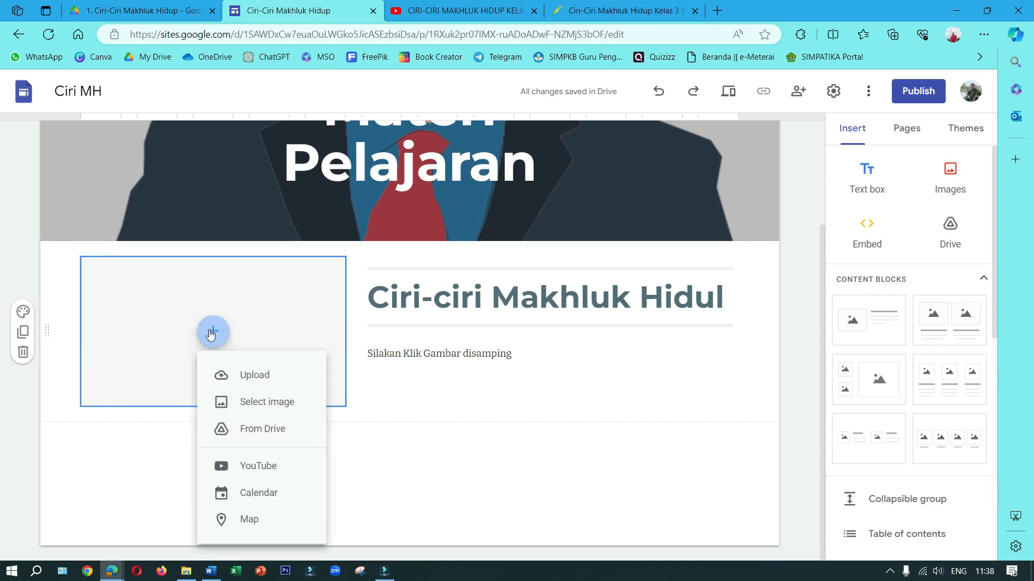
{"action": "left_click", "coordinate": [226, 428]}
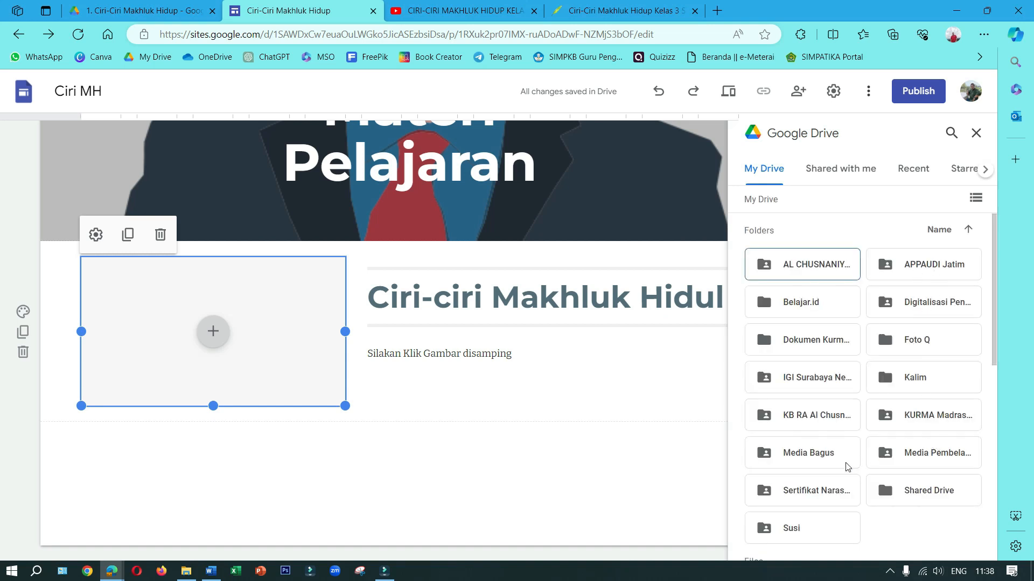
{"action": "double_click", "coordinate": [829, 467]}
{"action": "double_click", "coordinate": [804, 270]}
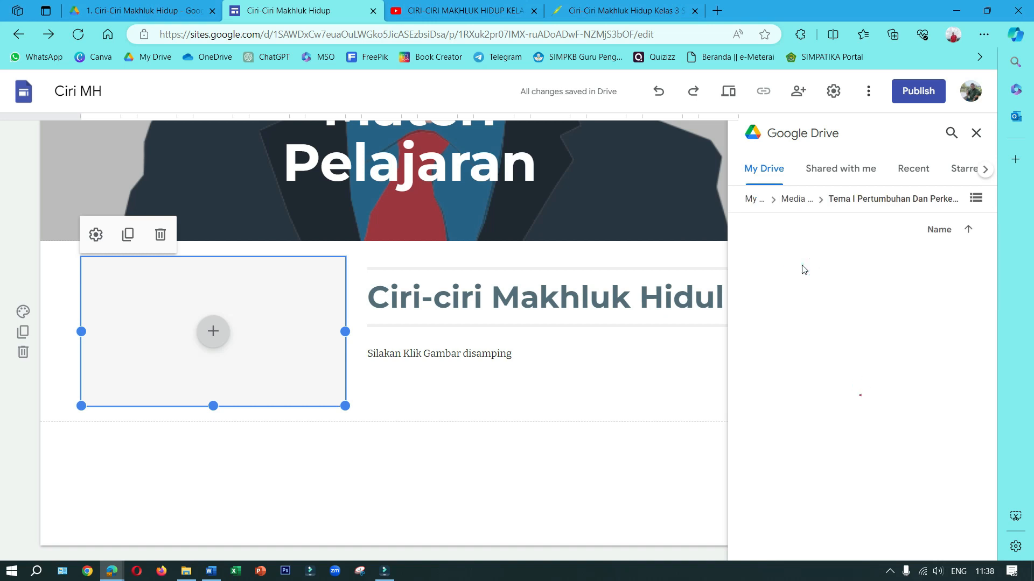
{"action": "double_click", "coordinate": [802, 267]}
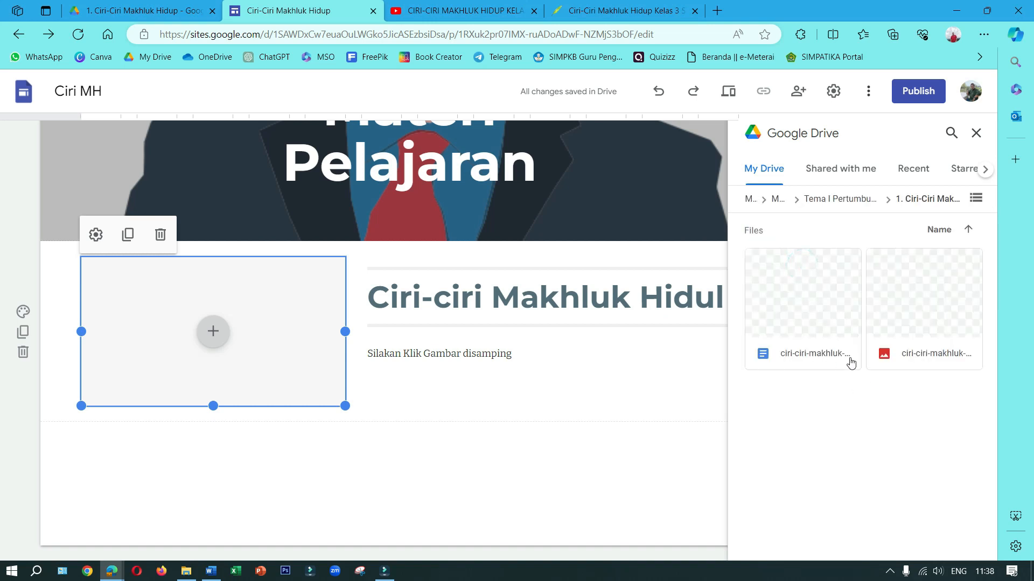
{"action": "left_click", "coordinate": [911, 312]}
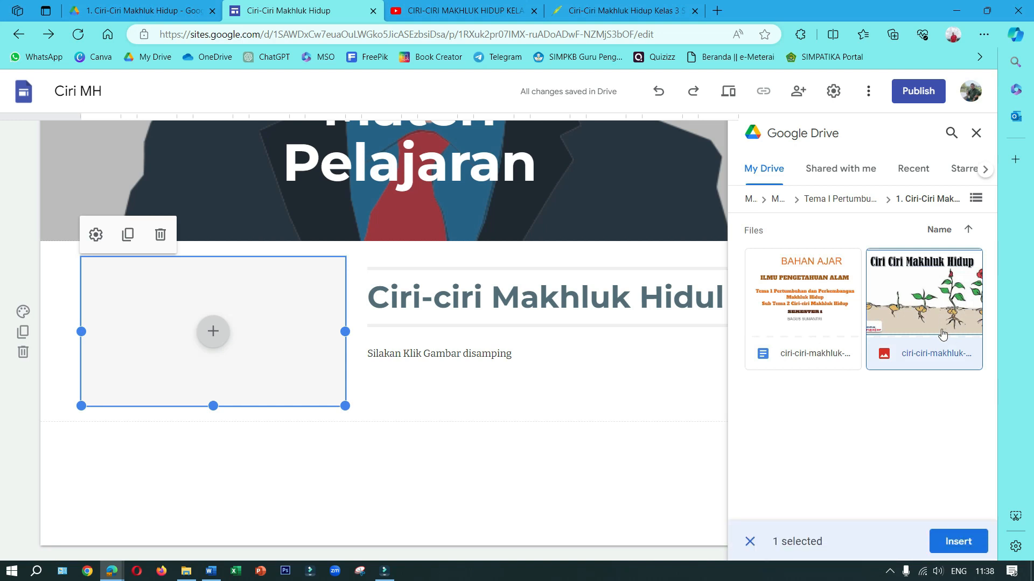
{"action": "left_click", "coordinate": [951, 540]}
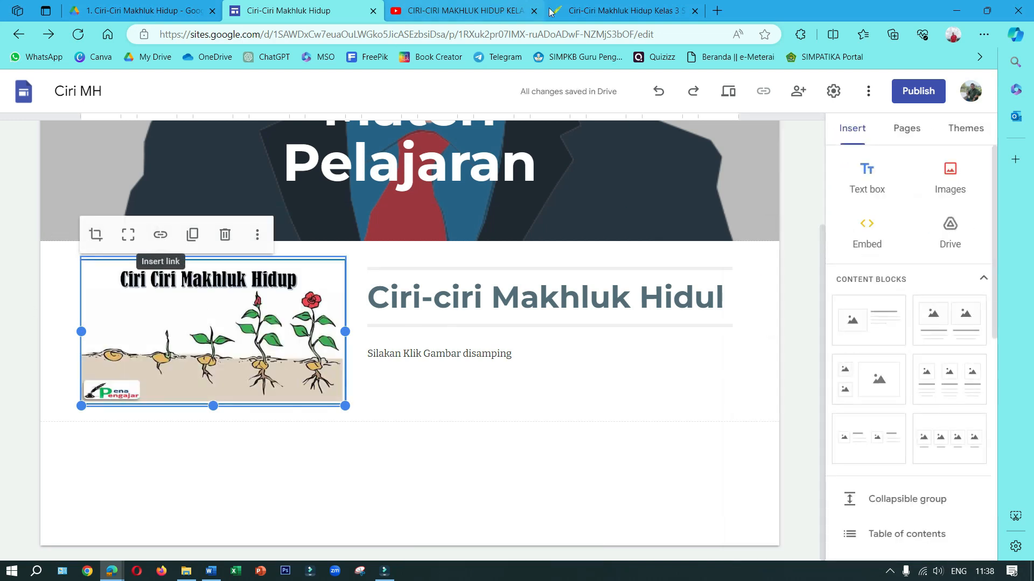
Copy the web address of the penapengajar.com article on Ciri-Ciri Makhluk Hidup Kelas 3 SD
{"action": "left_click", "coordinate": [575, 4]}
{"action": "scroll", "coordinate": [450, 262], "scroll_direction": "down", "scroll_amount": 5}
{"action": "scroll", "coordinate": [464, 358], "scroll_direction": "up", "scroll_amount": 7}
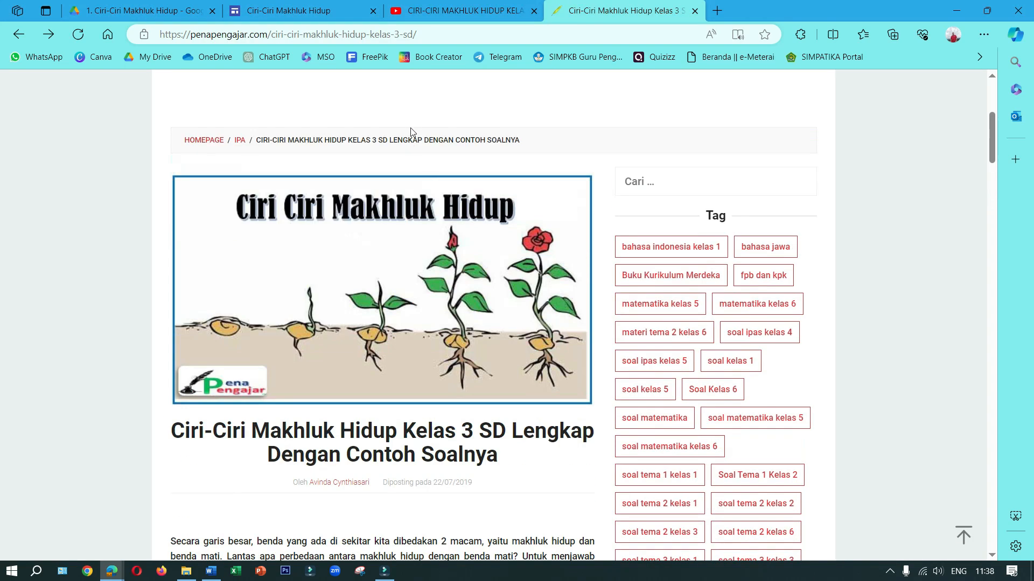
{"action": "left_click", "coordinate": [429, 35]}
{"action": "right_click", "coordinate": [429, 35]}
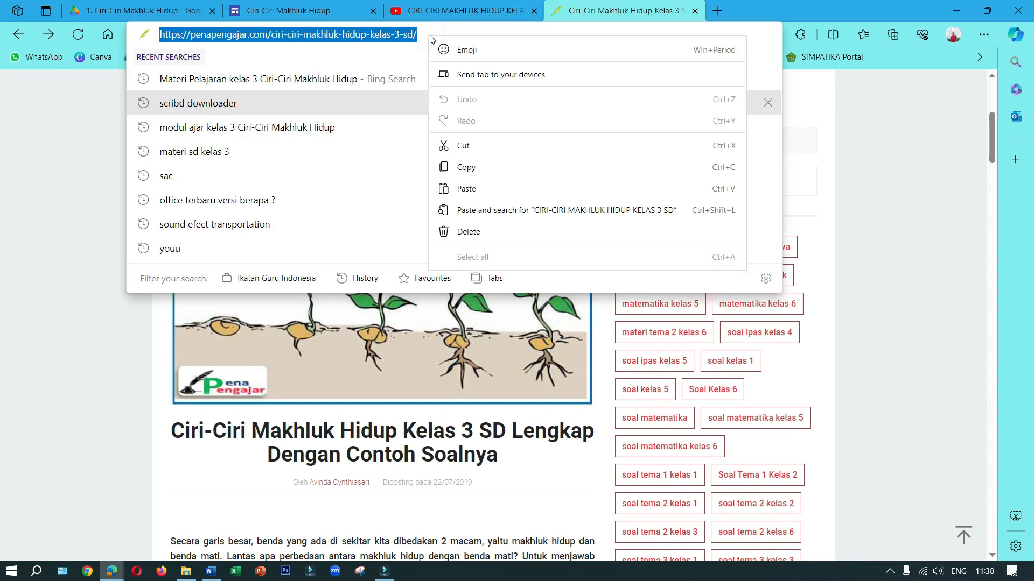
{"action": "left_click", "coordinate": [466, 168]}
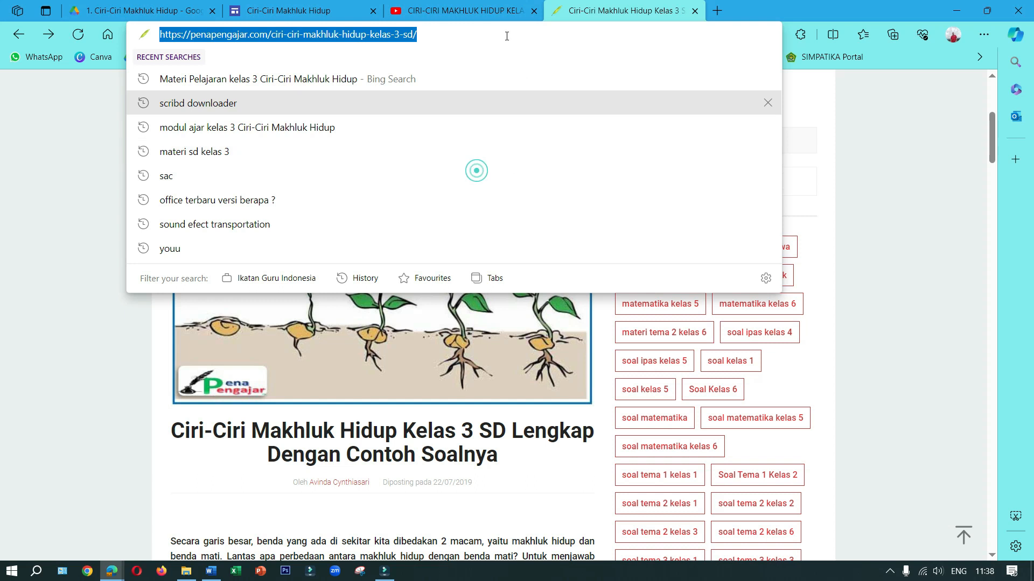
Link the plant-growth image on the Materi Pelajaran page to the copied penapengajar.com article address
{"action": "left_click", "coordinate": [289, 11]}
{"action": "left_click", "coordinate": [169, 228]}
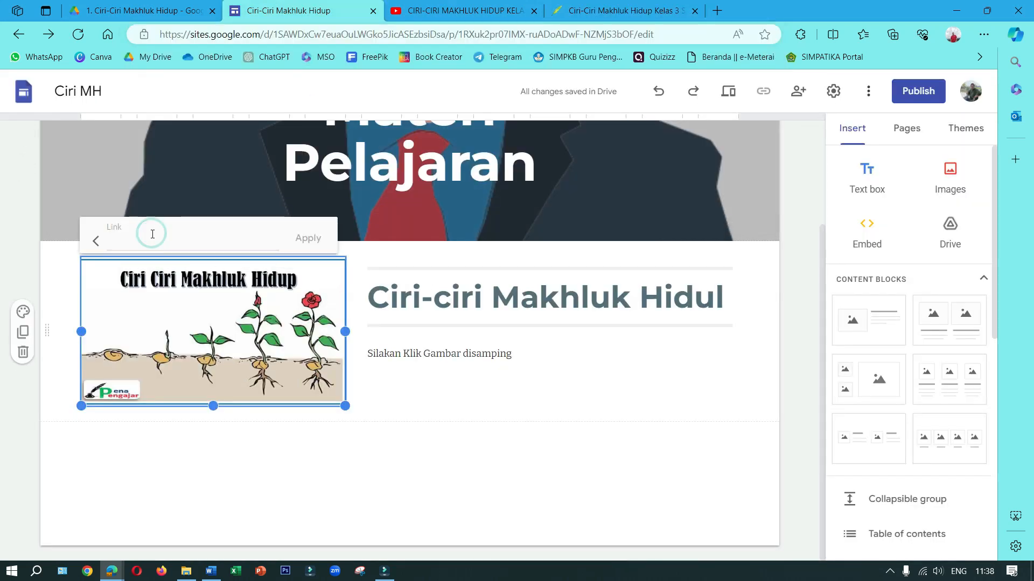
{"action": "right_click", "coordinate": [149, 248]}
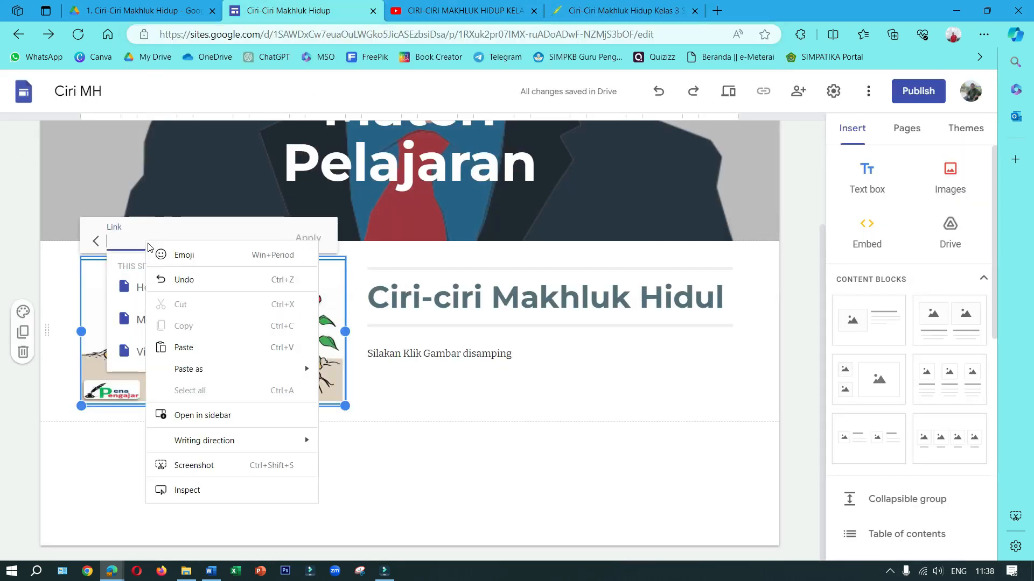
{"action": "left_click", "coordinate": [192, 347]}
{"action": "left_click", "coordinate": [308, 241]}
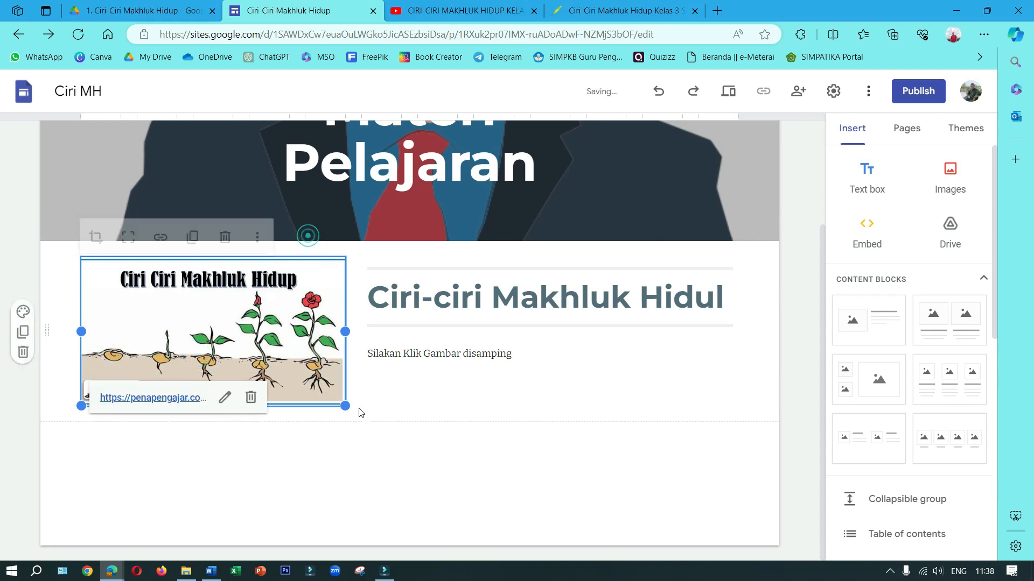
{"action": "left_click", "coordinate": [355, 469]}
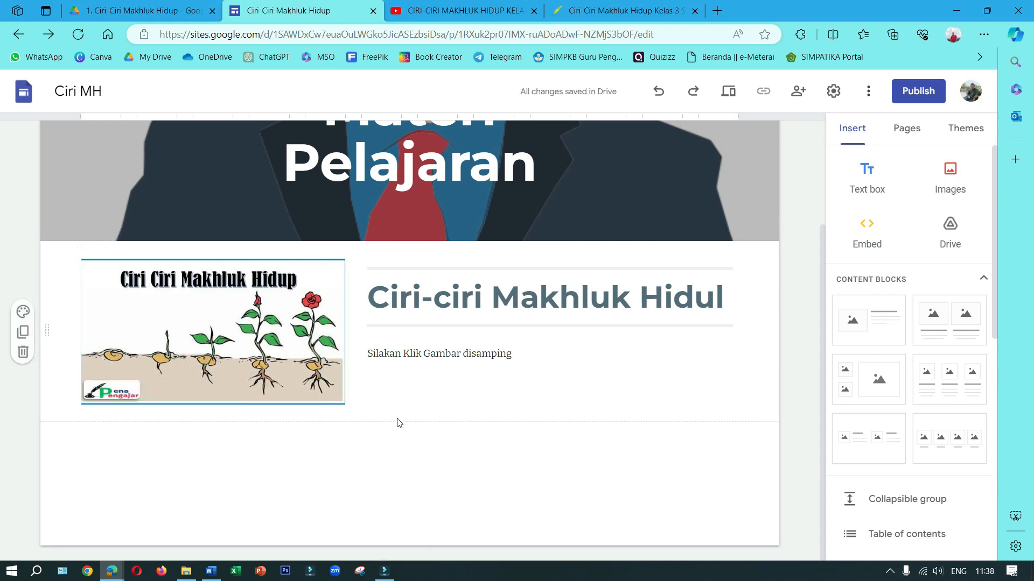
Open the site's Video page, then copy the address of the YouTube video "Ciri-ciri Makhluk Hidup | IPA | SayaBisa"
{"action": "scroll", "coordinate": [587, 418], "scroll_direction": "up", "scroll_amount": 3}
{"action": "left_click", "coordinate": [695, 152]}
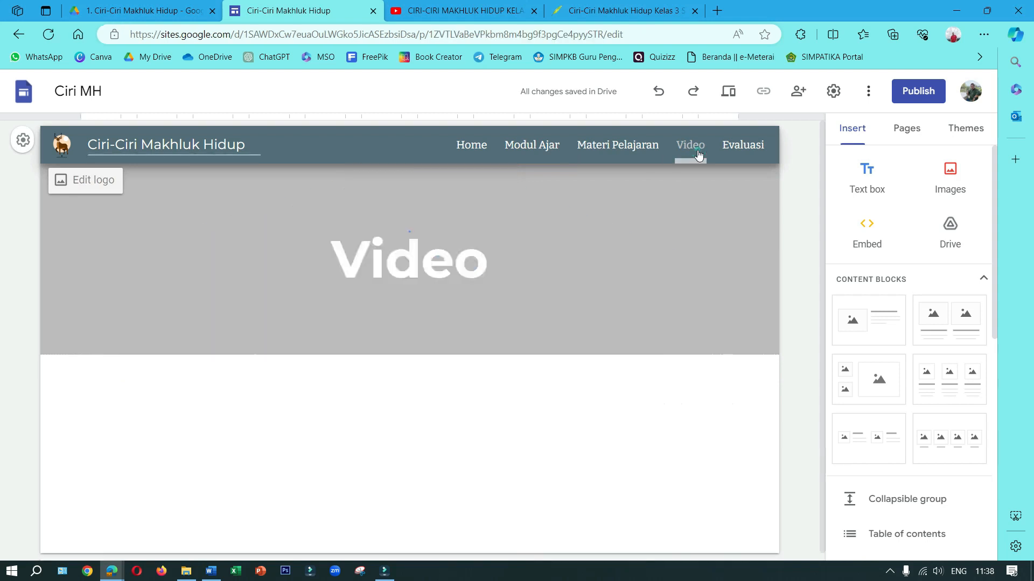
{"action": "left_click", "coordinate": [461, 11]}
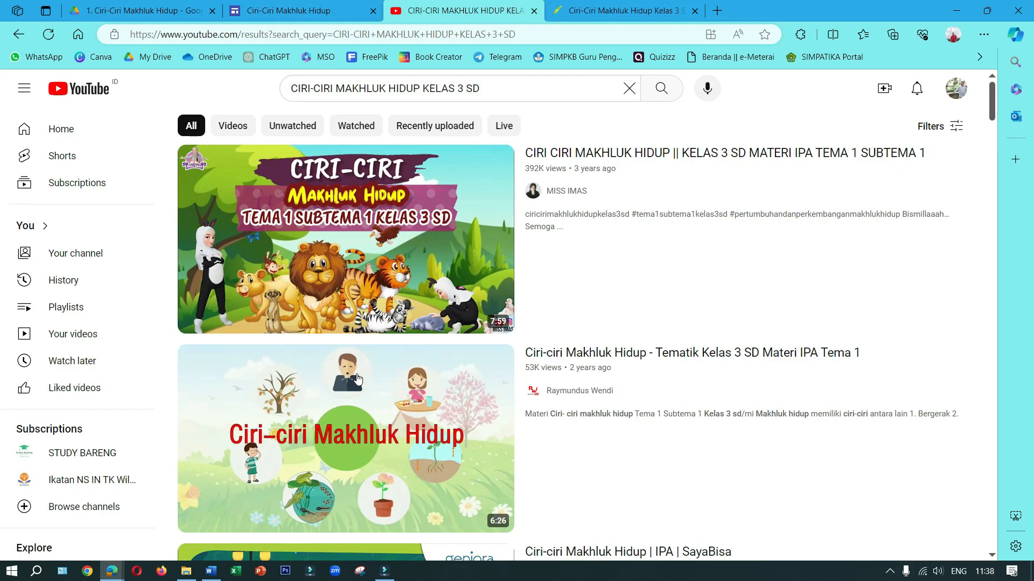
{"action": "scroll", "coordinate": [358, 378], "scroll_direction": "down", "scroll_amount": 5}
{"action": "left_click", "coordinate": [556, 301]}
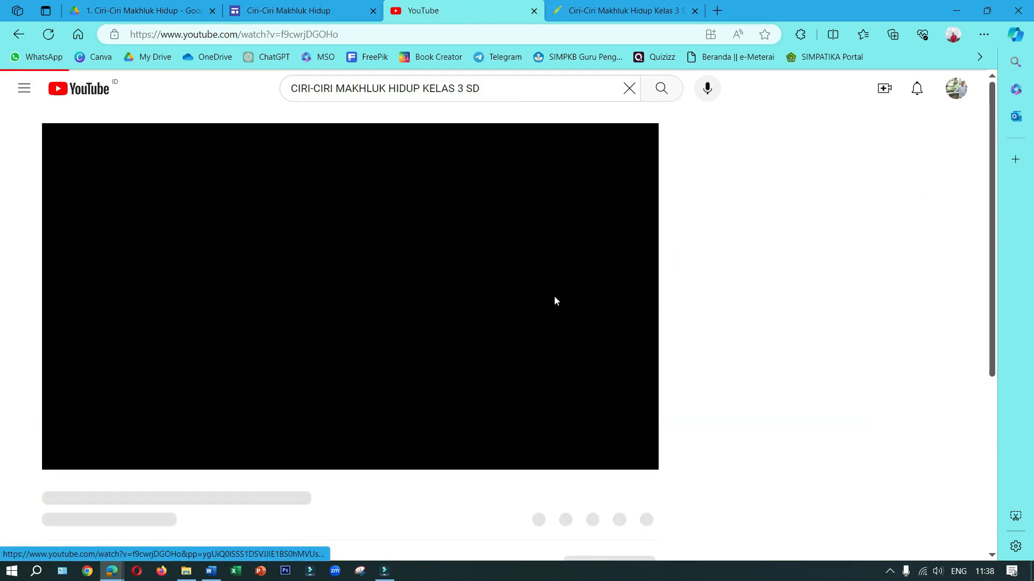
{"action": "left_click", "coordinate": [236, 33]}
{"action": "right_click", "coordinate": [236, 33]}
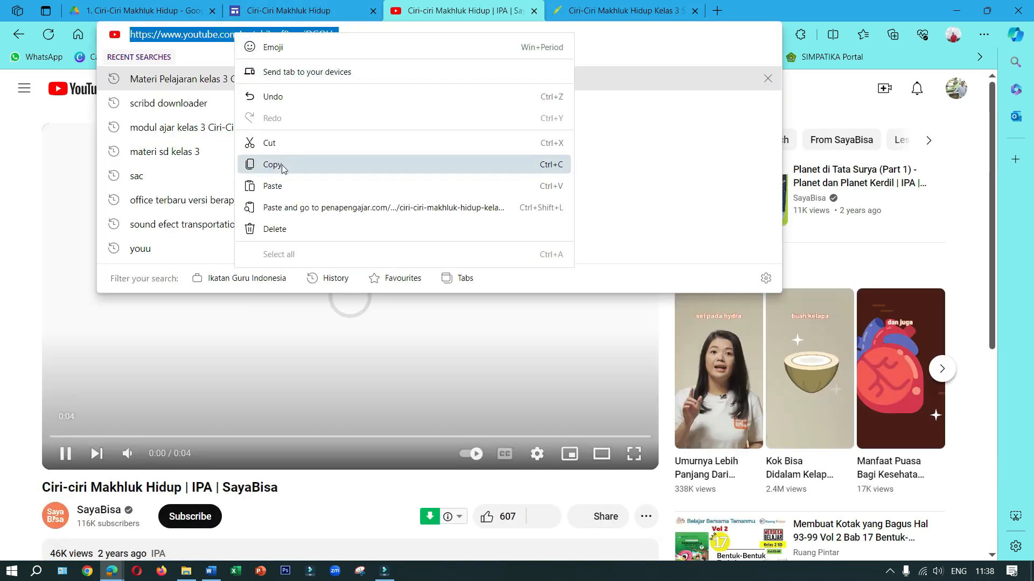
{"action": "left_click", "coordinate": [281, 165]}
{"action": "left_click", "coordinate": [288, 10]}
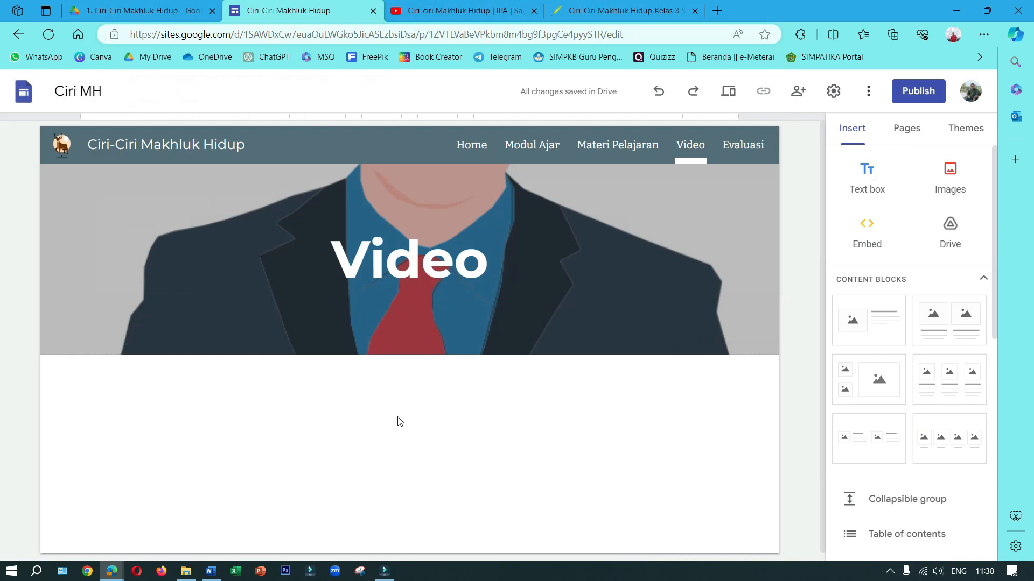
{"action": "scroll", "coordinate": [894, 359], "scroll_direction": "down", "scroll_amount": 1}
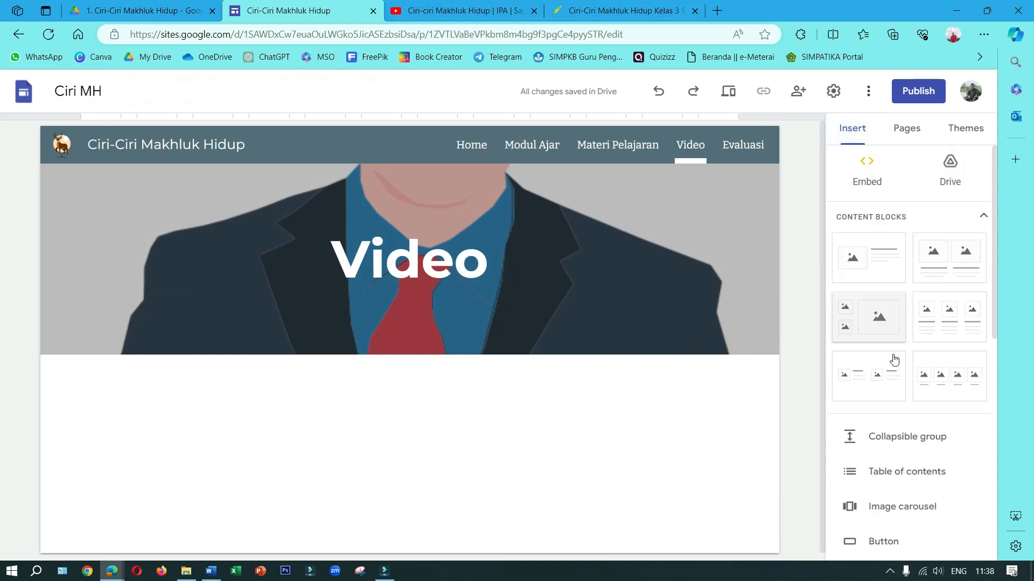
{"action": "scroll", "coordinate": [893, 359], "scroll_direction": "down", "scroll_amount": 7}
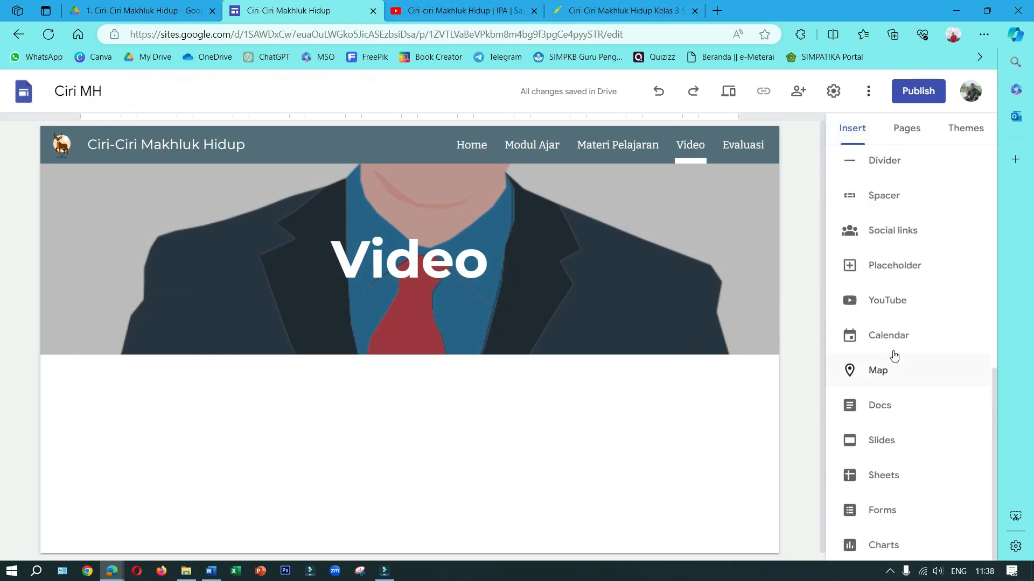
{"action": "left_click", "coordinate": [894, 309]}
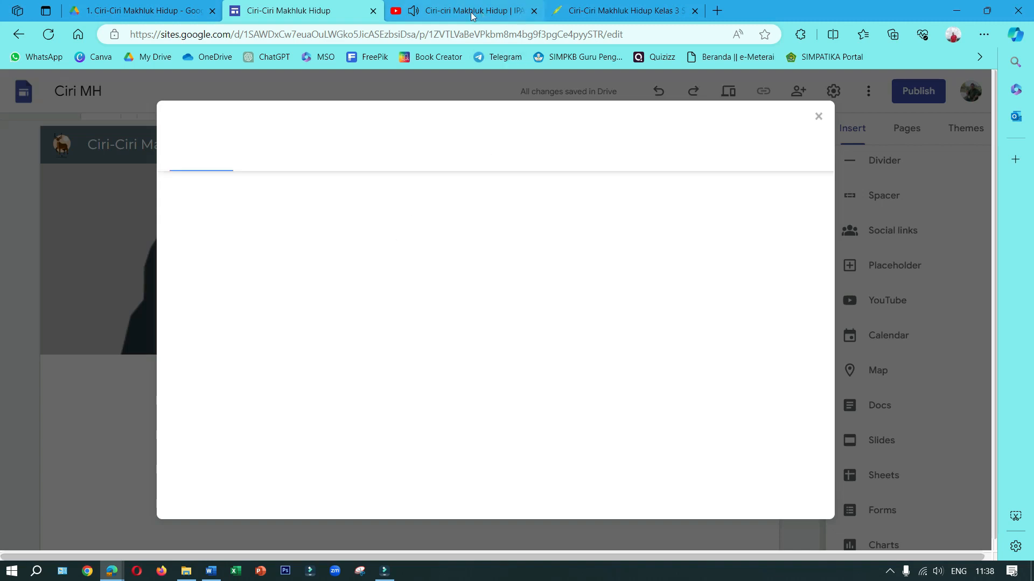
{"action": "left_click", "coordinate": [474, 12]}
{"action": "left_click", "coordinate": [288, 11]}
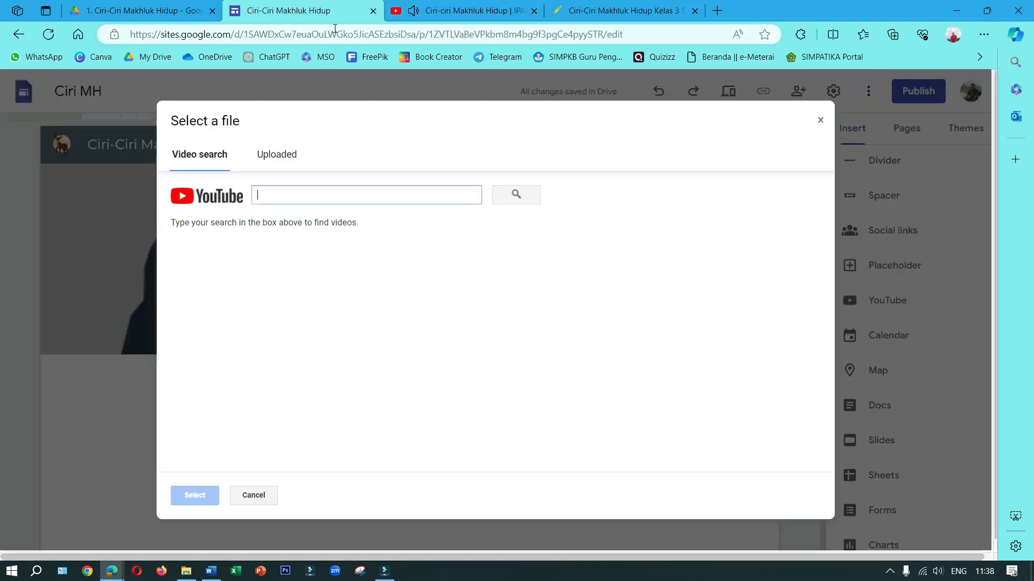
{"action": "right_click", "coordinate": [324, 195]}
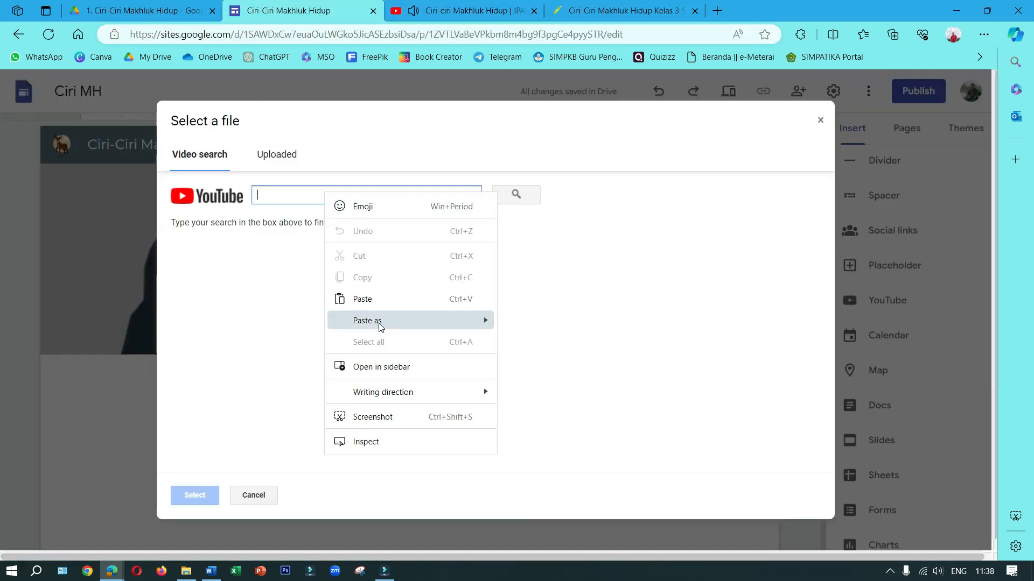
{"action": "left_click", "coordinate": [379, 300]}
{"action": "left_click", "coordinate": [516, 195]}
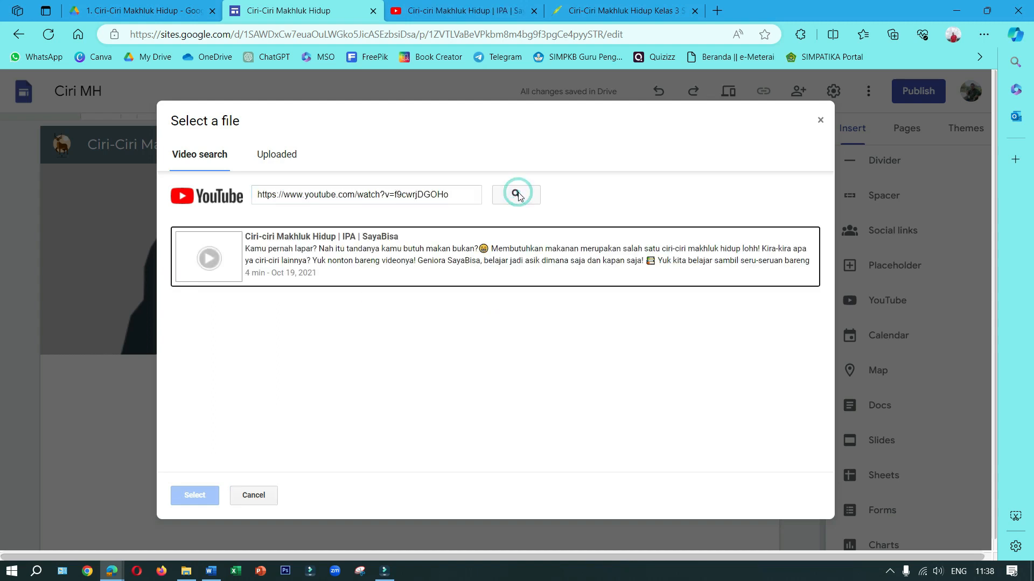
{"action": "left_click", "coordinate": [355, 279]}
{"action": "left_click", "coordinate": [193, 493]}
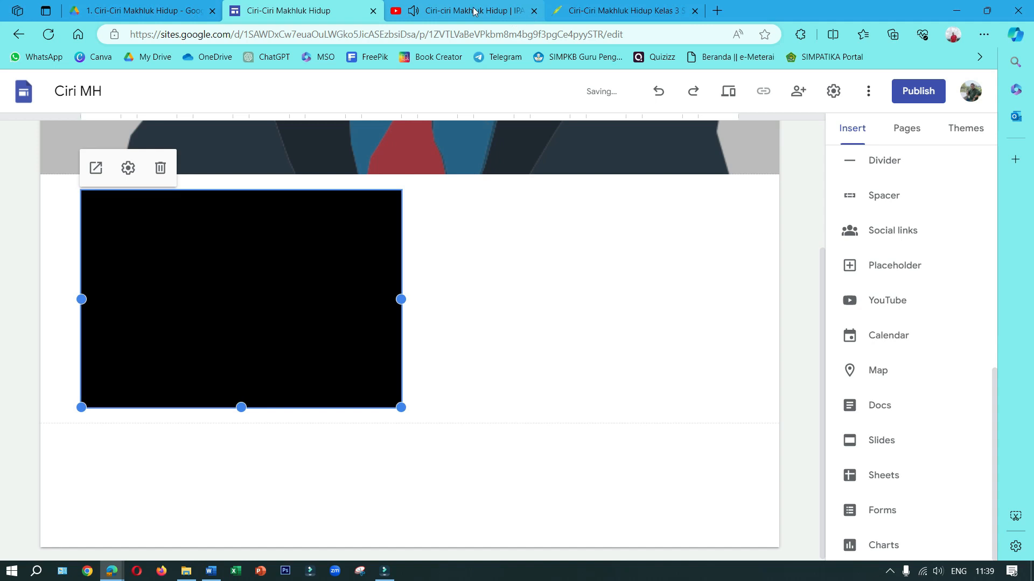
Close the YouTube page and enlarge the embedded video to the full content width, extending its lower edge downward
{"action": "left_click", "coordinate": [474, 11]}
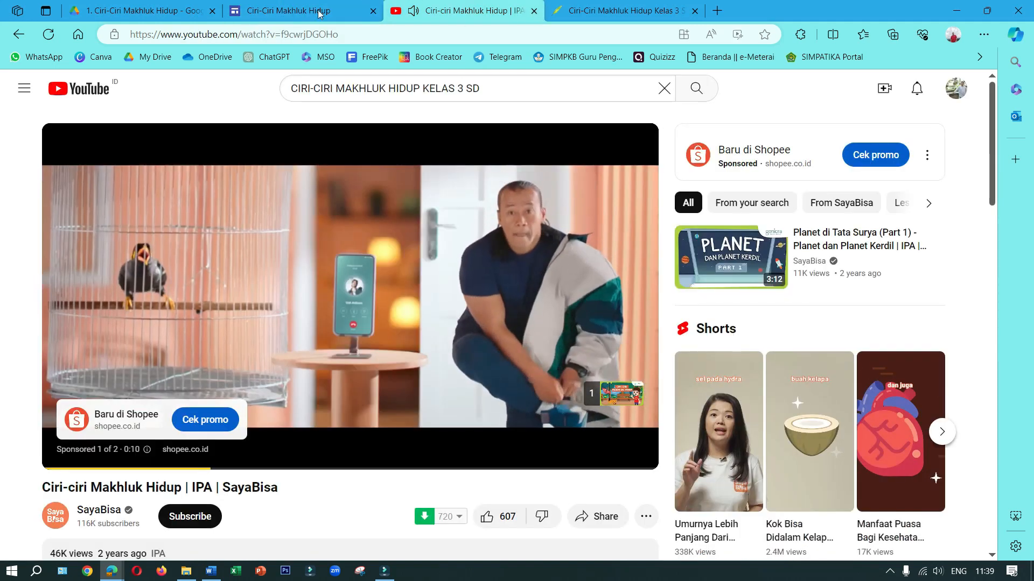
{"action": "left_click", "coordinate": [287, 15]}
{"action": "left_click_drag", "start_coordinate": [401, 300], "coordinate": [738, 299]}
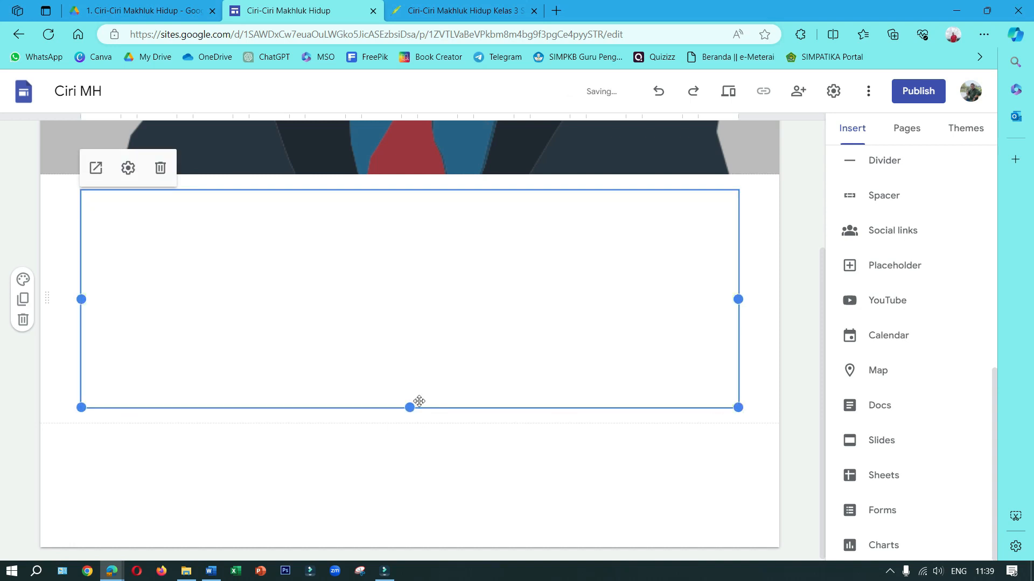
{"action": "left_click_drag", "start_coordinate": [410, 408], "coordinate": [390, 548]}
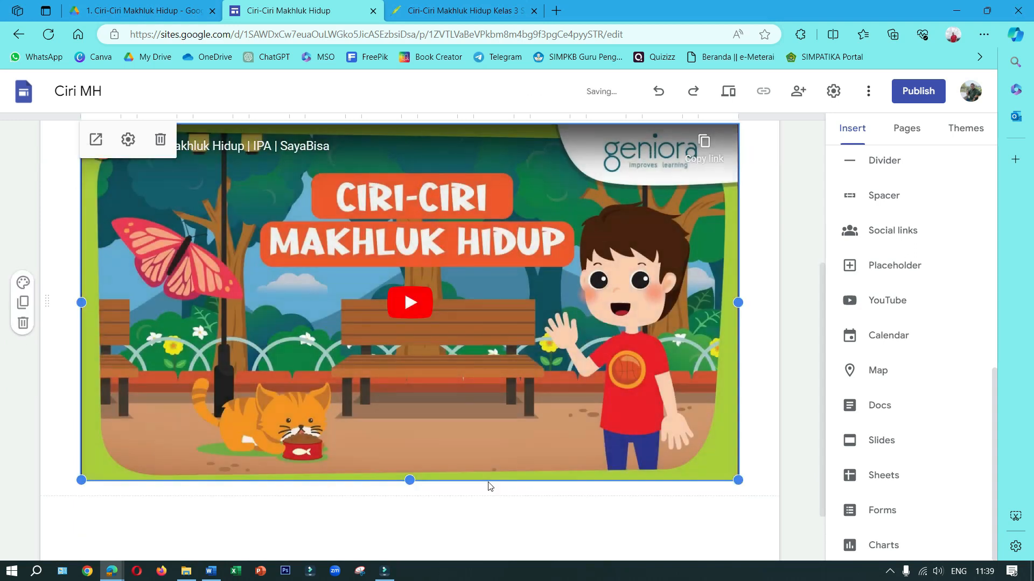
{"action": "scroll", "coordinate": [490, 486], "scroll_direction": "down", "scroll_amount": 1}
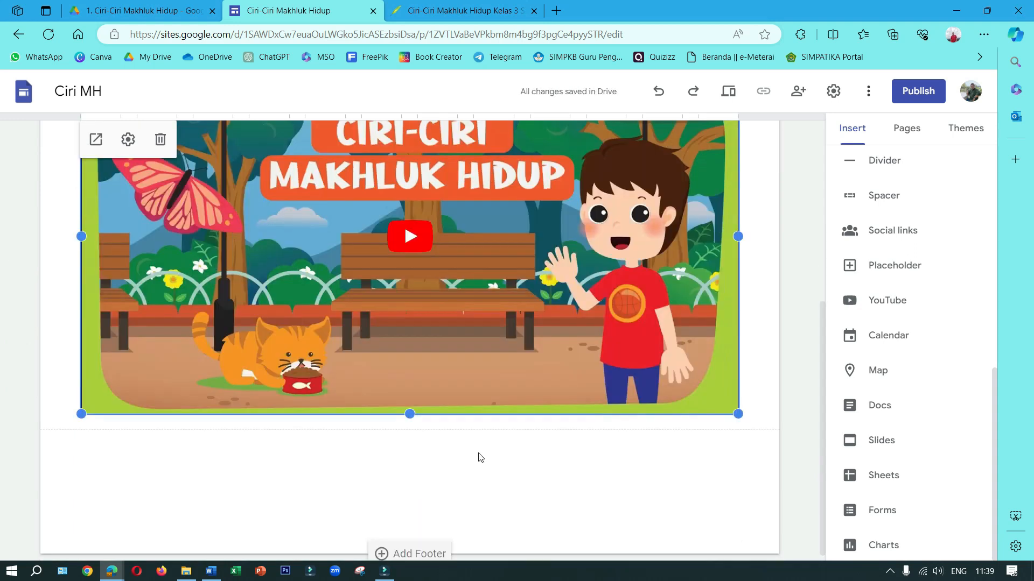
{"action": "left_click_drag", "start_coordinate": [407, 425], "coordinate": [408, 433]}
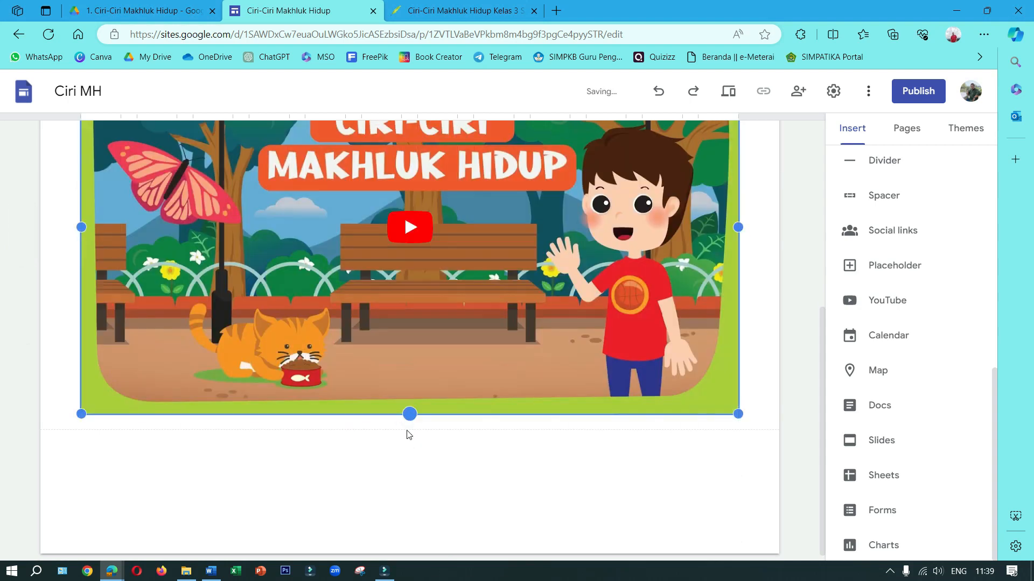
{"action": "scroll", "coordinate": [612, 406], "scroll_direction": "up", "scroll_amount": 2}
{"action": "scroll", "coordinate": [613, 406], "scroll_direction": "down", "scroll_amount": 2}
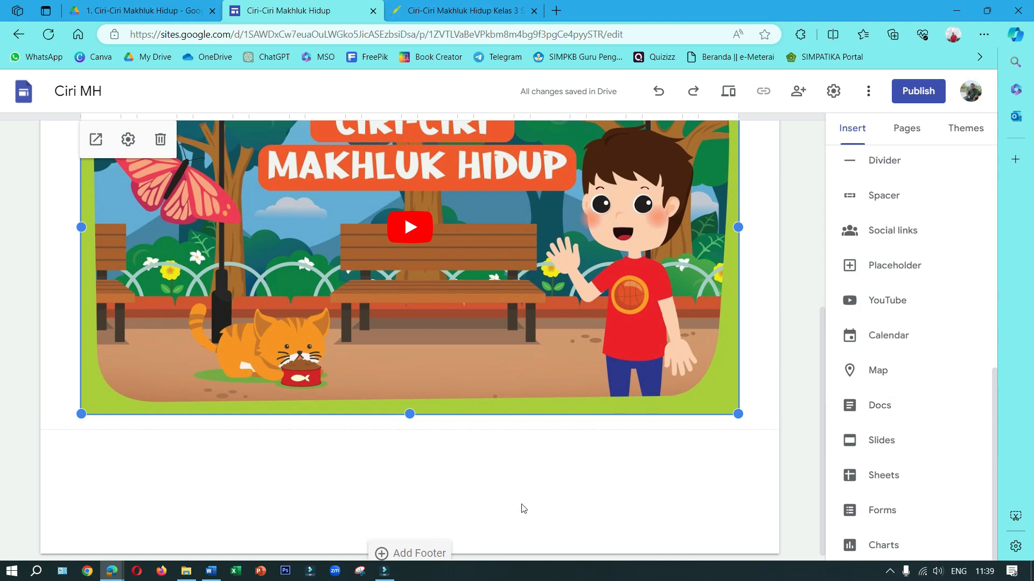
Return to the site's Home page and add a footer reading "desain by" followed by the designer's first name
{"action": "scroll", "coordinate": [544, 481], "scroll_direction": "up", "scroll_amount": 5}
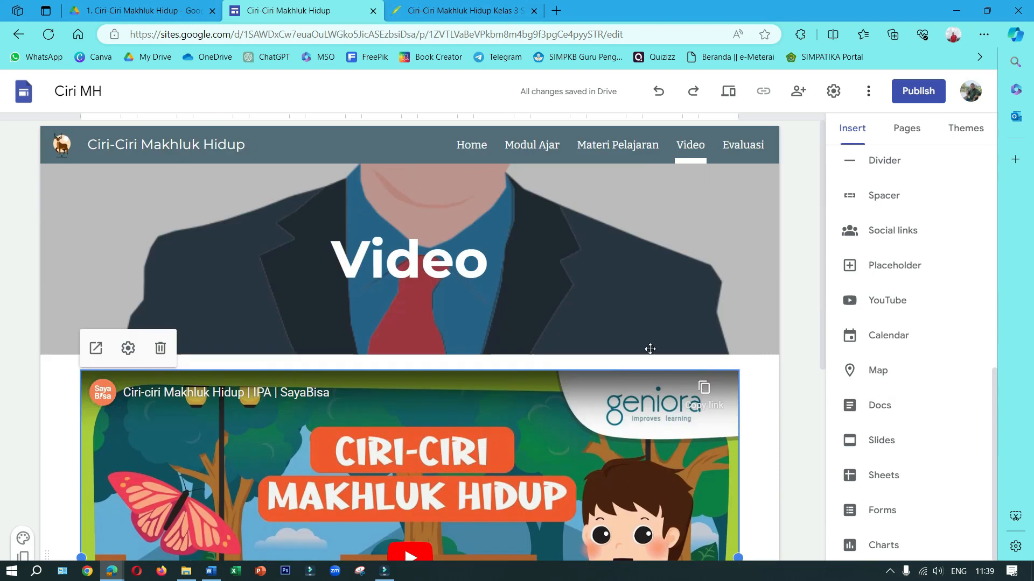
{"action": "left_click", "coordinate": [724, 146]}
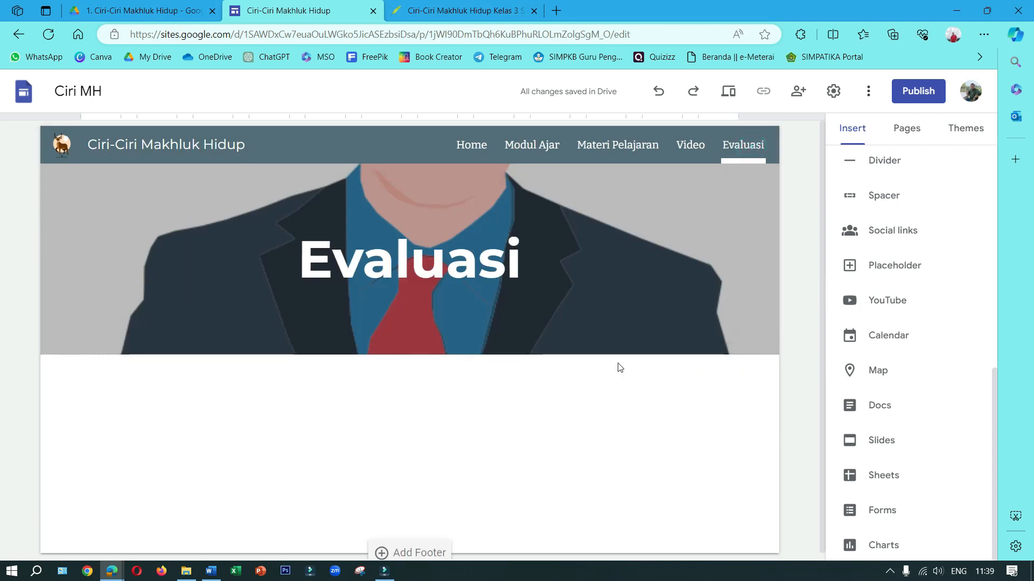
{"action": "left_click", "coordinate": [472, 146]}
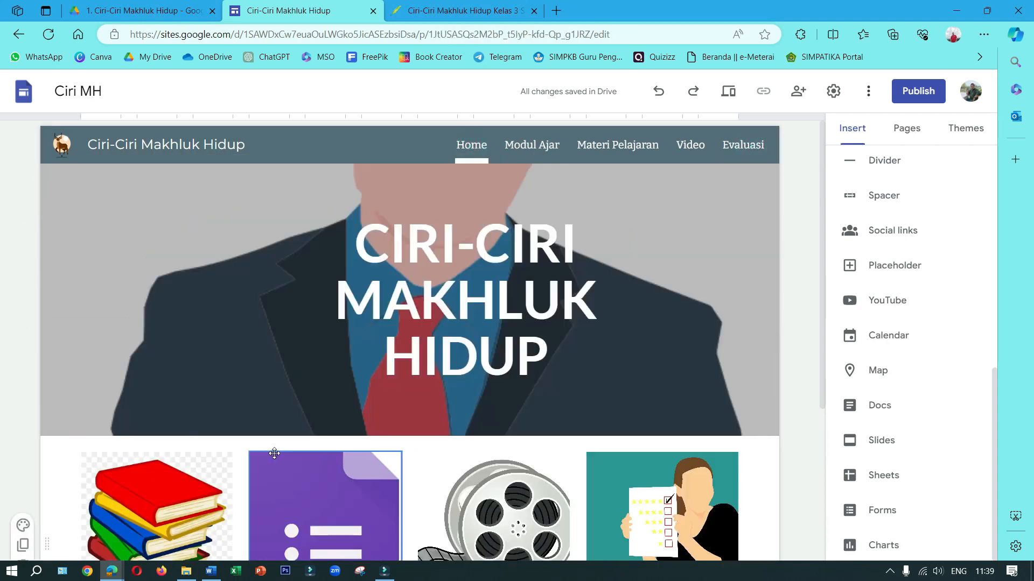
{"action": "scroll", "coordinate": [383, 407], "scroll_direction": "down", "scroll_amount": 4}
{"action": "scroll", "coordinate": [384, 408], "scroll_direction": "down", "scroll_amount": 1}
{"action": "mouse_move", "coordinate": [405, 563]}
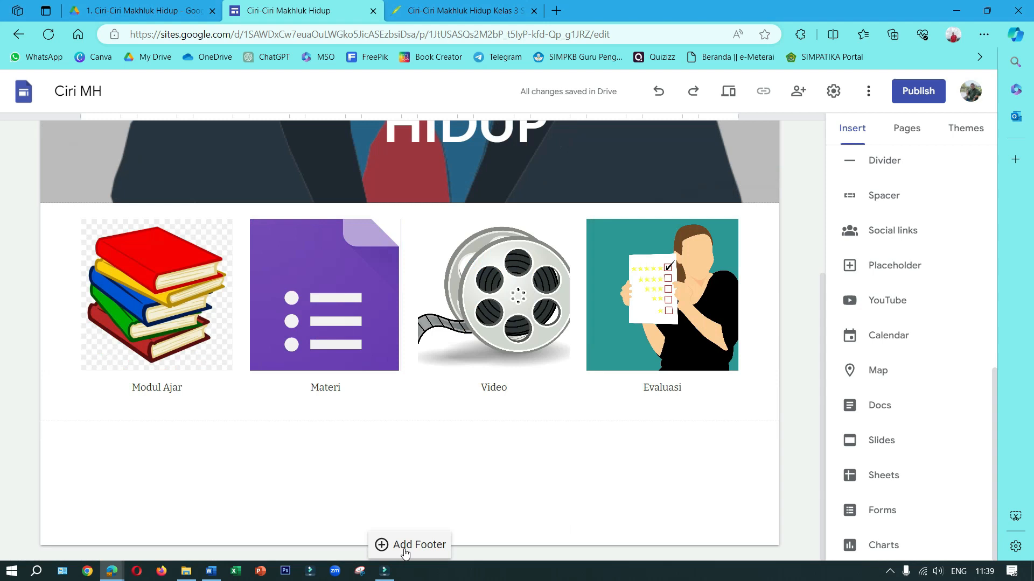
{"action": "left_click", "coordinate": [420, 545]}
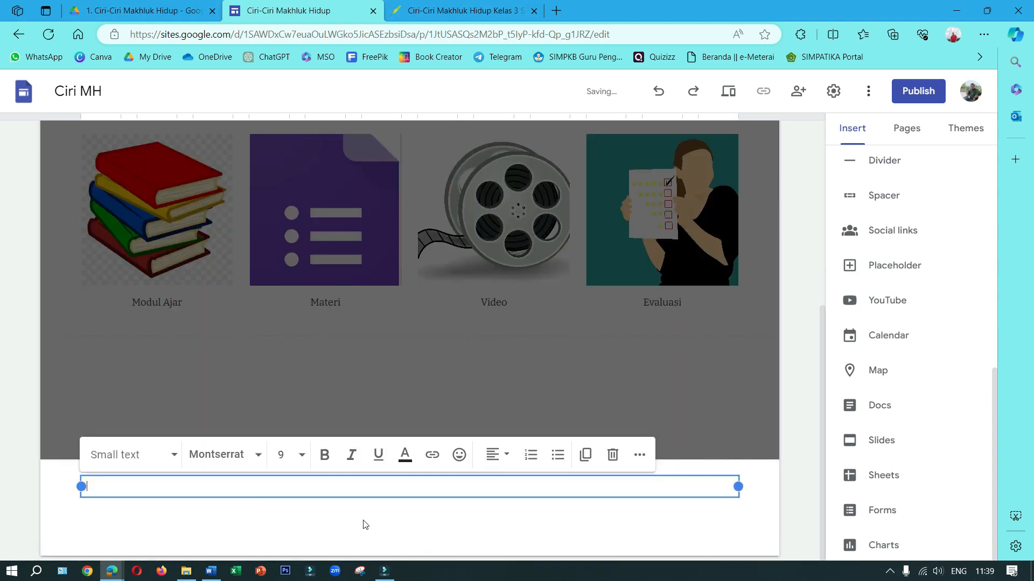
{"action": "type", "text": "desain by Bagus"}
Centre the footer text and make it bold
{"action": "left_click", "coordinate": [497, 455]}
{"action": "left_click", "coordinate": [492, 525]}
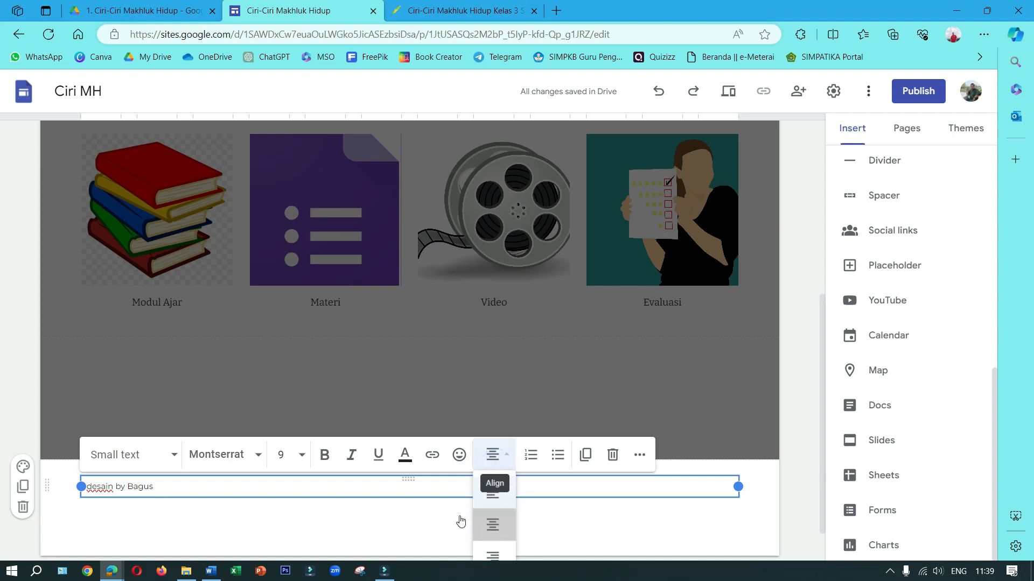
{"action": "left_click_drag", "start_coordinate": [457, 491], "coordinate": [334, 482]}
{"action": "left_click", "coordinate": [325, 458]}
{"action": "left_click", "coordinate": [787, 478]}
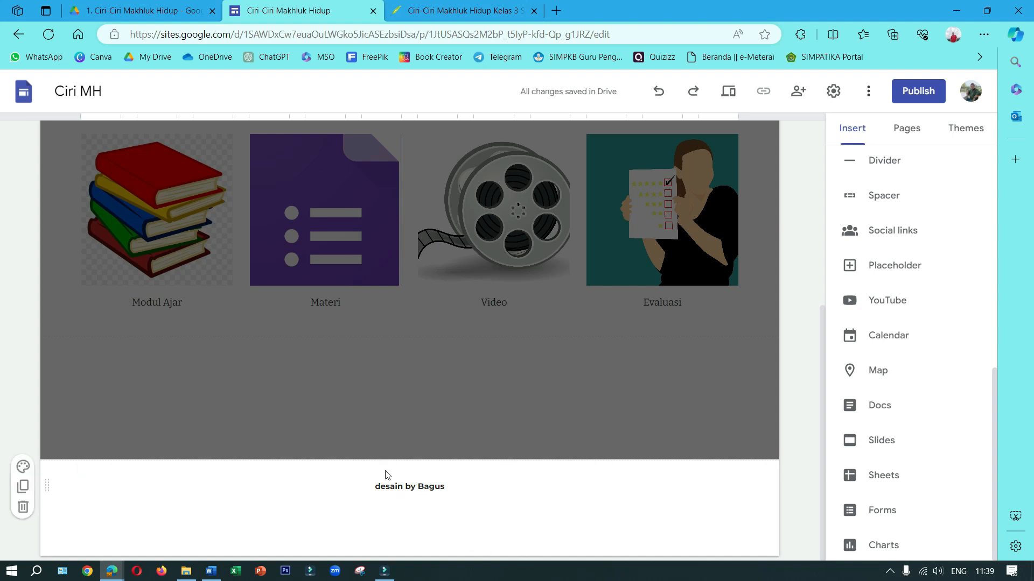
From the Home page, hide the Evaluasi, Video, Materi Pelajaran and Modul Ajar pages from the site navigation
{"action": "scroll", "coordinate": [502, 415], "scroll_direction": "up", "scroll_amount": 5}
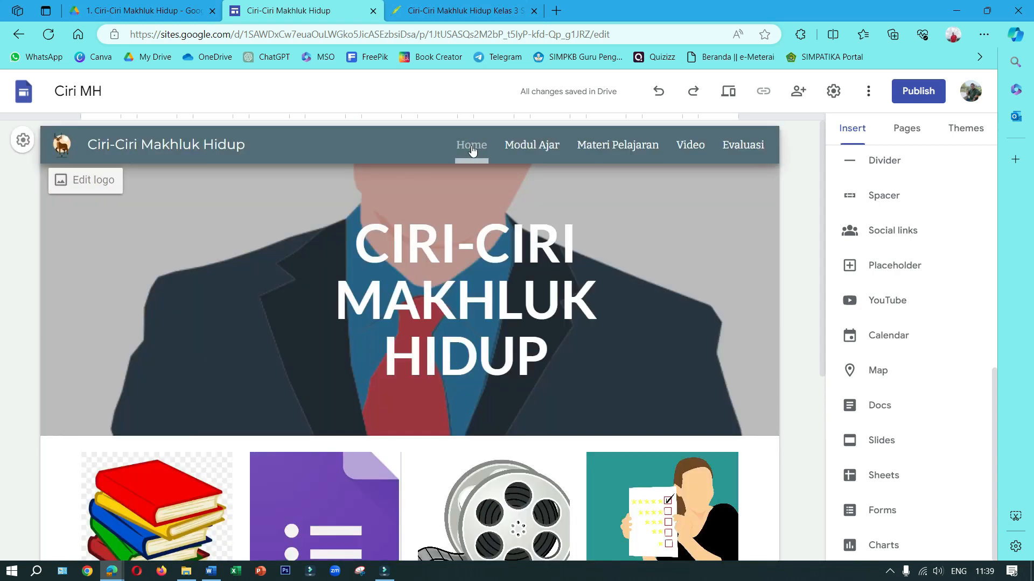
{"action": "left_click", "coordinate": [533, 147]}
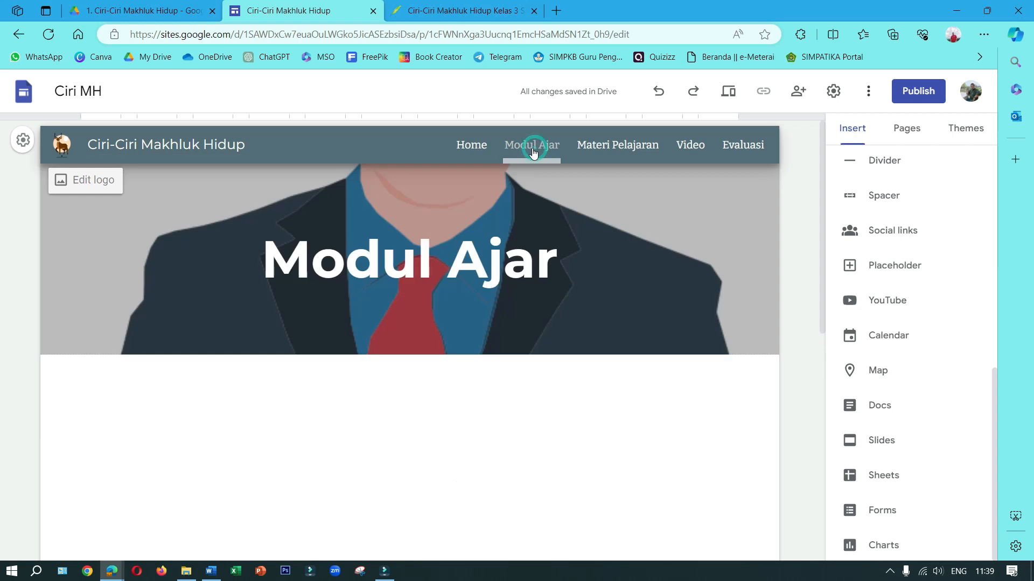
{"action": "left_click", "coordinate": [481, 146]}
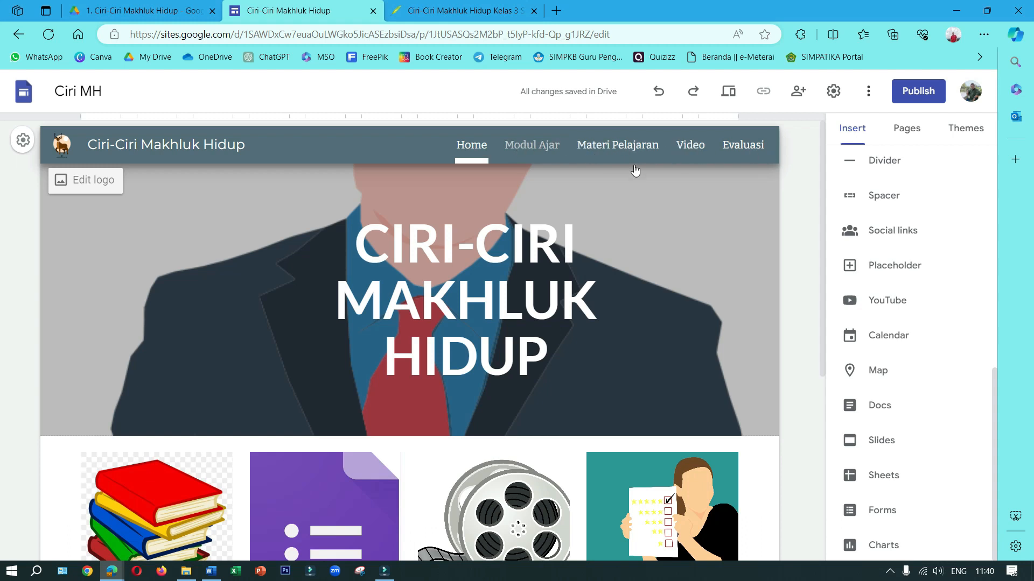
{"action": "left_click", "coordinate": [908, 135]}
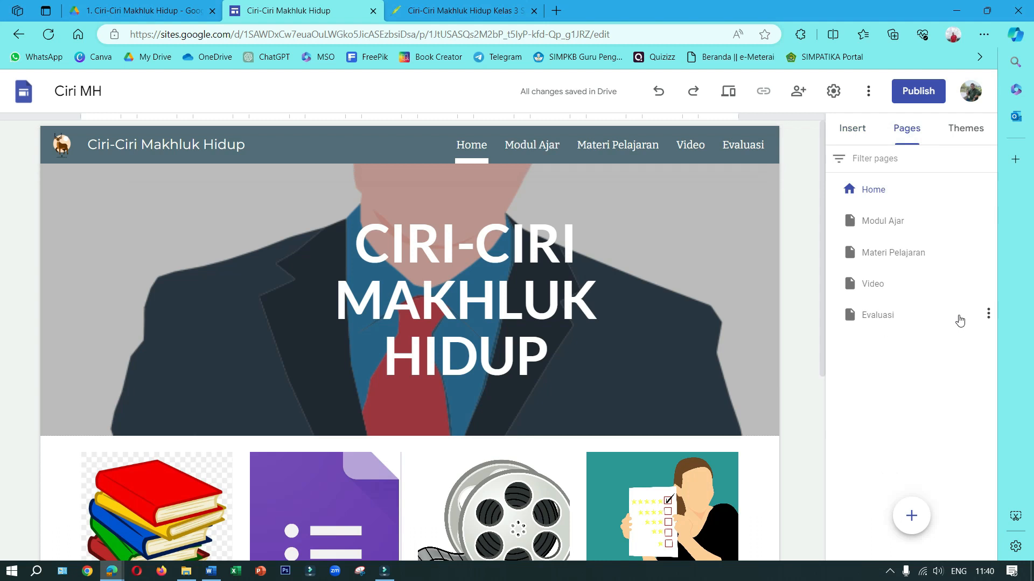
{"action": "left_click", "coordinate": [990, 316]}
{"action": "left_click", "coordinate": [925, 451]}
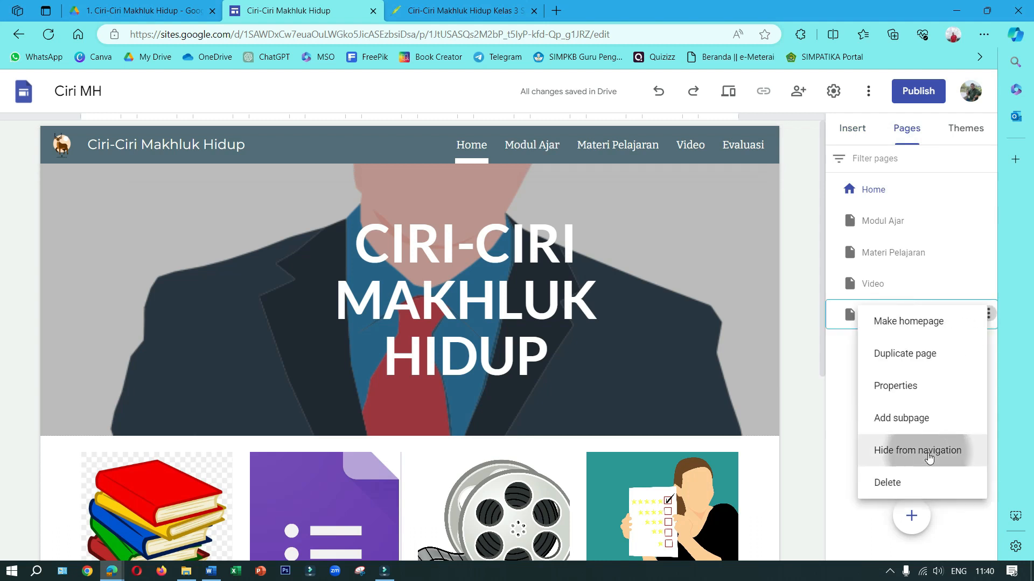
{"action": "left_click", "coordinate": [990, 286]}
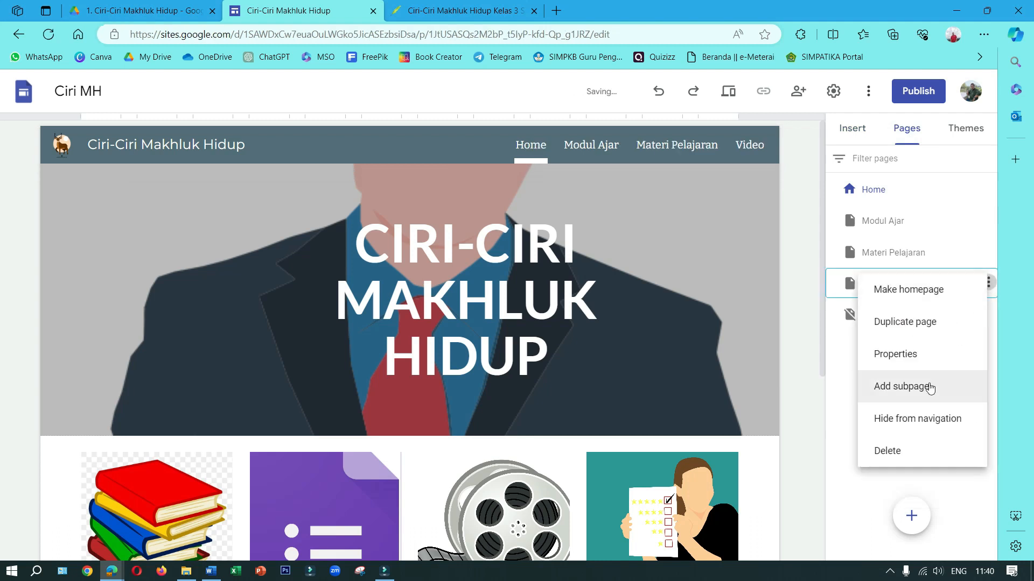
{"action": "left_click", "coordinate": [923, 419]}
{"action": "left_click", "coordinate": [989, 252]}
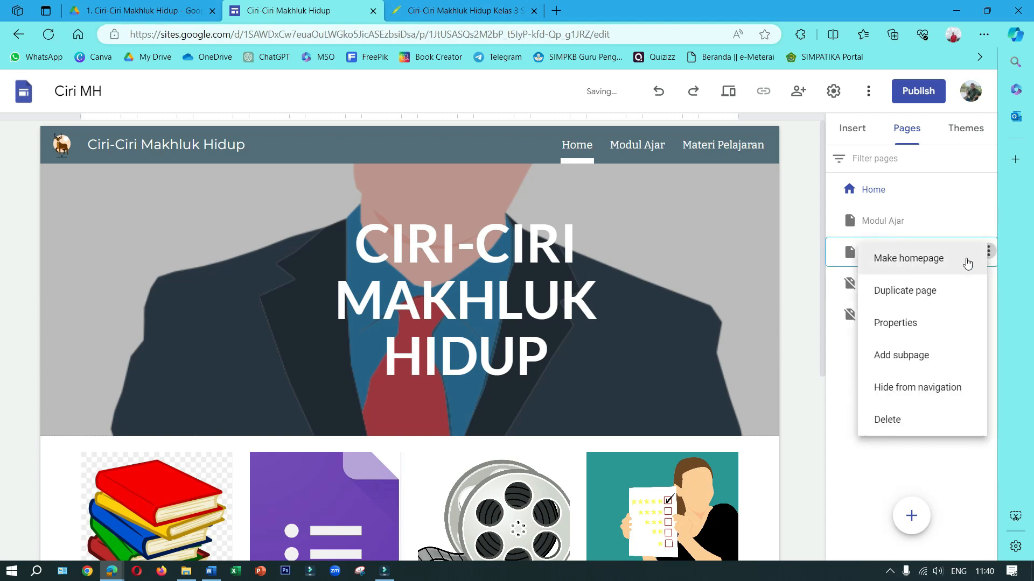
{"action": "left_click", "coordinate": [929, 387]}
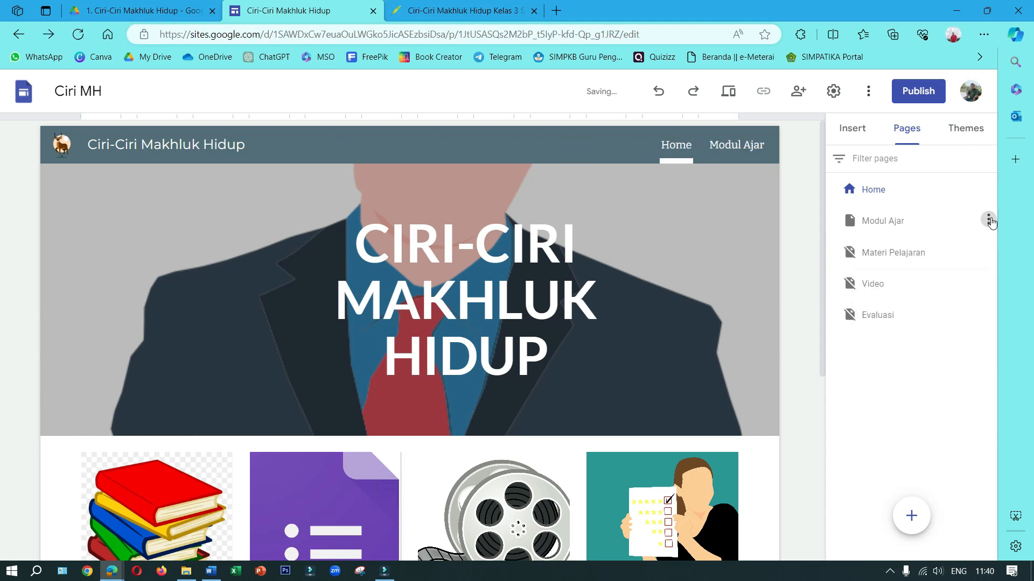
{"action": "left_click", "coordinate": [989, 220]}
{"action": "left_click", "coordinate": [912, 357]}
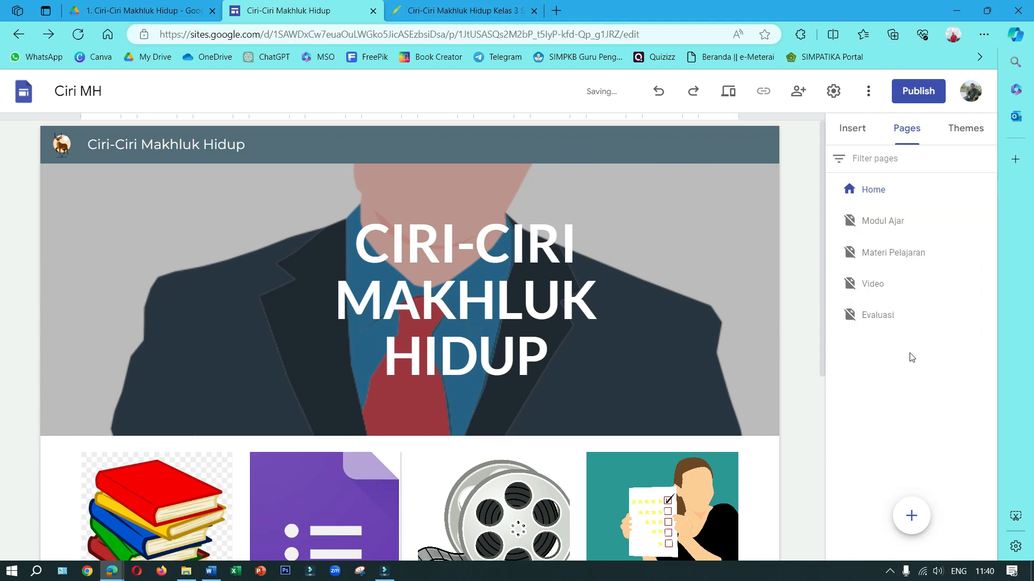
Preview the site, open Modul Ajar through its Home image and check that page in phone and large-screen views
{"action": "scroll", "coordinate": [582, 472], "scroll_direction": "down", "scroll_amount": 1}
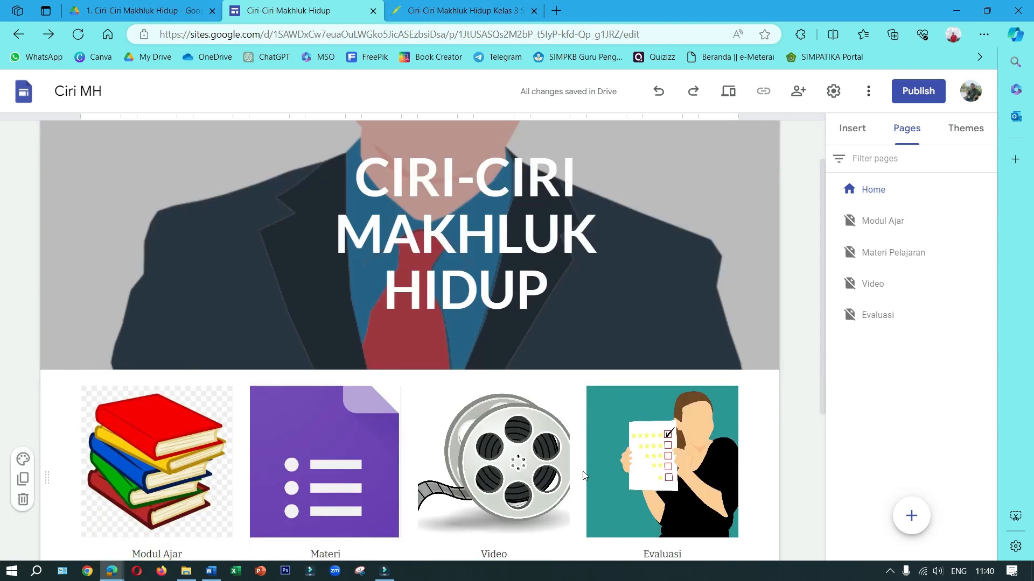
{"action": "scroll", "coordinate": [582, 470], "scroll_direction": "up", "scroll_amount": 1}
{"action": "left_click", "coordinate": [730, 92]}
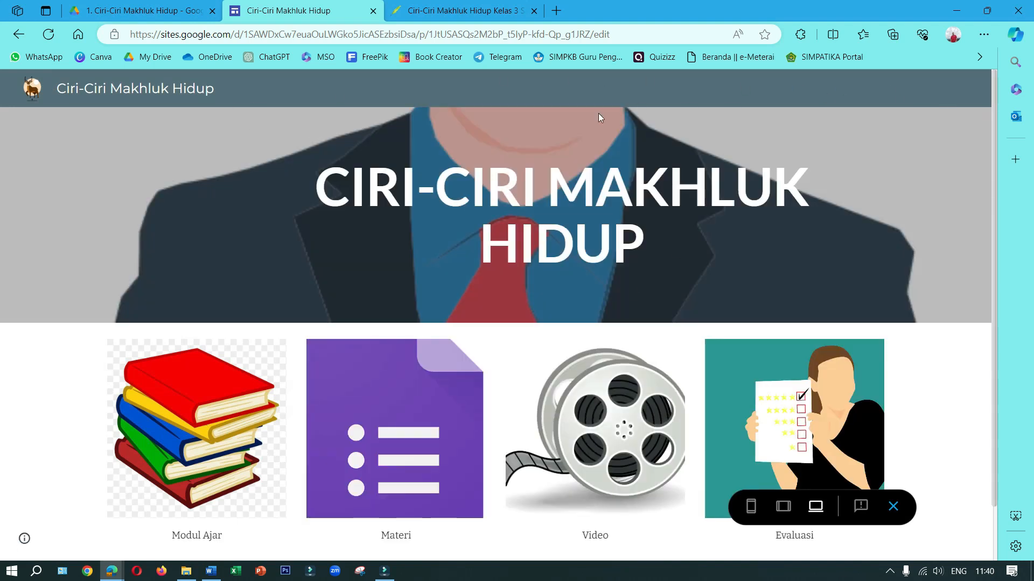
{"action": "left_click", "coordinate": [215, 418]}
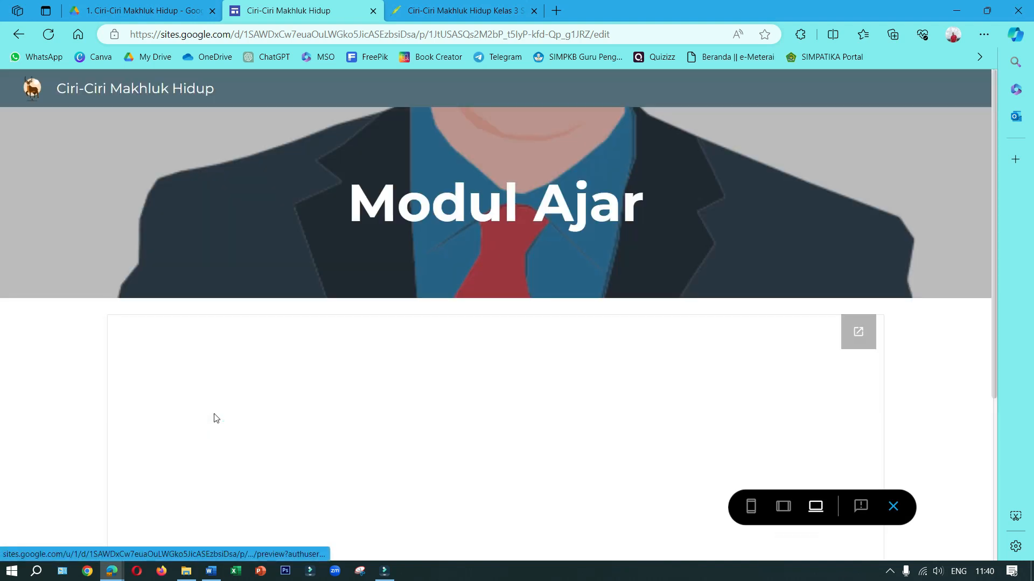
{"action": "scroll", "coordinate": [626, 370], "scroll_direction": "down", "scroll_amount": 4}
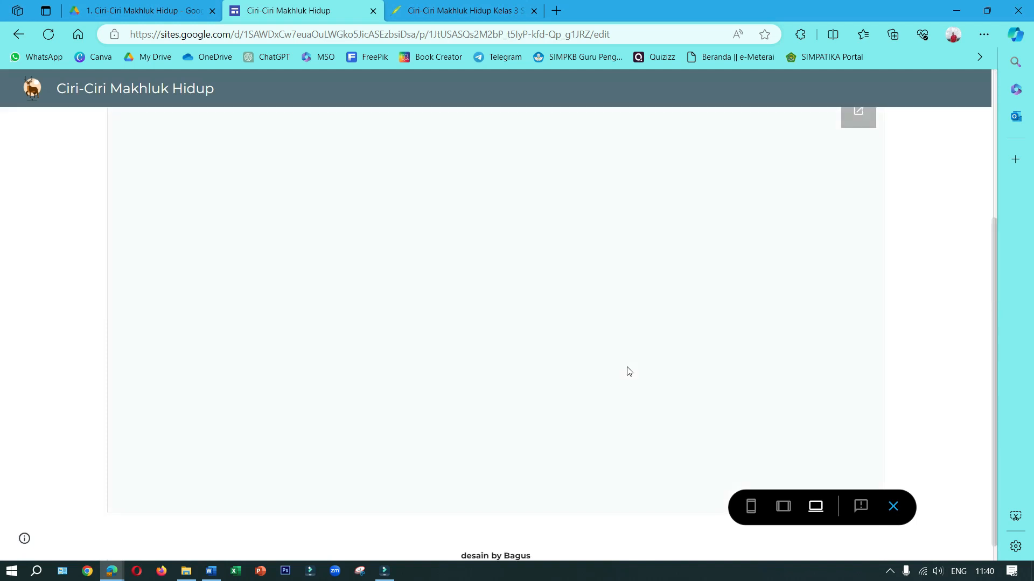
{"action": "scroll", "coordinate": [629, 371], "scroll_direction": "up", "scroll_amount": 1}
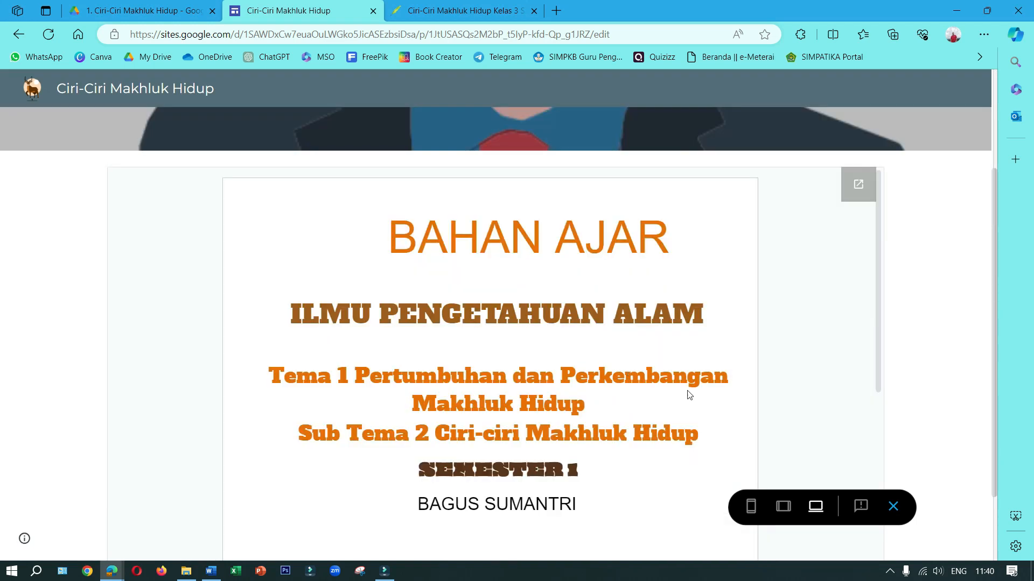
{"action": "left_click", "coordinate": [749, 506]}
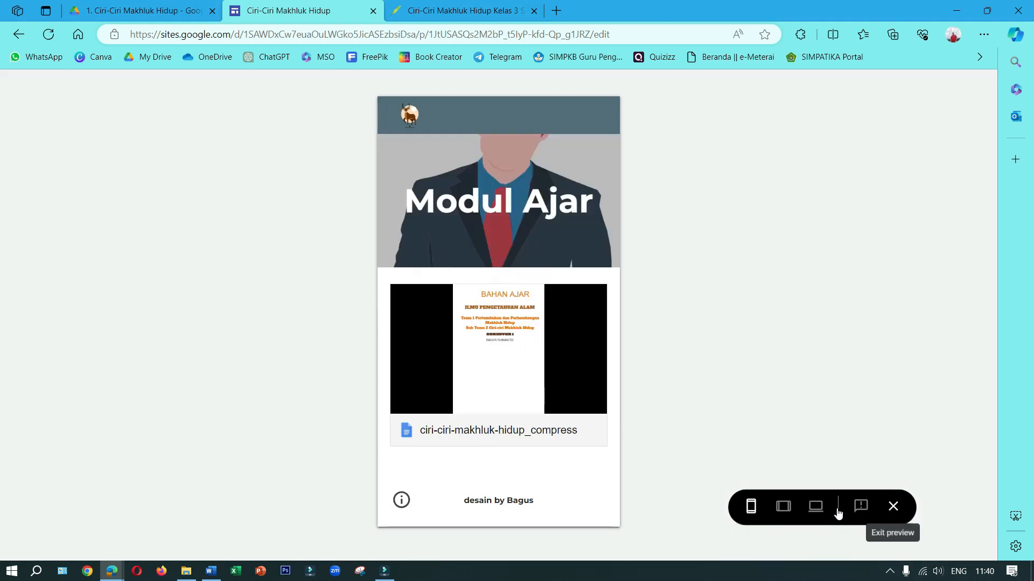
{"action": "left_click", "coordinate": [814, 507]}
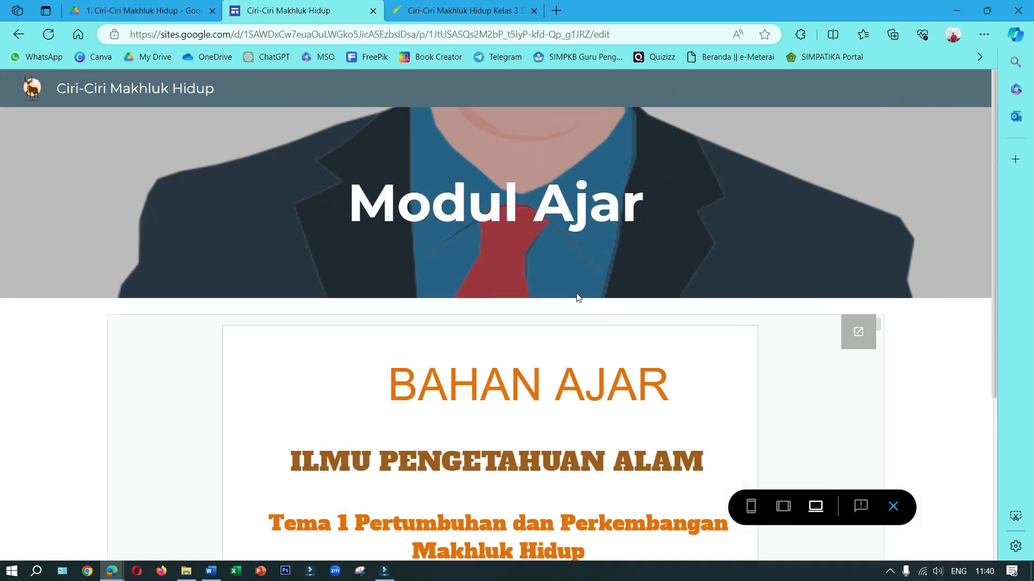
In the preview, open Materi from Home, test the plant-growth image's link to the penapengajar.com article, and close the article tabs
{"action": "left_click", "coordinate": [473, 206]}
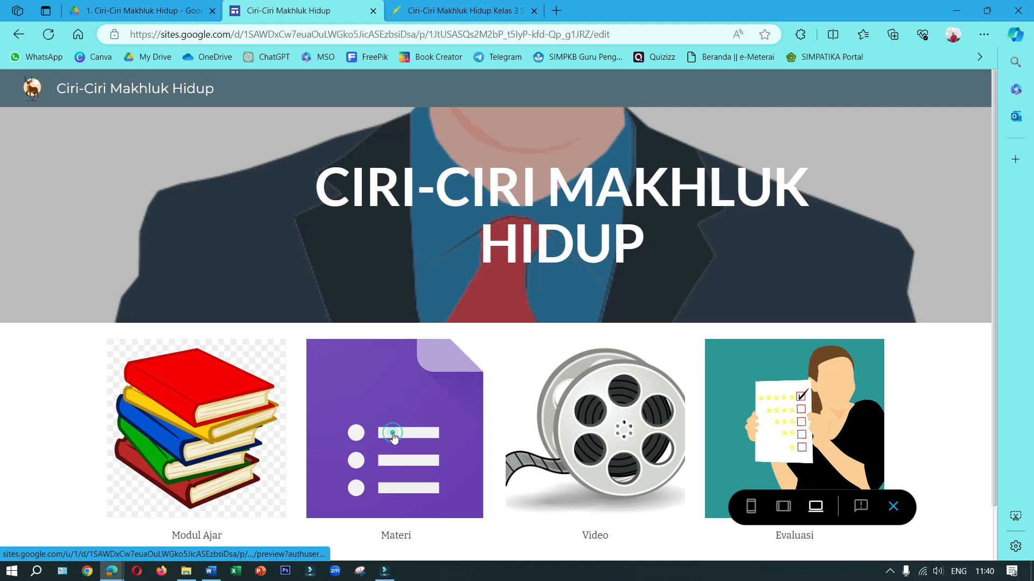
{"action": "left_click", "coordinate": [394, 434]}
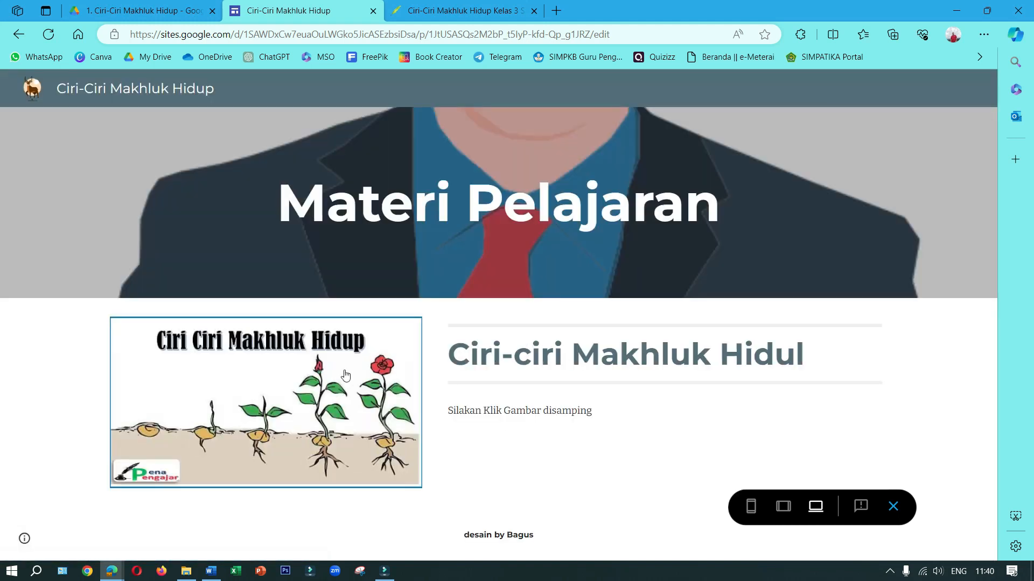
{"action": "left_click", "coordinate": [333, 380]}
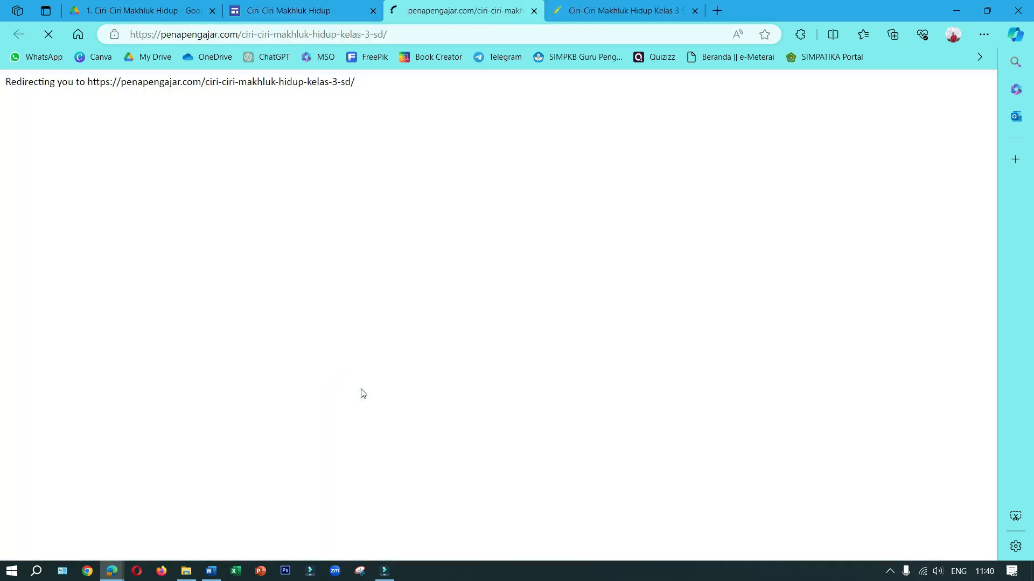
{"action": "left_click", "coordinate": [696, 11]}
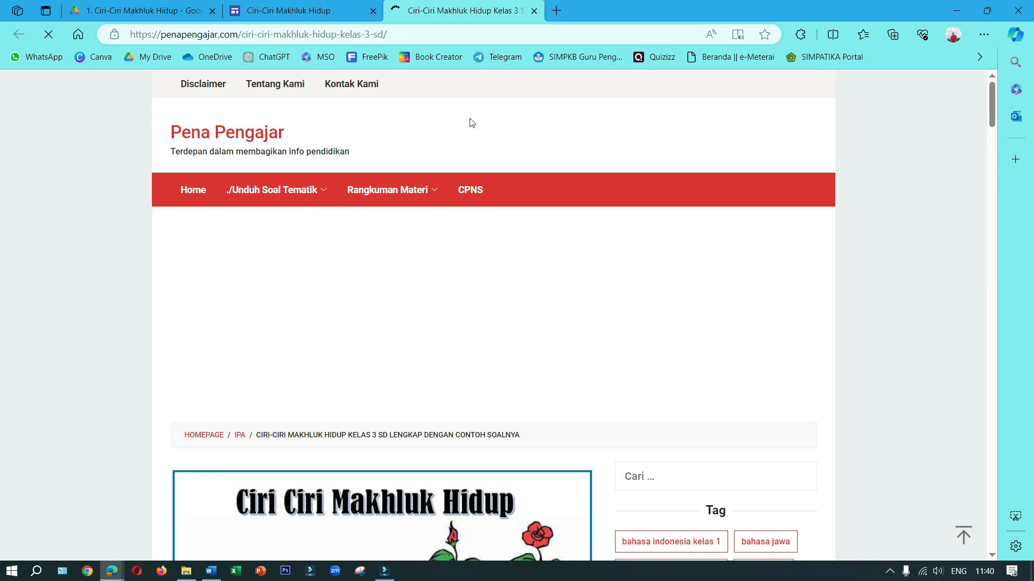
{"action": "scroll", "coordinate": [368, 345], "scroll_direction": "down", "scroll_amount": 5}
{"action": "scroll", "coordinate": [369, 345], "scroll_direction": "down", "scroll_amount": 12}
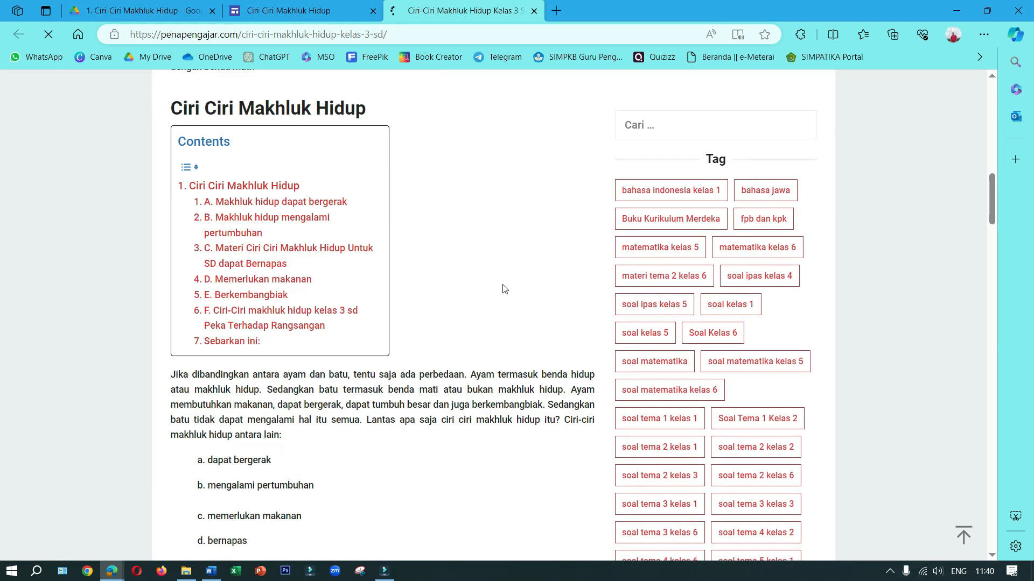
{"action": "left_click", "coordinate": [534, 11]}
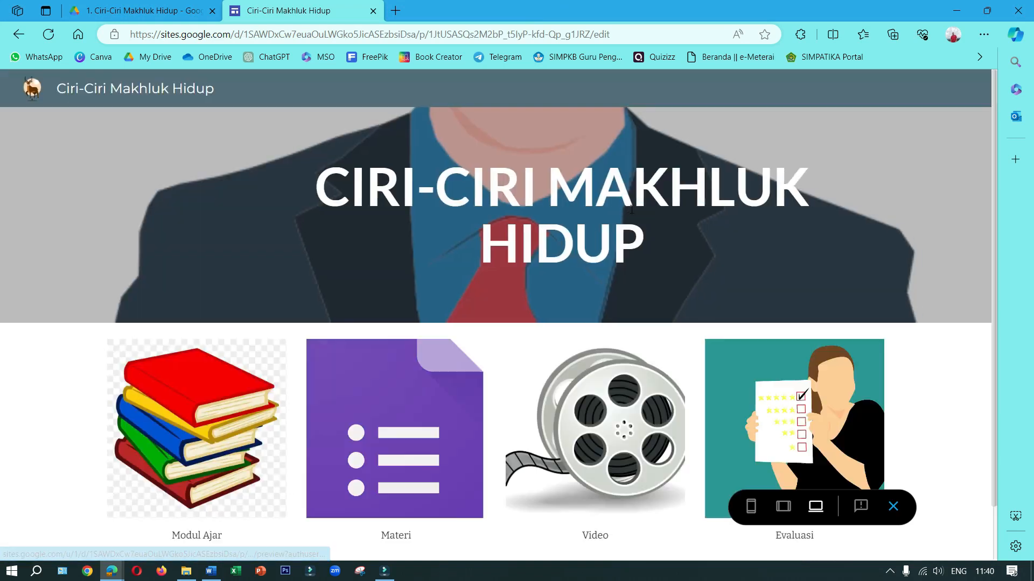
Open the Video page through its Home image in the preview, play the embedded SayaBisa video briefly and pause it
{"action": "left_click", "coordinate": [619, 428]}
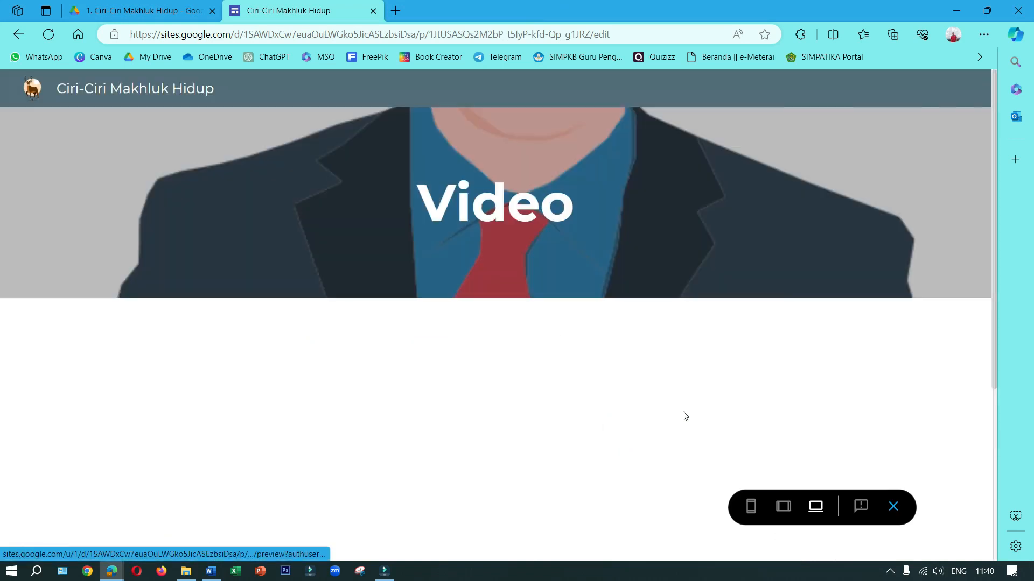
{"action": "scroll", "coordinate": [522, 397], "scroll_direction": "down", "scroll_amount": 4}
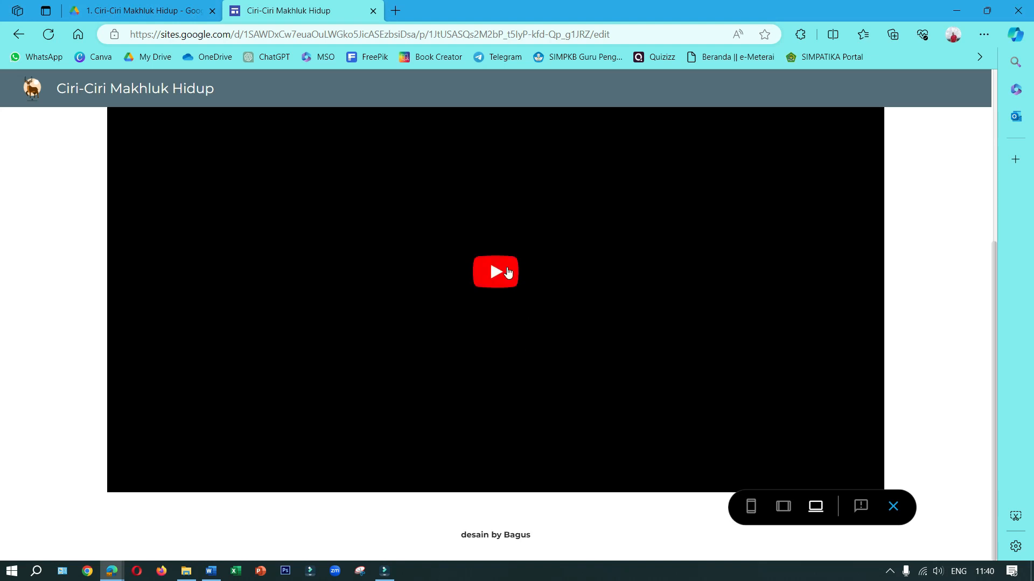
{"action": "left_click", "coordinate": [507, 274]}
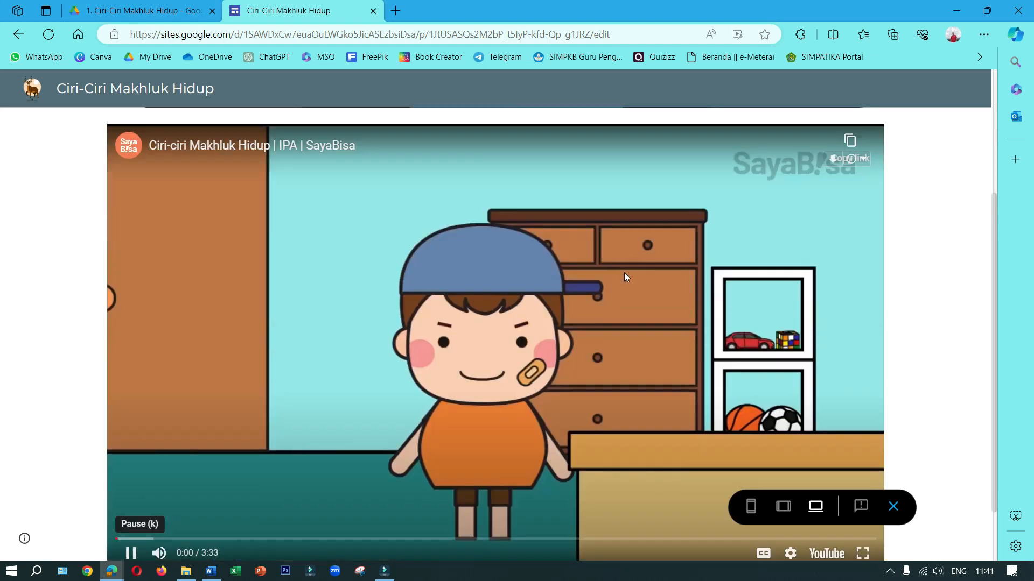
{"action": "scroll", "coordinate": [625, 272], "scroll_direction": "down", "scroll_amount": 1}
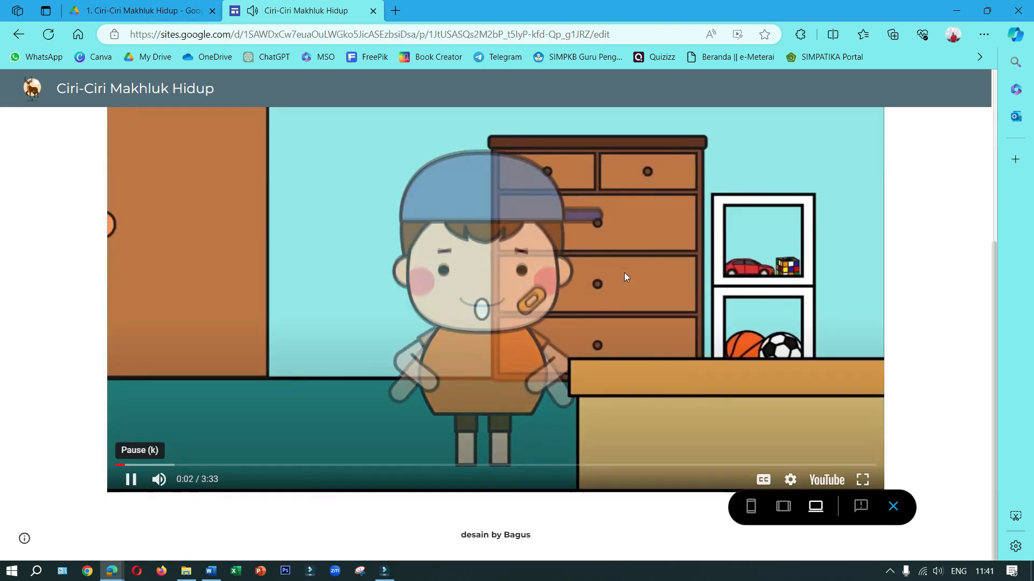
{"action": "left_click", "coordinate": [624, 272]}
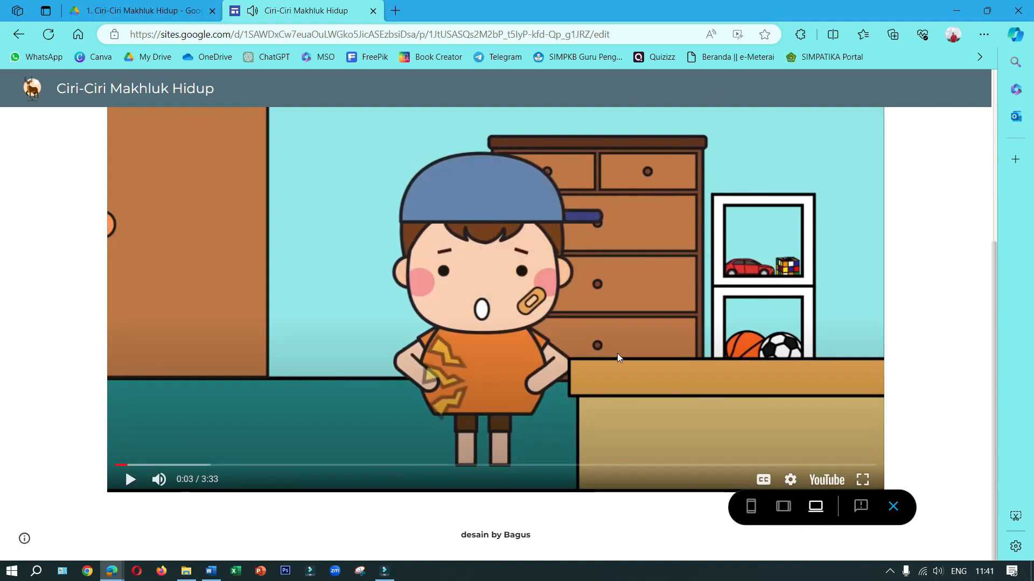
Return to the Home page in the preview and exit preview mode
{"action": "scroll", "coordinate": [617, 353], "scroll_direction": "up", "scroll_amount": 3}
{"action": "left_click", "coordinate": [512, 164]}
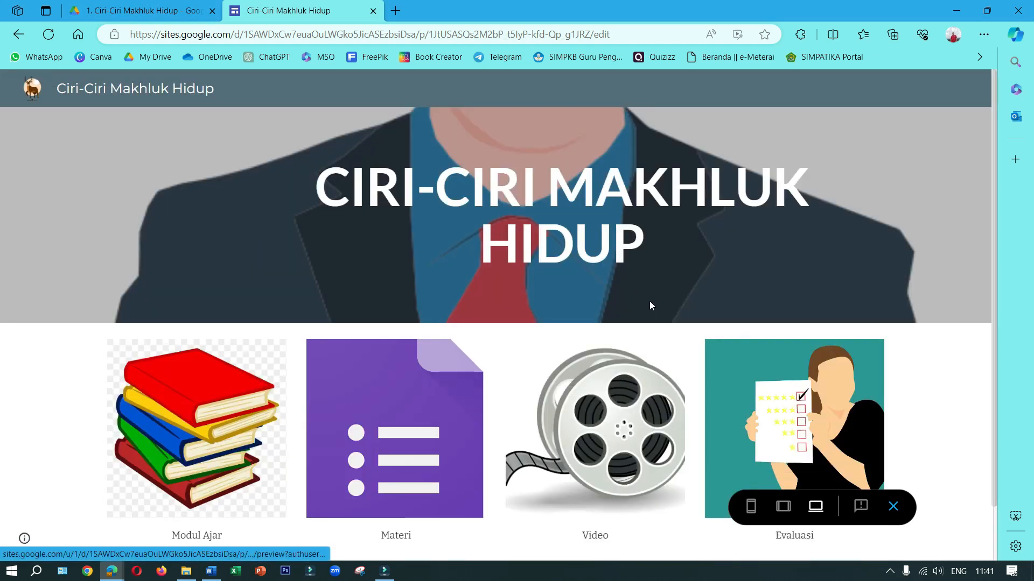
{"action": "left_click", "coordinate": [892, 506]}
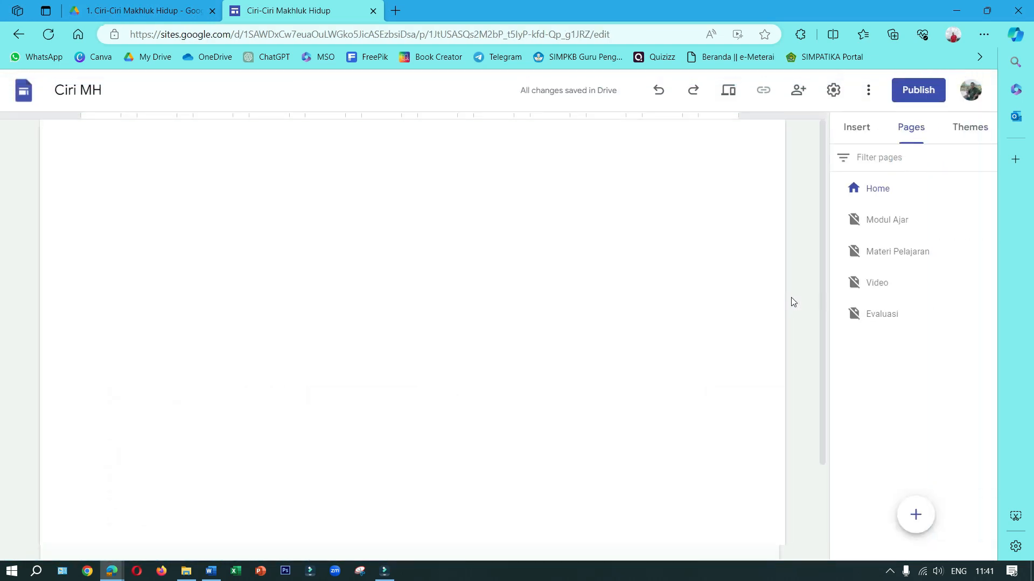
Publish the site at the web address ciri-cirimakhlukhidup, with viewing access to the published site set to Public
{"action": "left_click", "coordinate": [911, 93]}
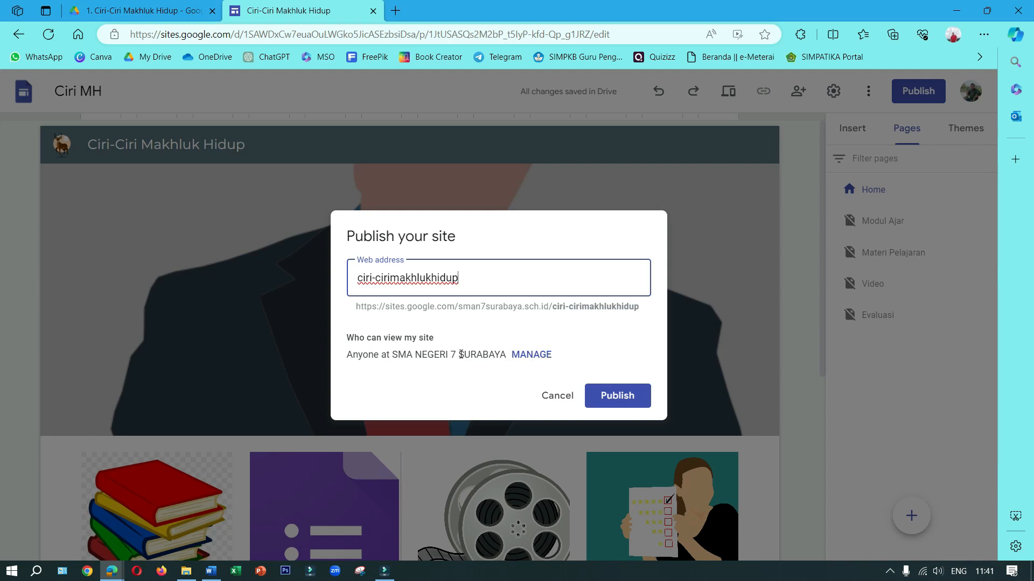
{"action": "left_click", "coordinate": [546, 355]}
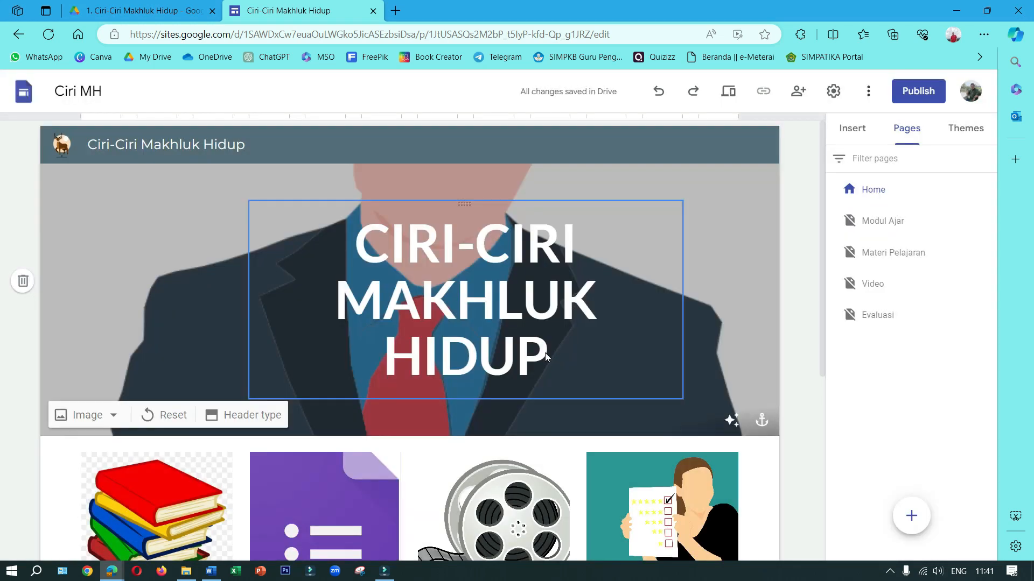
{"action": "left_click", "coordinate": [519, 366]}
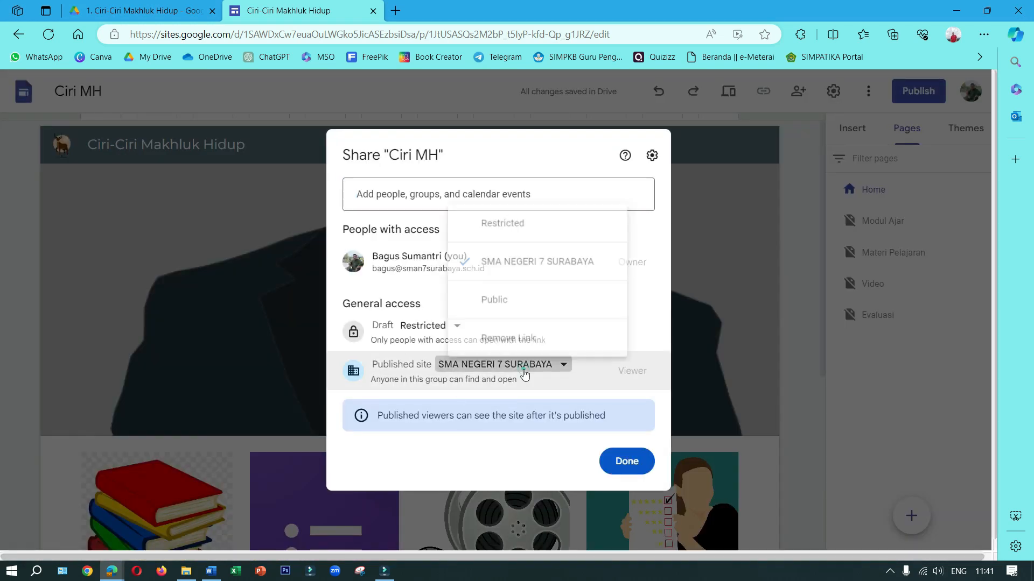
{"action": "left_click", "coordinate": [495, 291]}
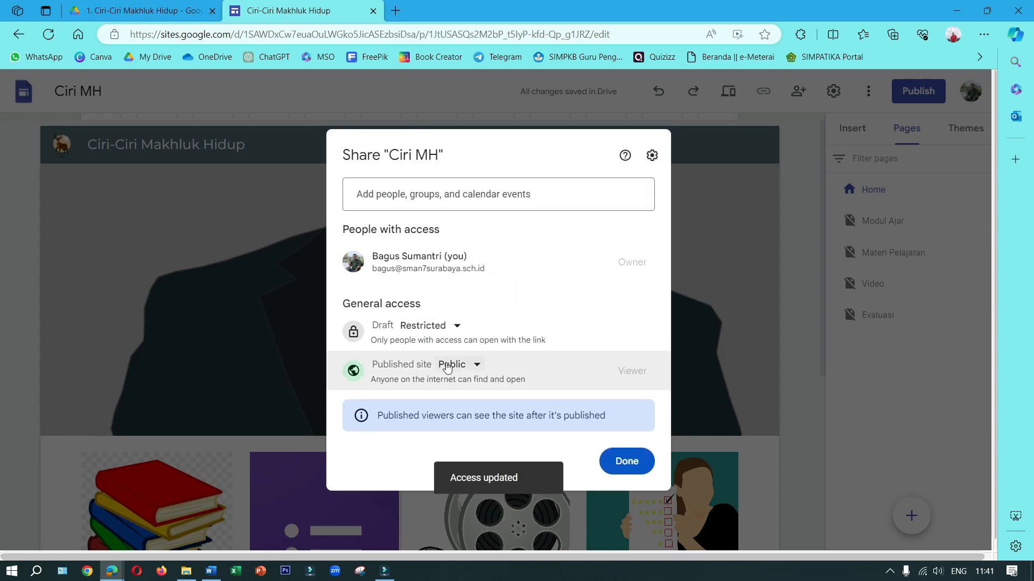
{"action": "left_click", "coordinate": [637, 464]}
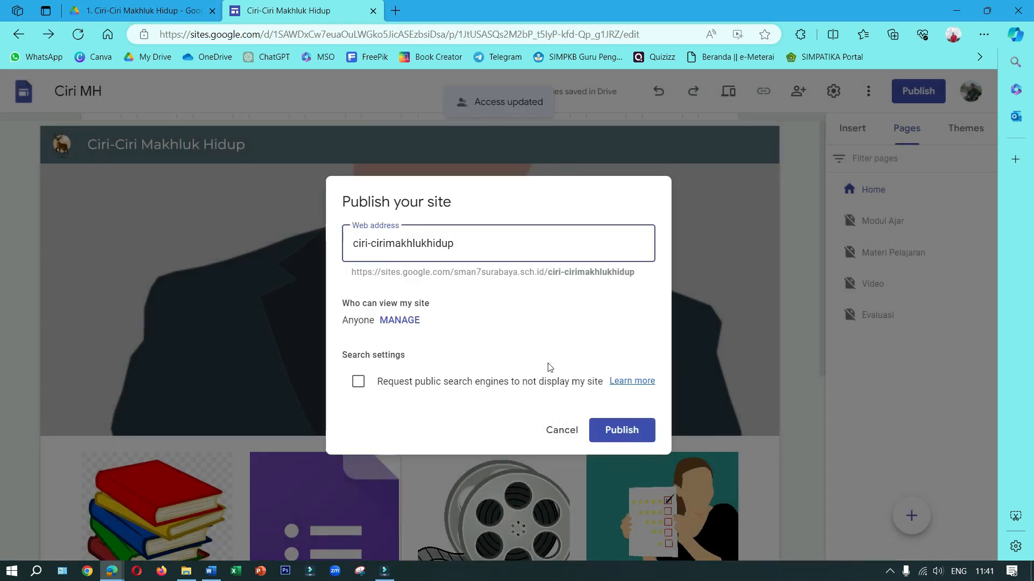
{"action": "left_click", "coordinate": [626, 434]}
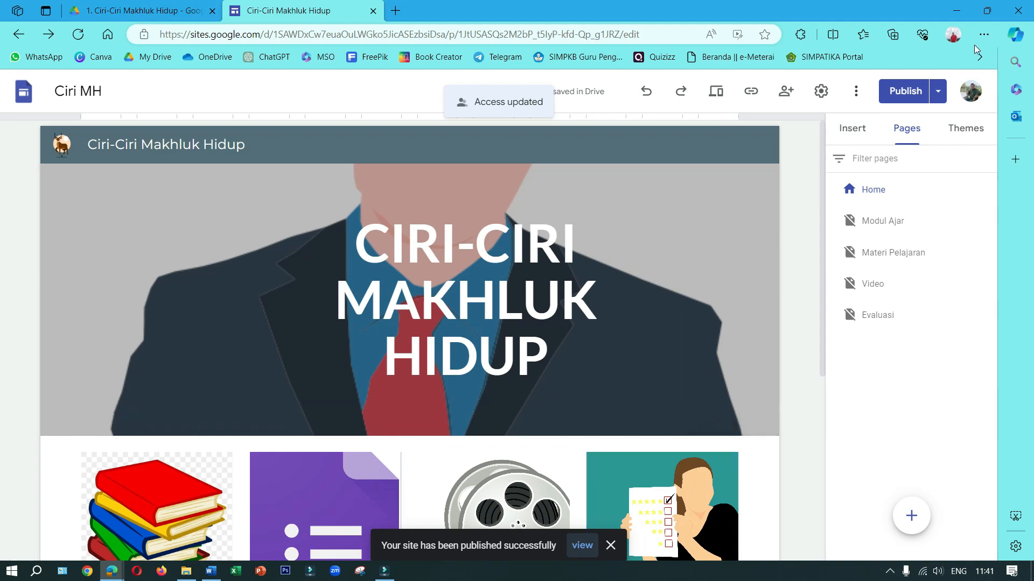
Open the published site and copy its web address
{"action": "left_click", "coordinate": [938, 92]}
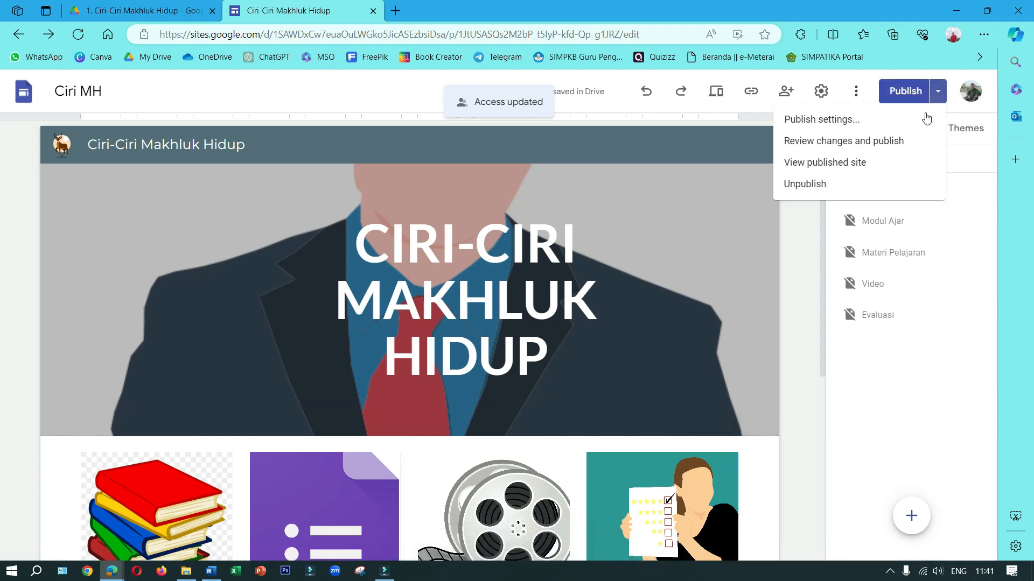
{"action": "left_click", "coordinate": [837, 163]}
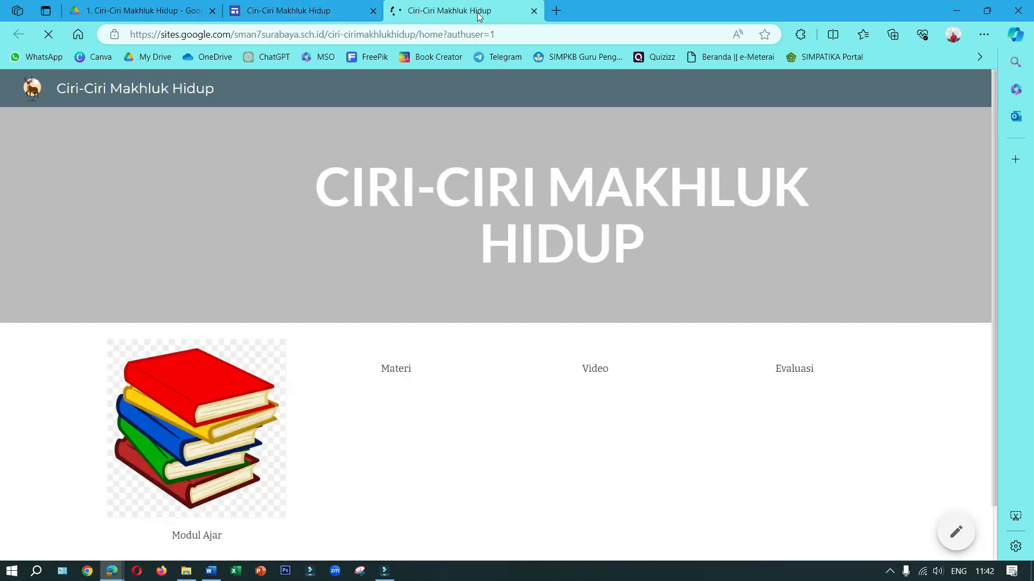
{"action": "left_click", "coordinate": [290, 33]}
{"action": "right_click", "coordinate": [291, 33]}
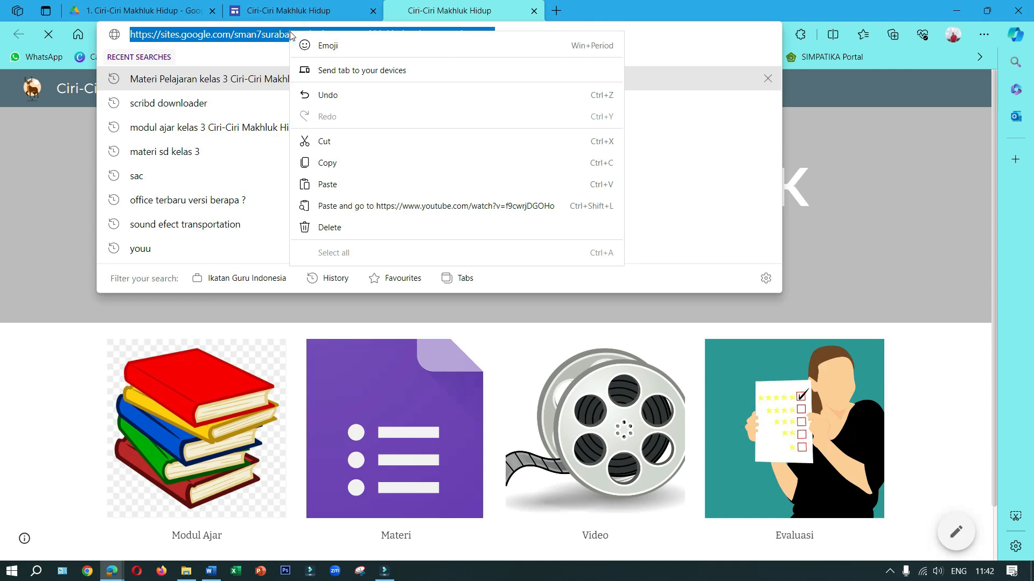
{"action": "left_click", "coordinate": [322, 164]}
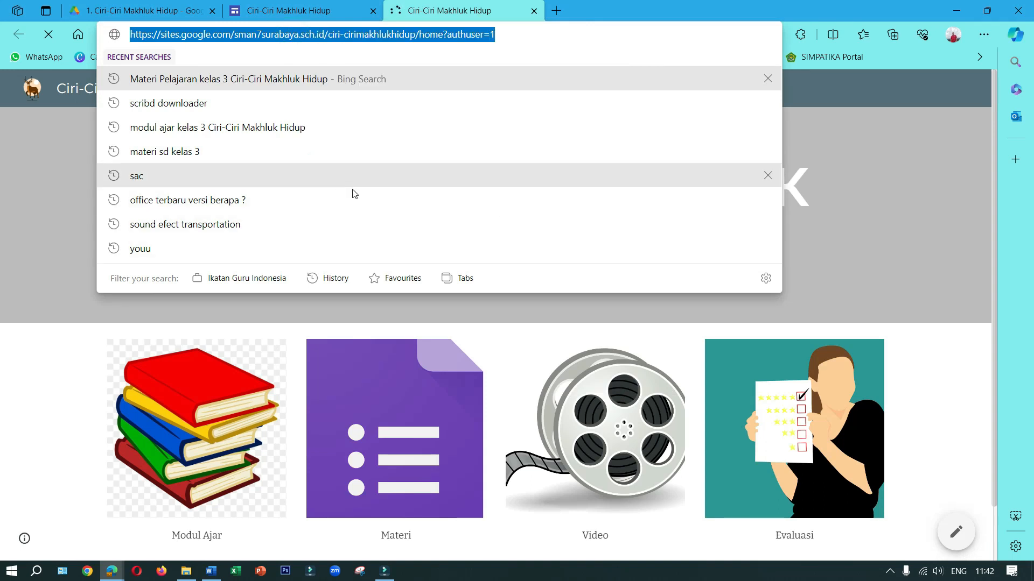
{"action": "right_click", "coordinate": [287, 36]}
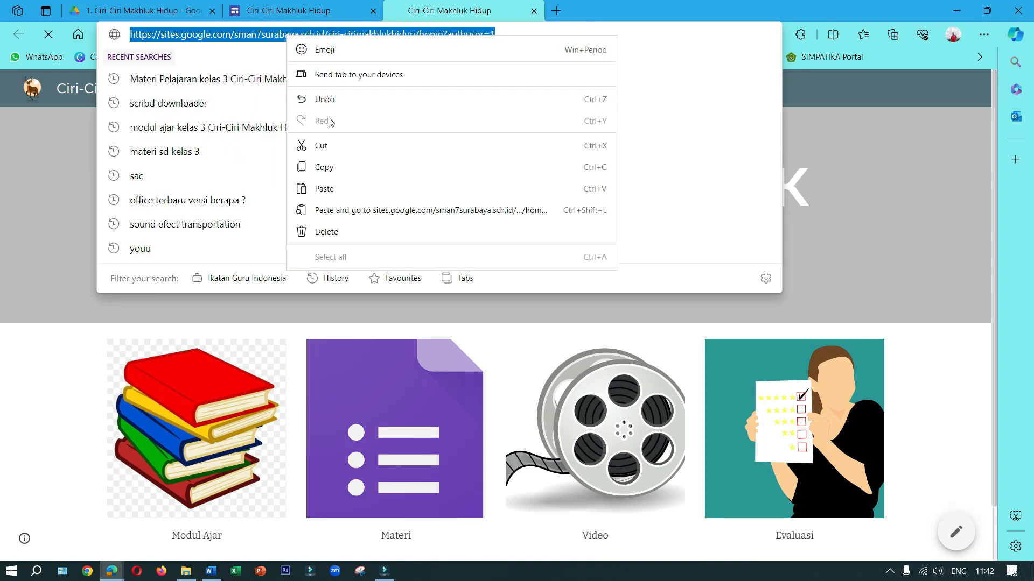
{"action": "left_click", "coordinate": [333, 167]}
{"action": "left_click", "coordinate": [916, 205]}
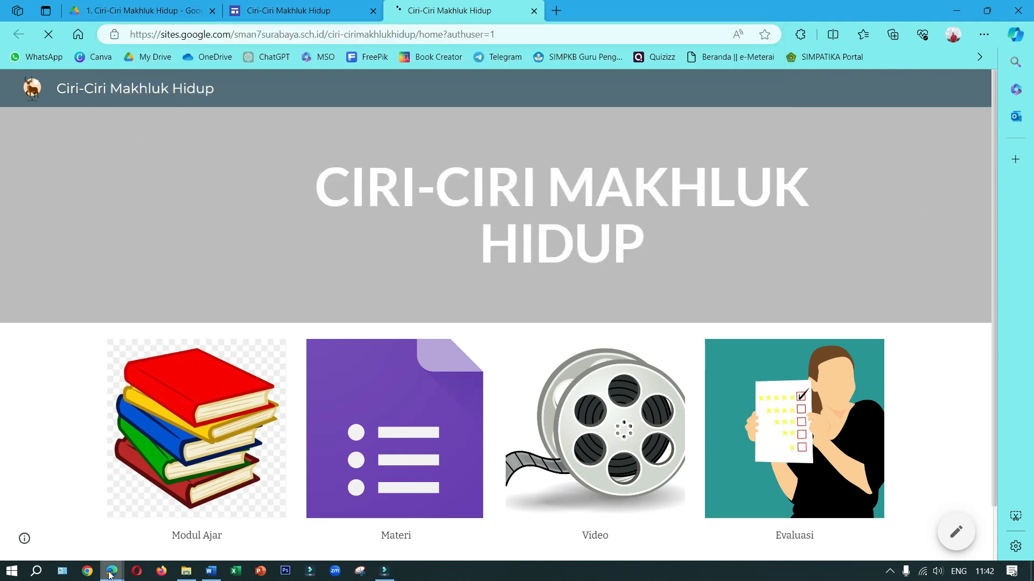
Switch to the WhatsApp window and send the copied site link to the account's own message-yourself chat
{"action": "mouse_move", "coordinate": [104, 577]}
{"action": "left_click", "coordinate": [68, 506]}
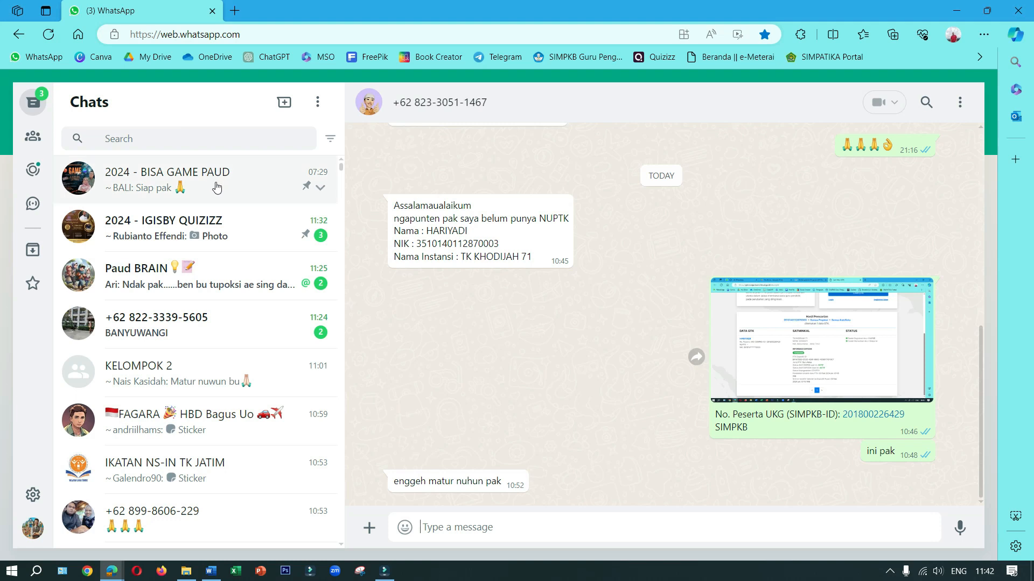
{"action": "scroll", "coordinate": [207, 318], "scroll_direction": "down", "scroll_amount": 15}
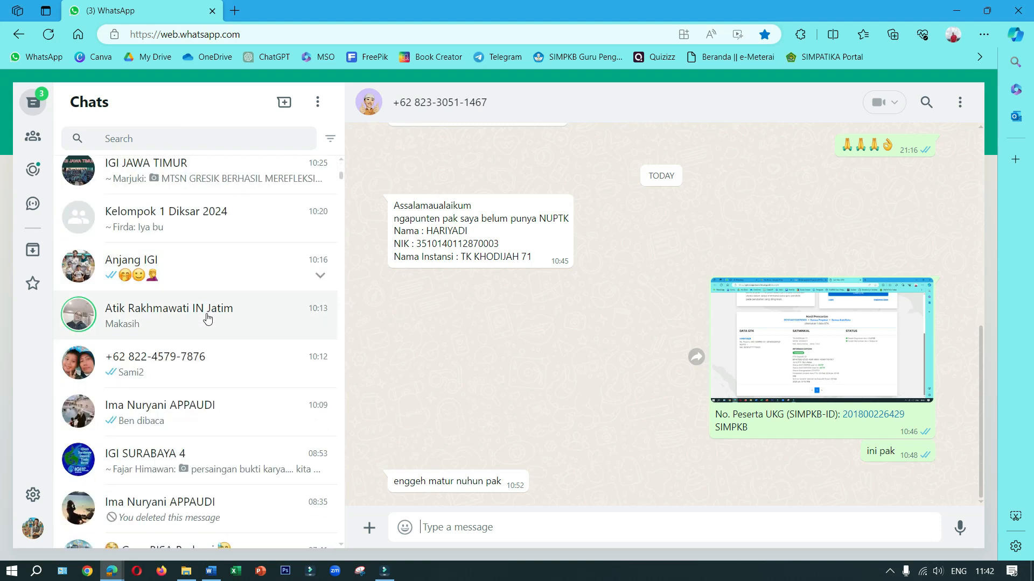
{"action": "scroll", "coordinate": [207, 318], "scroll_direction": "down", "scroll_amount": 5}
{"action": "left_click", "coordinate": [197, 305]}
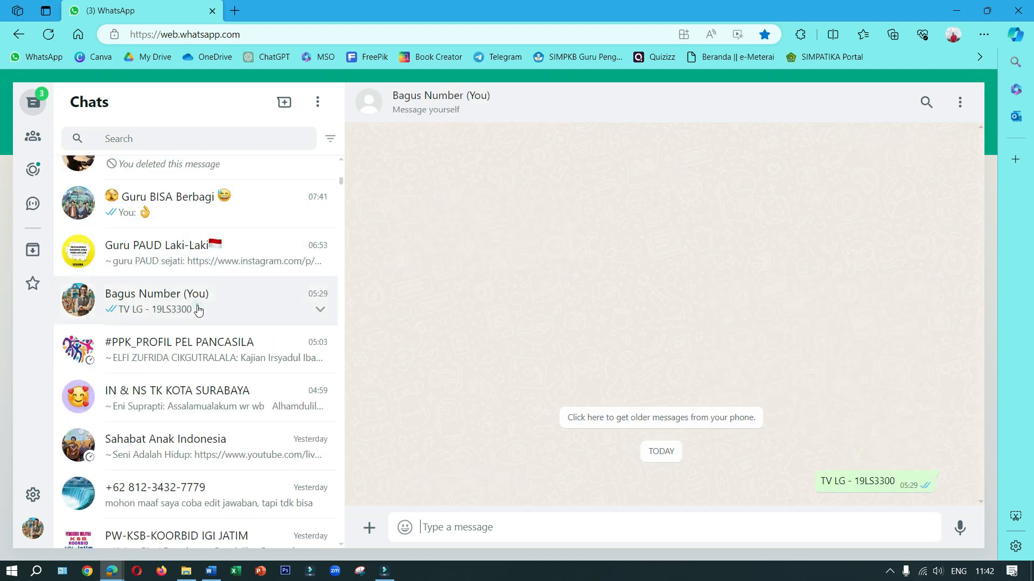
{"action": "right_click", "coordinate": [471, 522]}
{"action": "left_click", "coordinate": [527, 361]}
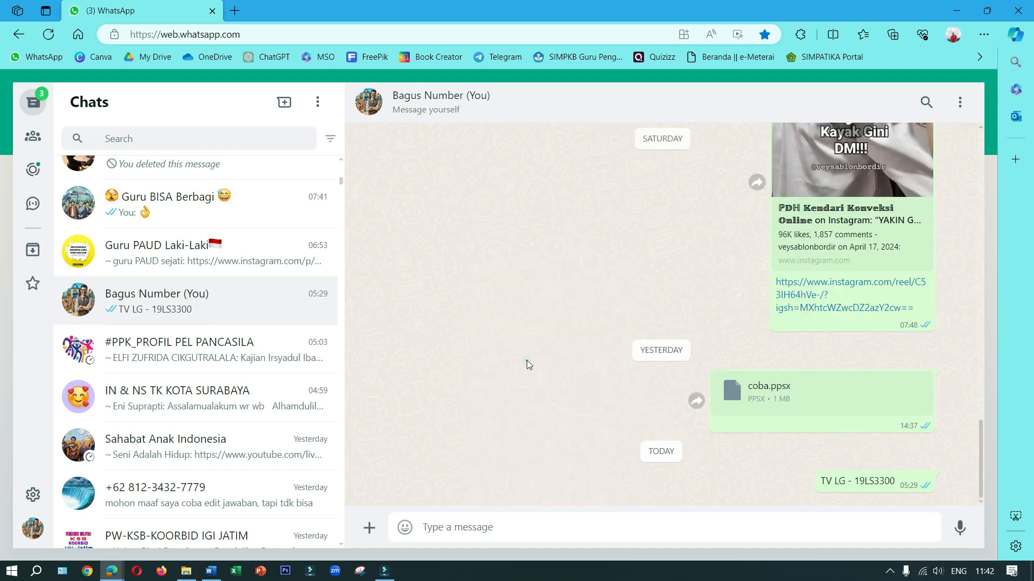
{"action": "key", "text": "Return"}
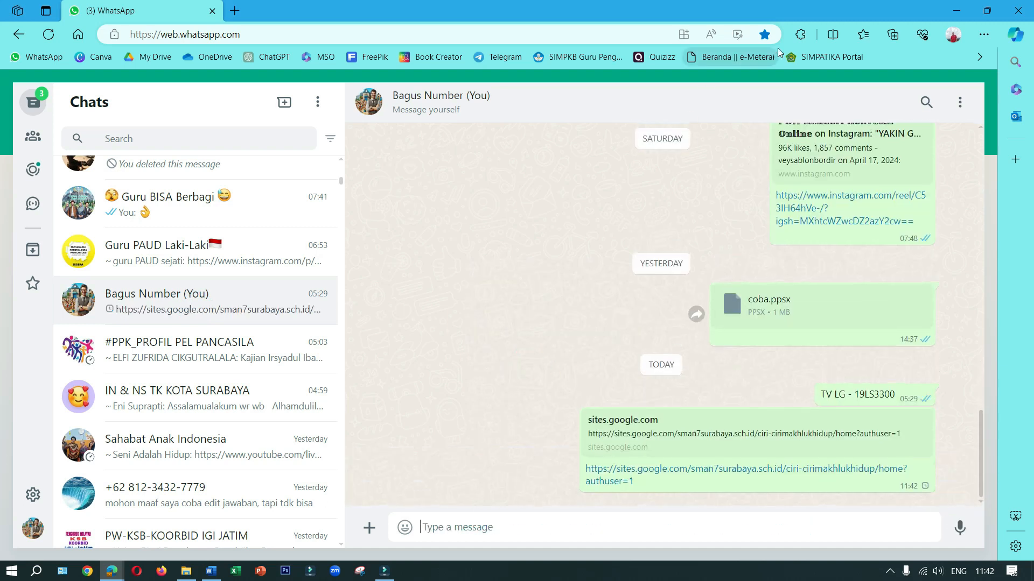
{"action": "left_click", "coordinate": [961, 9]}
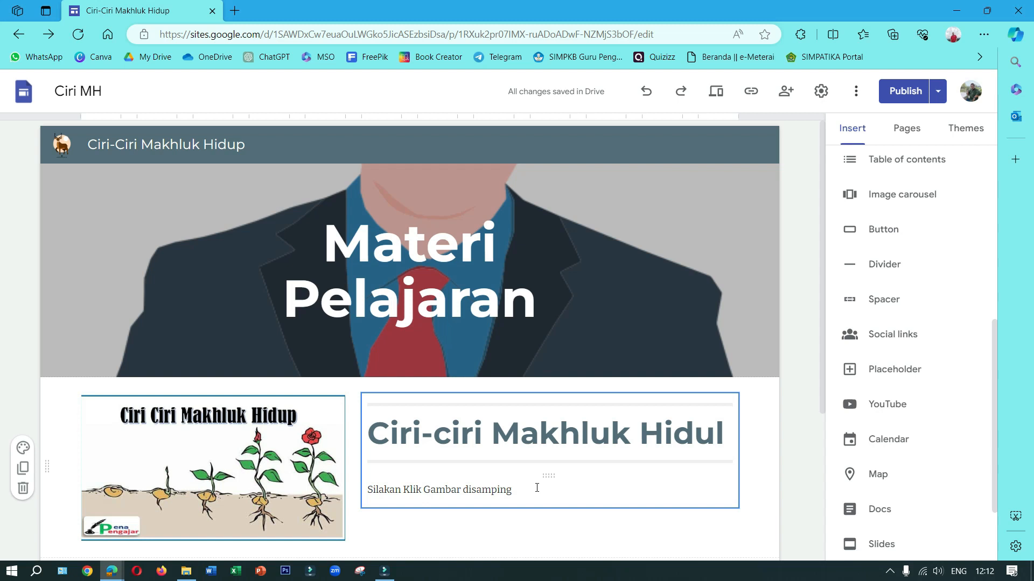
Start an image carousel on the Materi Pelajaran page and search Google Images for "binatang" to fill it
{"action": "scroll", "coordinate": [863, 284], "scroll_direction": "up", "scroll_amount": 2}
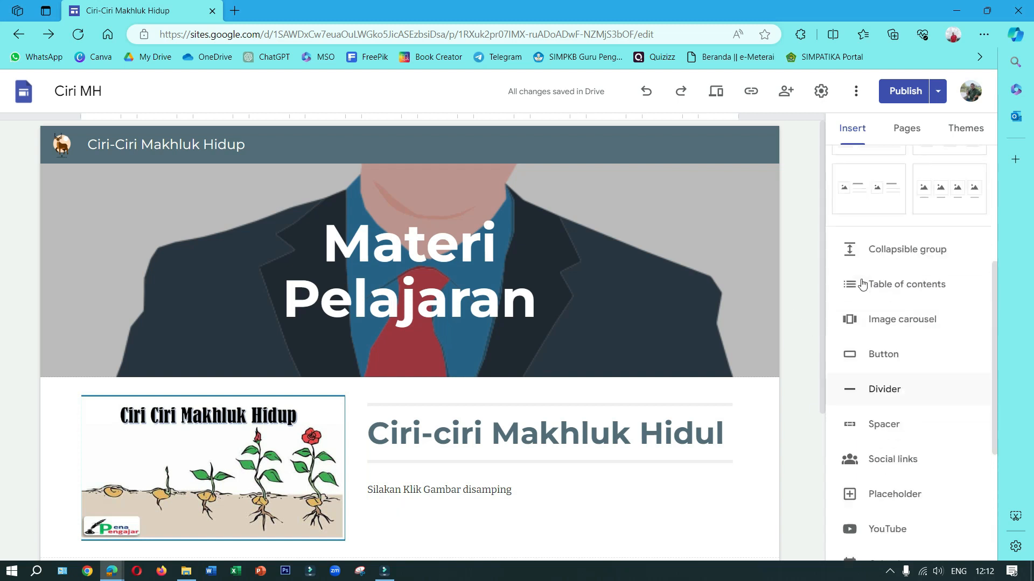
{"action": "scroll", "coordinate": [864, 285], "scroll_direction": "down", "scroll_amount": 1}
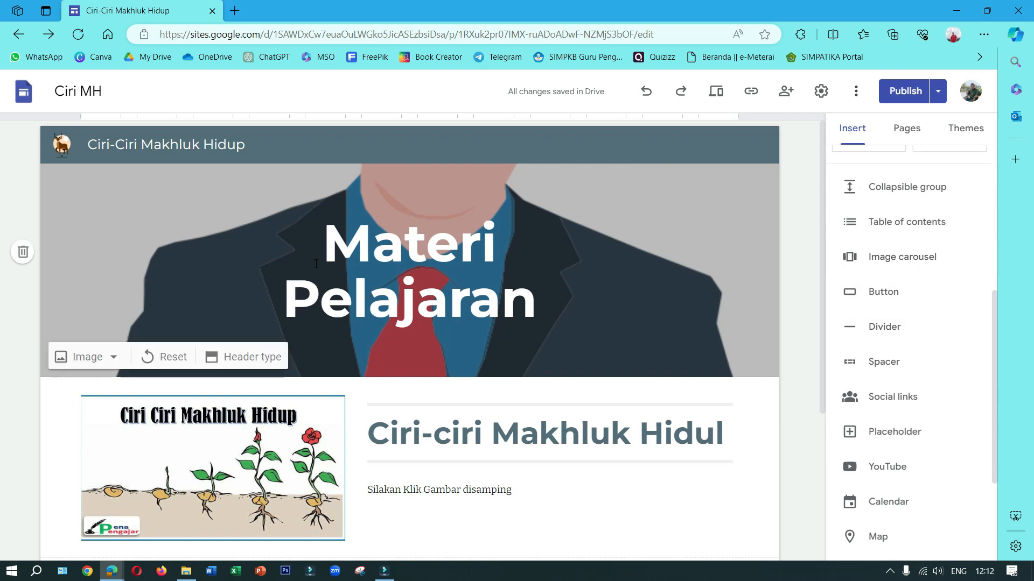
{"action": "scroll", "coordinate": [316, 264], "scroll_direction": "down", "scroll_amount": 2}
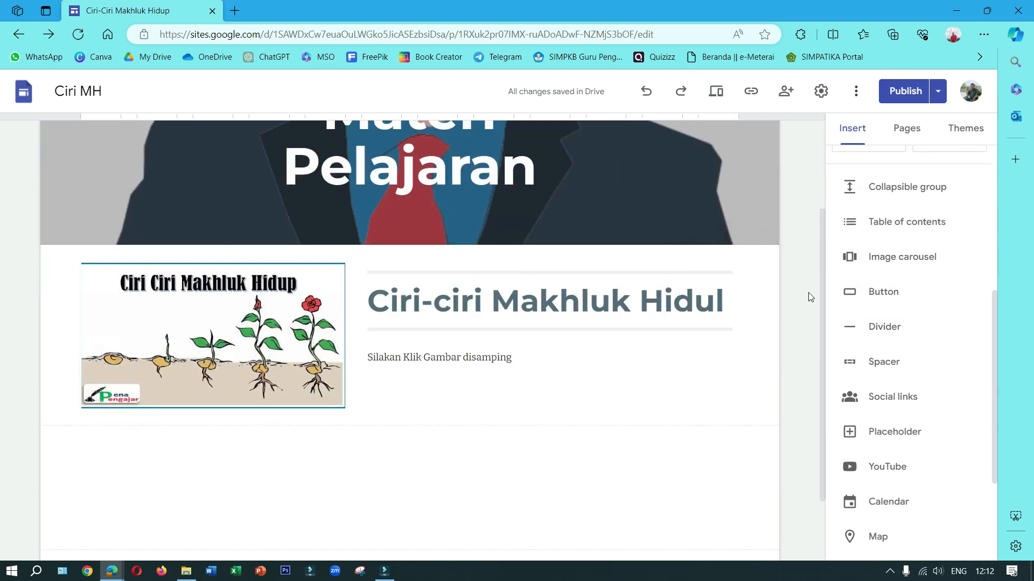
{"action": "left_click", "coordinate": [870, 258]}
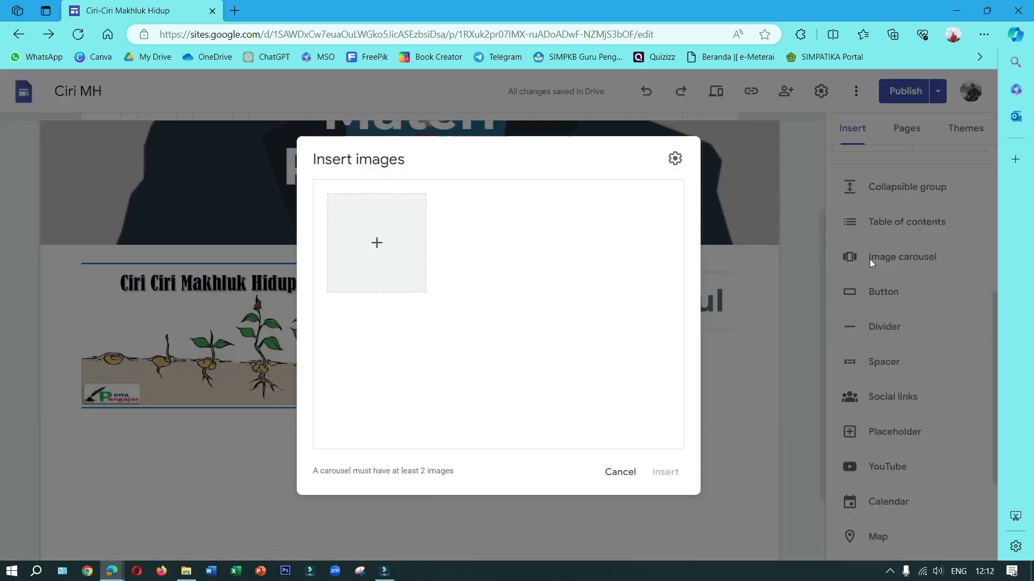
{"action": "left_click", "coordinate": [365, 251]}
{"action": "left_click", "coordinate": [398, 315]}
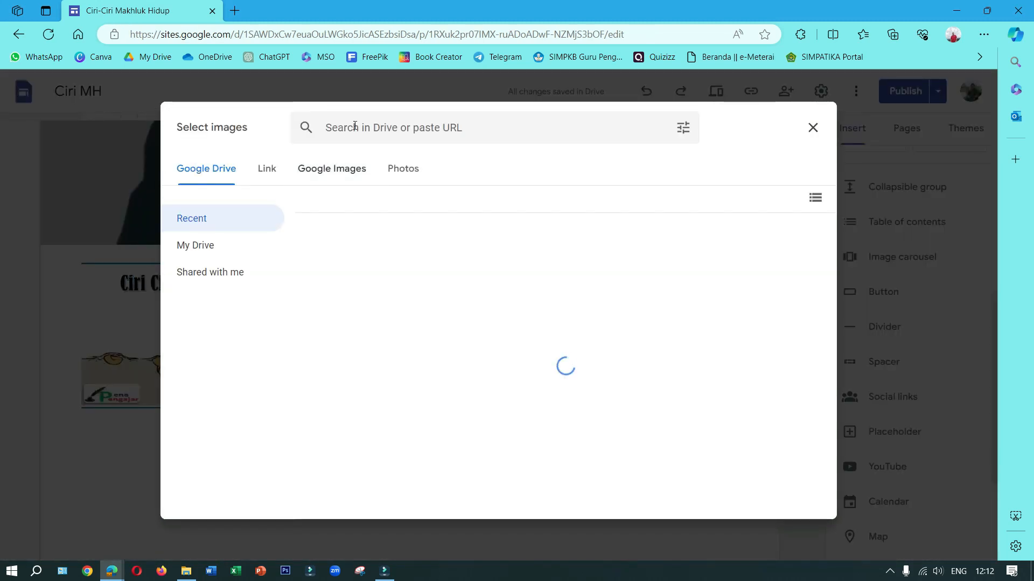
{"action": "left_click", "coordinate": [344, 173]}
{"action": "left_click", "coordinate": [366, 131]}
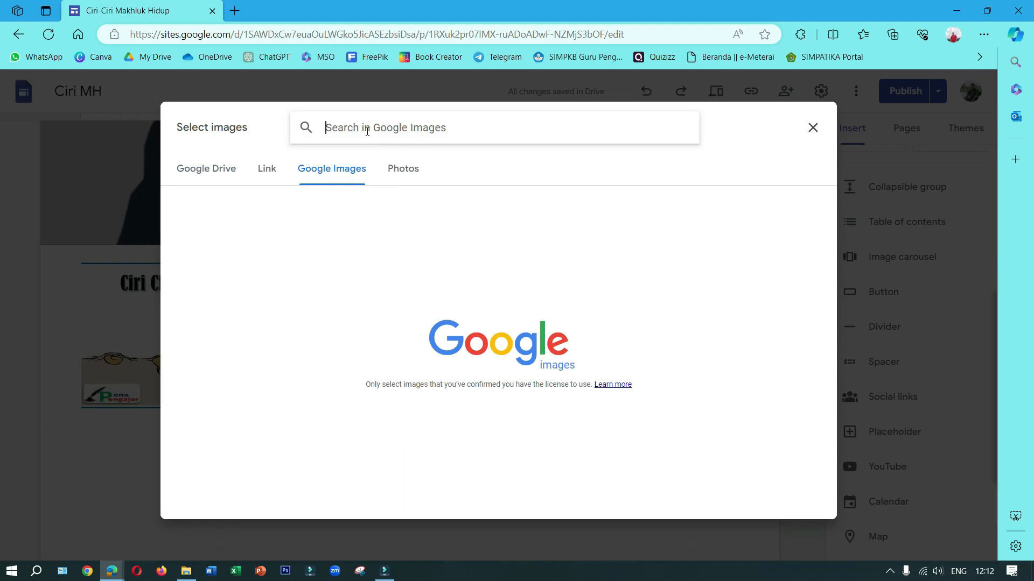
{"action": "type", "text": "binatang"}
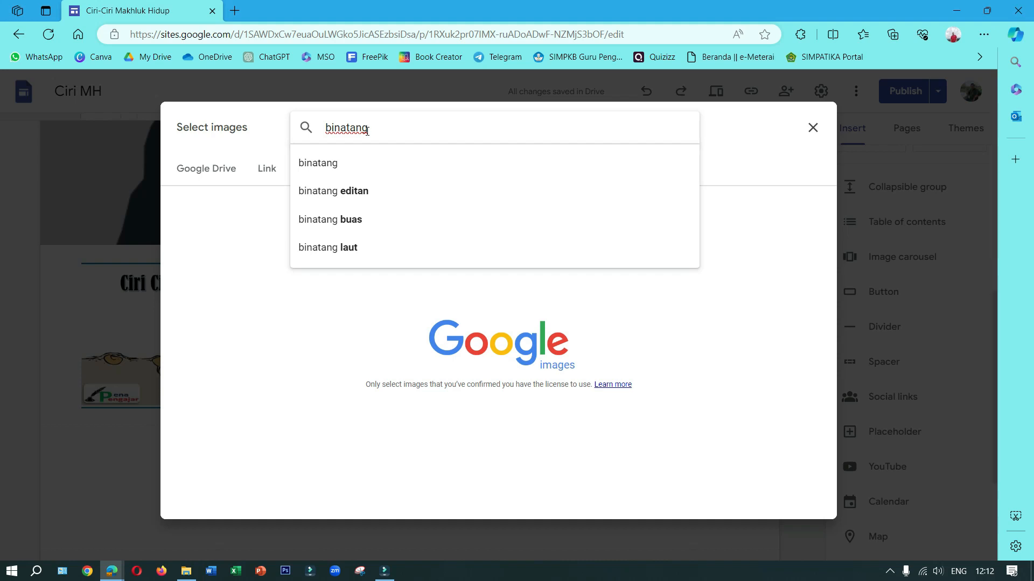
{"action": "key", "text": "Return"}
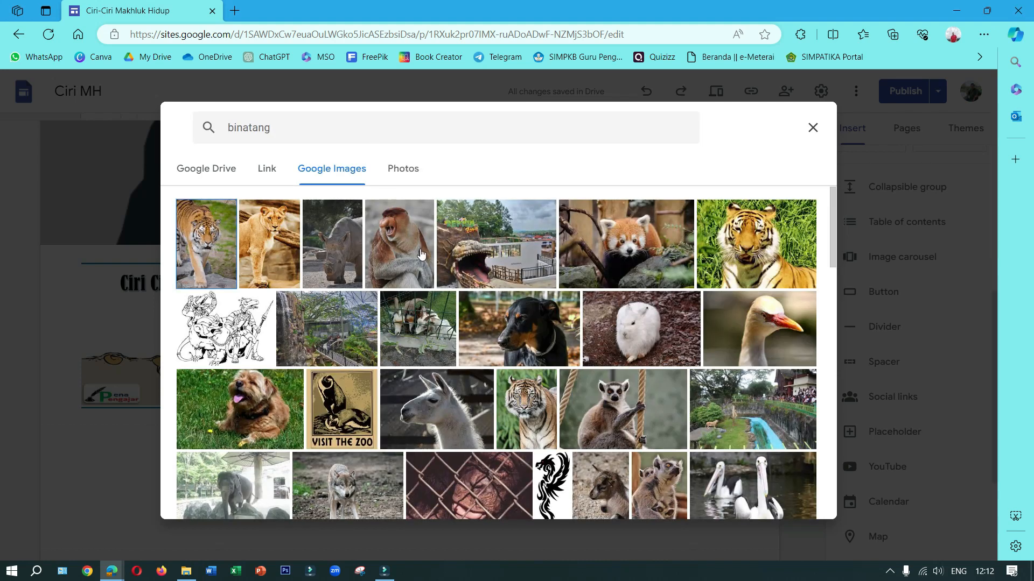
Choose two tiger photos, the lion pair, the long-haired dog and the owl eye, insert the carousel and widen it to the full content width
{"action": "left_click", "coordinate": [533, 408]}
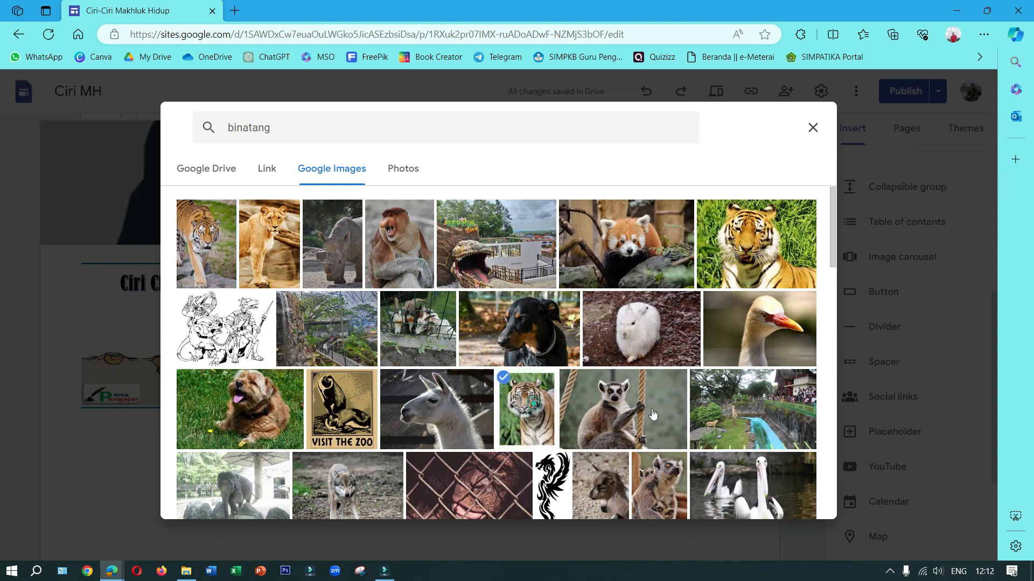
{"action": "left_click", "coordinate": [750, 266]}
{"action": "scroll", "coordinate": [759, 330], "scroll_direction": "down", "scroll_amount": 3}
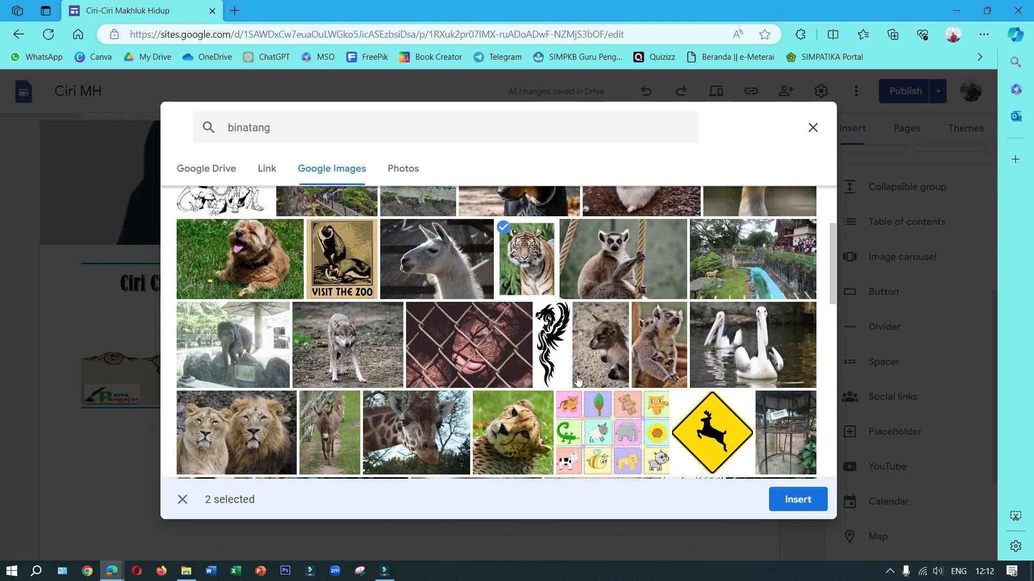
{"action": "scroll", "coordinate": [341, 360], "scroll_direction": "down", "scroll_amount": 3}
{"action": "left_click", "coordinate": [301, 352]}
{"action": "left_click", "coordinate": [251, 295]}
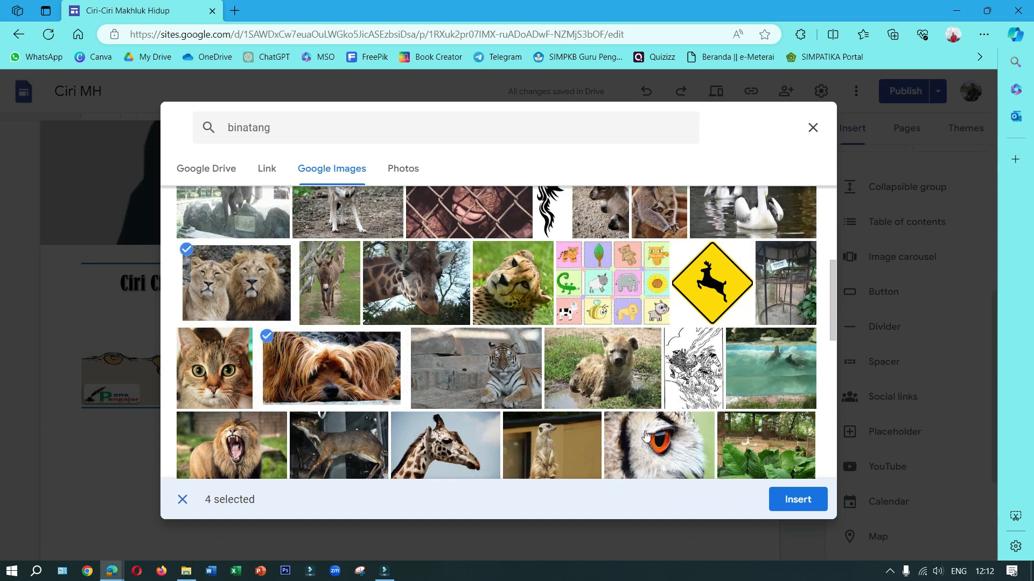
{"action": "left_click", "coordinate": [644, 428]}
{"action": "left_click", "coordinate": [801, 501]}
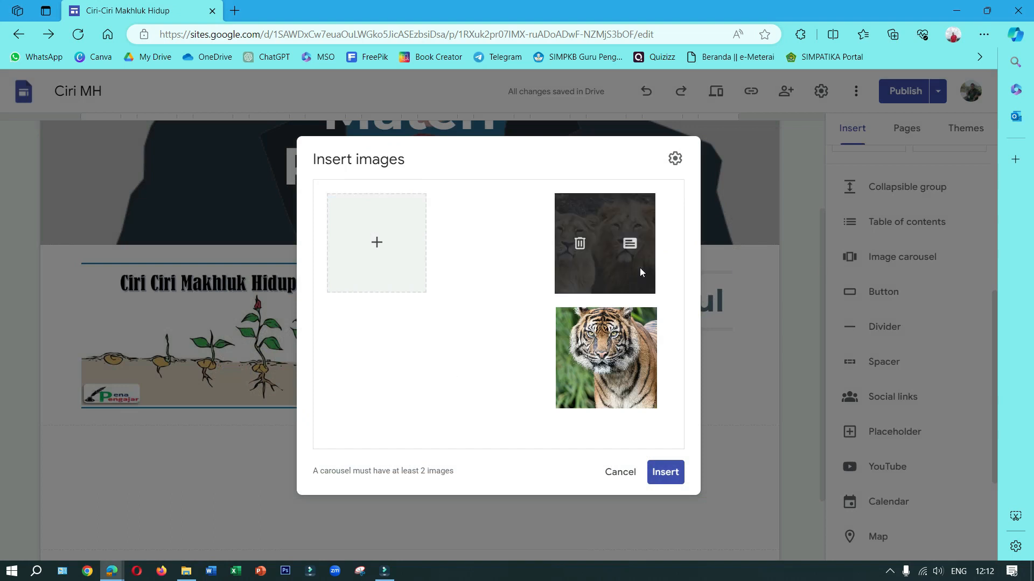
{"action": "left_click", "coordinate": [665, 473]}
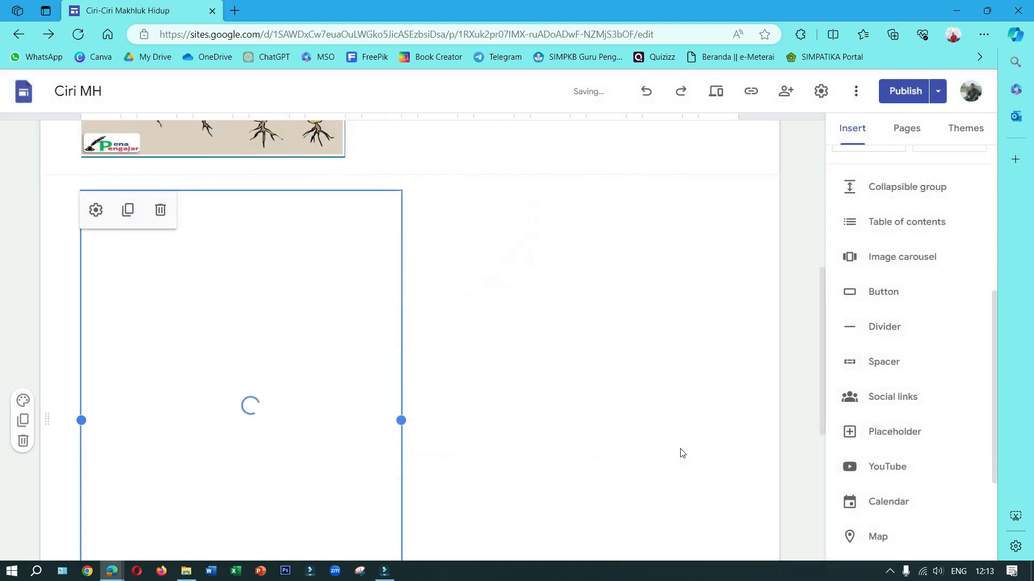
{"action": "left_click_drag", "start_coordinate": [401, 420], "coordinate": [738, 422]}
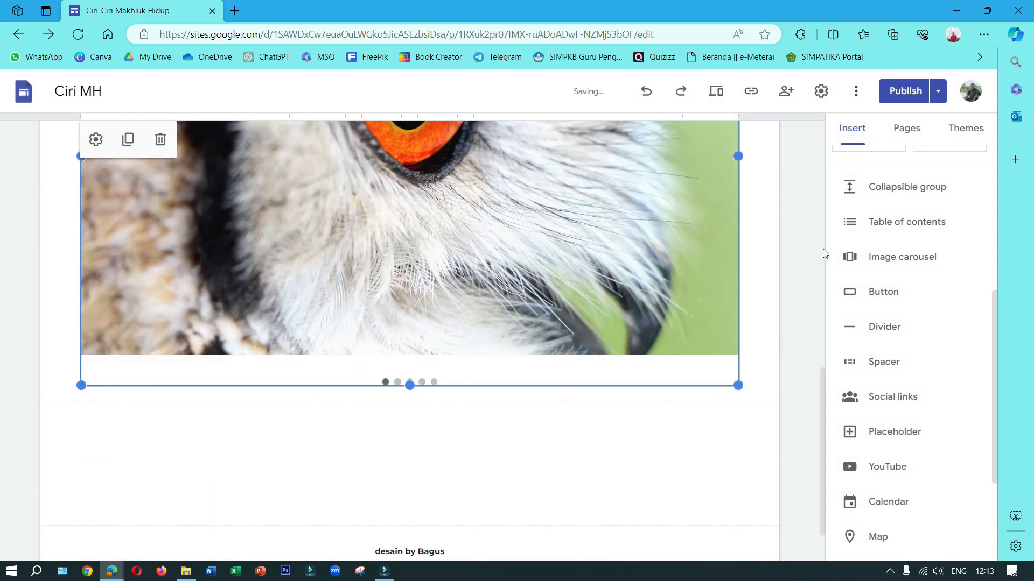
Compare the Materi Pelajaran draft with the currently published version and publish the changes
{"action": "scroll", "coordinate": [666, 371], "scroll_direction": "up", "scroll_amount": 3}
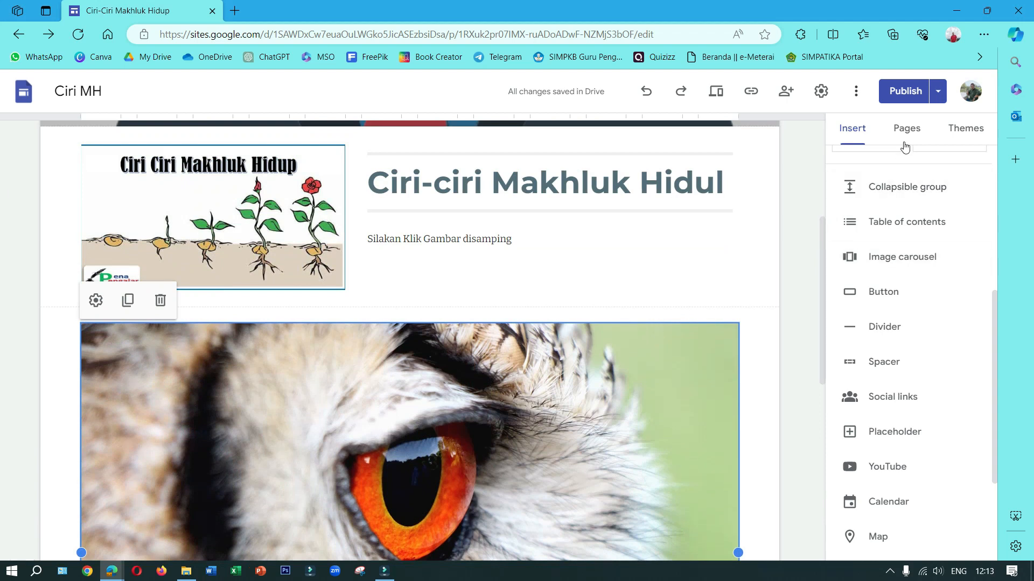
{"action": "left_click", "coordinate": [908, 90]}
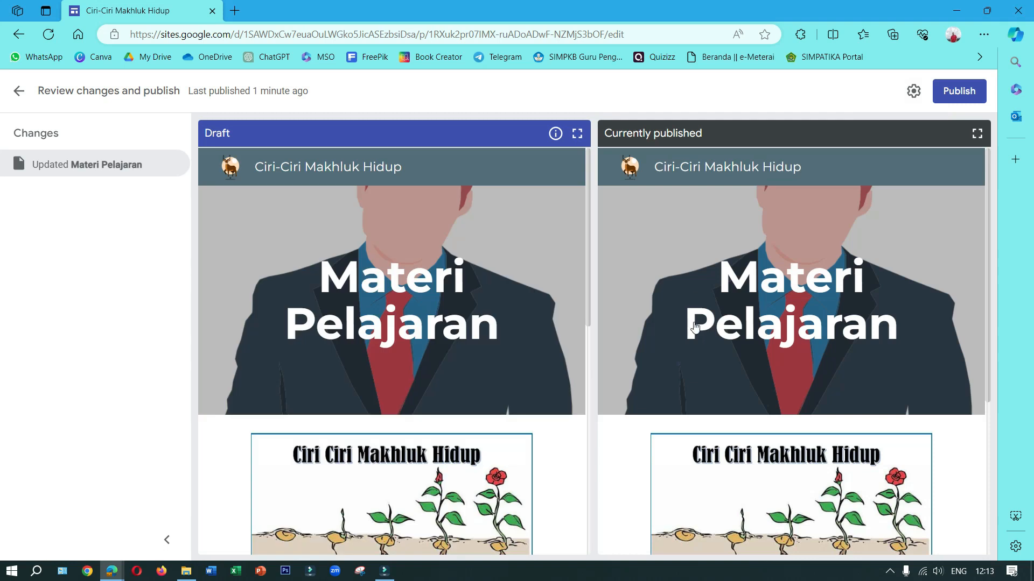
{"action": "scroll", "coordinate": [841, 390], "scroll_direction": "down", "scroll_amount": 5}
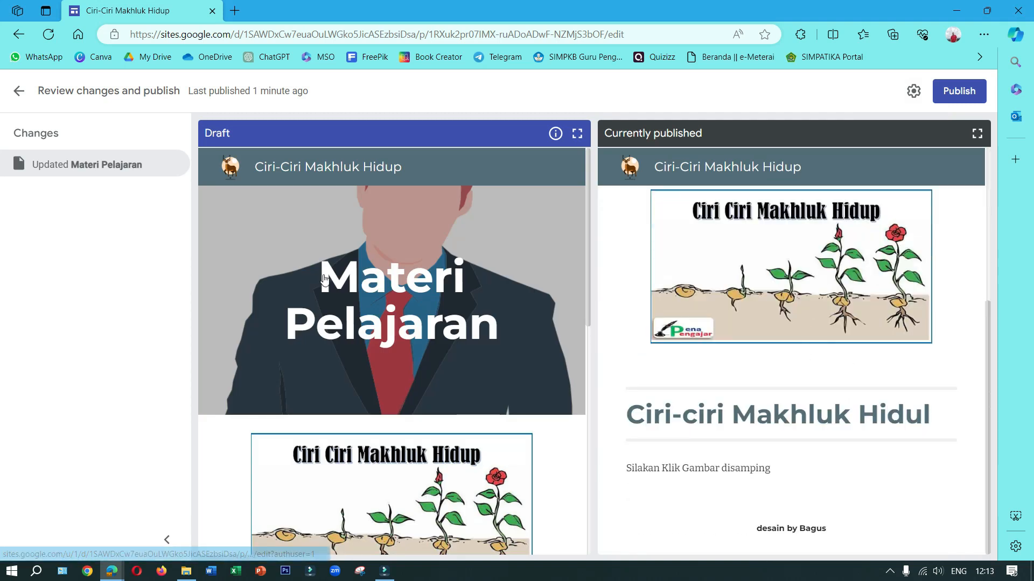
{"action": "scroll", "coordinate": [329, 280], "scroll_direction": "down", "scroll_amount": 10}
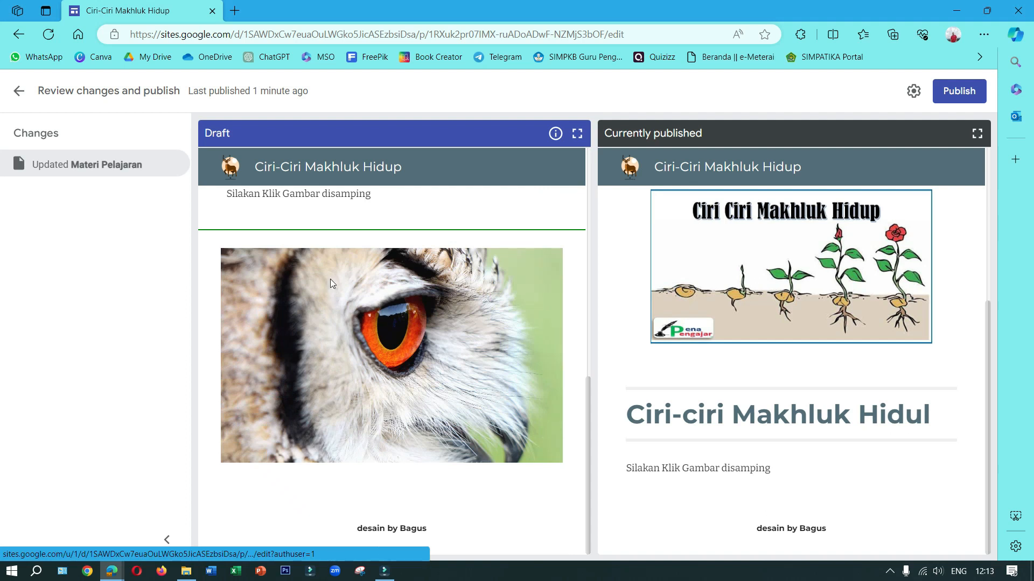
{"action": "left_click", "coordinate": [959, 91]}
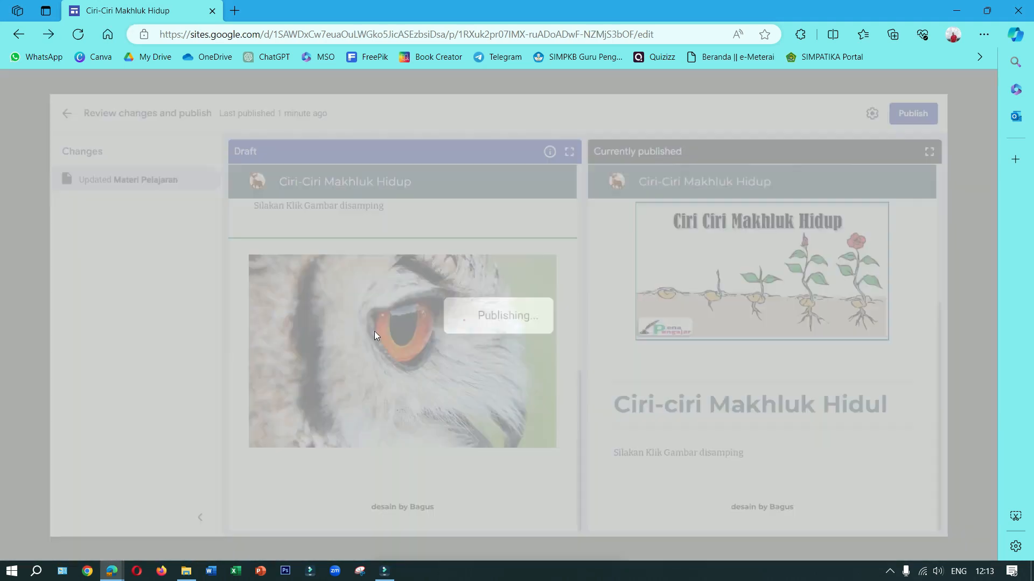